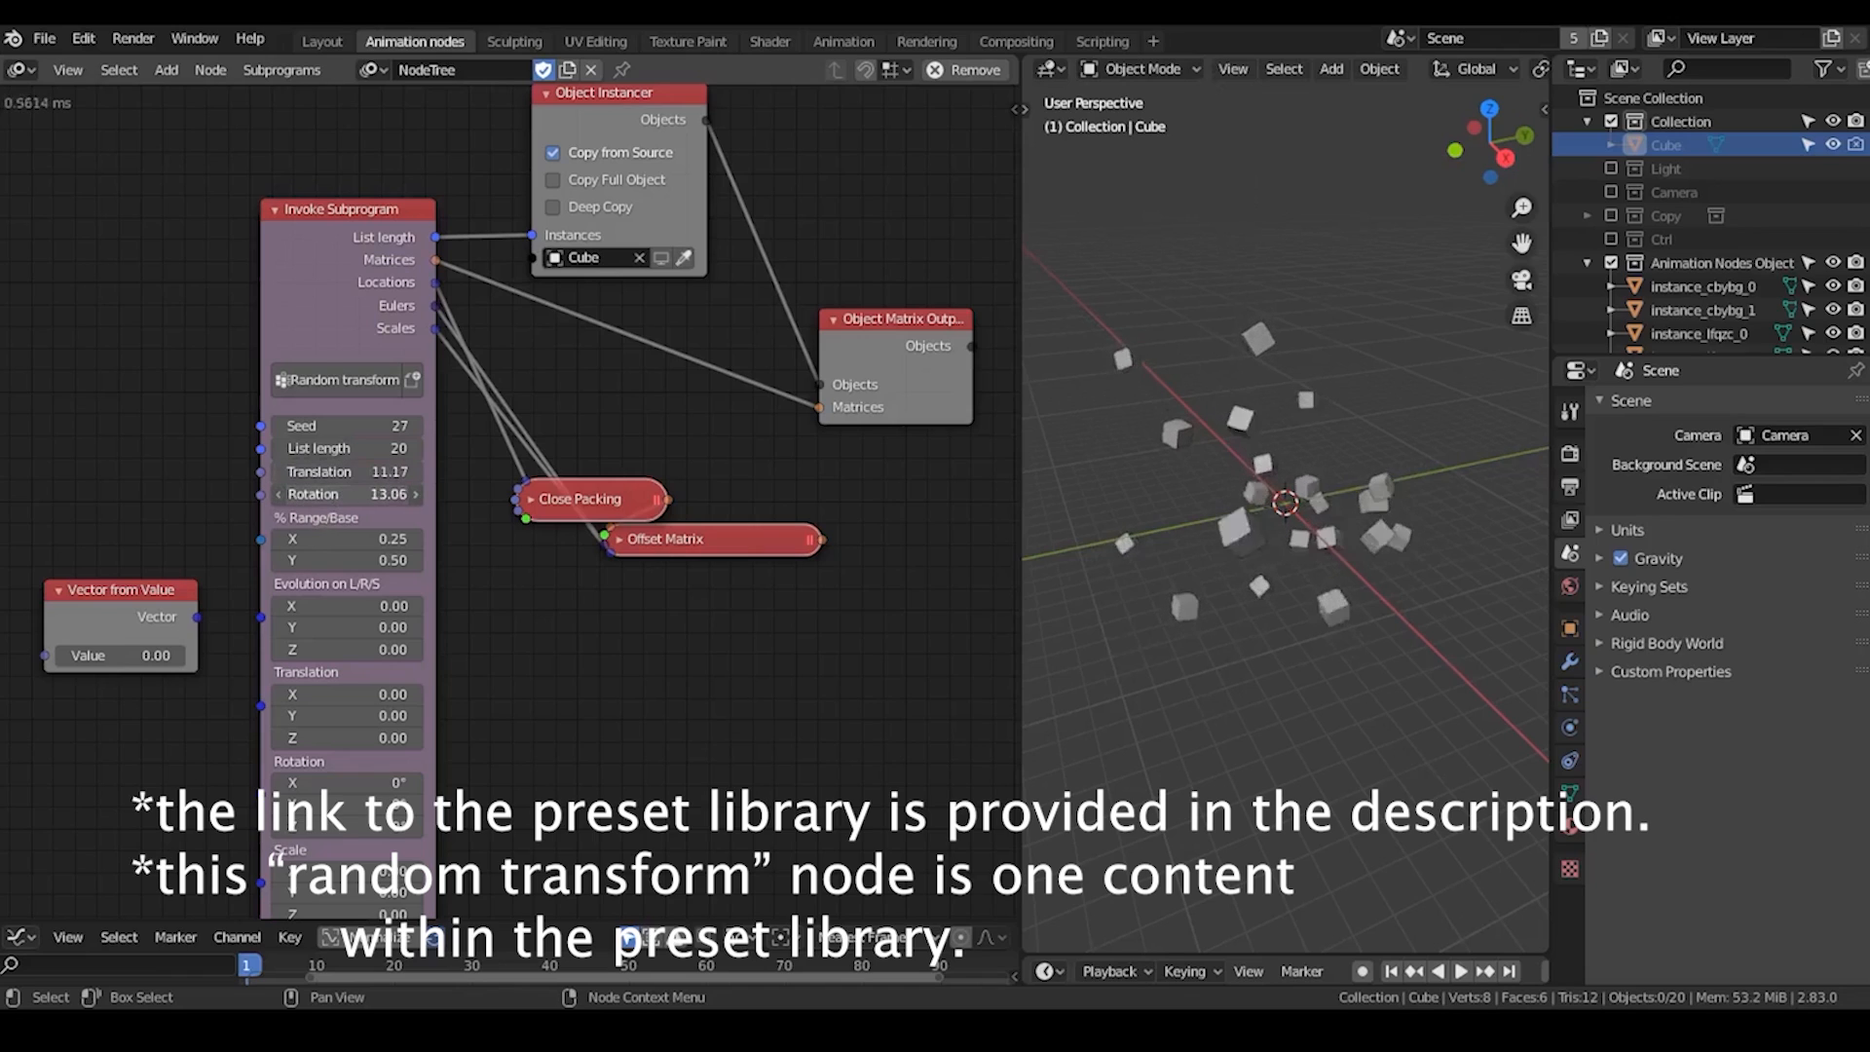
# Set the % Range/Base values of the Random transform node to X 0.50 and Y 0.65.
pyautogui.moveTo(346, 560); pyautogui.dragTo(385, 560)
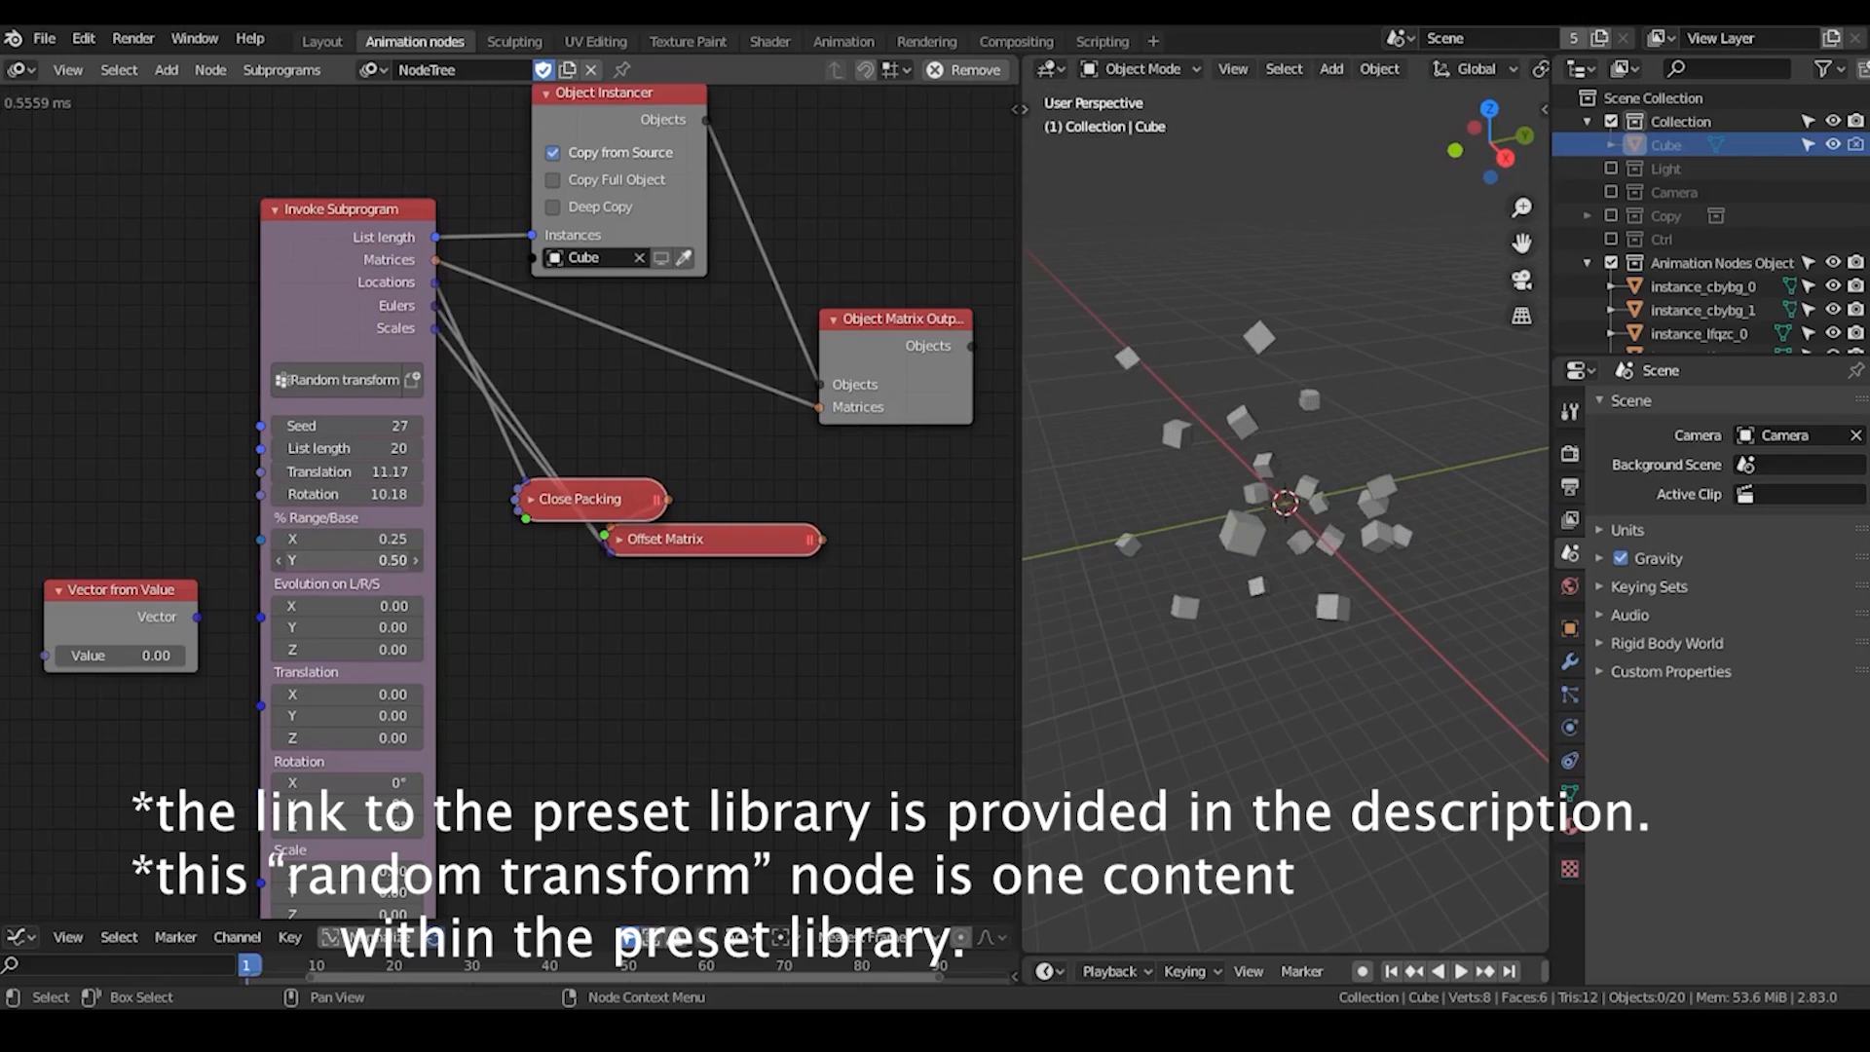
pyautogui.moveTo(331, 538); pyautogui.dragTo(409, 539)
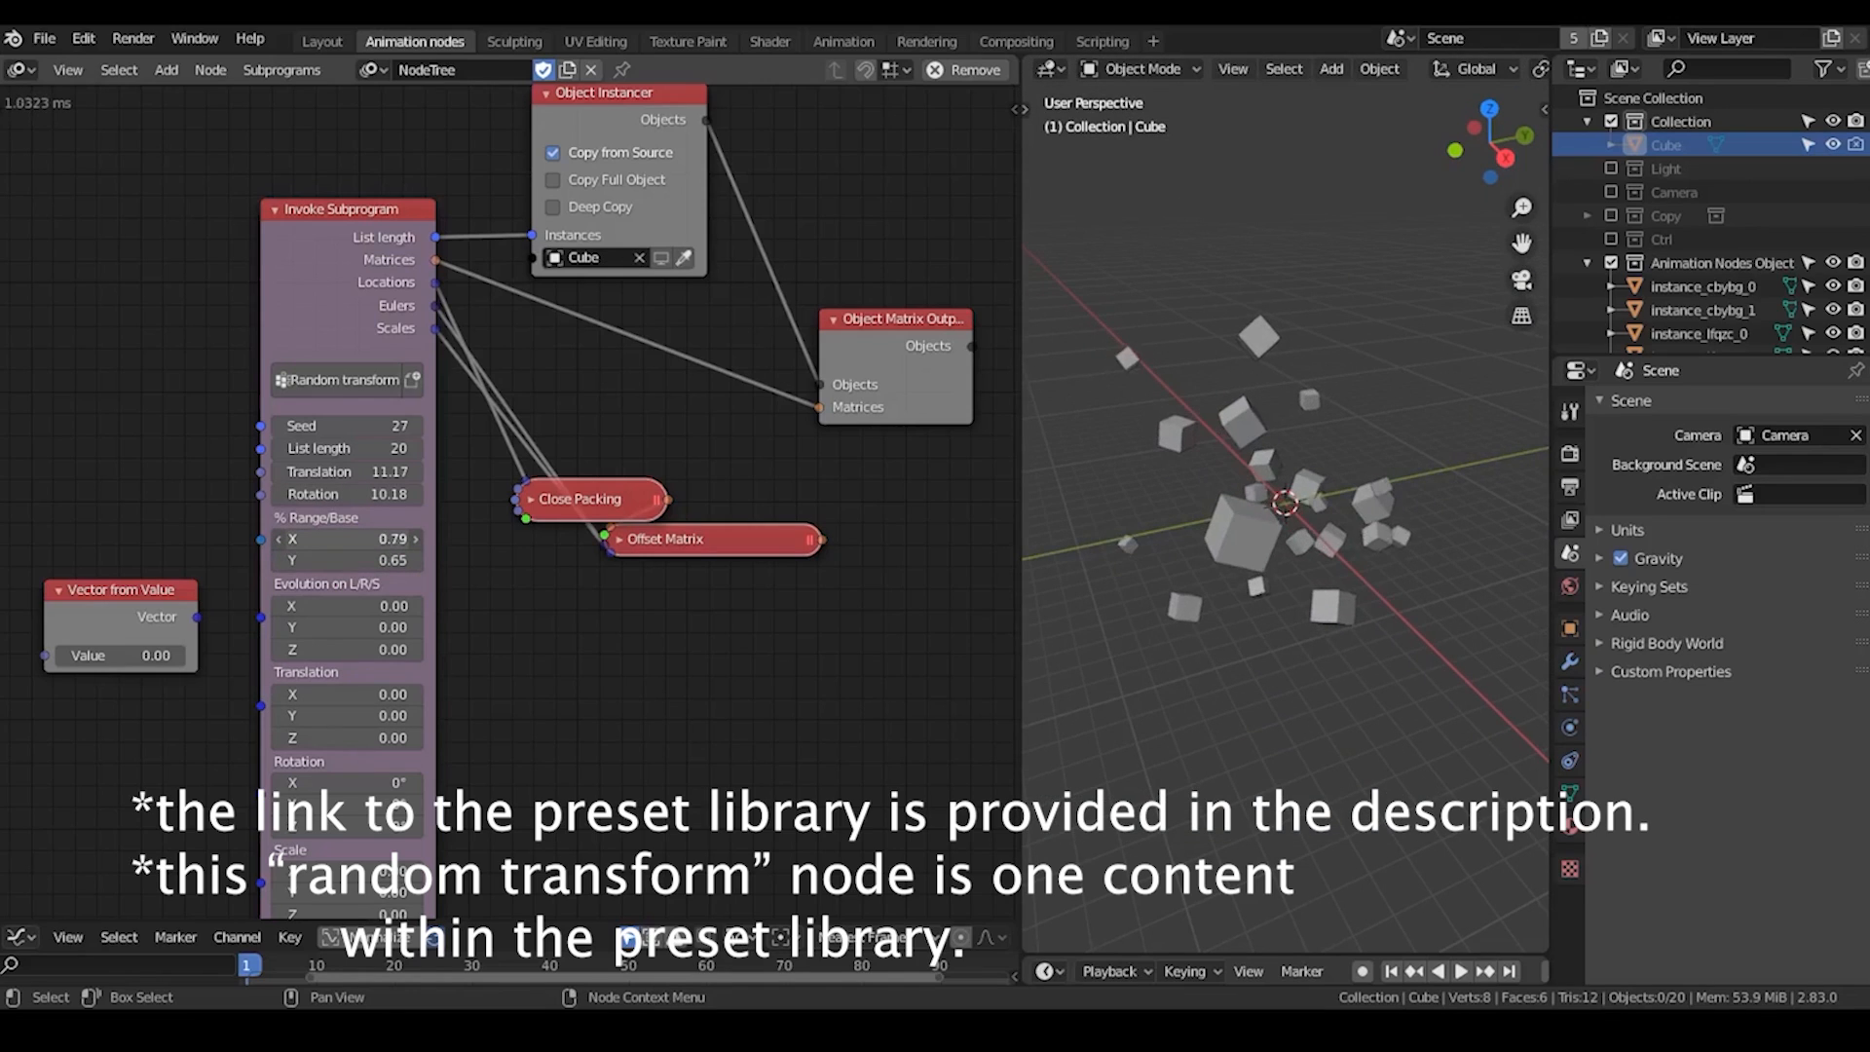
pyautogui.click(335, 544)
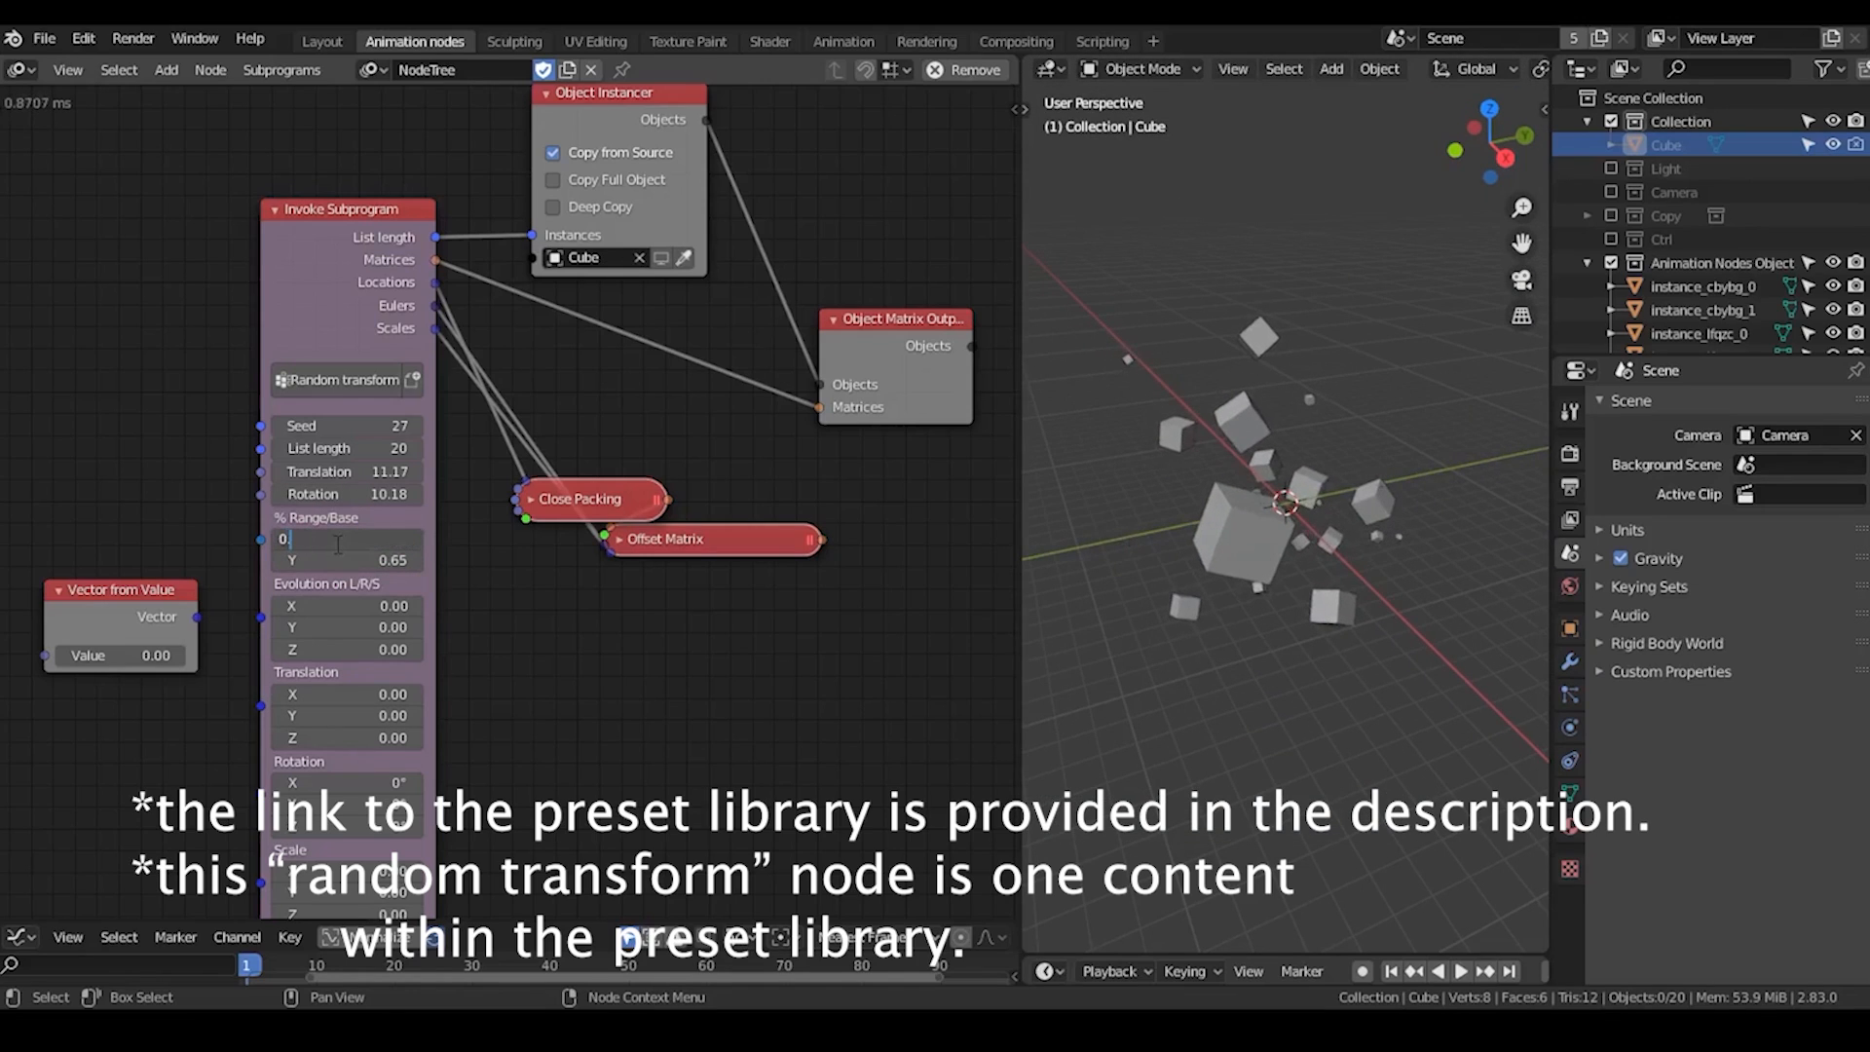
pyautogui.write('0.5')
pyautogui.press('Return')
# Set the Evolution on L/R/S values to X 303.36, Y 100.77 and Z 303.39.
pyautogui.moveTo(331, 606); pyautogui.dragTo(476, 627)
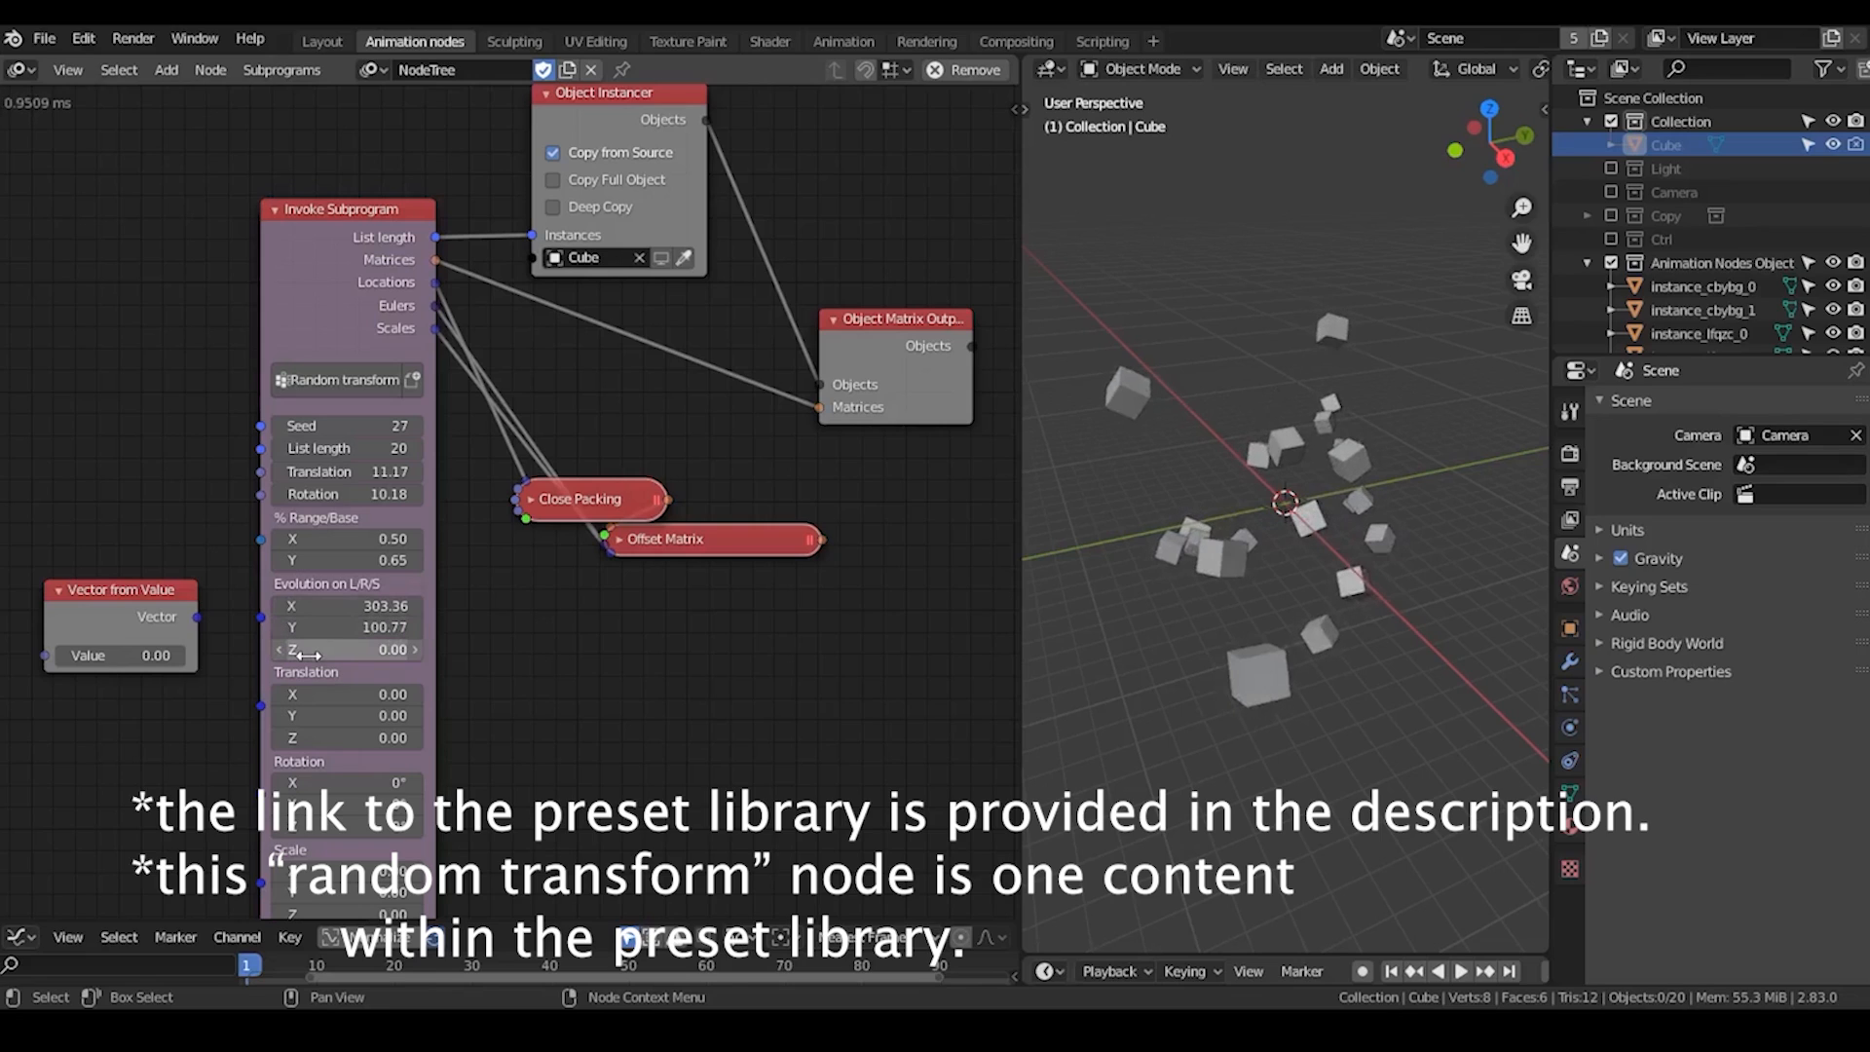
pyautogui.moveTo(300, 649)
pyautogui.mouseDown()
pyautogui.moveTo(448, 649)
pyautogui.moveTo(311, 652)
pyautogui.mouseUp()
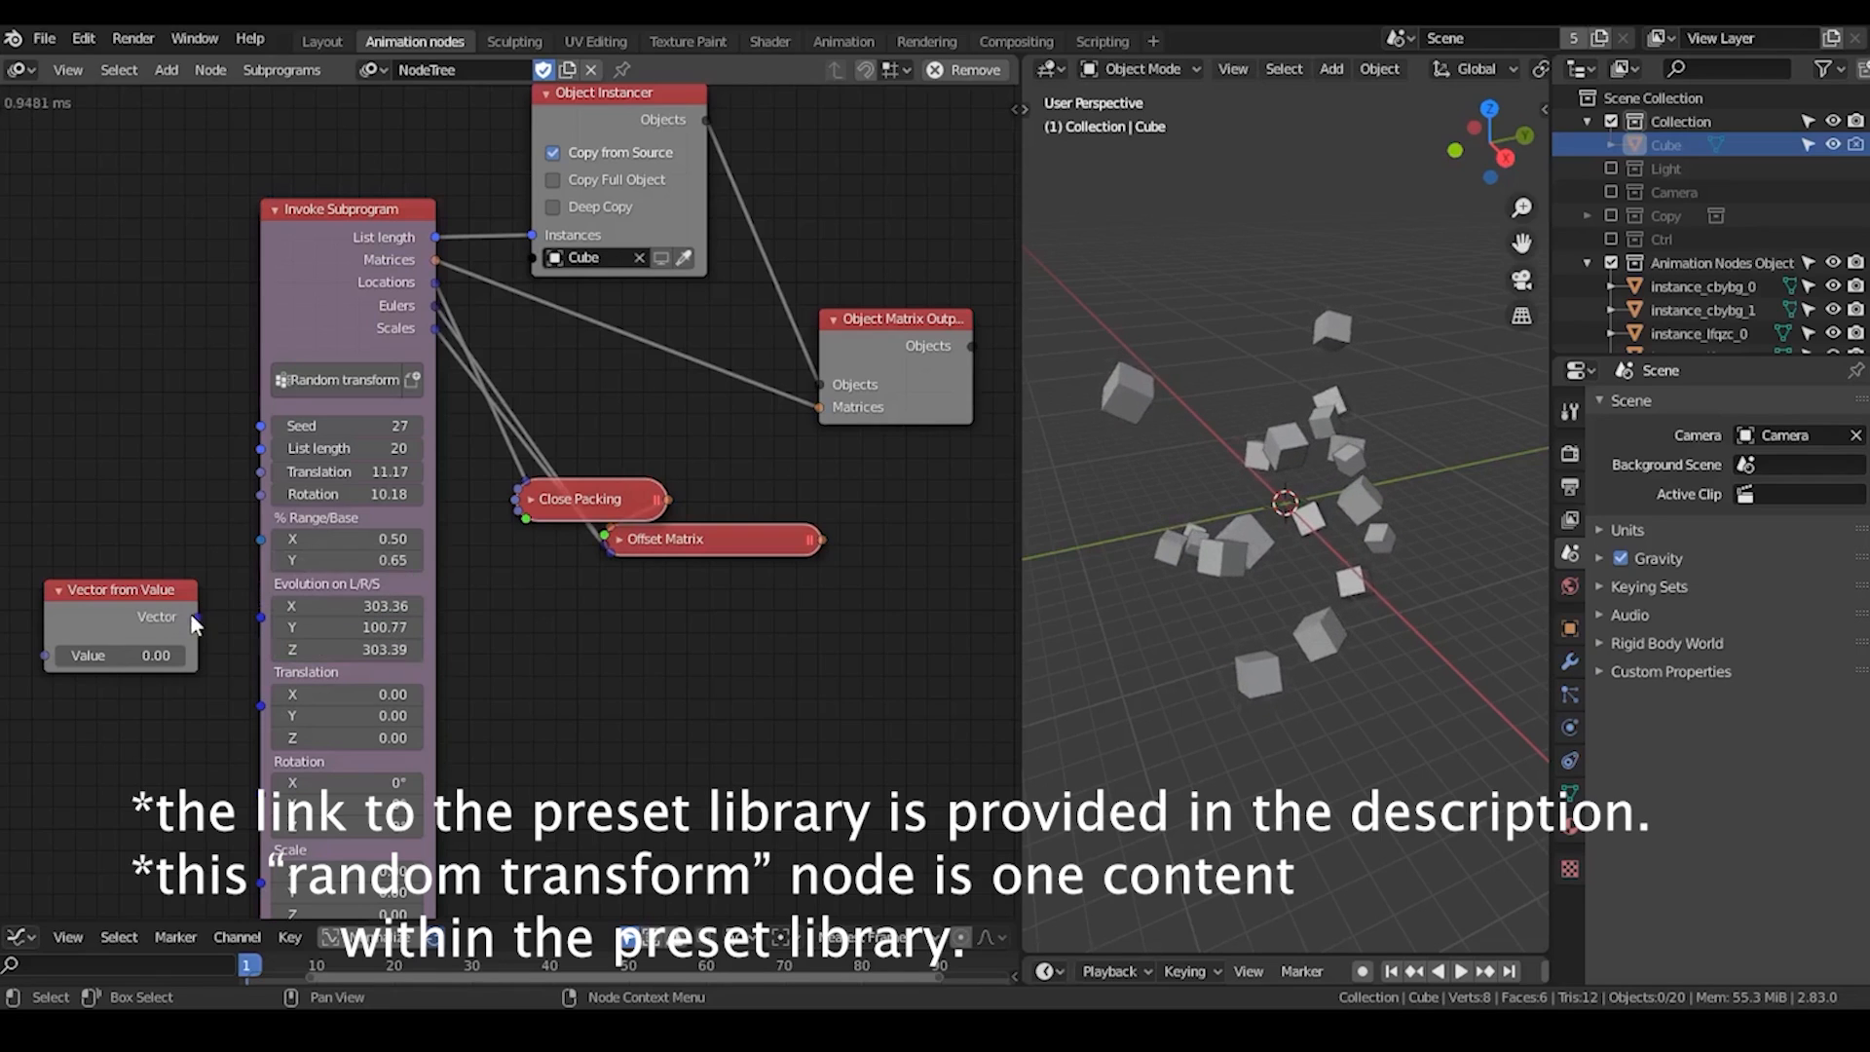
# Link the Vector from Value node to the Evolution on L/R/S input and set its value to about 188.34.
pyautogui.moveTo(191, 614); pyautogui.dragTo(263, 612)
pyautogui.moveTo(136, 654); pyautogui.dragTo(347, 652)
pyautogui.press('Return')
# Try the Translation, Rotation and Scale offsets of the Random transform node and reset each one to 0.
pyautogui.click(334, 659)
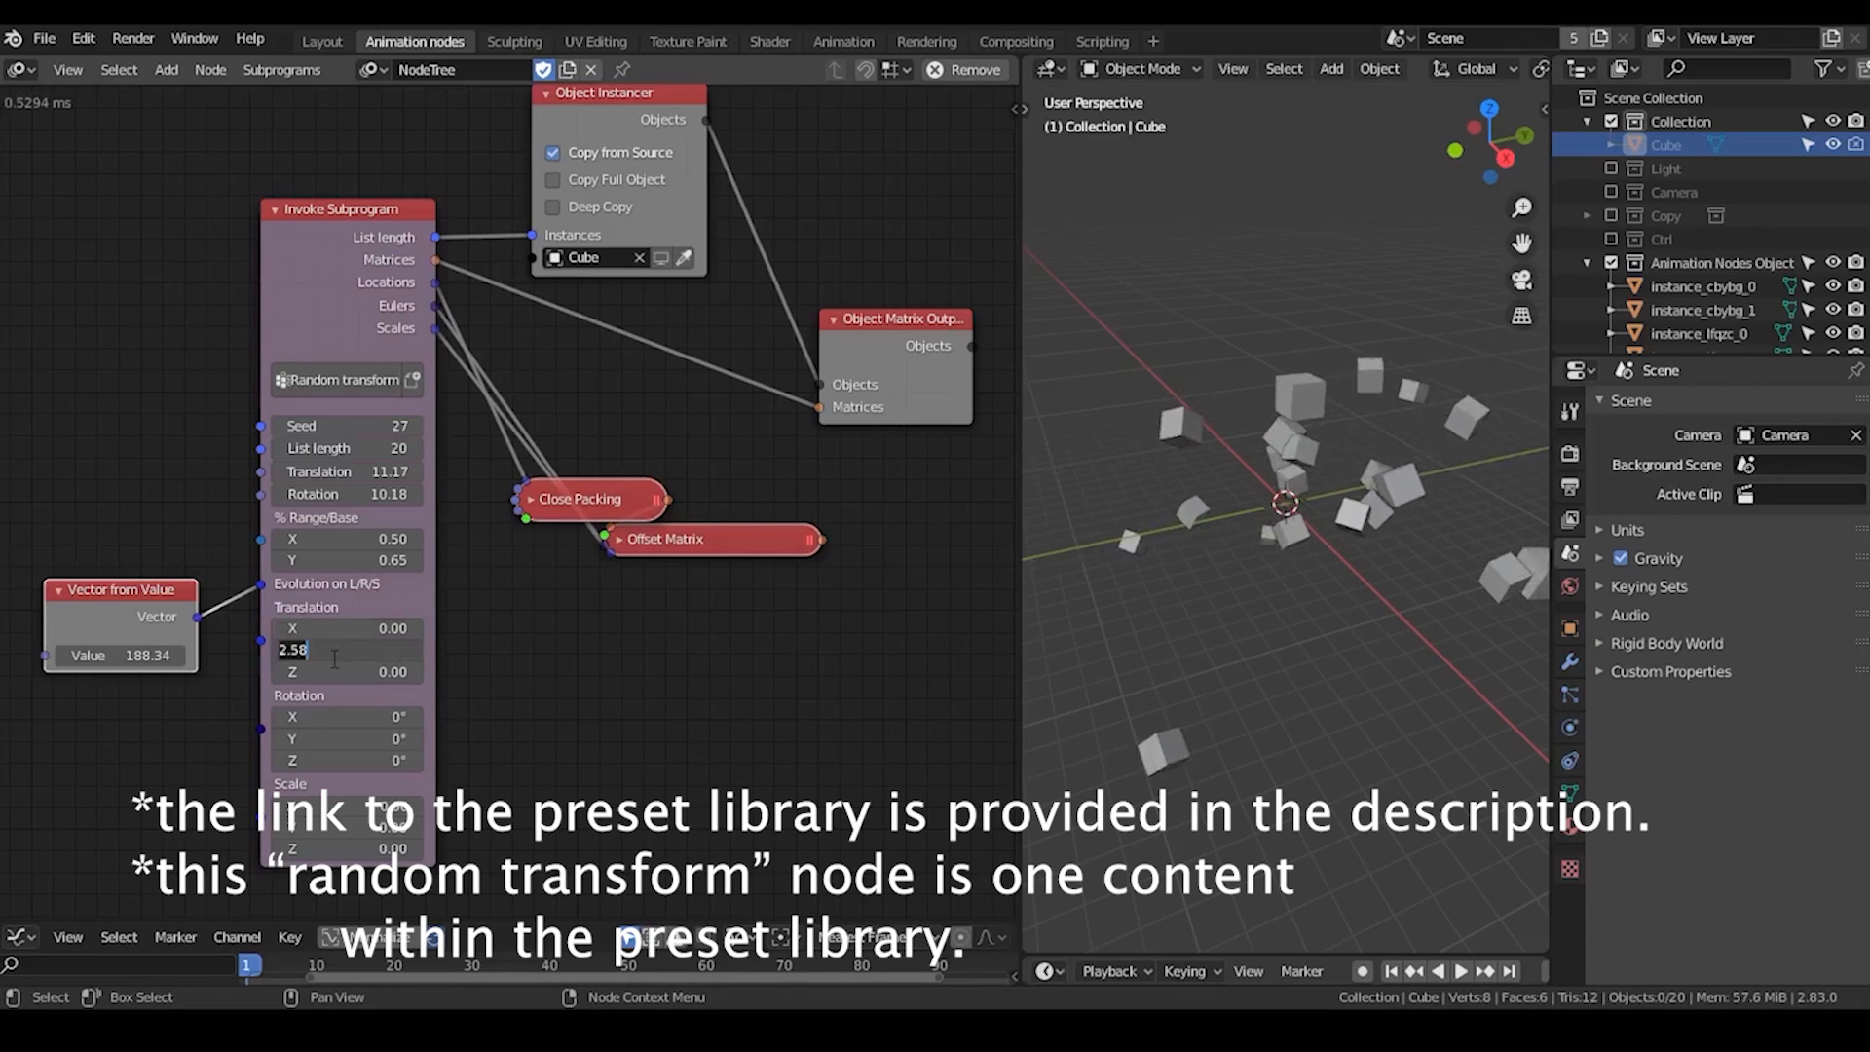
pyautogui.write('0')
pyautogui.press('Return')
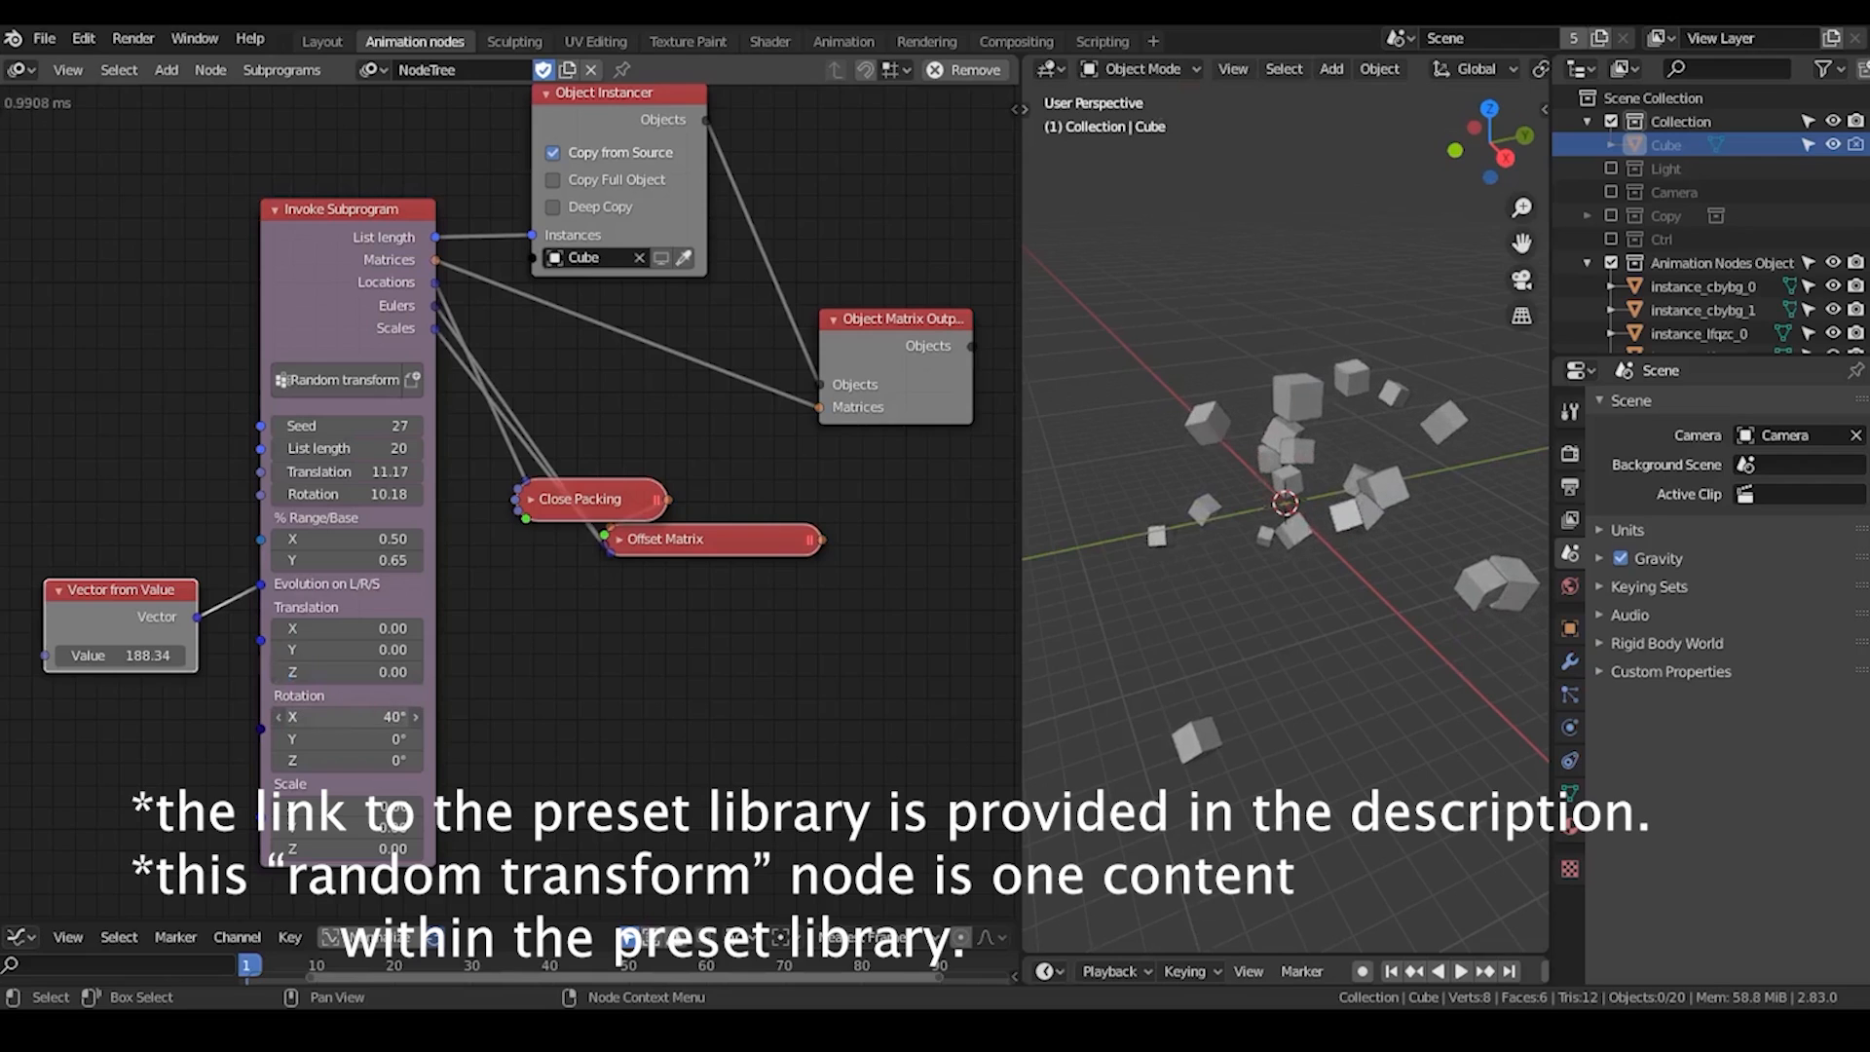
pyautogui.write('0')
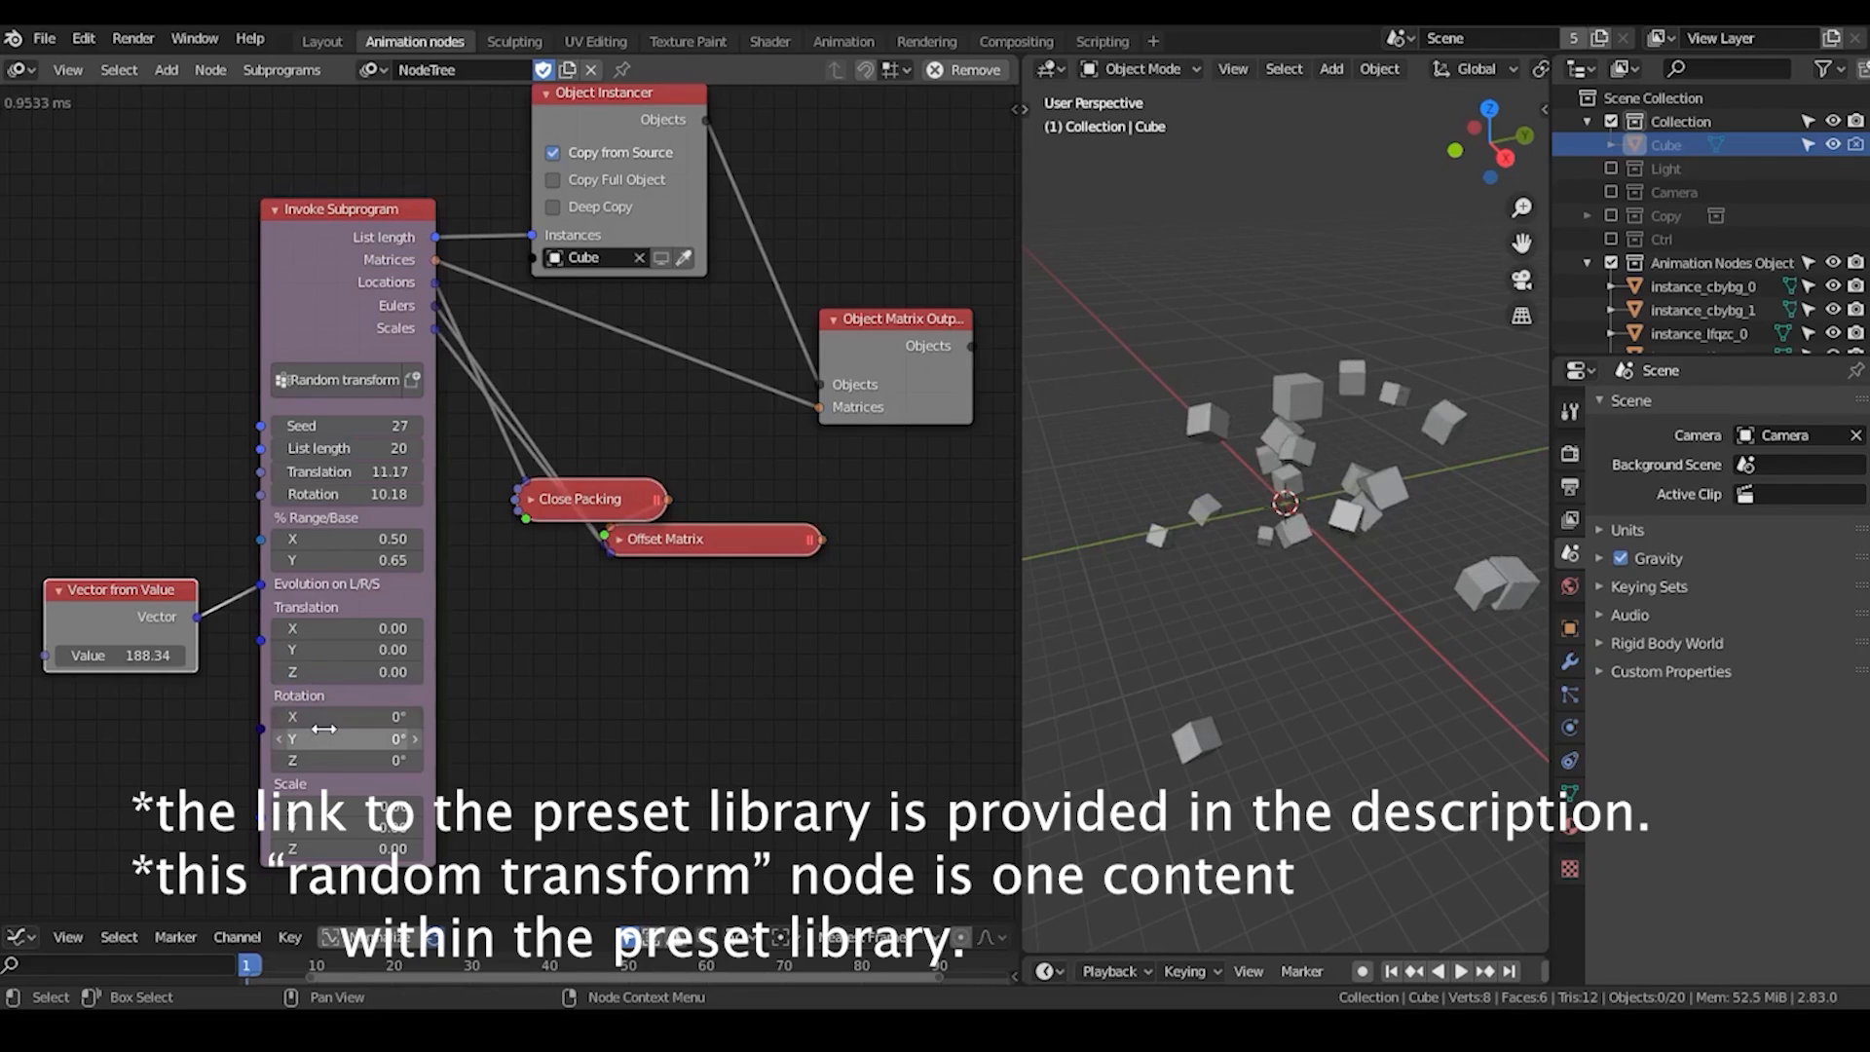
pyautogui.press('Return')
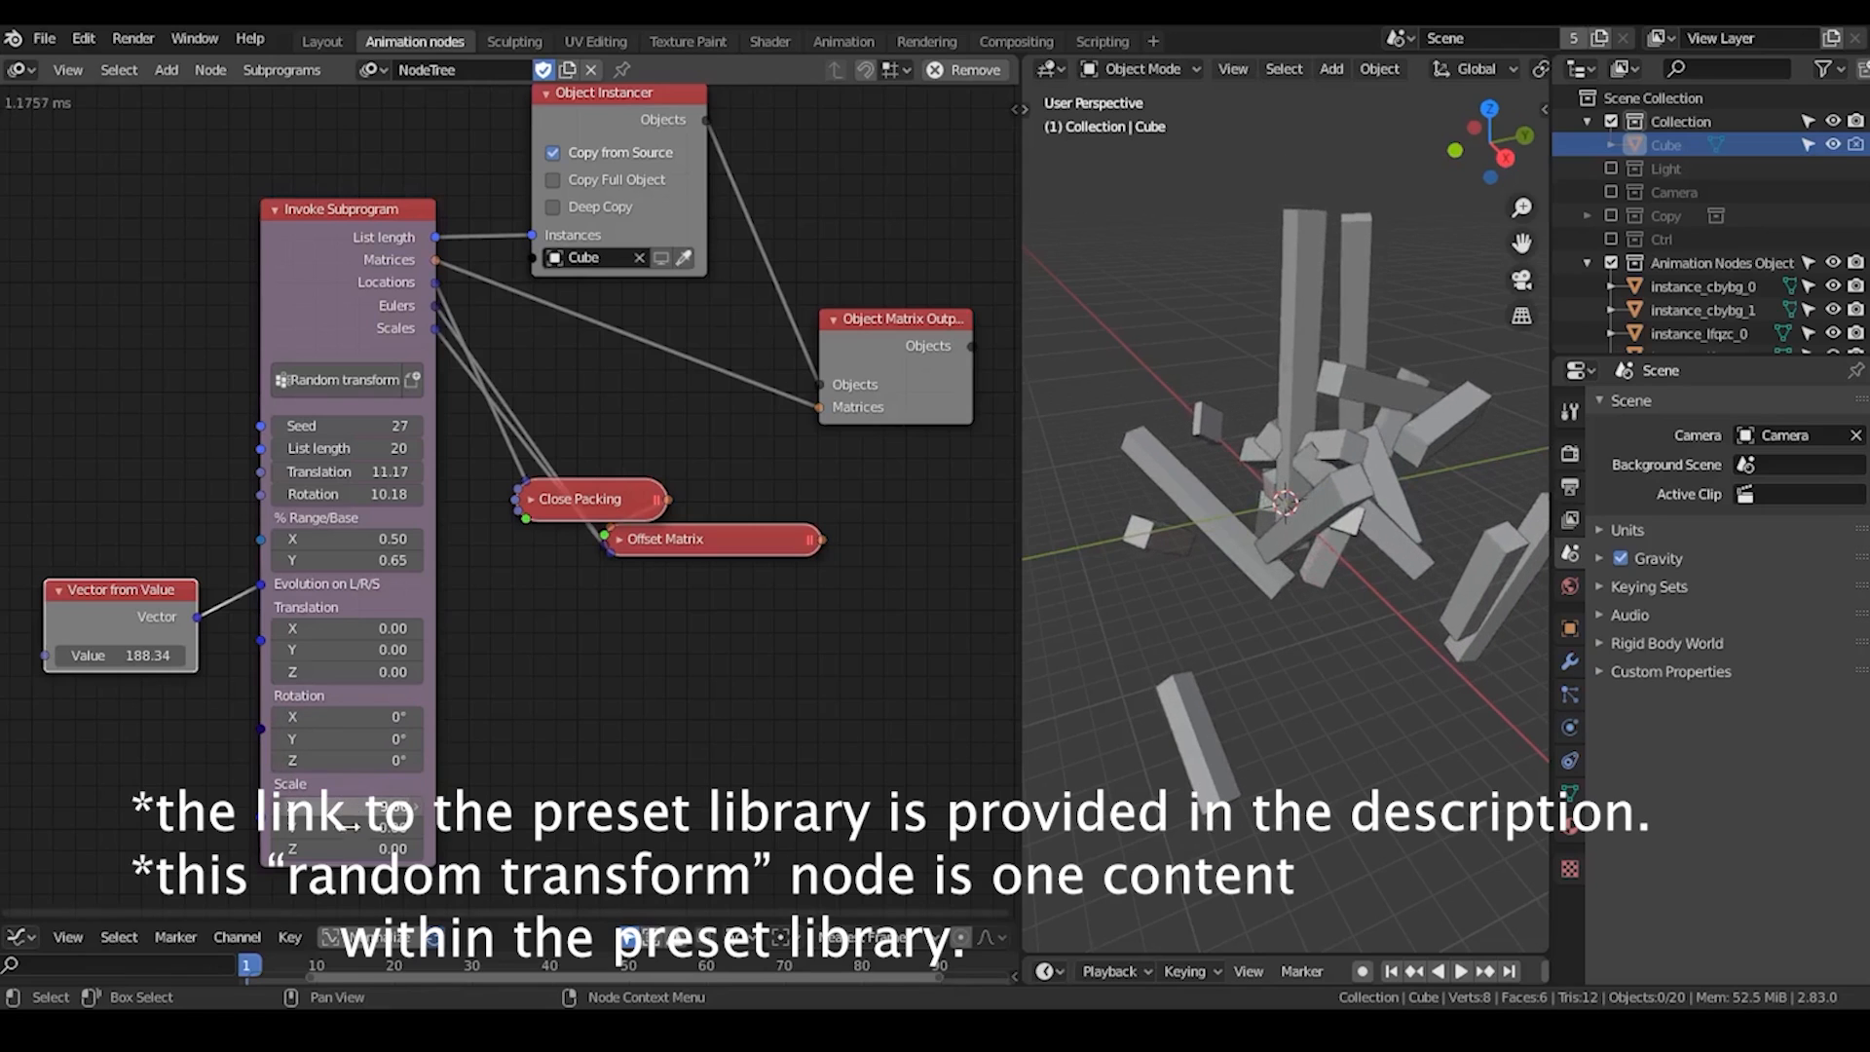
pyautogui.moveTo(347, 828); pyautogui.dragTo(385, 827)
pyautogui.press('BackSpace')
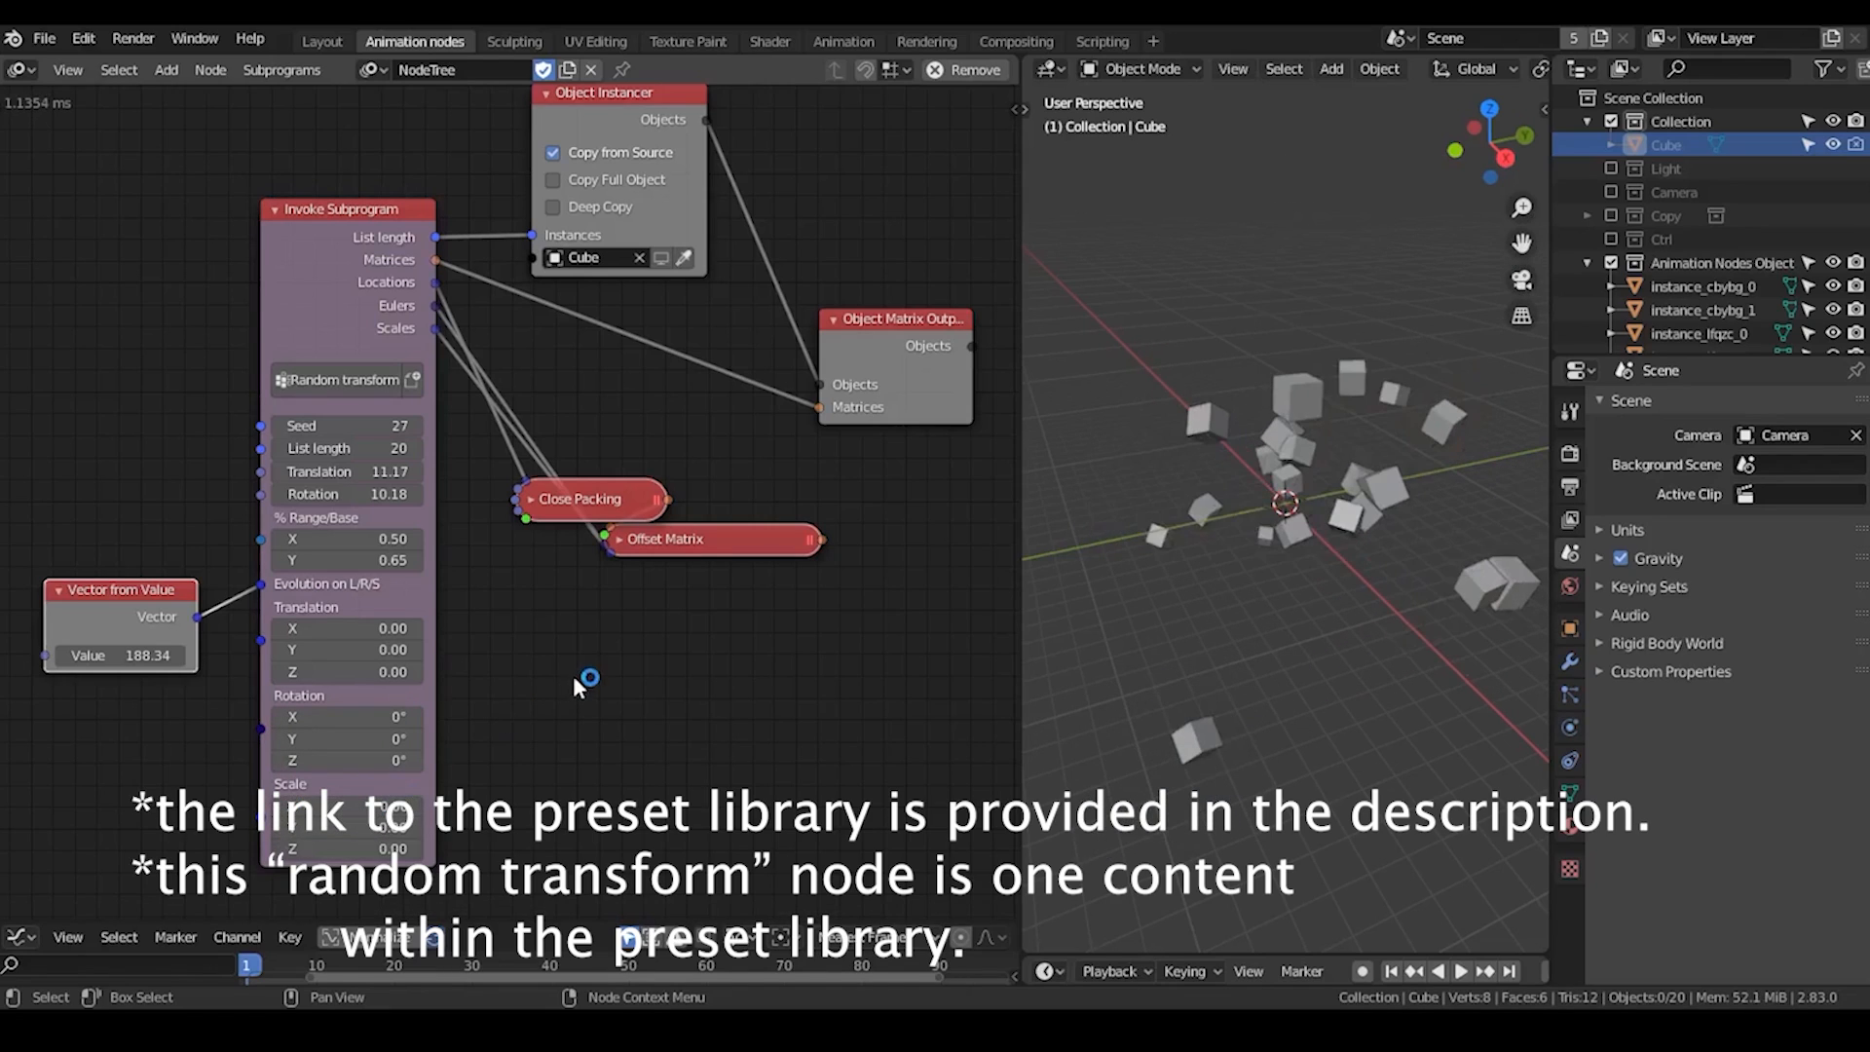
# Set the Random transform node's List length to 54 and widen the 3D viewport to inspect the cubes.
pyautogui.click(572, 675)
pyautogui.moveTo(347, 441); pyautogui.dragTo(419, 440)
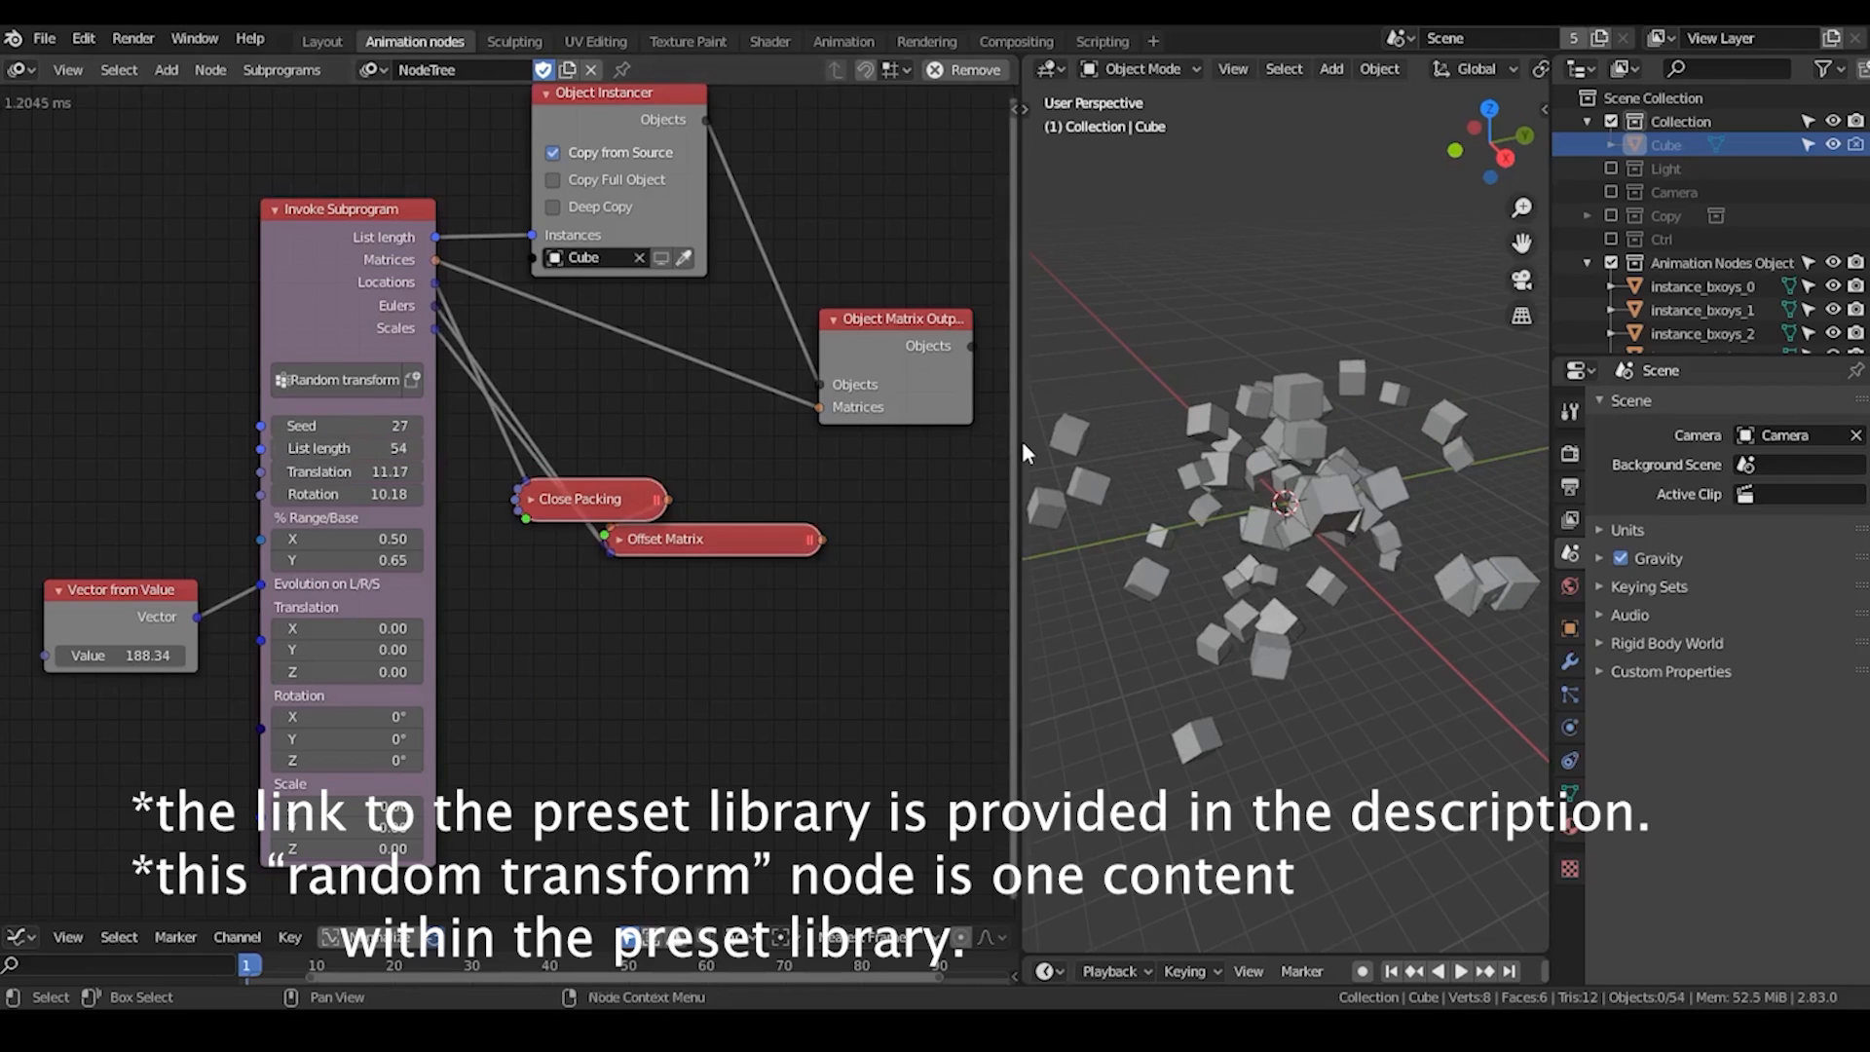
pyautogui.moveTo(1018, 440); pyautogui.dragTo(742, 440)
pyautogui.moveTo(1003, 594); pyautogui.dragTo(978, 479, button='middle')
pyautogui.scroll(4, 1038, 604)
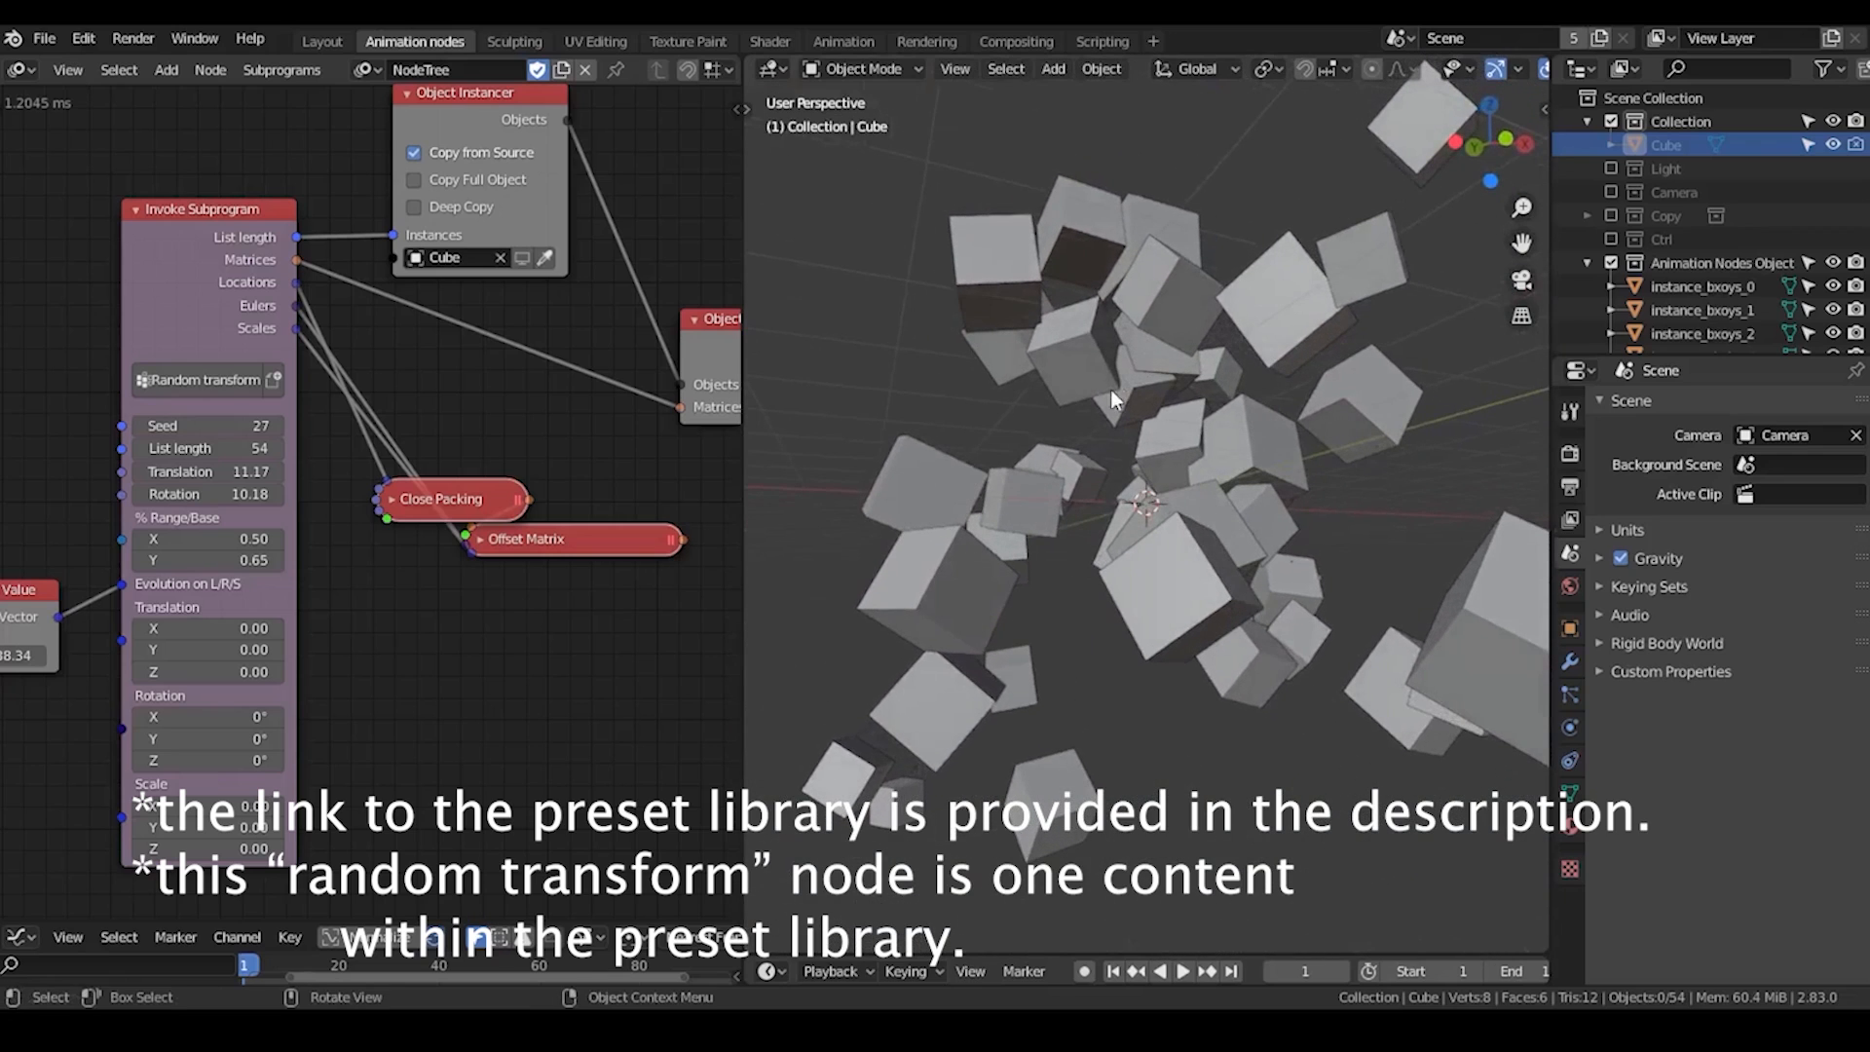
pyautogui.scroll(-4, 1024, 587)
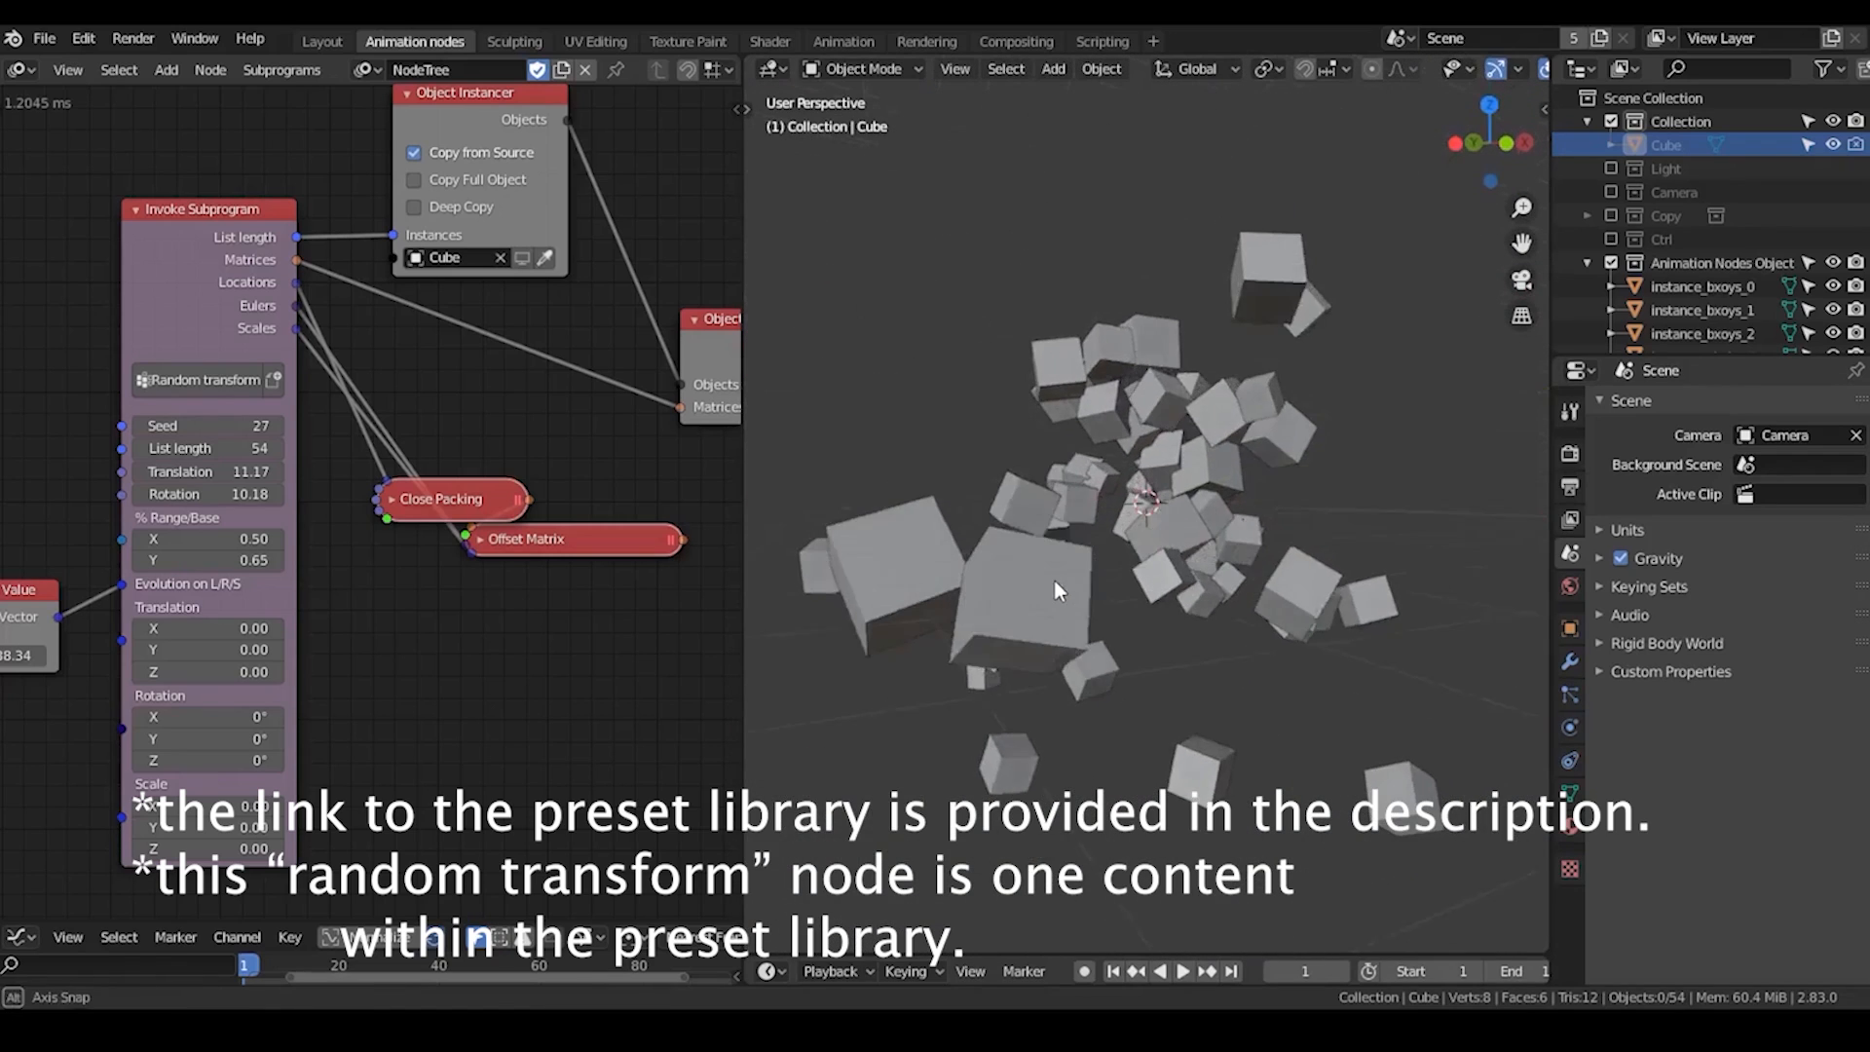
pyautogui.scroll(2, 534, 545)
# Expand the collapsed Close Packing and Offset Matrix nodes and arrange them so both are readable.
pyautogui.click(376, 500)
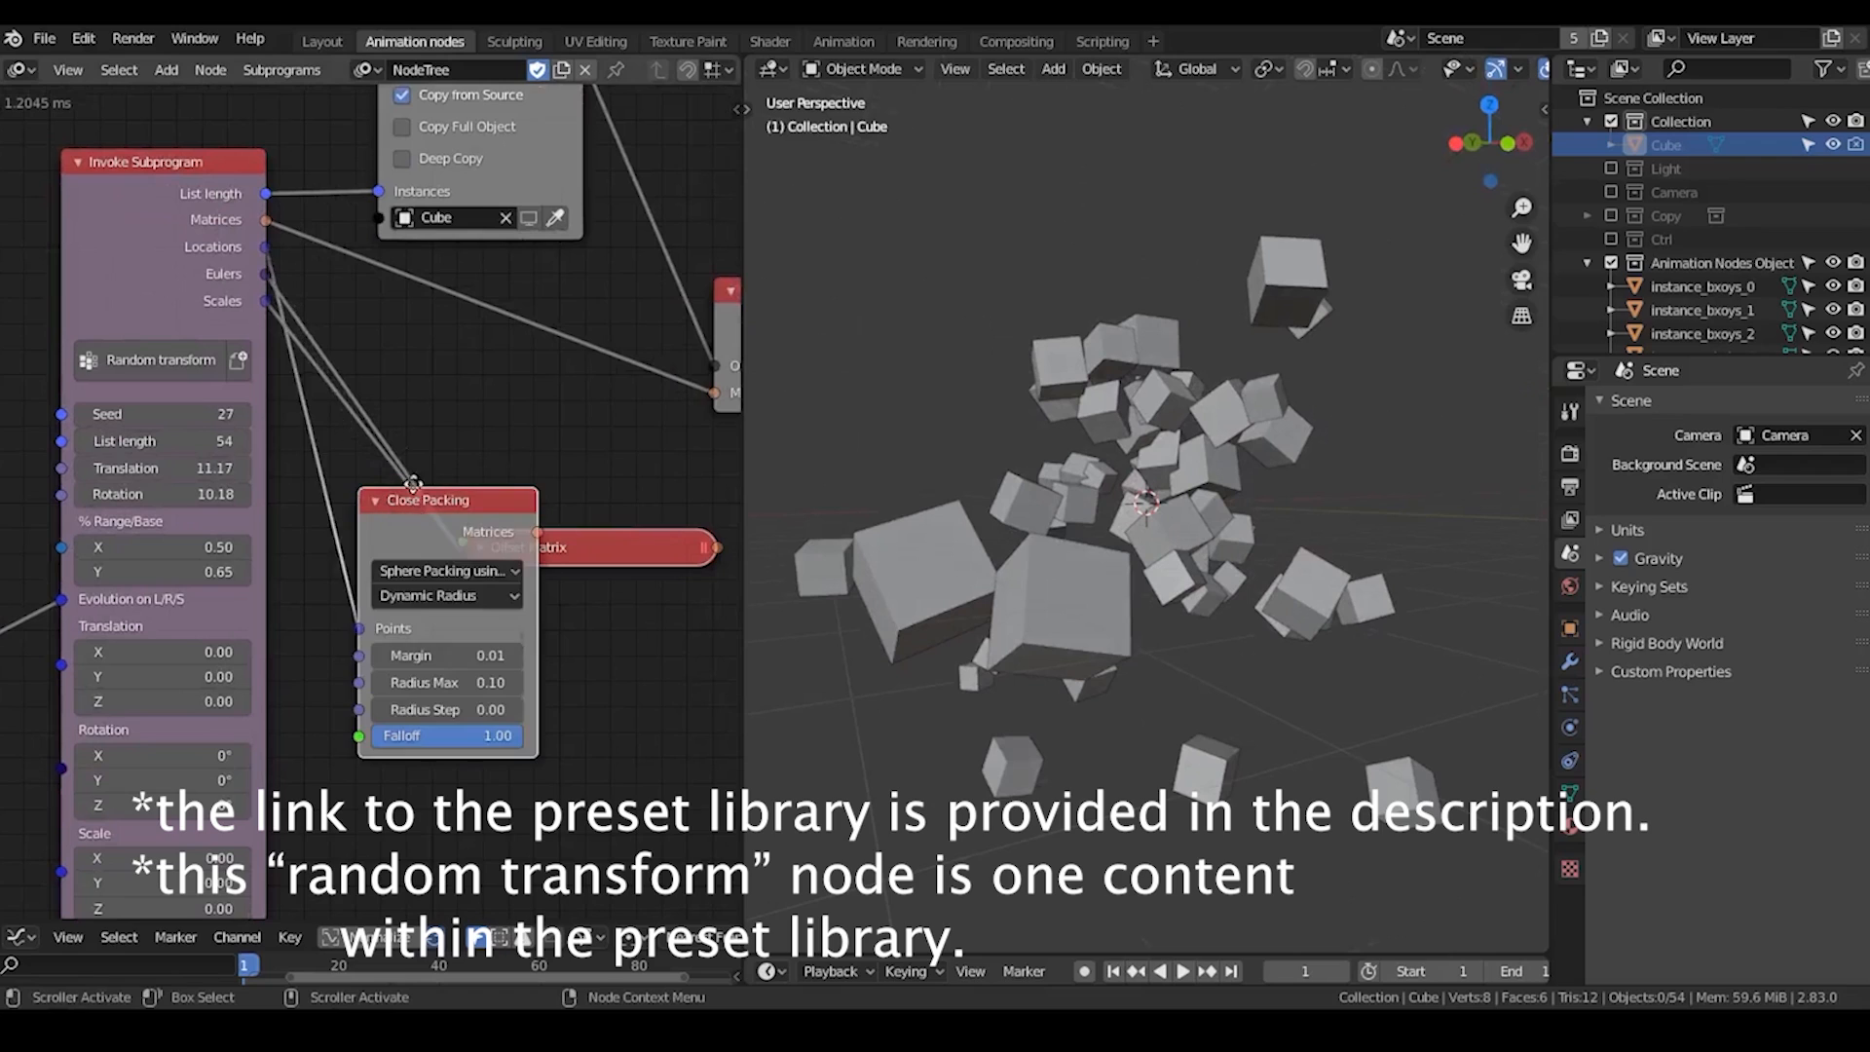
pyautogui.scroll(-1, 433, 560)
pyautogui.moveTo(429, 554); pyautogui.dragTo(421, 458)
pyautogui.click(408, 488)
pyautogui.scroll(1, 428, 487)
# Switch the Close Packing node to Sphere Packing using Relaxation and set its Radius to 1.00.
pyautogui.click(272, 447)
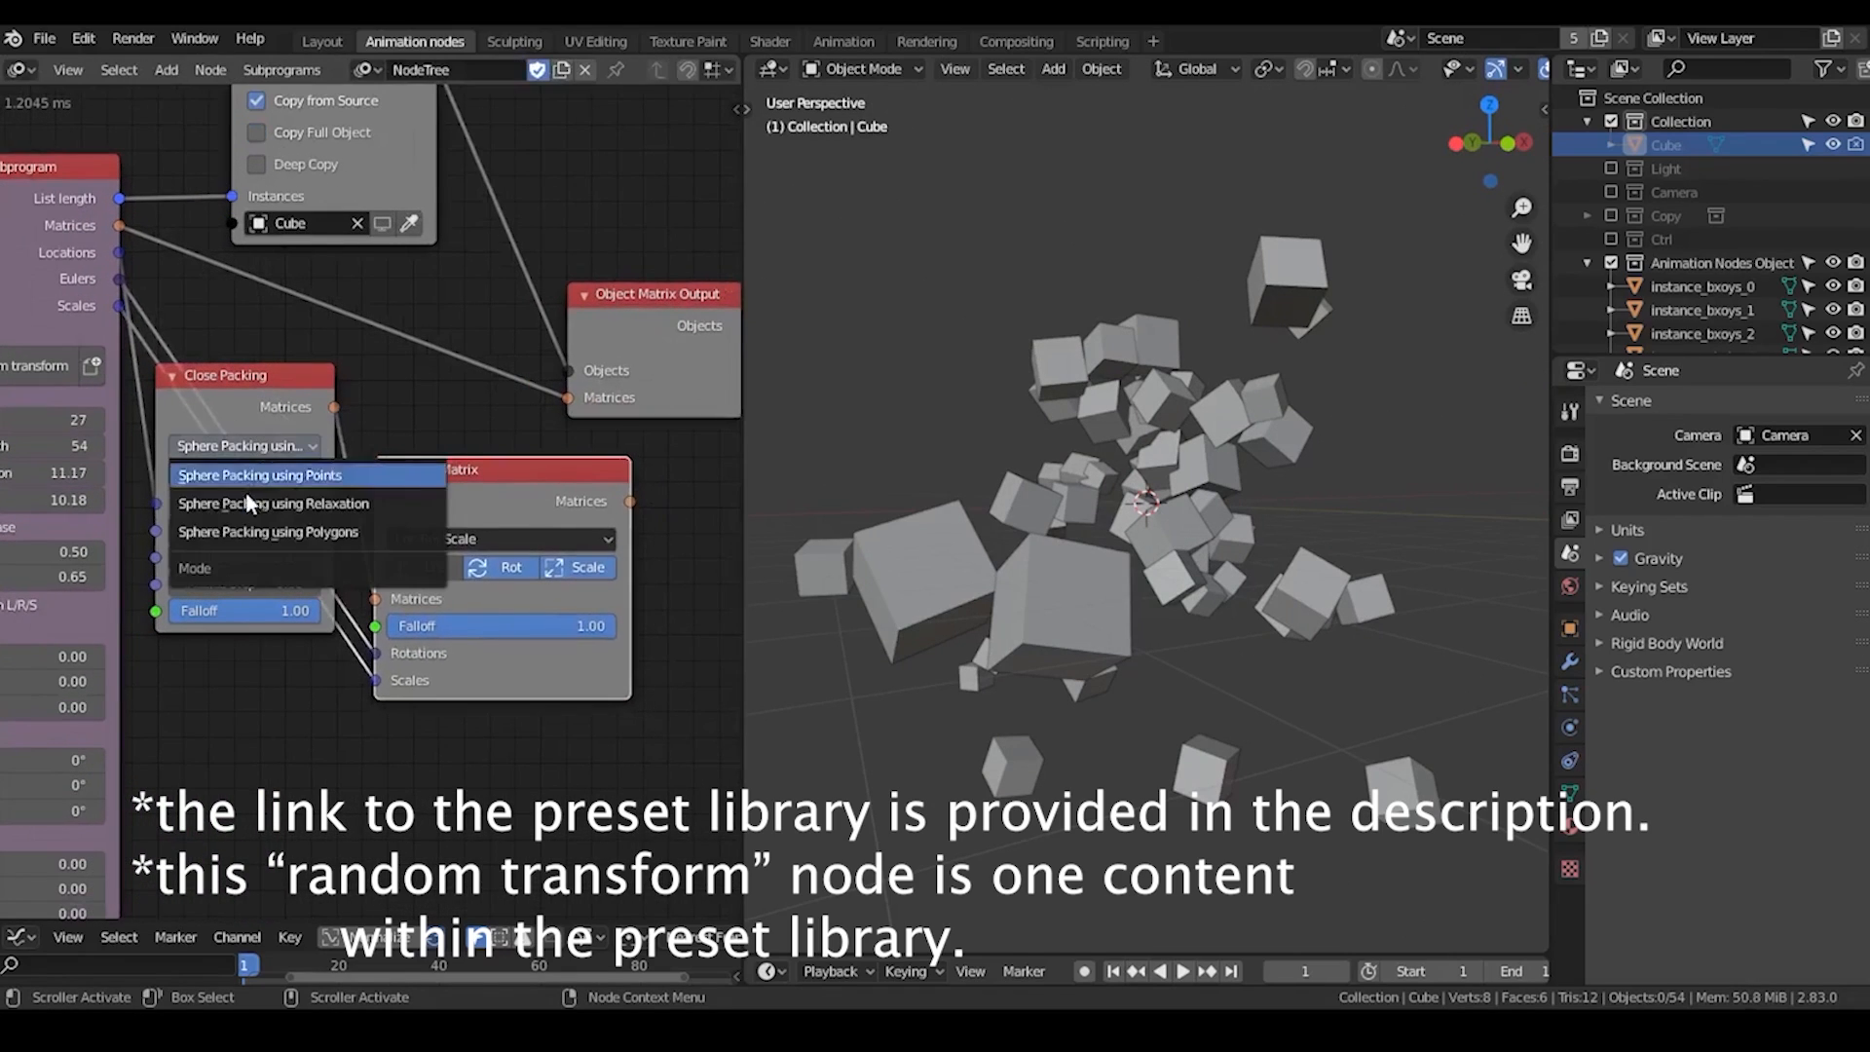
pyautogui.click(250, 511)
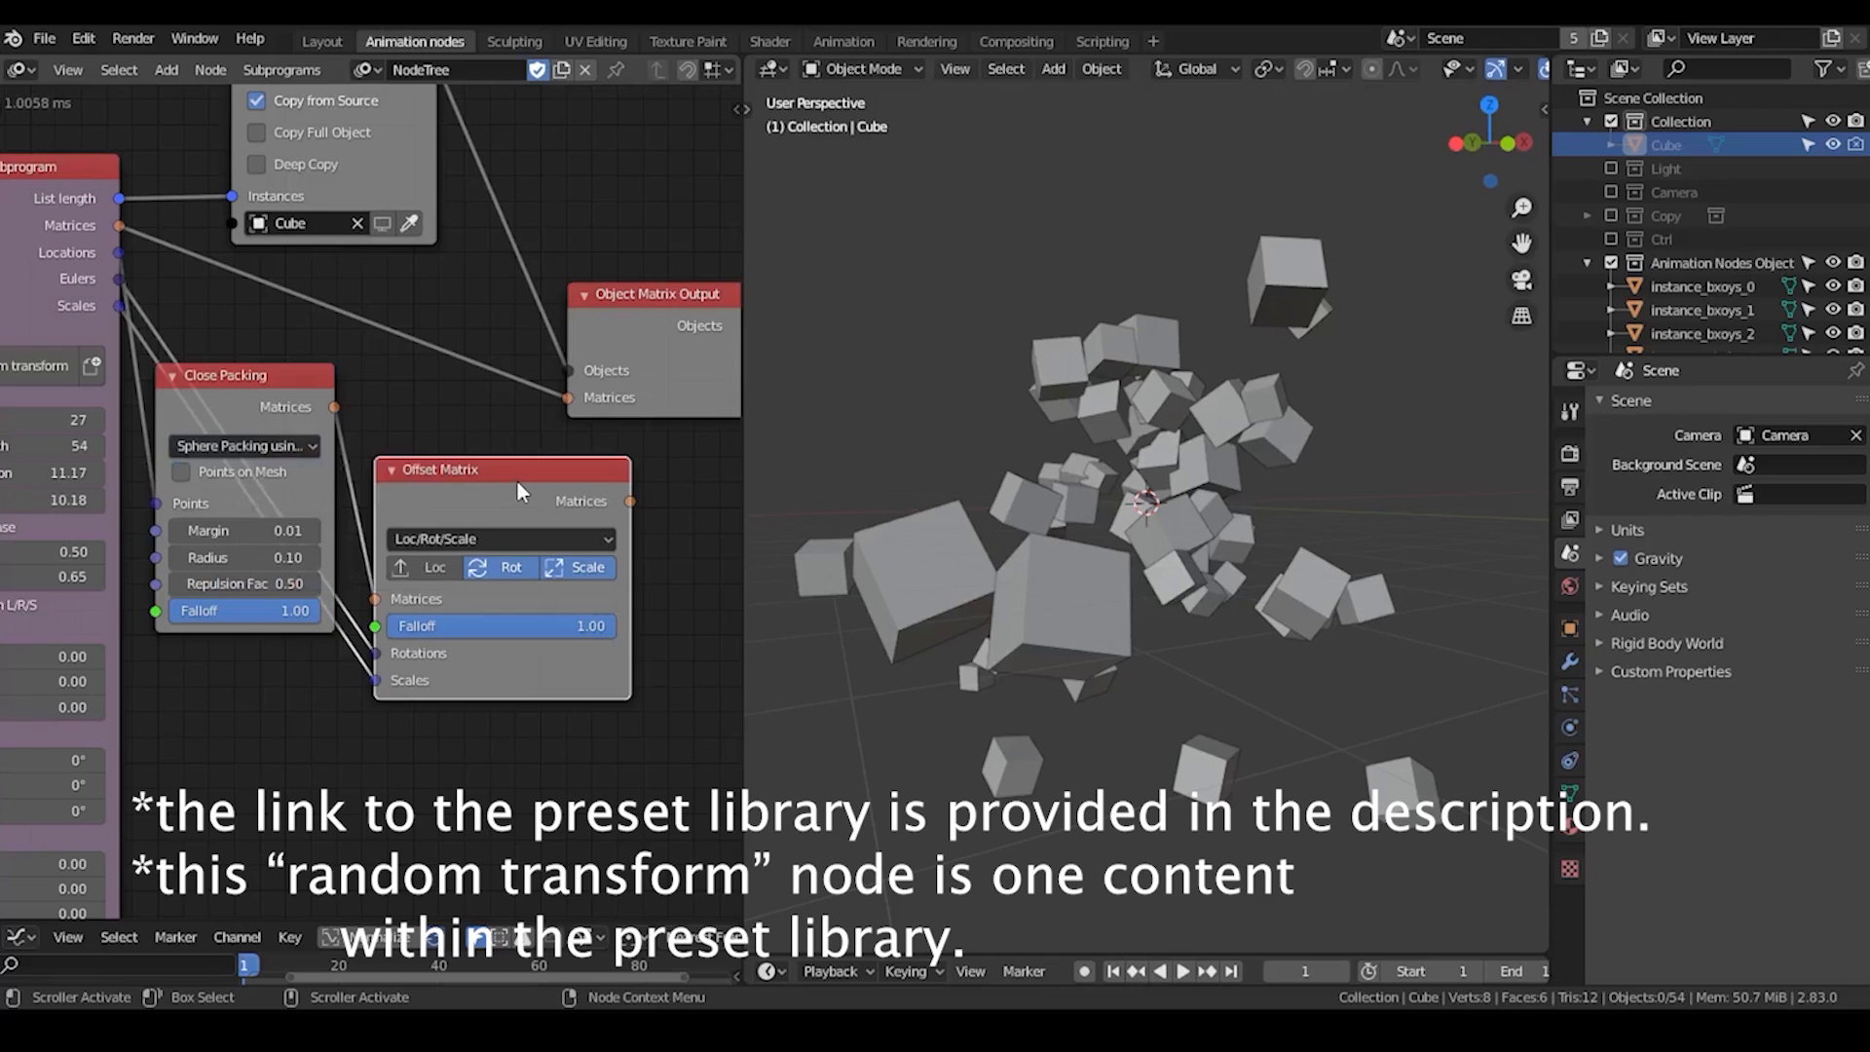
pyautogui.moveTo(519, 492); pyautogui.dragTo(521, 481)
pyautogui.click(257, 557)
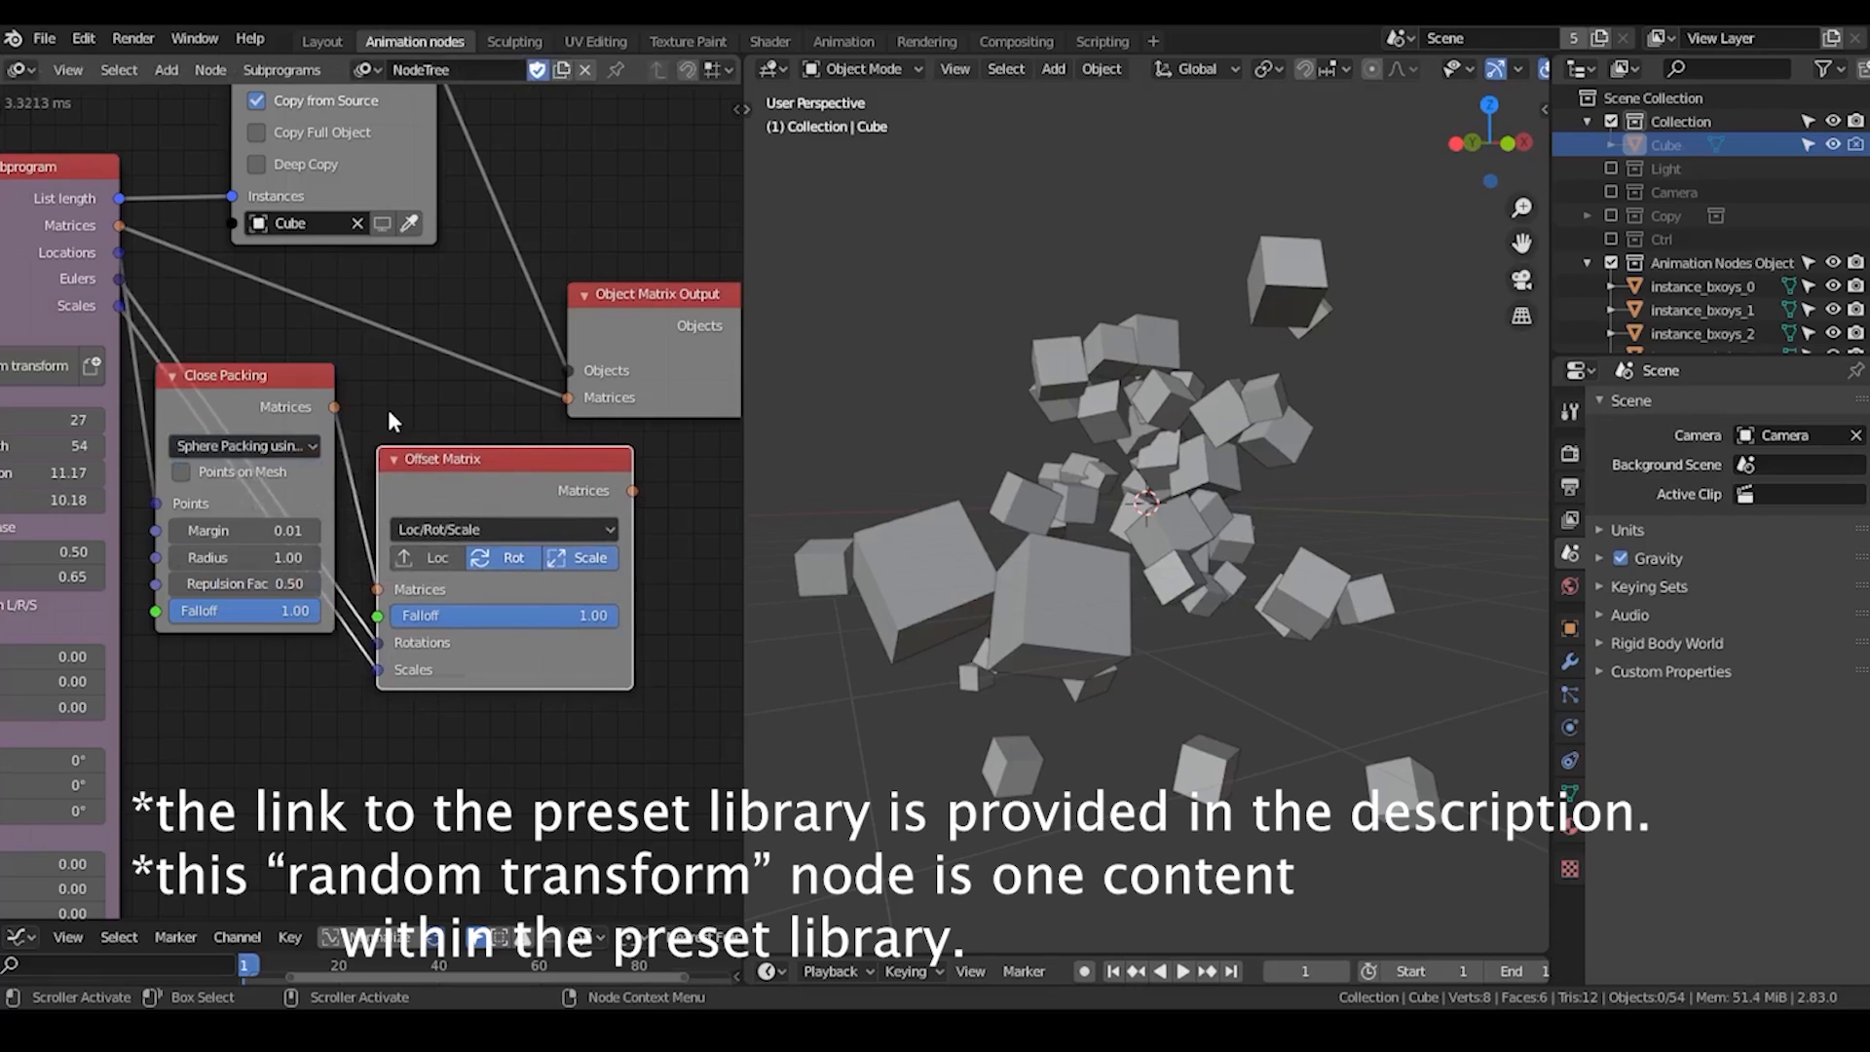
# Link the Offset Matrix output to the Matrices input of Object Matrix Output and set the Close Packing Margin to 2.26.
pyautogui.moveTo(633, 491); pyautogui.dragTo(568, 398)
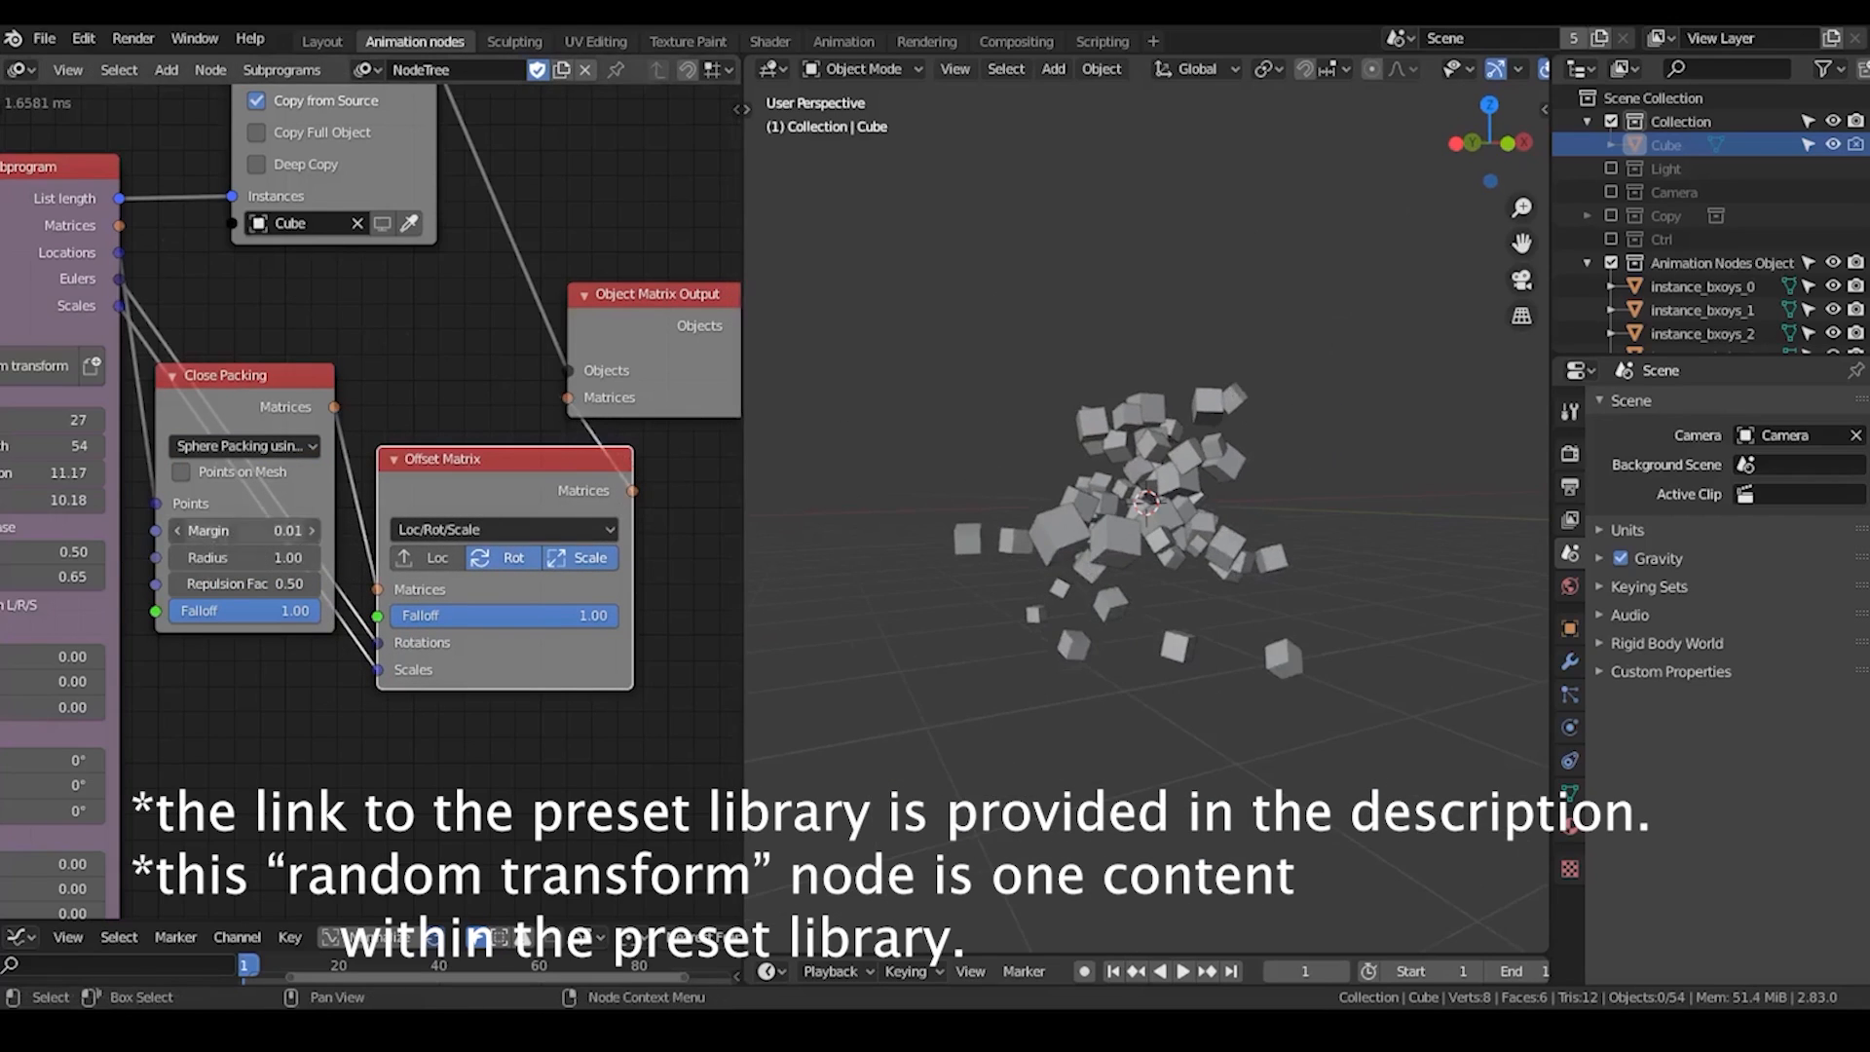
pyautogui.moveTo(248, 530); pyautogui.dragTo(427, 529)
# Set the Vector from Value node to 198.30 and the Close Packing Repulsion Factor to 0.10.
pyautogui.moveTo(130, 662); pyautogui.dragTo(560, 554, button='middle')
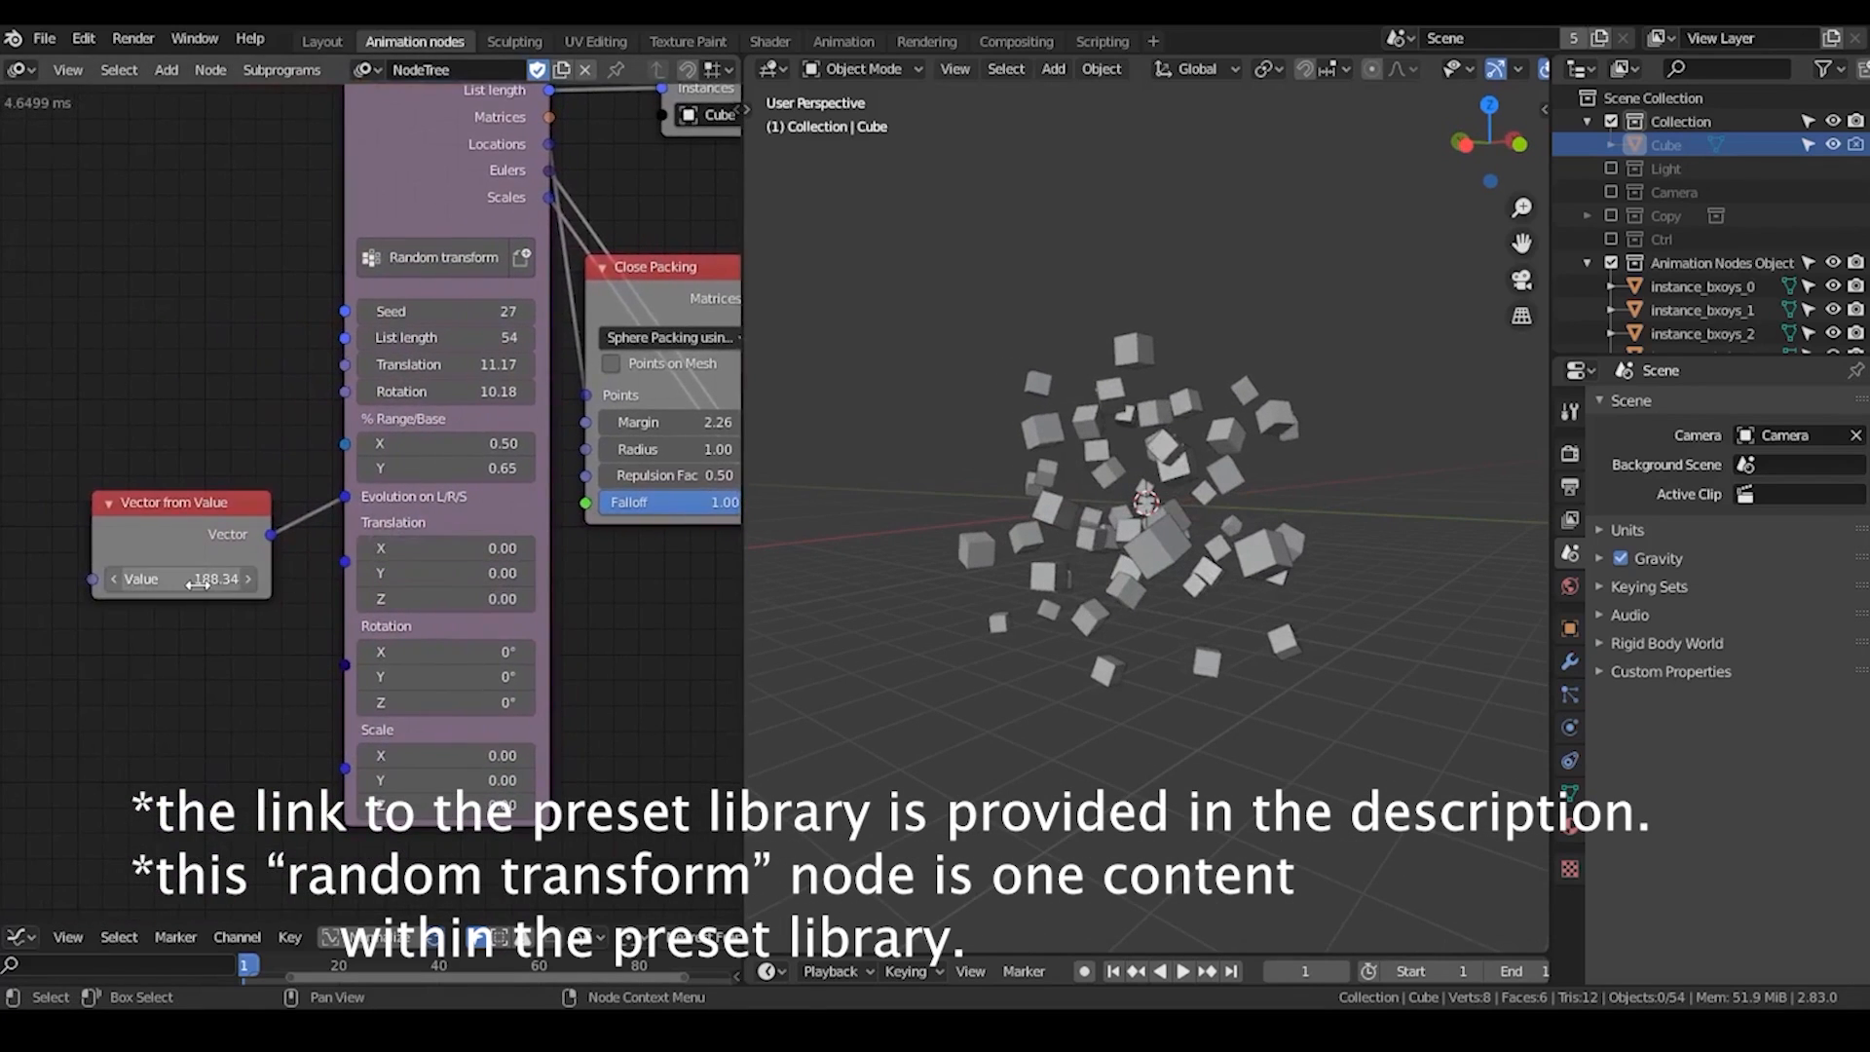
pyautogui.moveTo(198, 582); pyautogui.dragTo(245, 582)
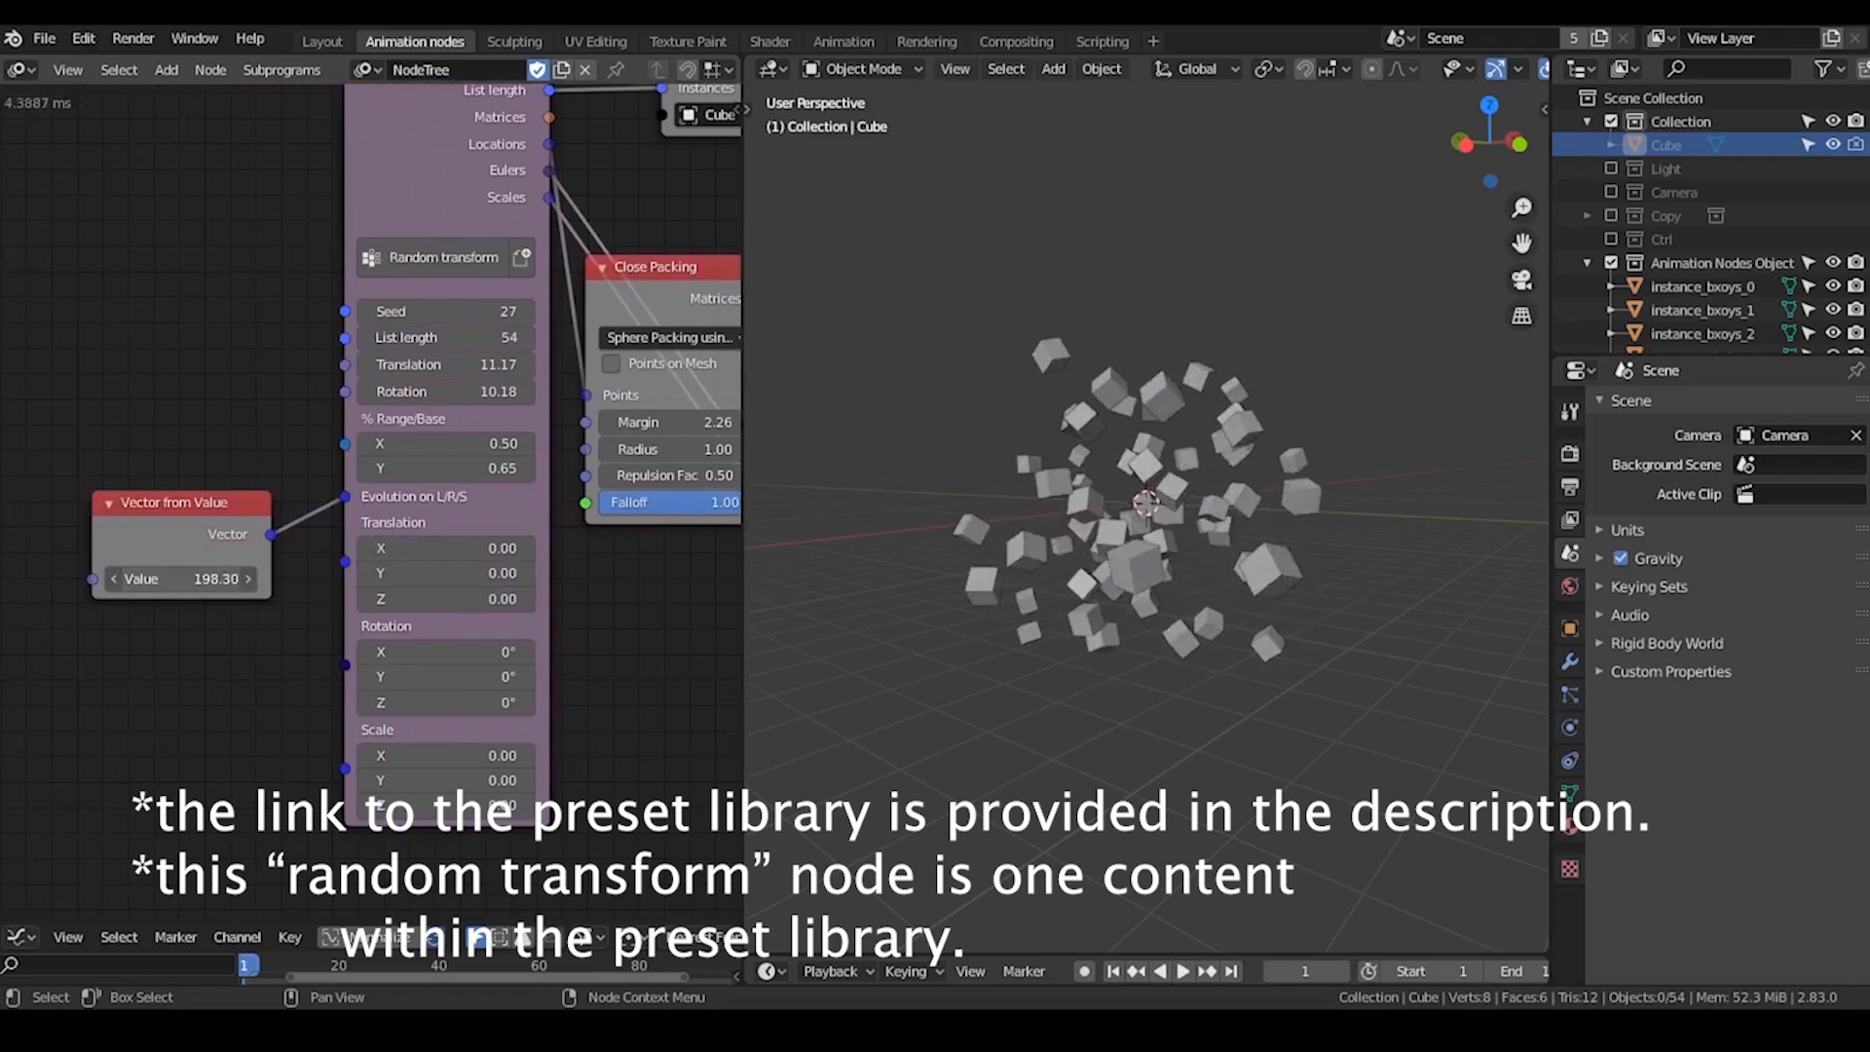
pyautogui.moveTo(664, 485); pyautogui.dragTo(503, 477, button='middle')
pyautogui.click(501, 469)
pyautogui.write('0')
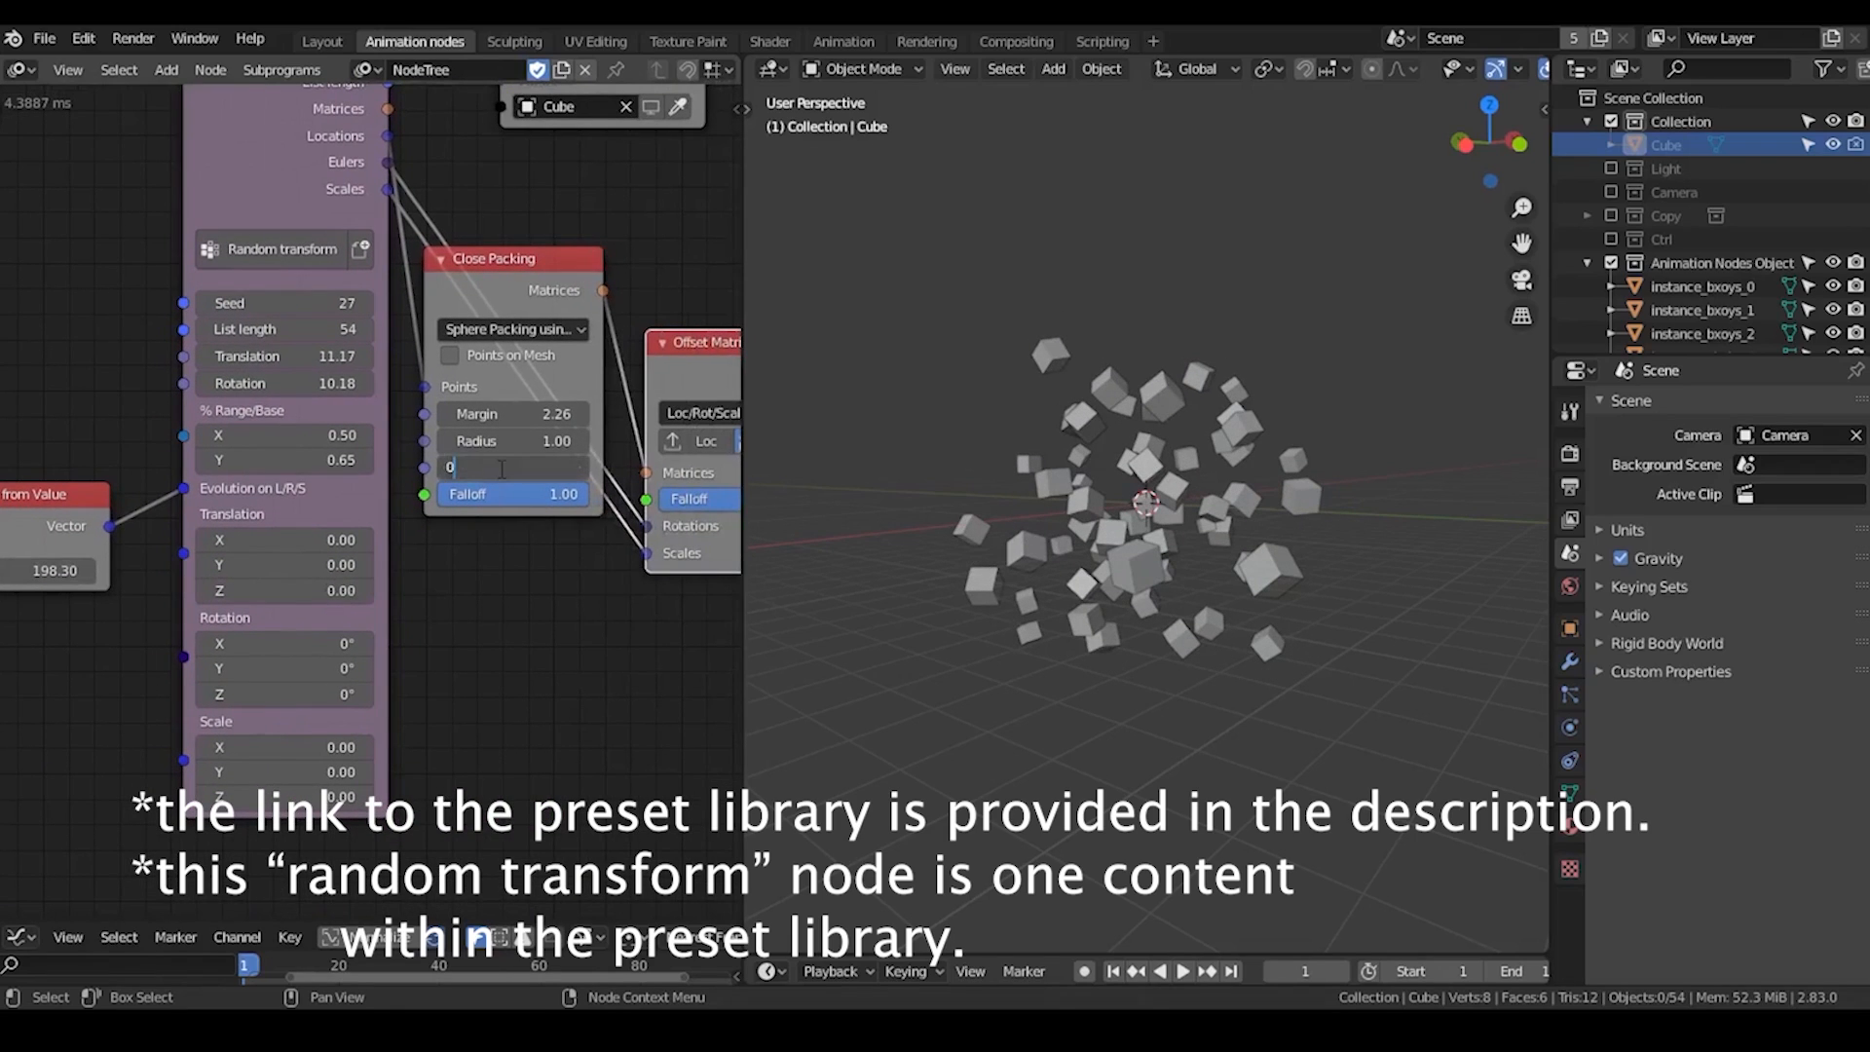
pyautogui.write('.1')
pyautogui.press('Return')
# Set the Random transform node's Translation to 19.06 and scrub the Vector from Value node to 465.69.
pyautogui.moveTo(421, 552); pyautogui.dragTo(568, 519, button='middle')
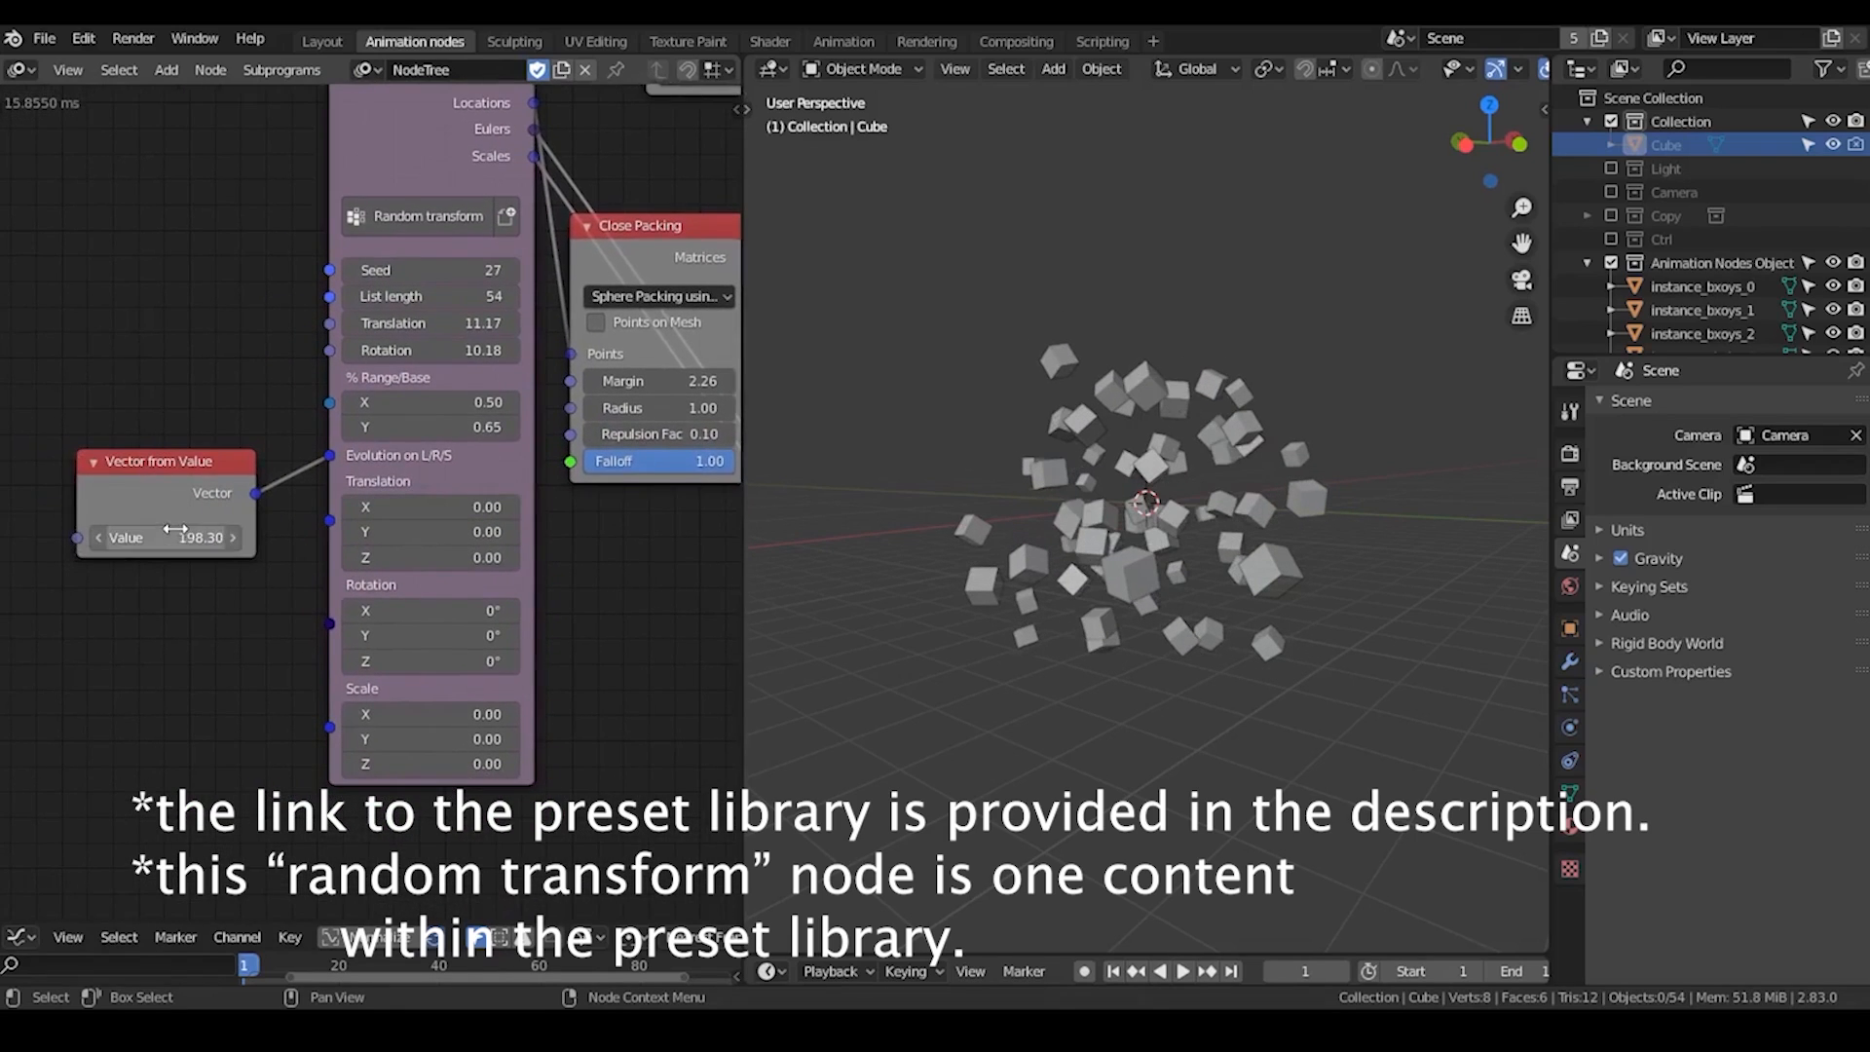
pyautogui.moveTo(176, 529); pyautogui.dragTo(217, 528)
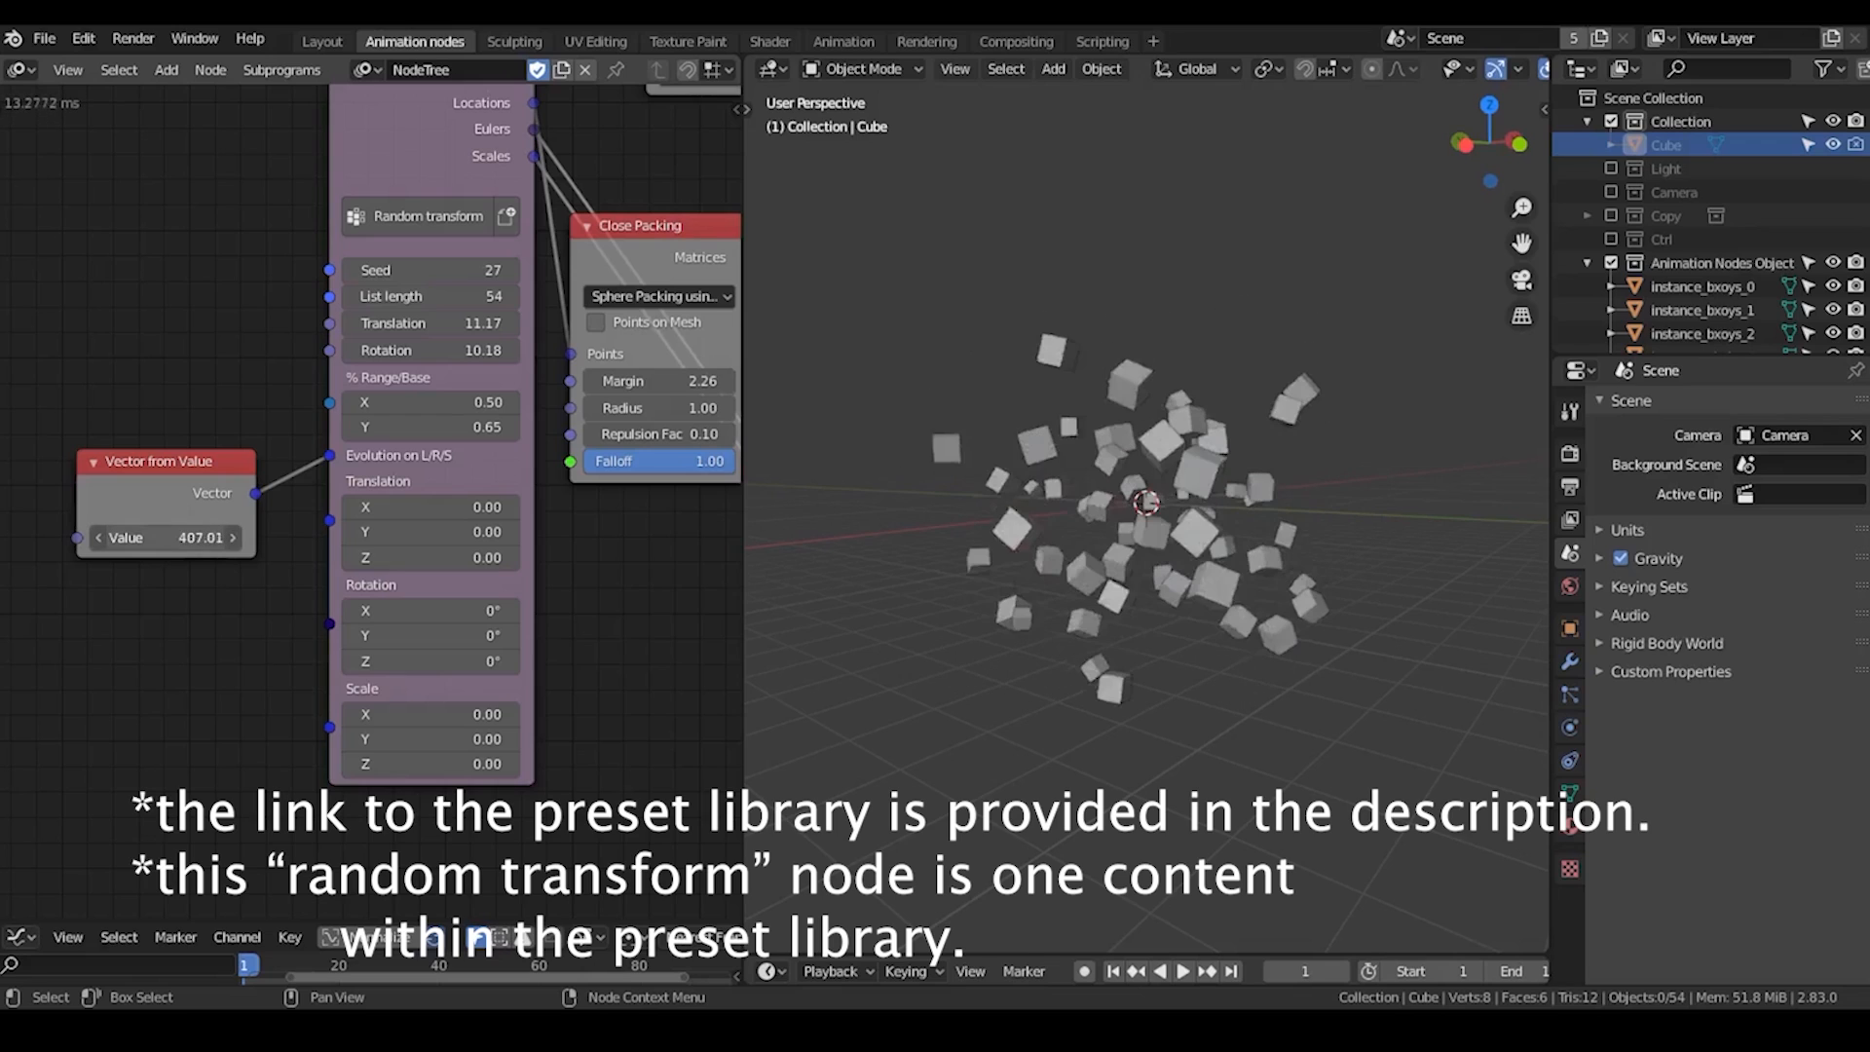
pyautogui.moveTo(429, 322); pyautogui.dragTo(461, 322)
pyautogui.moveTo(171, 535); pyautogui.dragTo(184, 535)
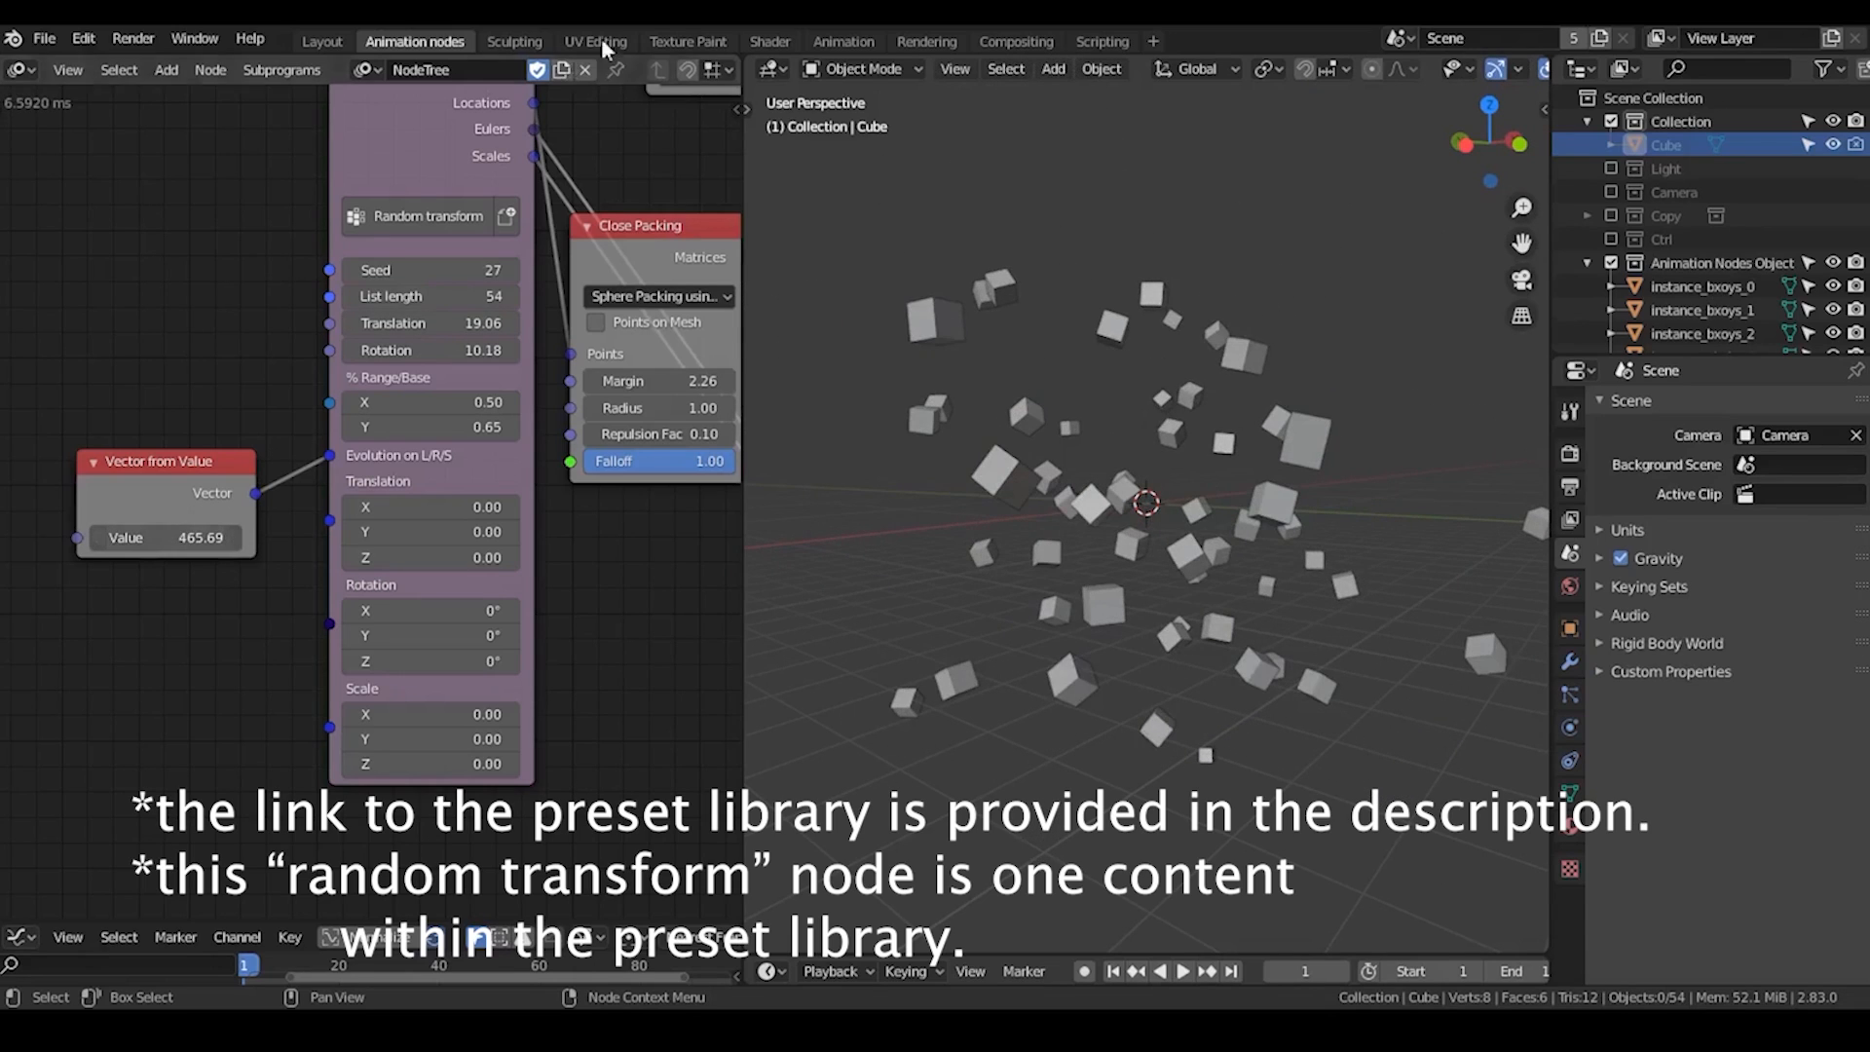
# Set the Close Packing Margin to 1.50 and scrub the Vector from Value node to about 682.38.
pyautogui.click(640, 382)
pyautogui.write('1.5')
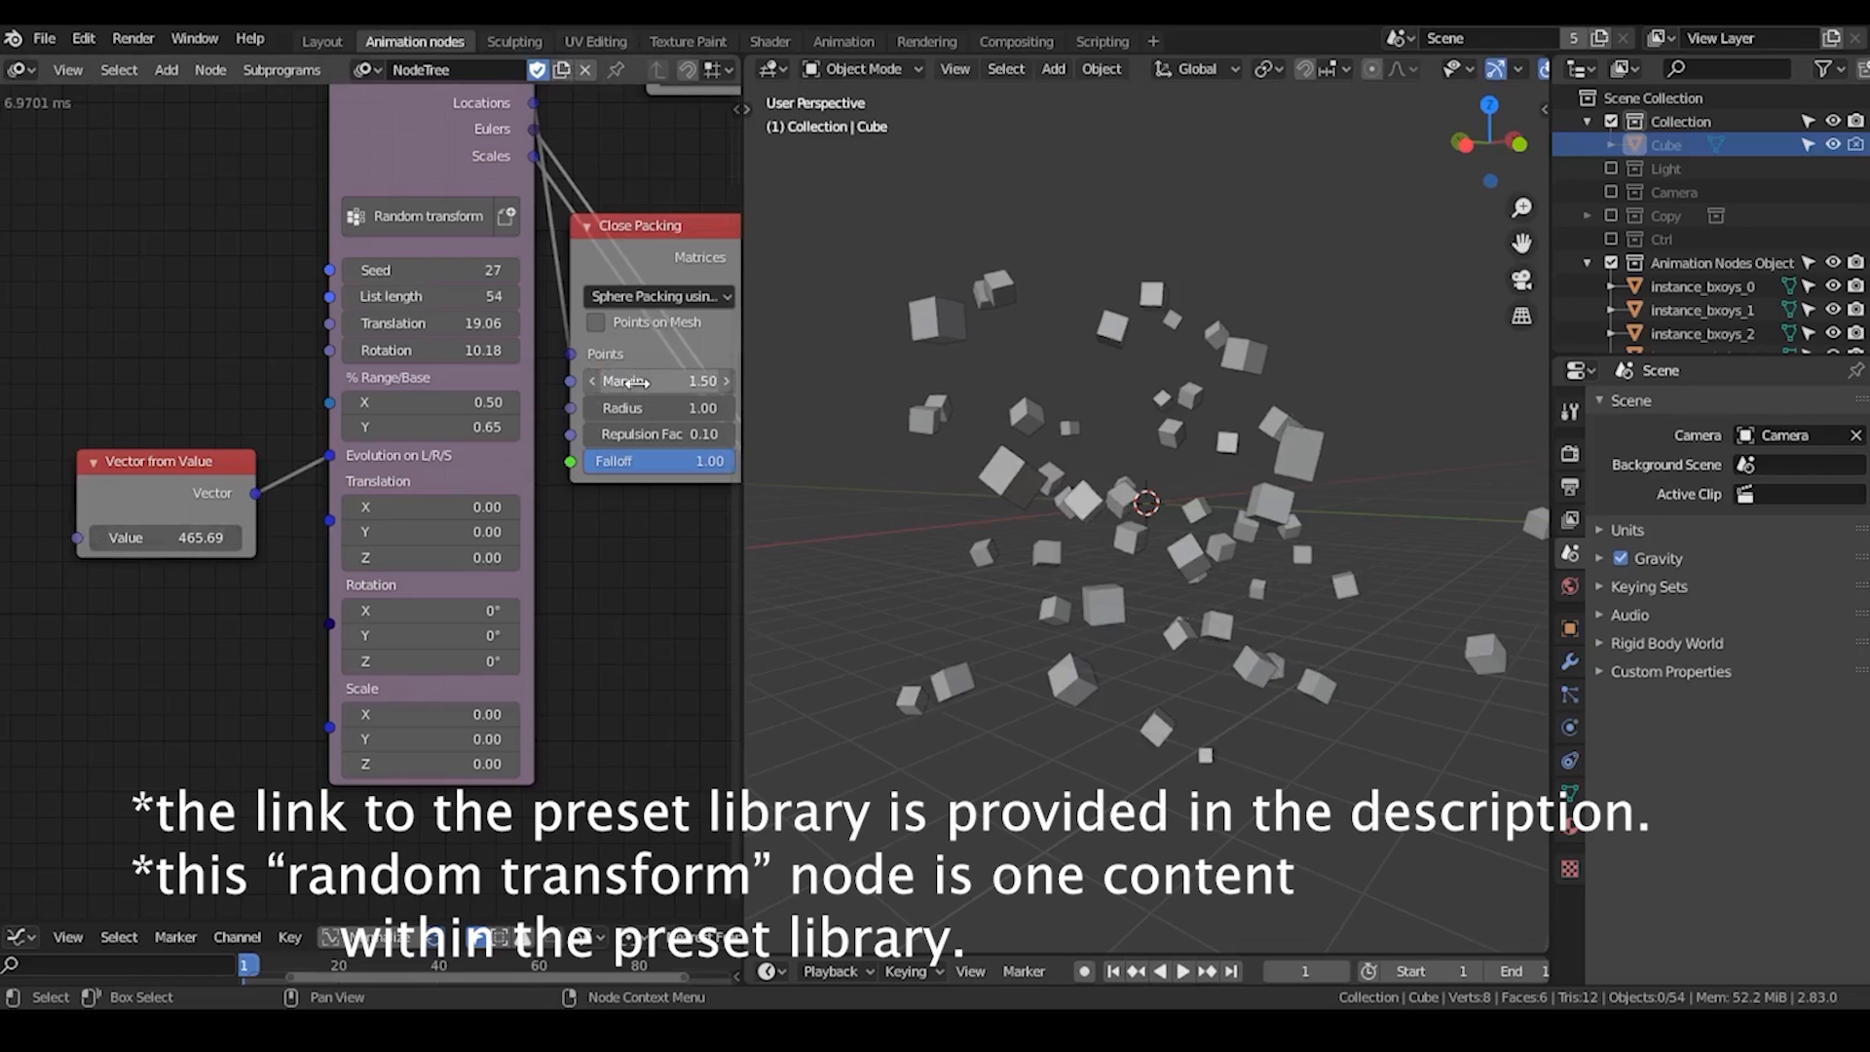
pyautogui.press('Return')
pyautogui.moveTo(165, 537); pyautogui.dragTo(219, 536)
pyautogui.moveTo(1120, 531); pyautogui.dragTo(1197, 535, button='middle')
pyautogui.moveTo(218, 538); pyautogui.dragTo(78, 587)
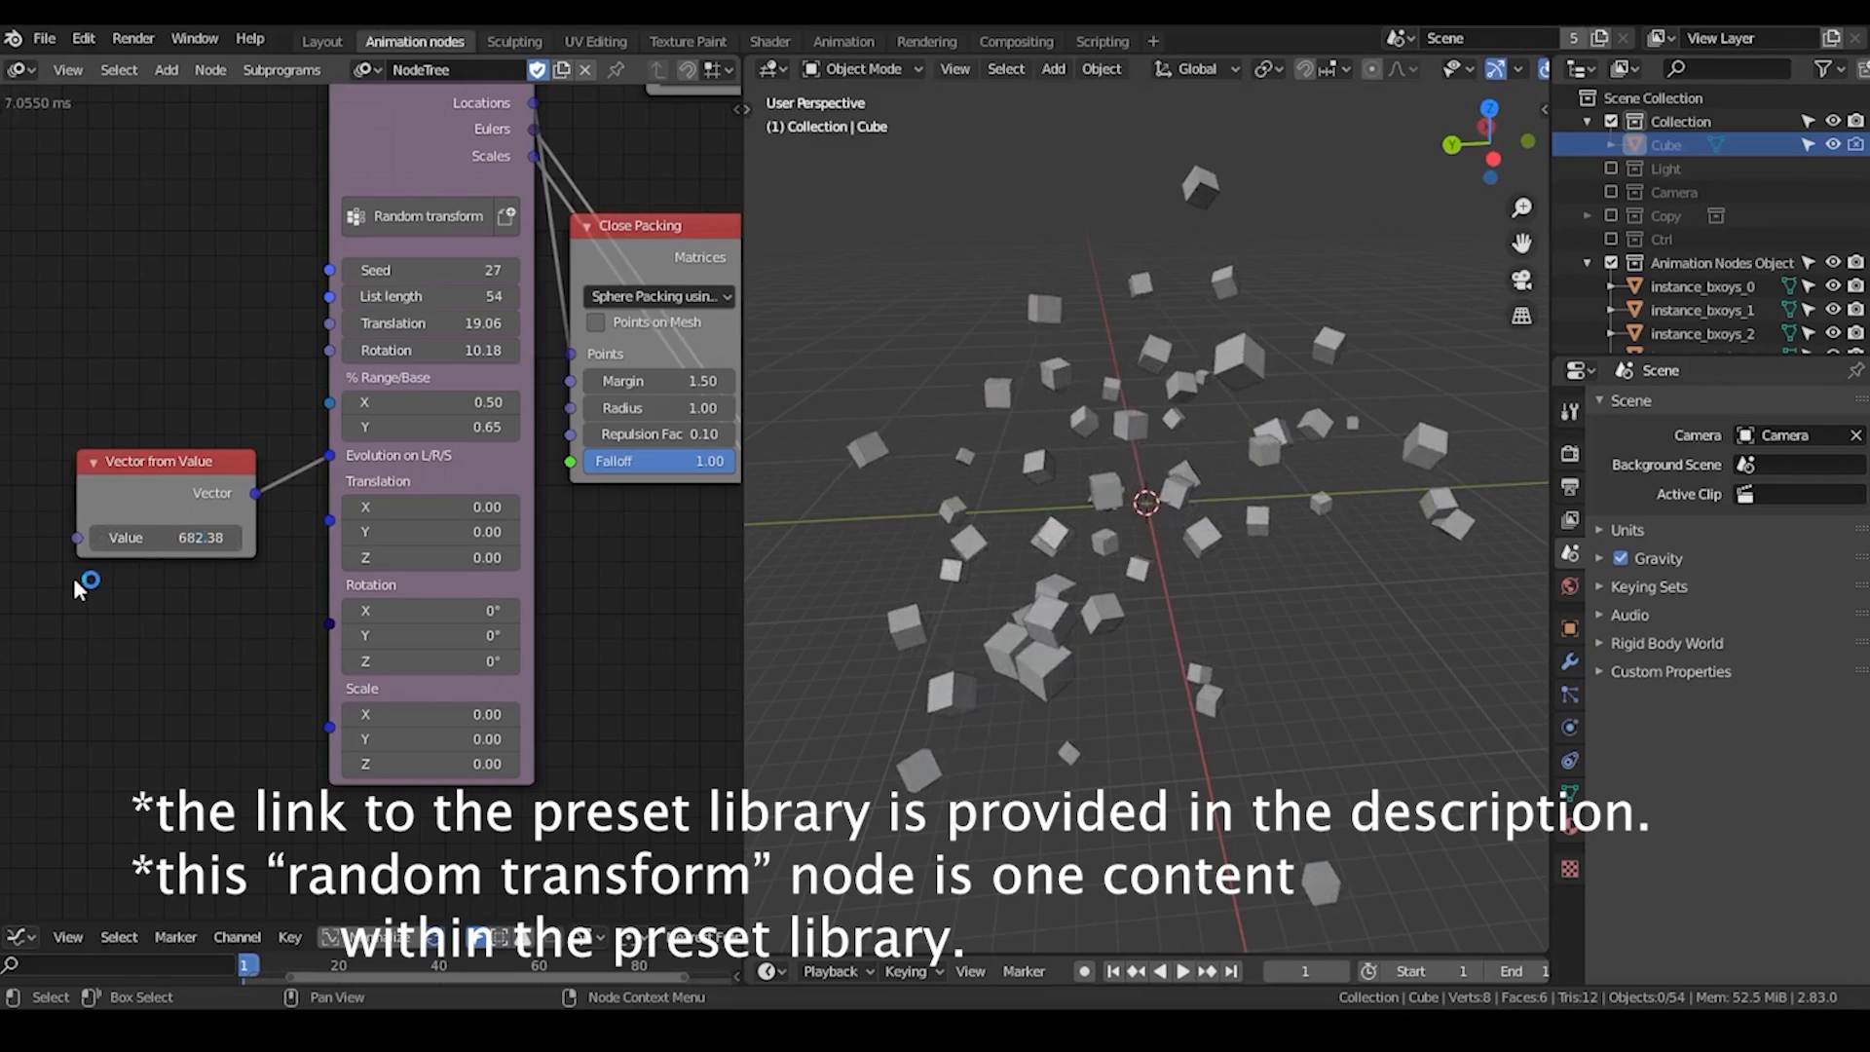
pyautogui.moveTo(680, 493); pyautogui.dragTo(354, 516, button='middle')
pyautogui.scroll(-3, 439, 497)
pyautogui.moveTo(414, 598); pyautogui.dragTo(487, 596, button='middle')
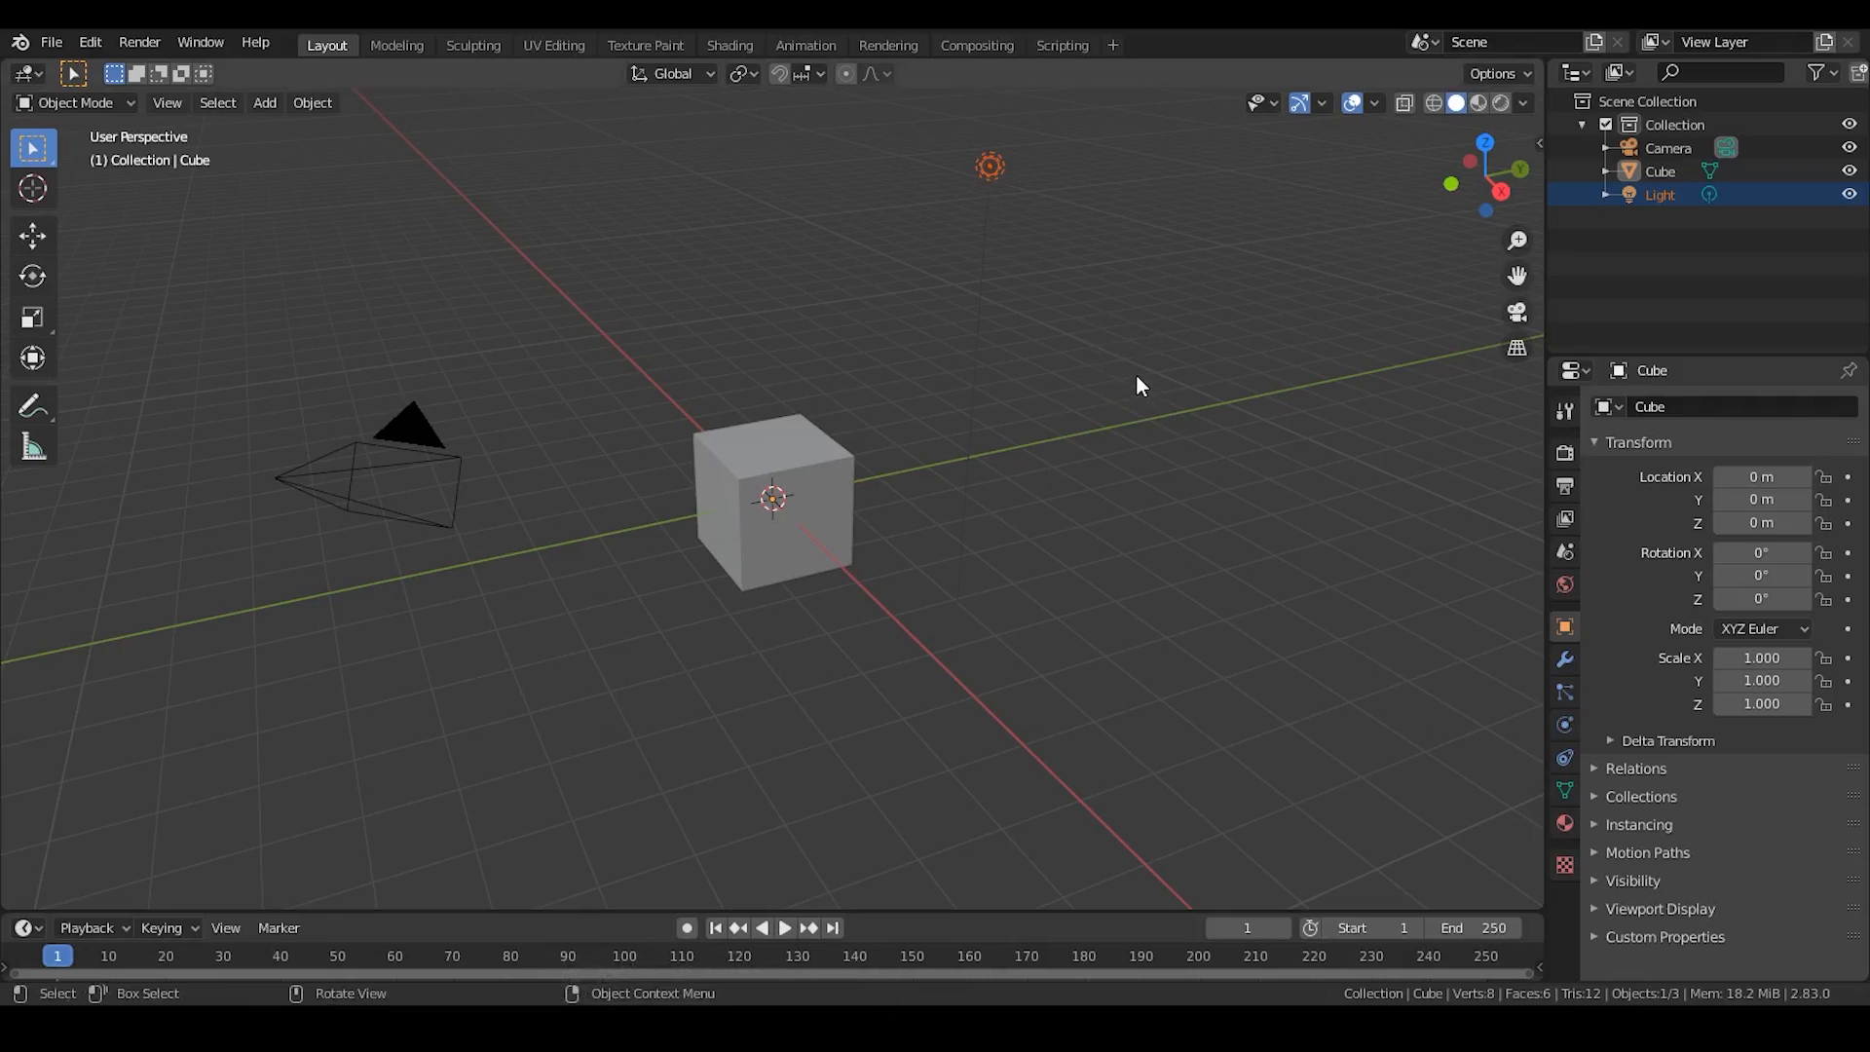
# Select only the default cube in the new scene.
pyautogui.click(1041, 407)
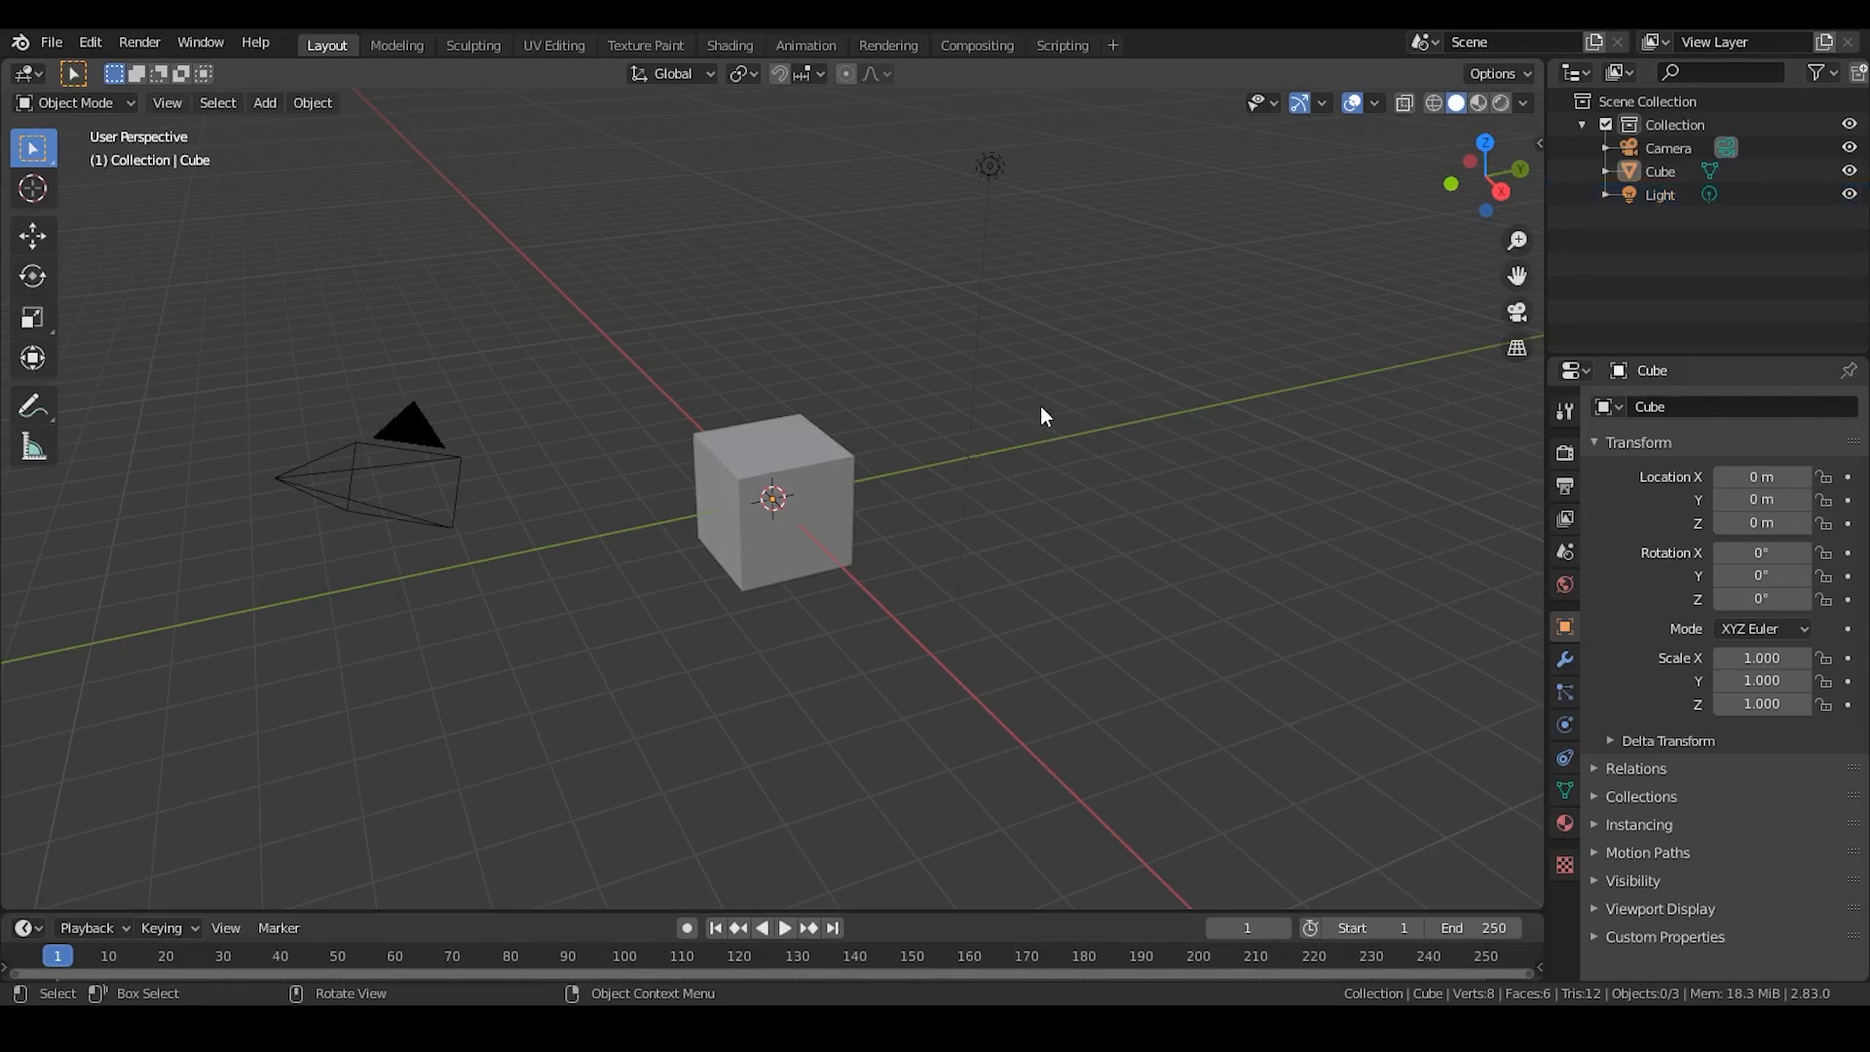
pyautogui.moveTo(1126, 127); pyautogui.dragTo(266, 647)
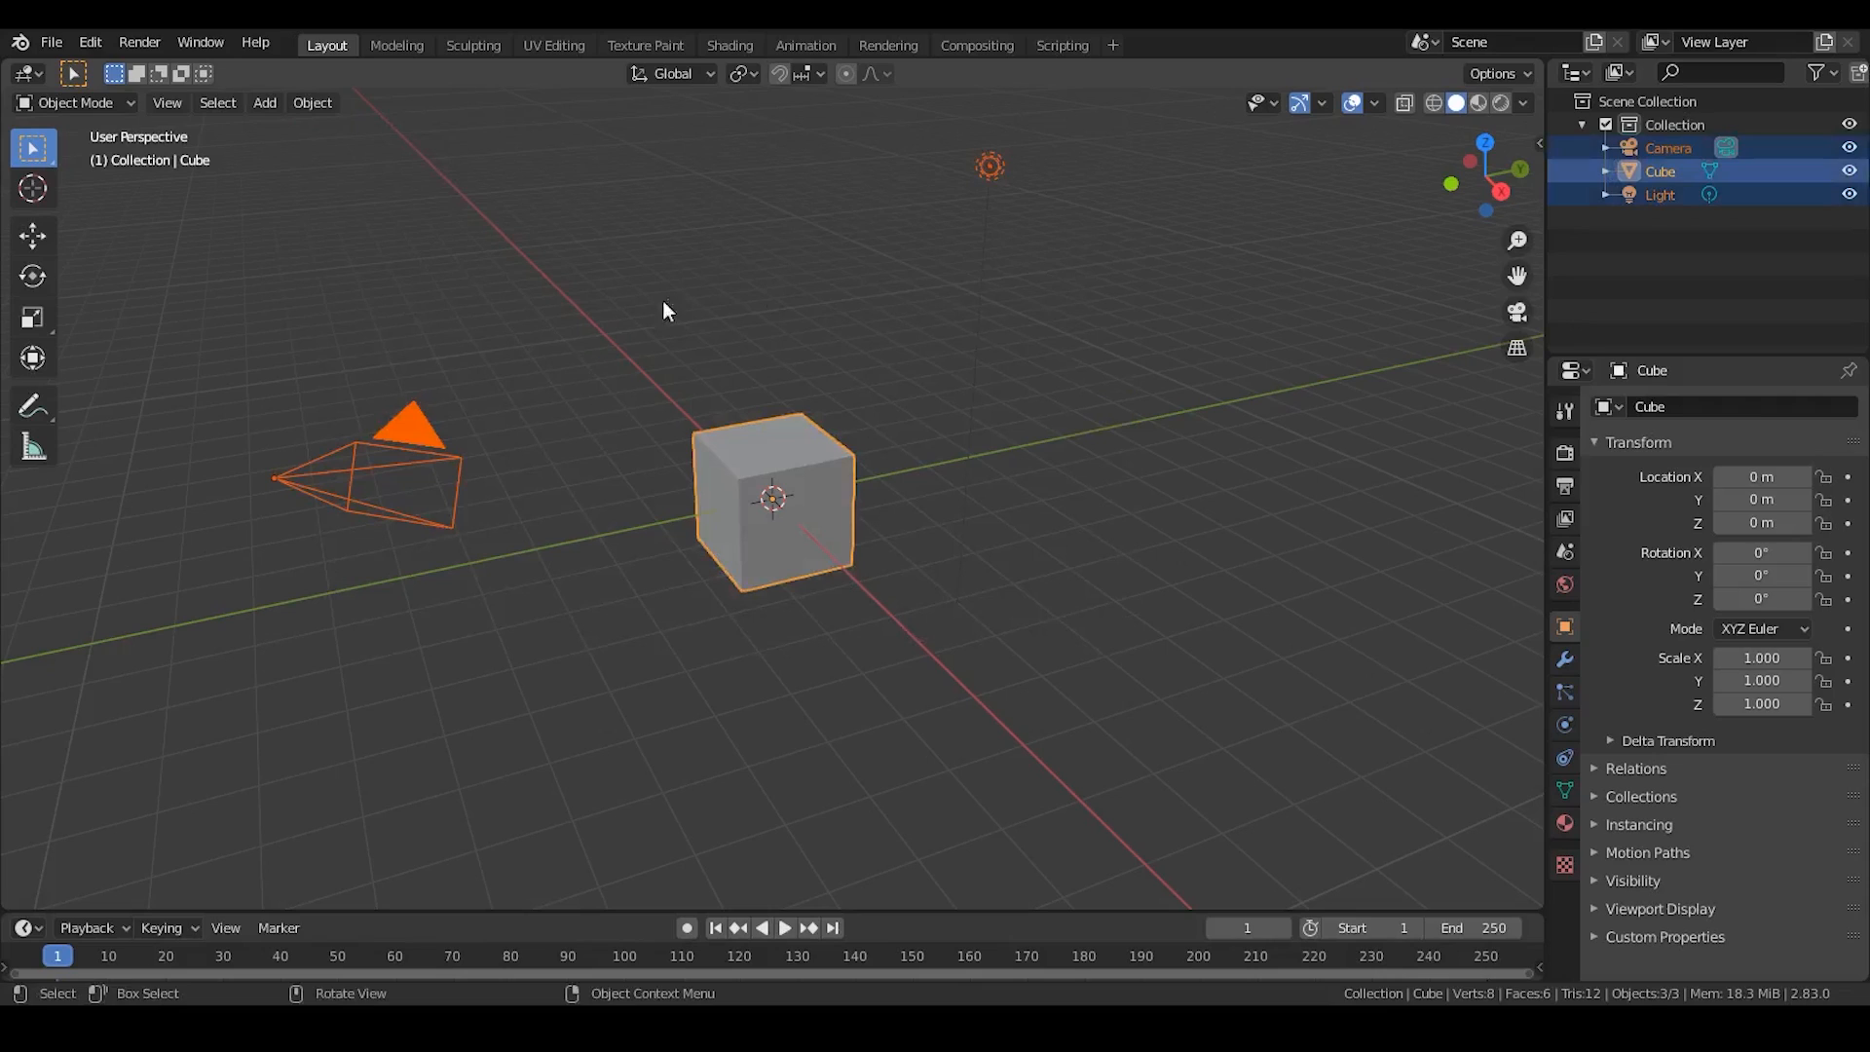
pyautogui.click(900, 255)
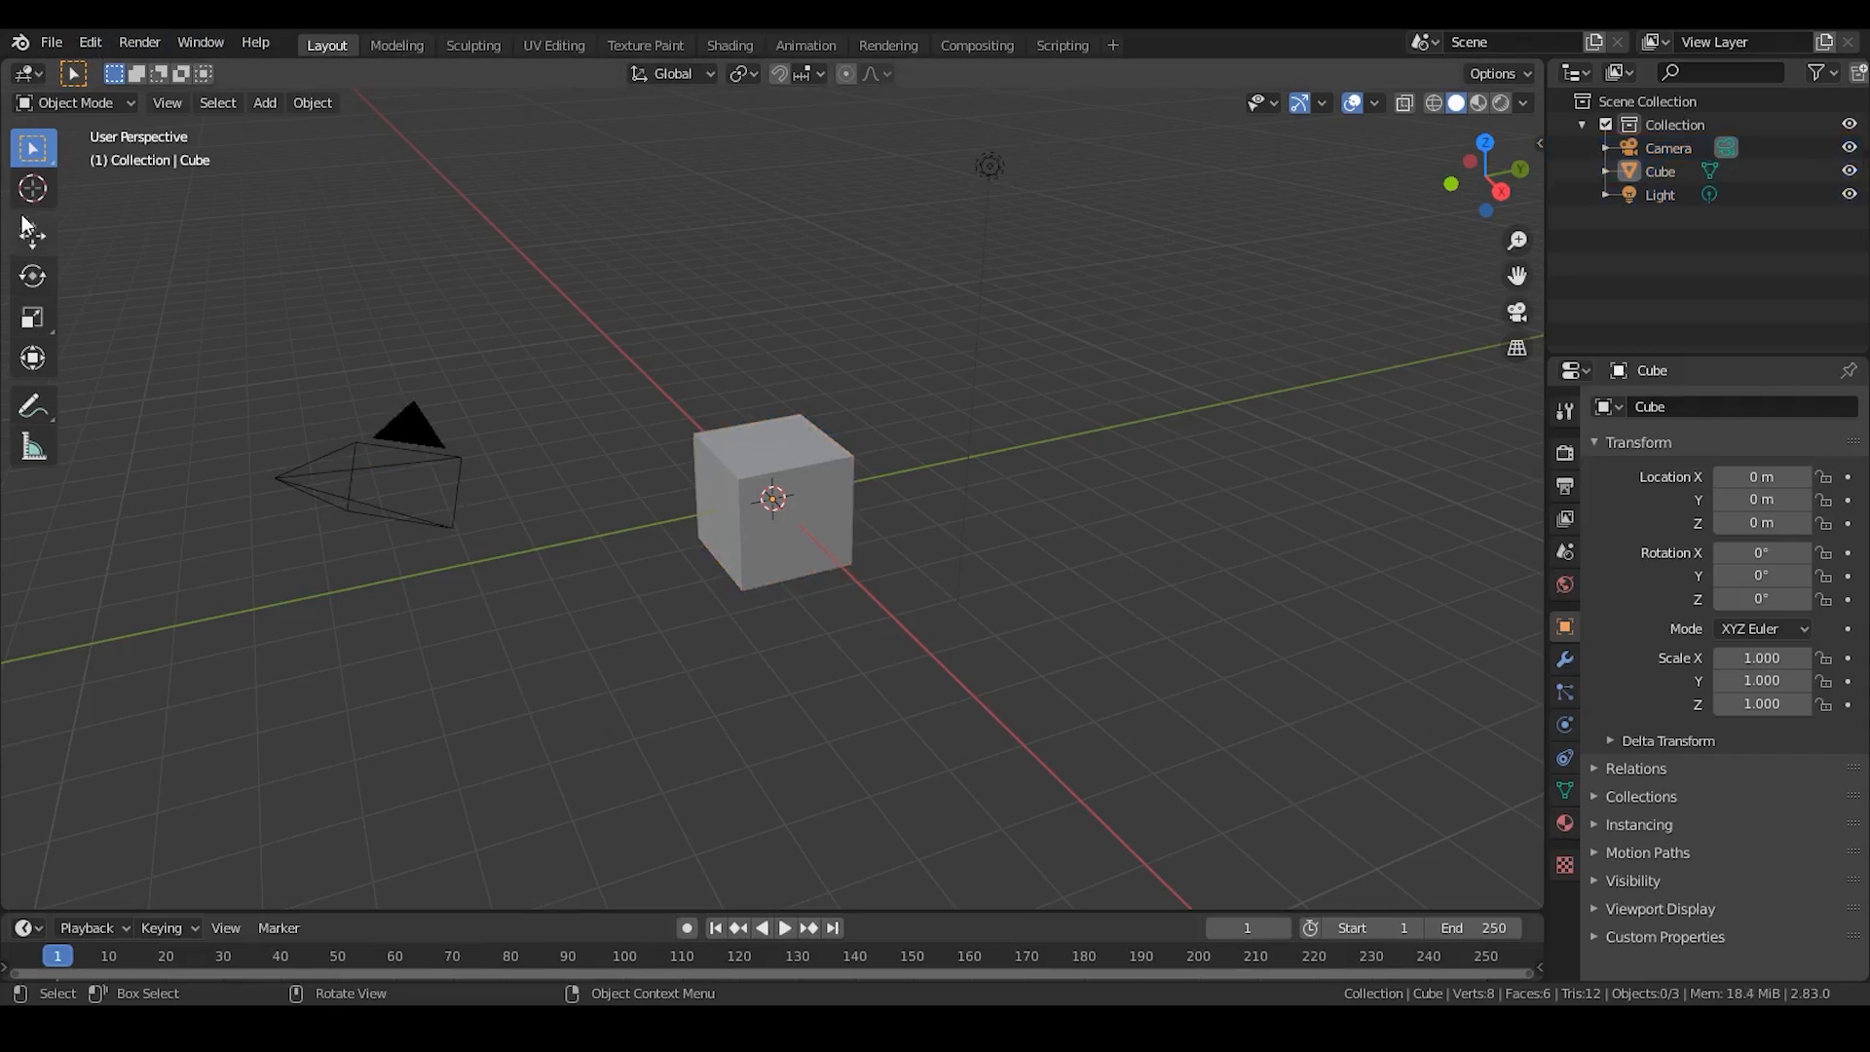
pyautogui.moveTo(1101, 117); pyautogui.dragTo(224, 804)
pyautogui.click(755, 448)
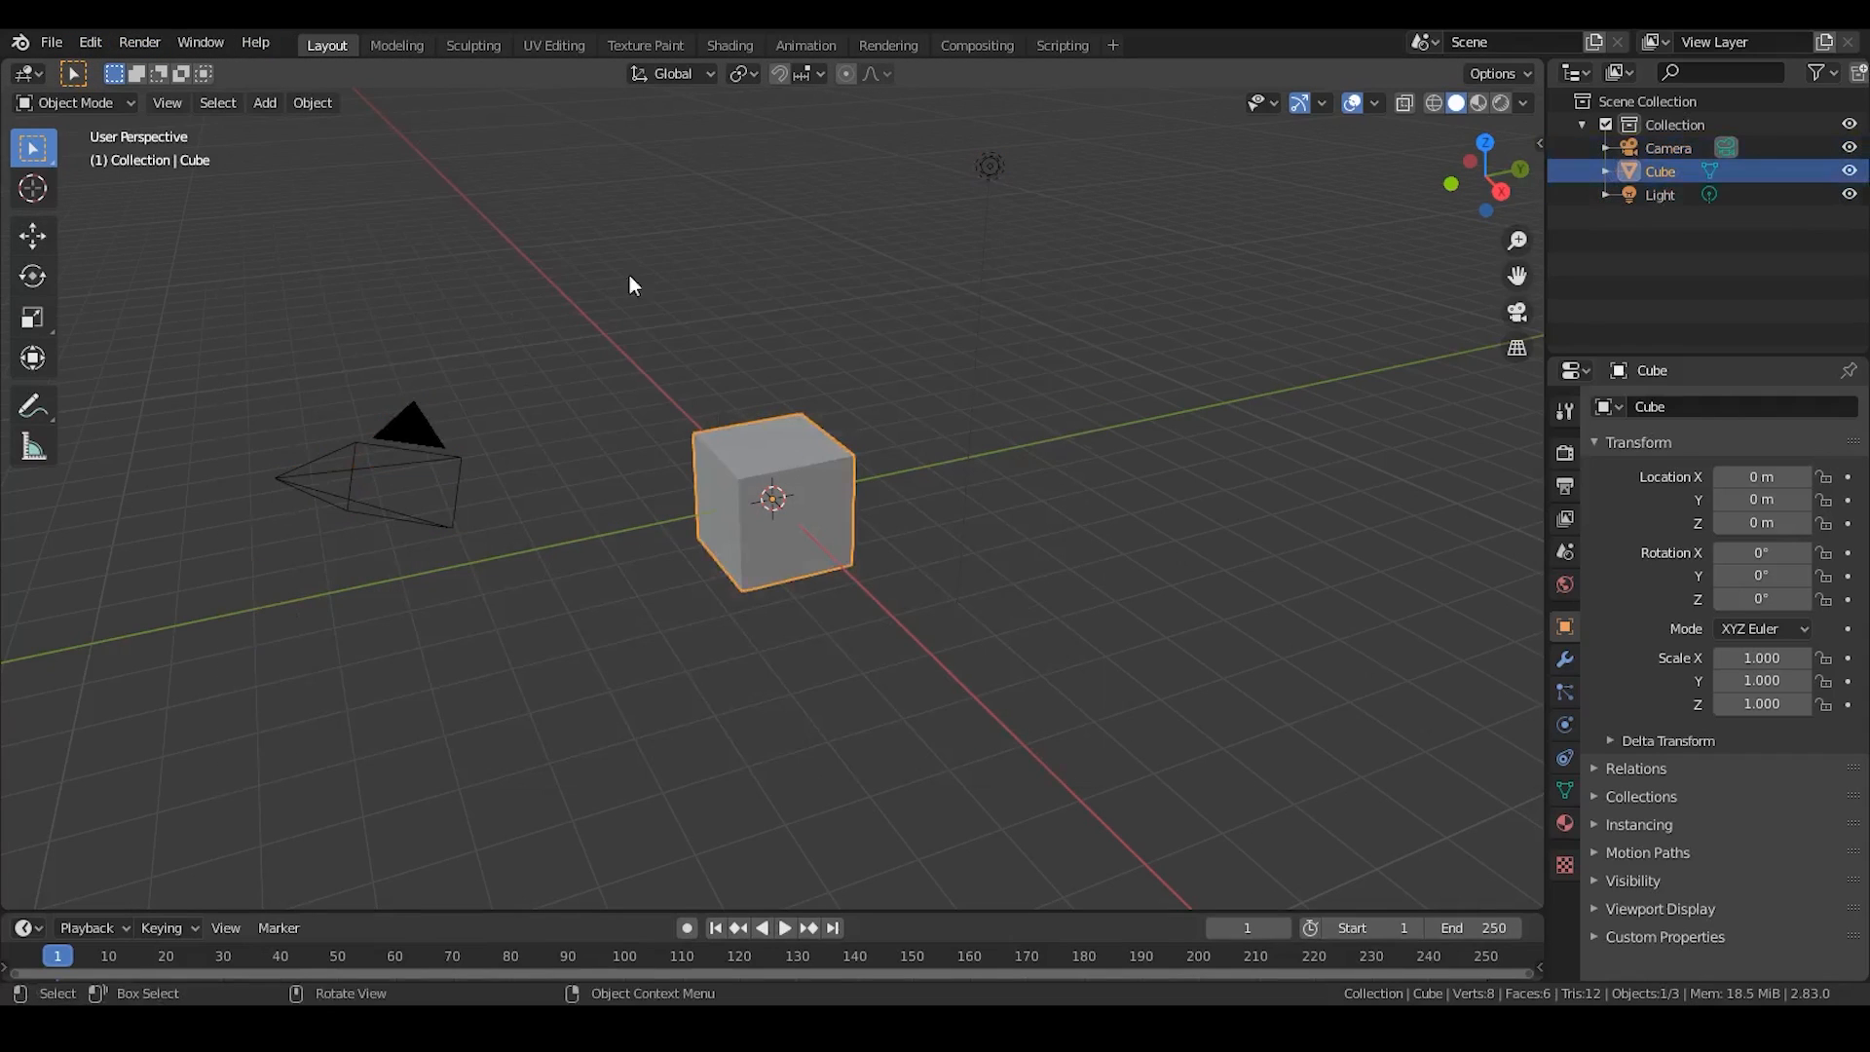
# Enable the Node: Animation Nodes add-on in the preferences and close the preferences window.
pyautogui.click(91, 42)
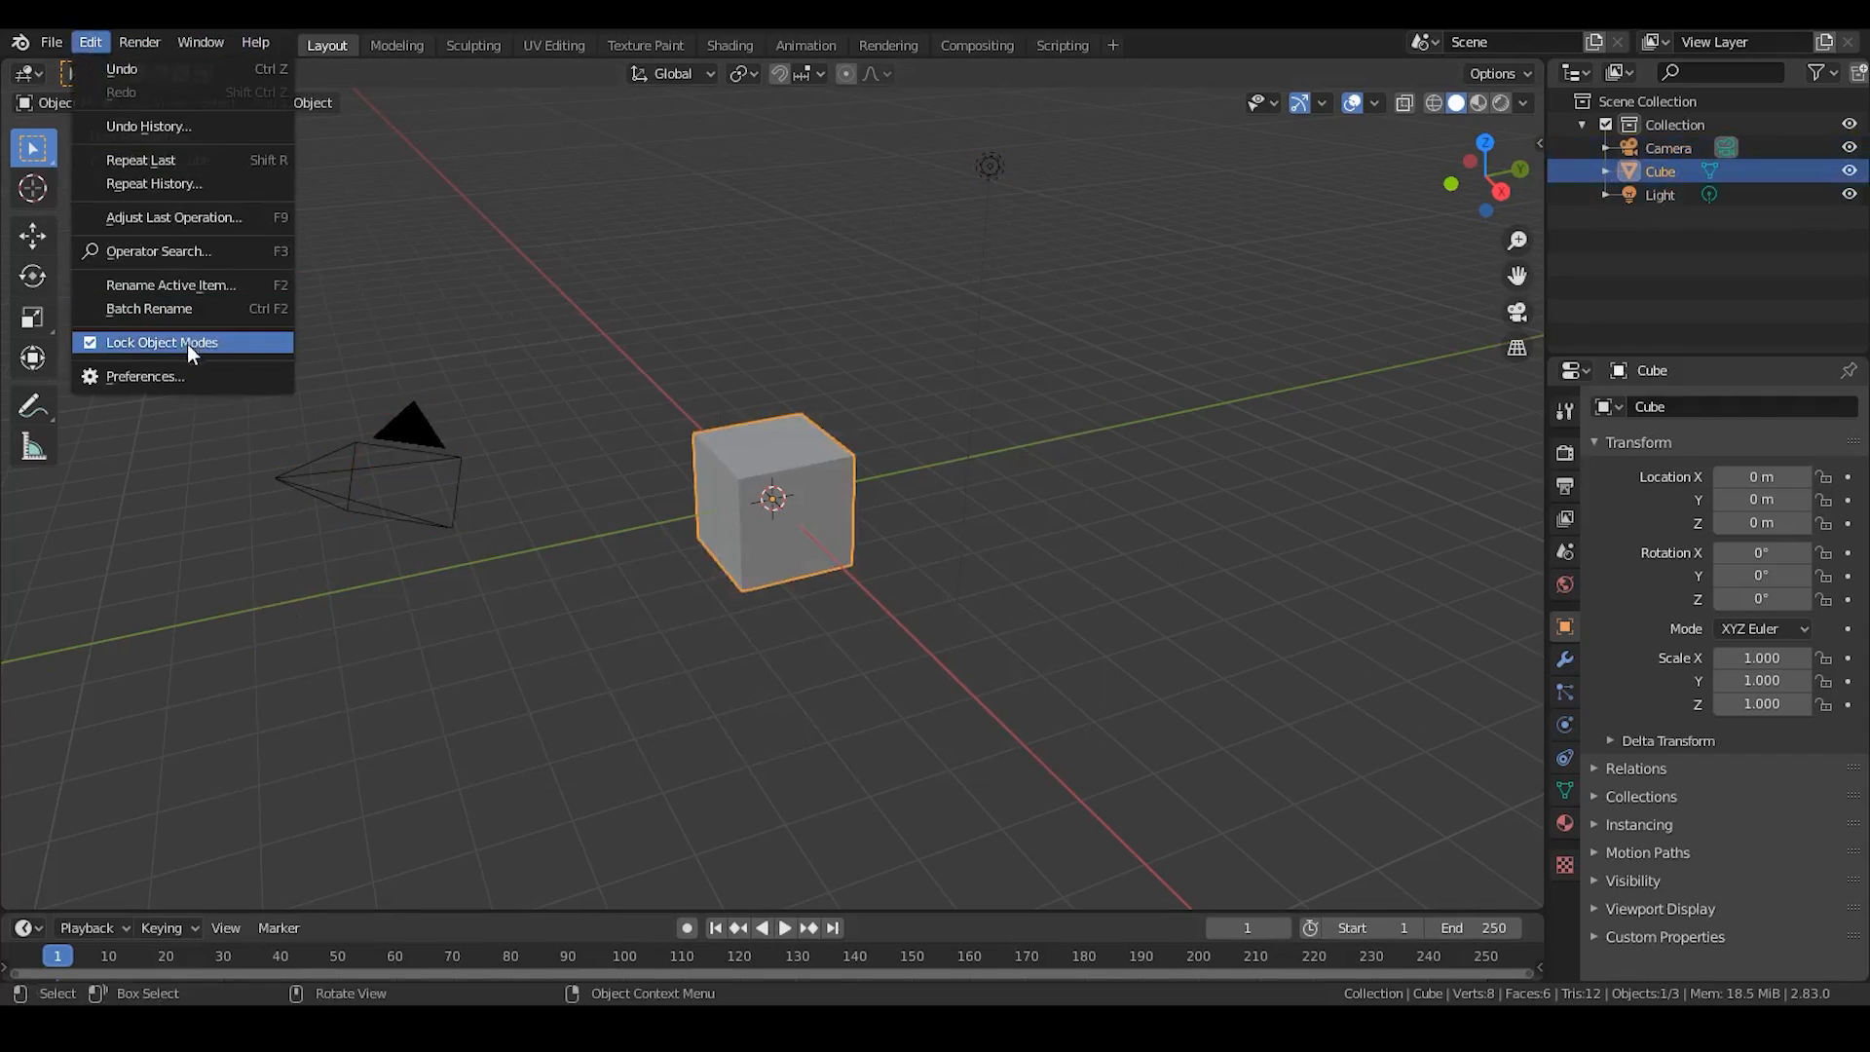
pyautogui.click(146, 377)
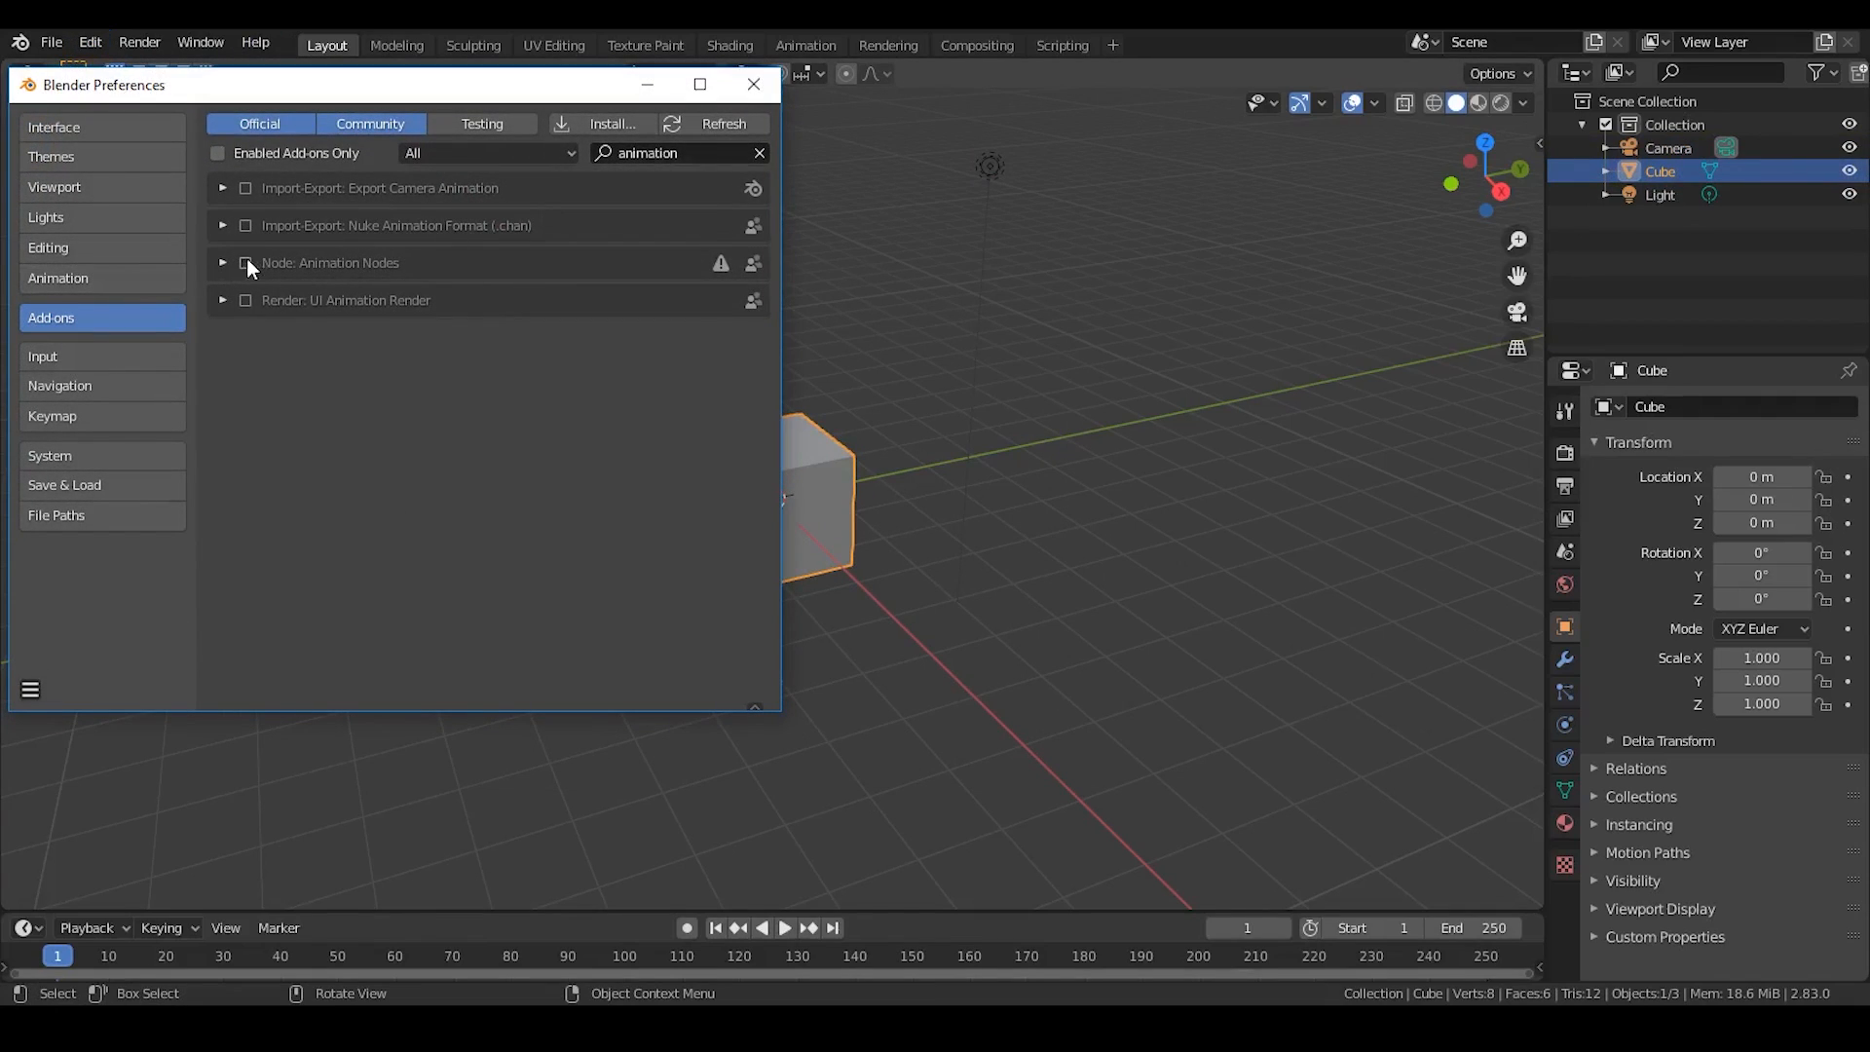
pyautogui.click(756, 94)
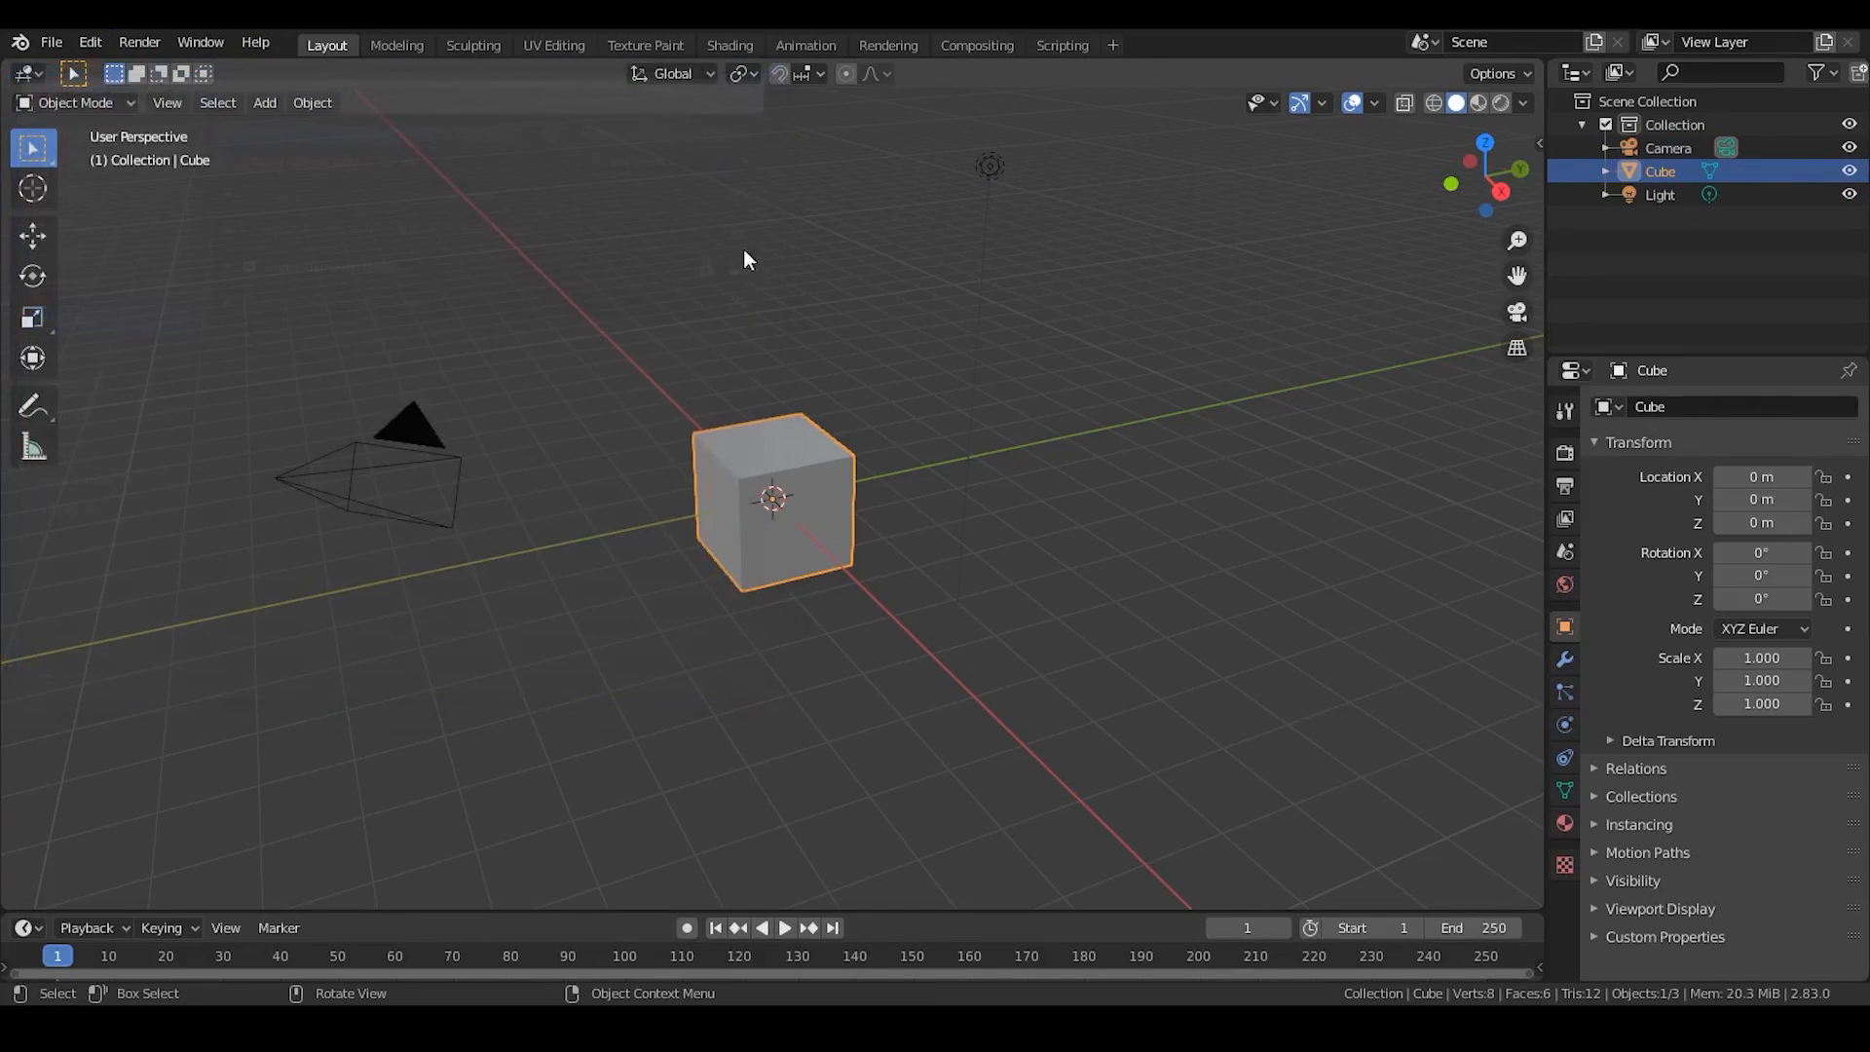
# Append the Preset, Preset2 and Tracer node trees from Appending.blend in the New folder of 76. Preset Library Release.
pyautogui.click(55, 48)
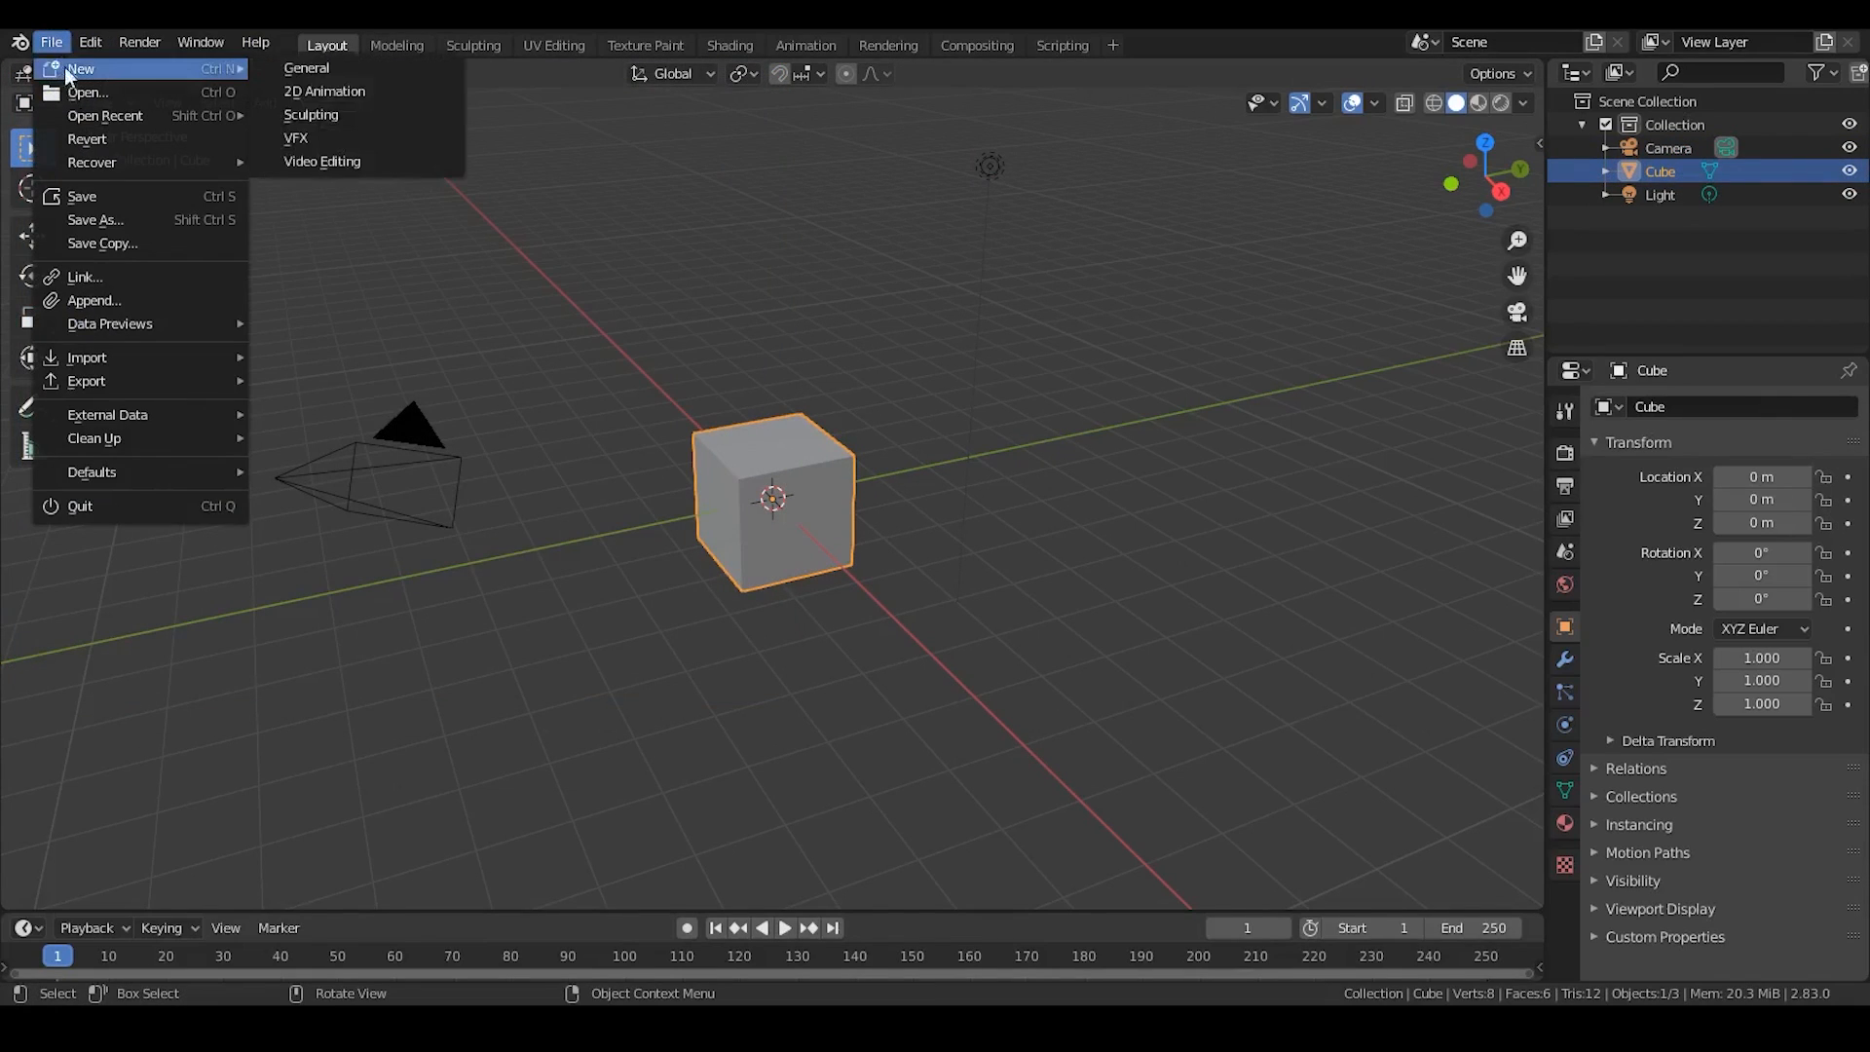
pyautogui.click(94, 300)
pyautogui.click(307, 358)
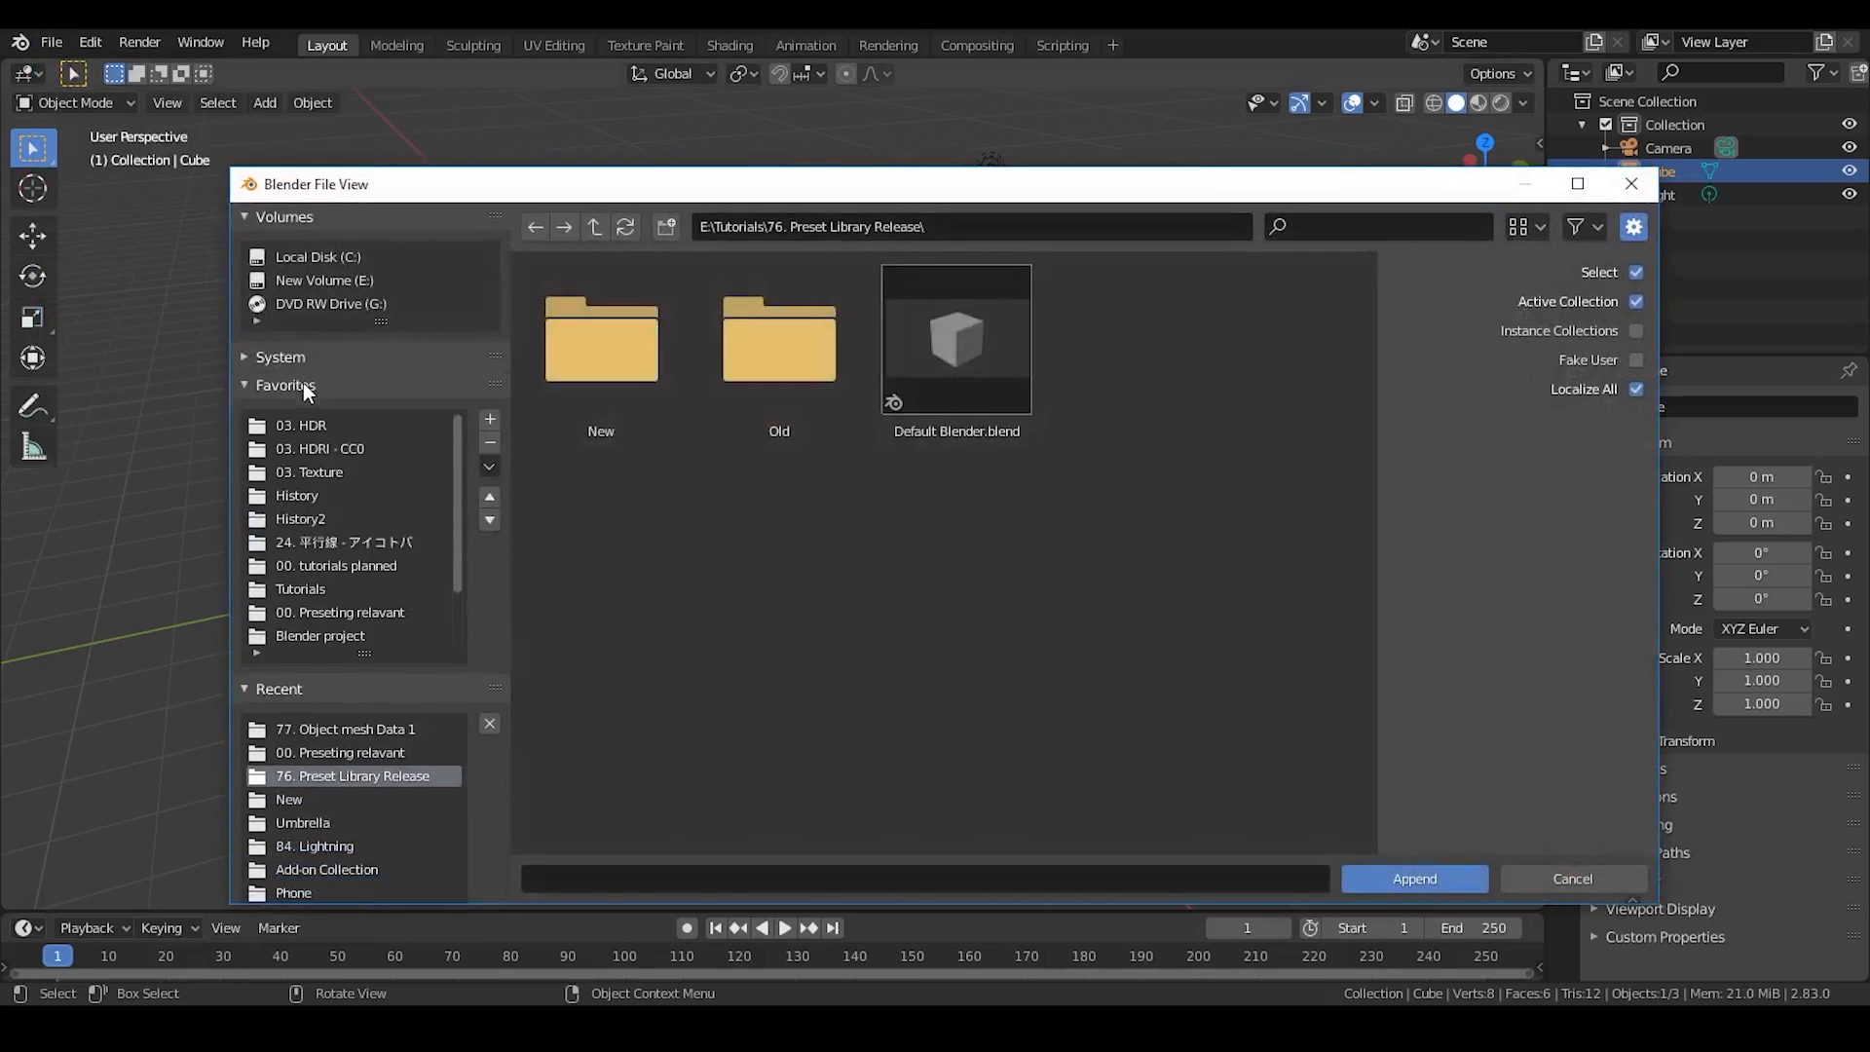
pyautogui.click(302, 384)
pyautogui.doubleClick(561, 341)
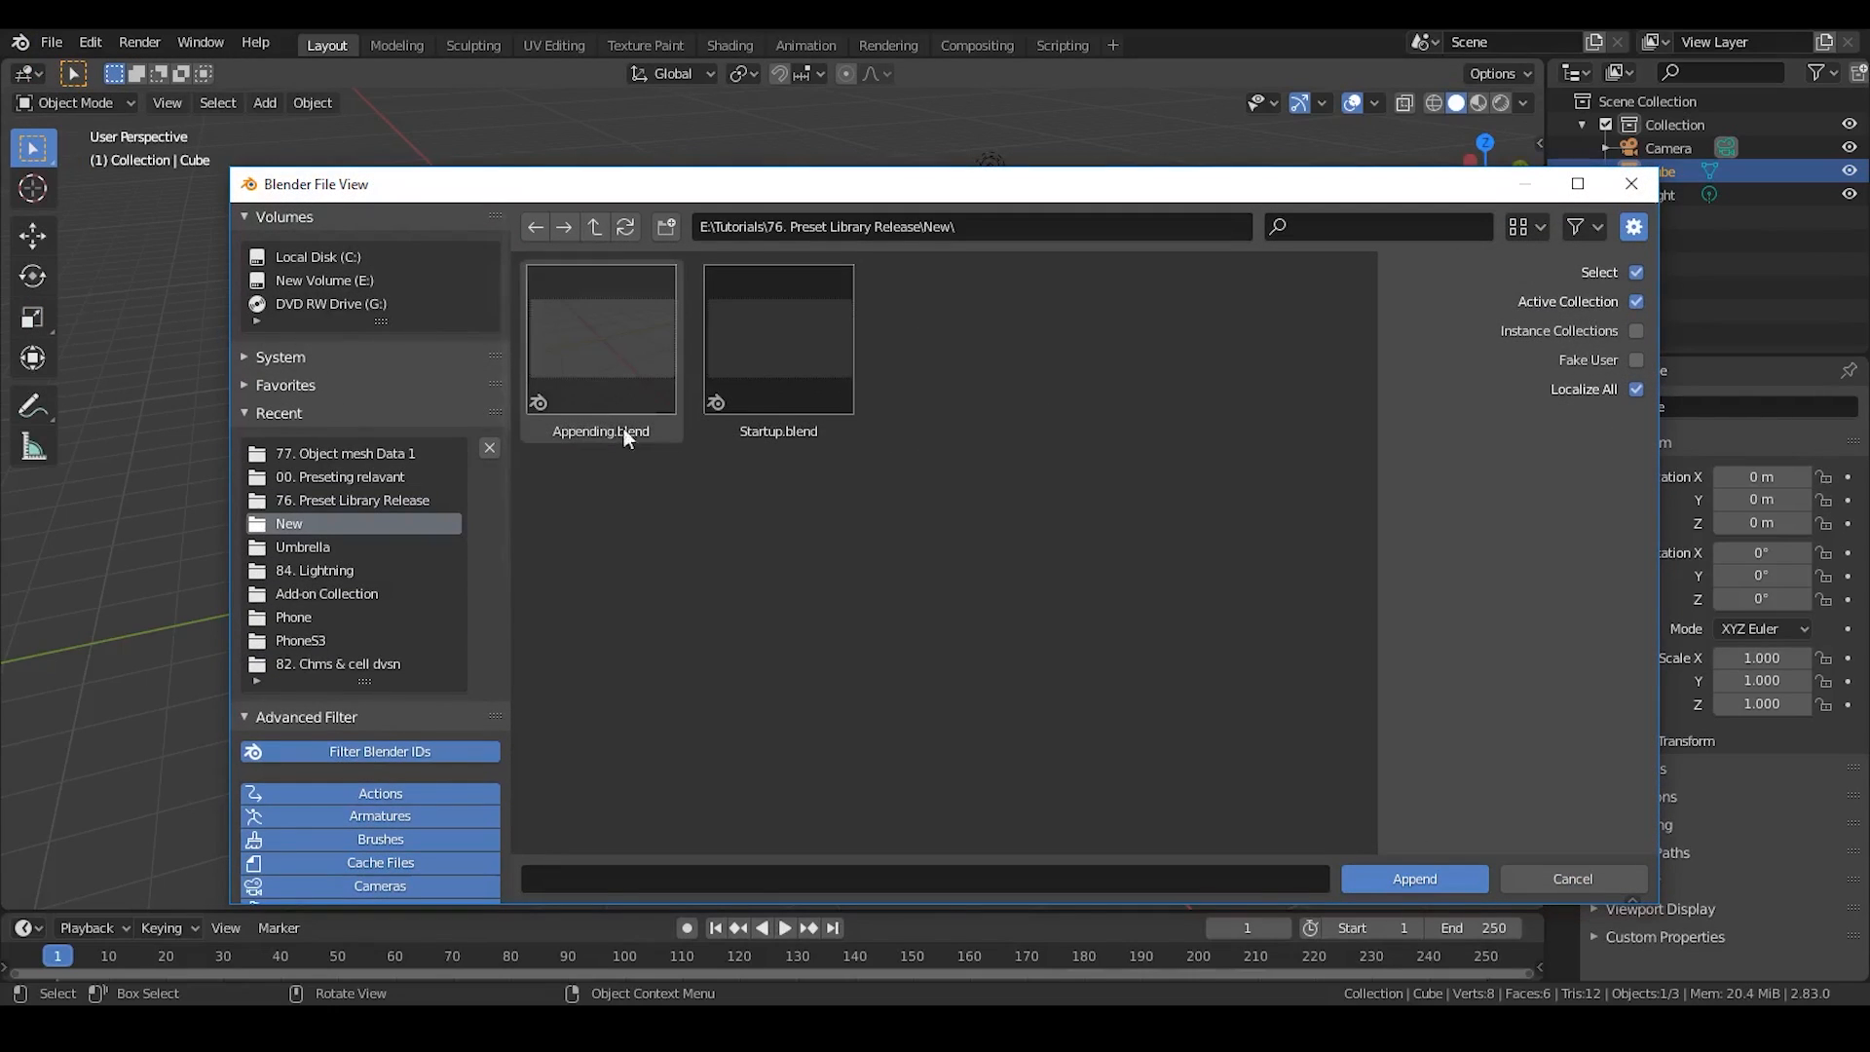
pyautogui.doubleClick(570, 358)
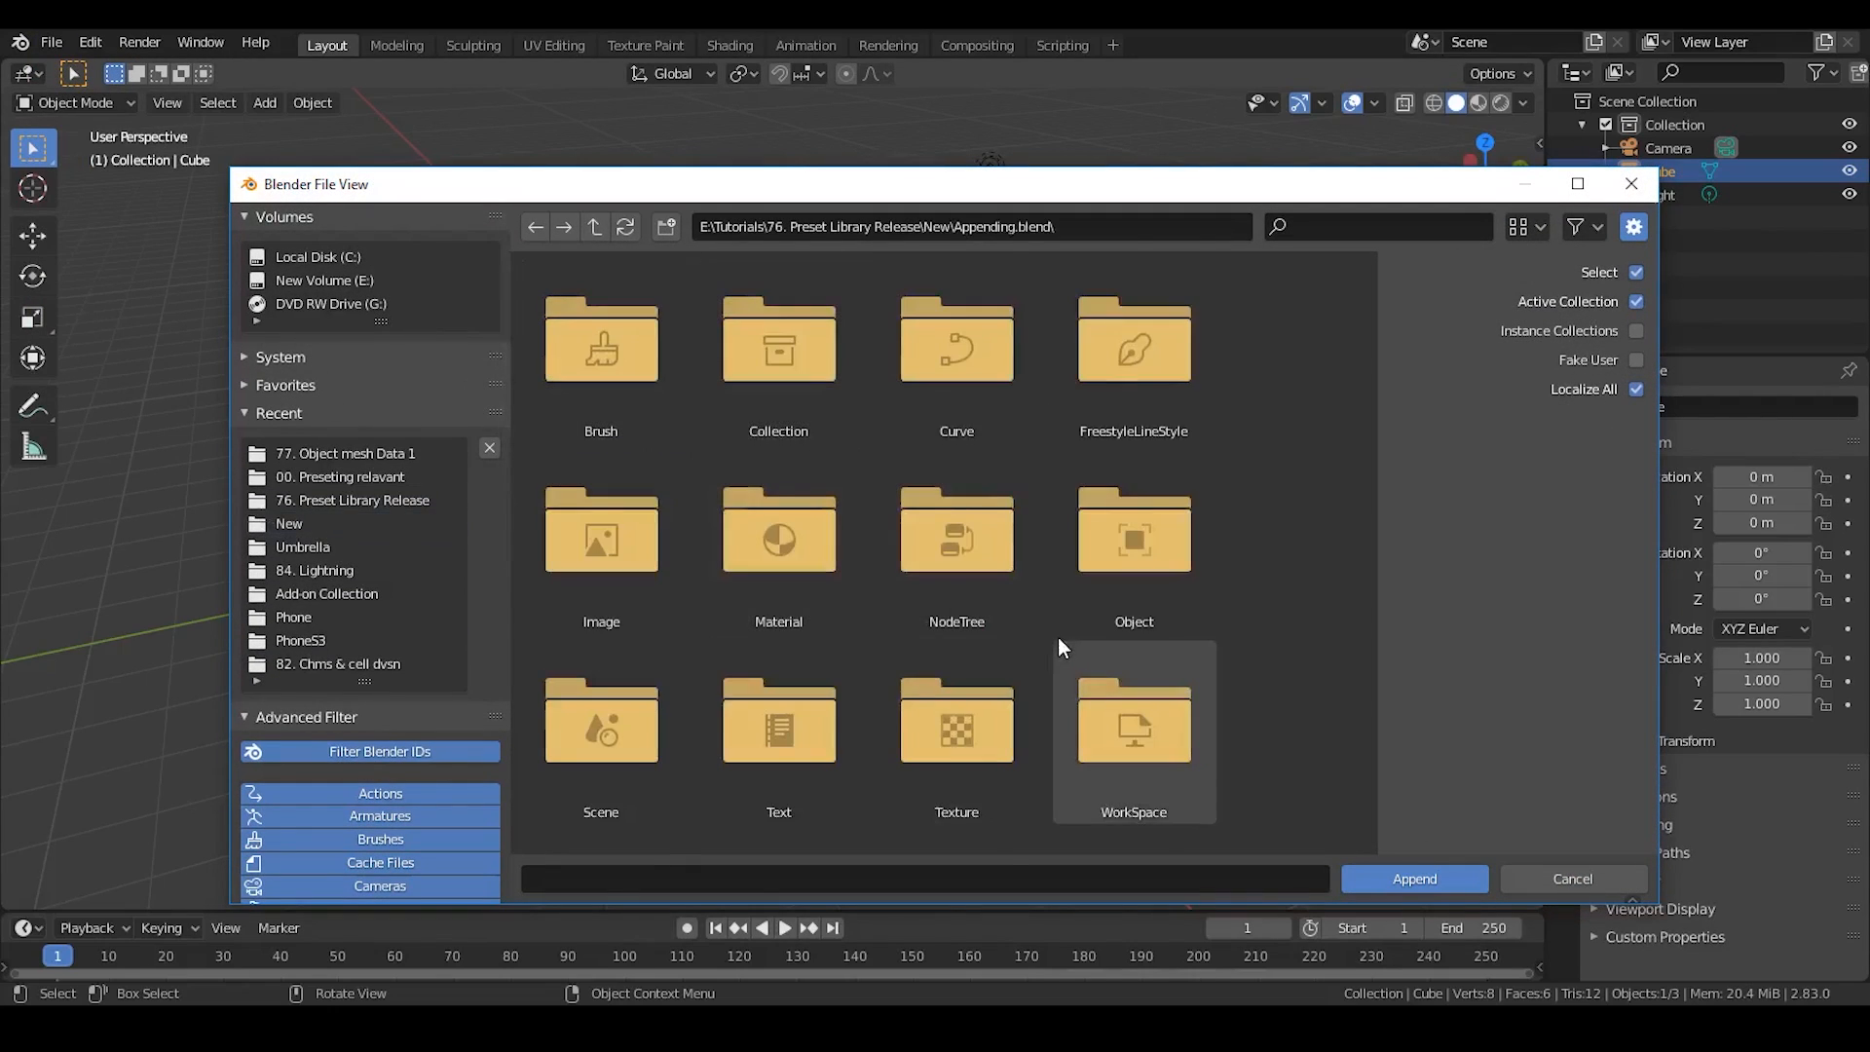
pyautogui.scroll(-1, 1052, 623)
pyautogui.doubleClick(1002, 566)
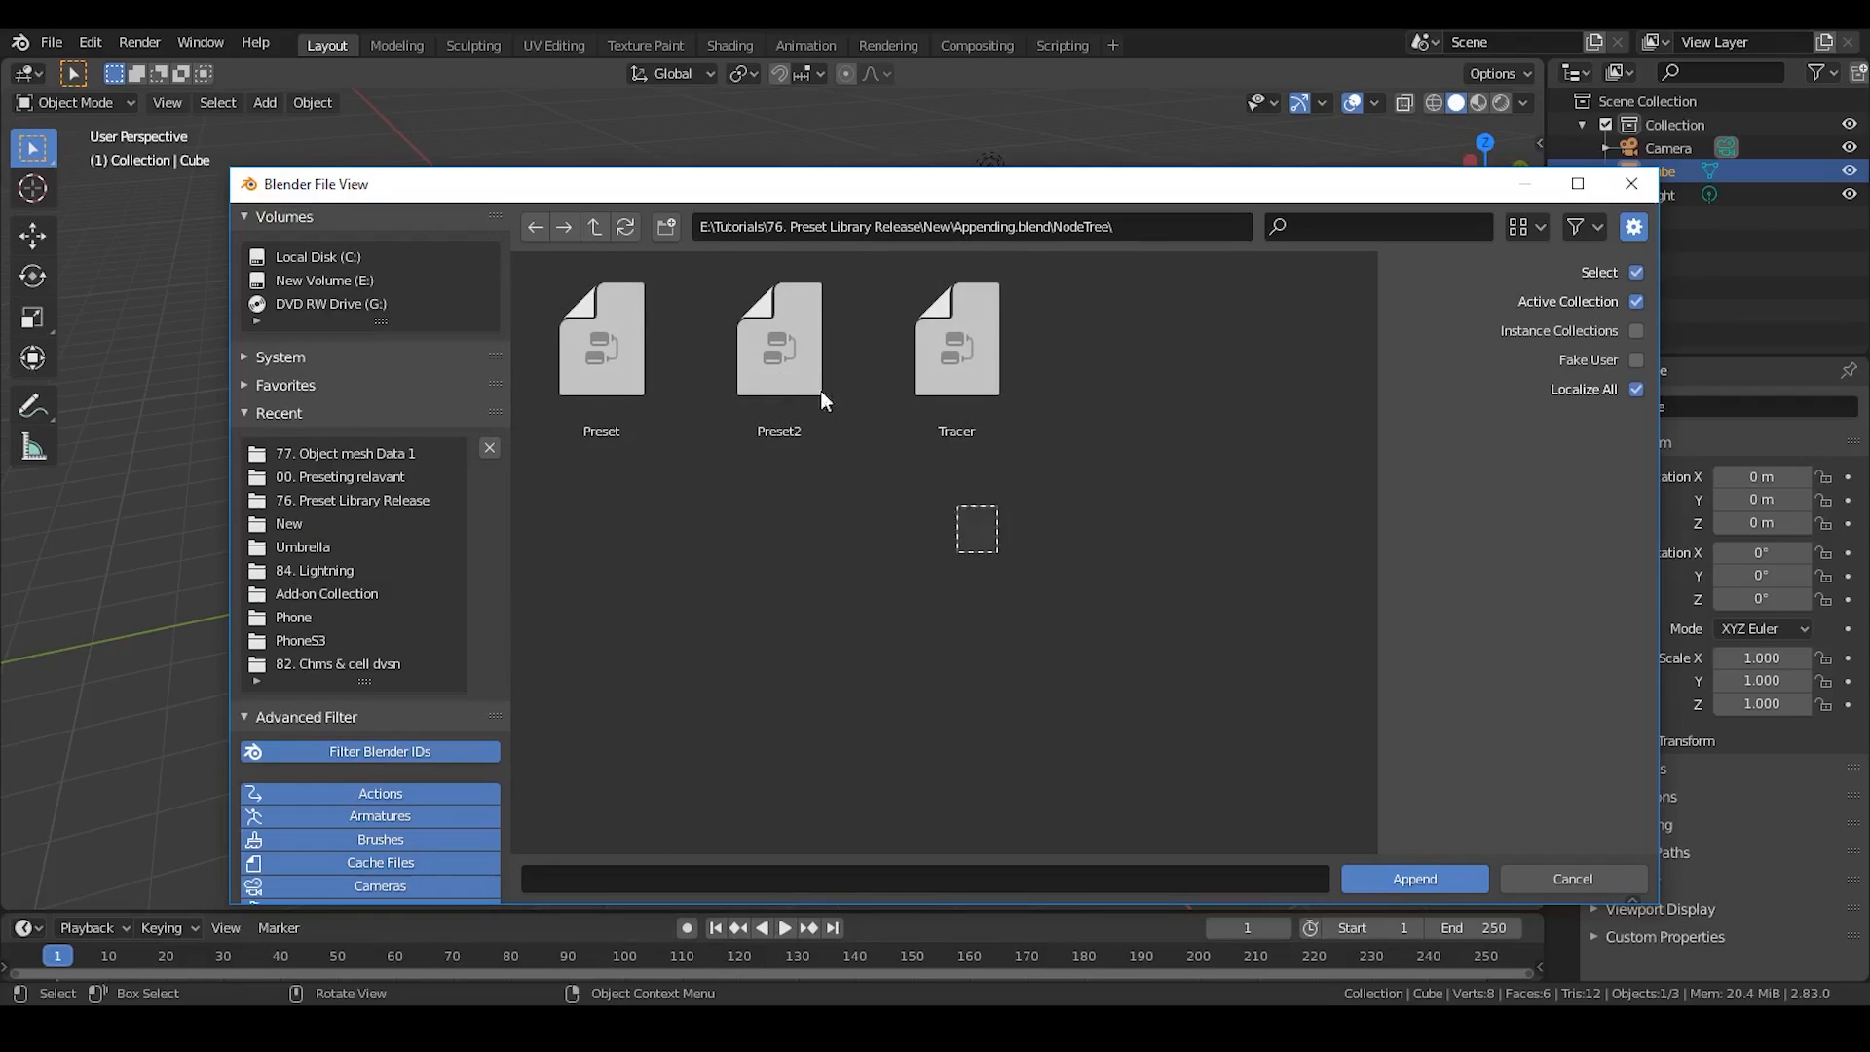
pyautogui.moveTo(821, 389); pyautogui.dragTo(530, 285)
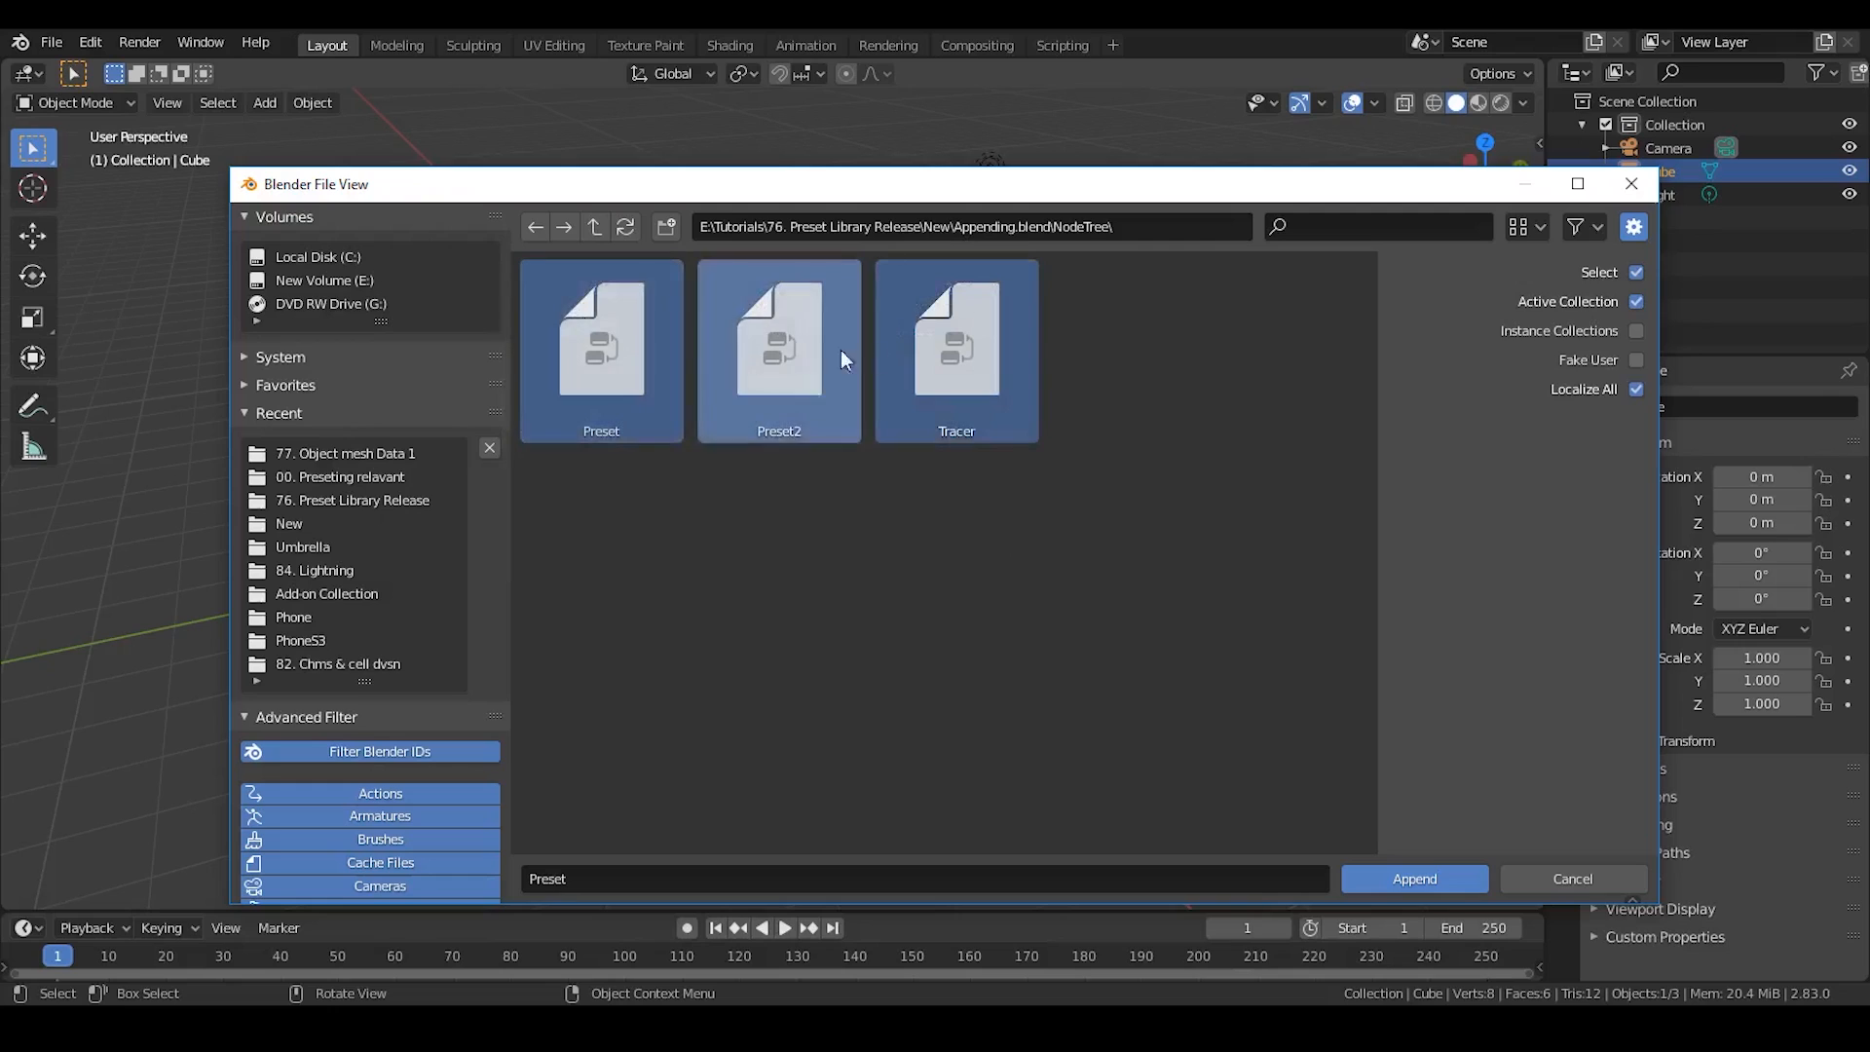
pyautogui.click(1422, 880)
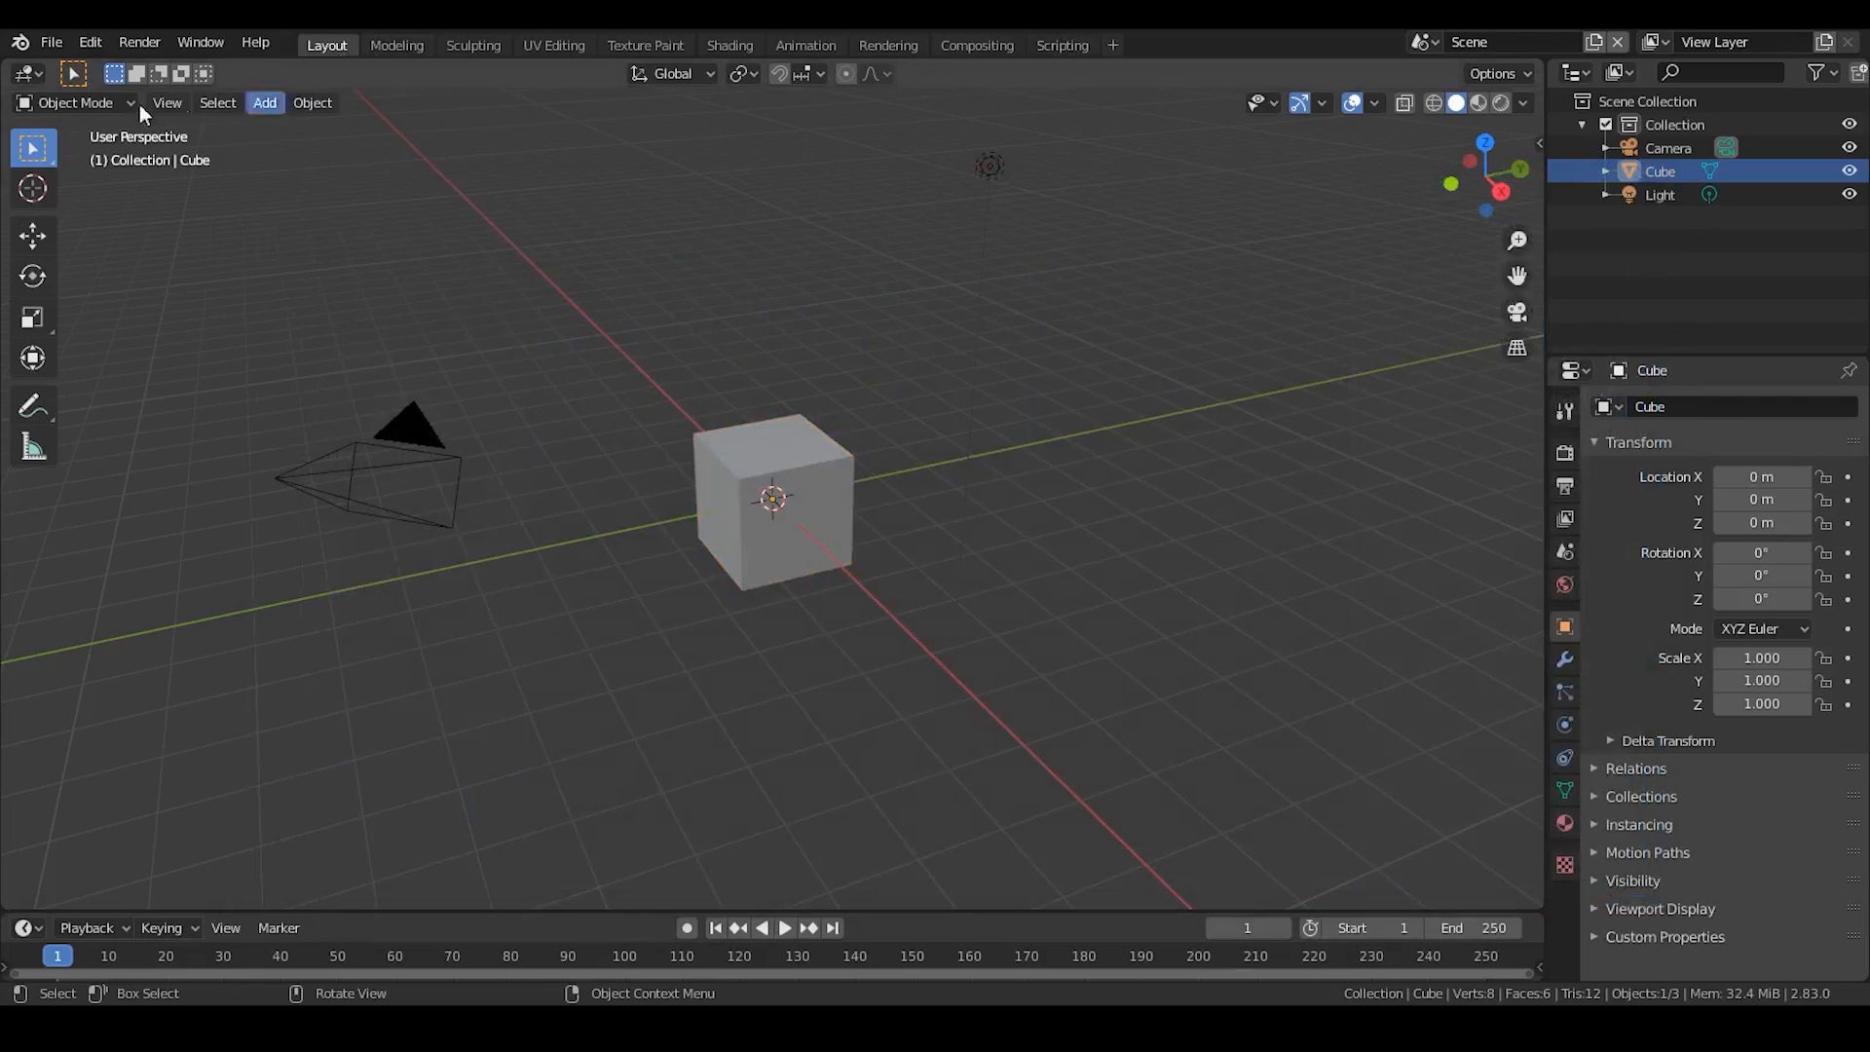
# Split the 3D viewport side by side and turn the new area into an Animation Nodes editor with its sidebar hidden.
pyautogui.moveTo(68, 72); pyautogui.dragTo(716, 68)
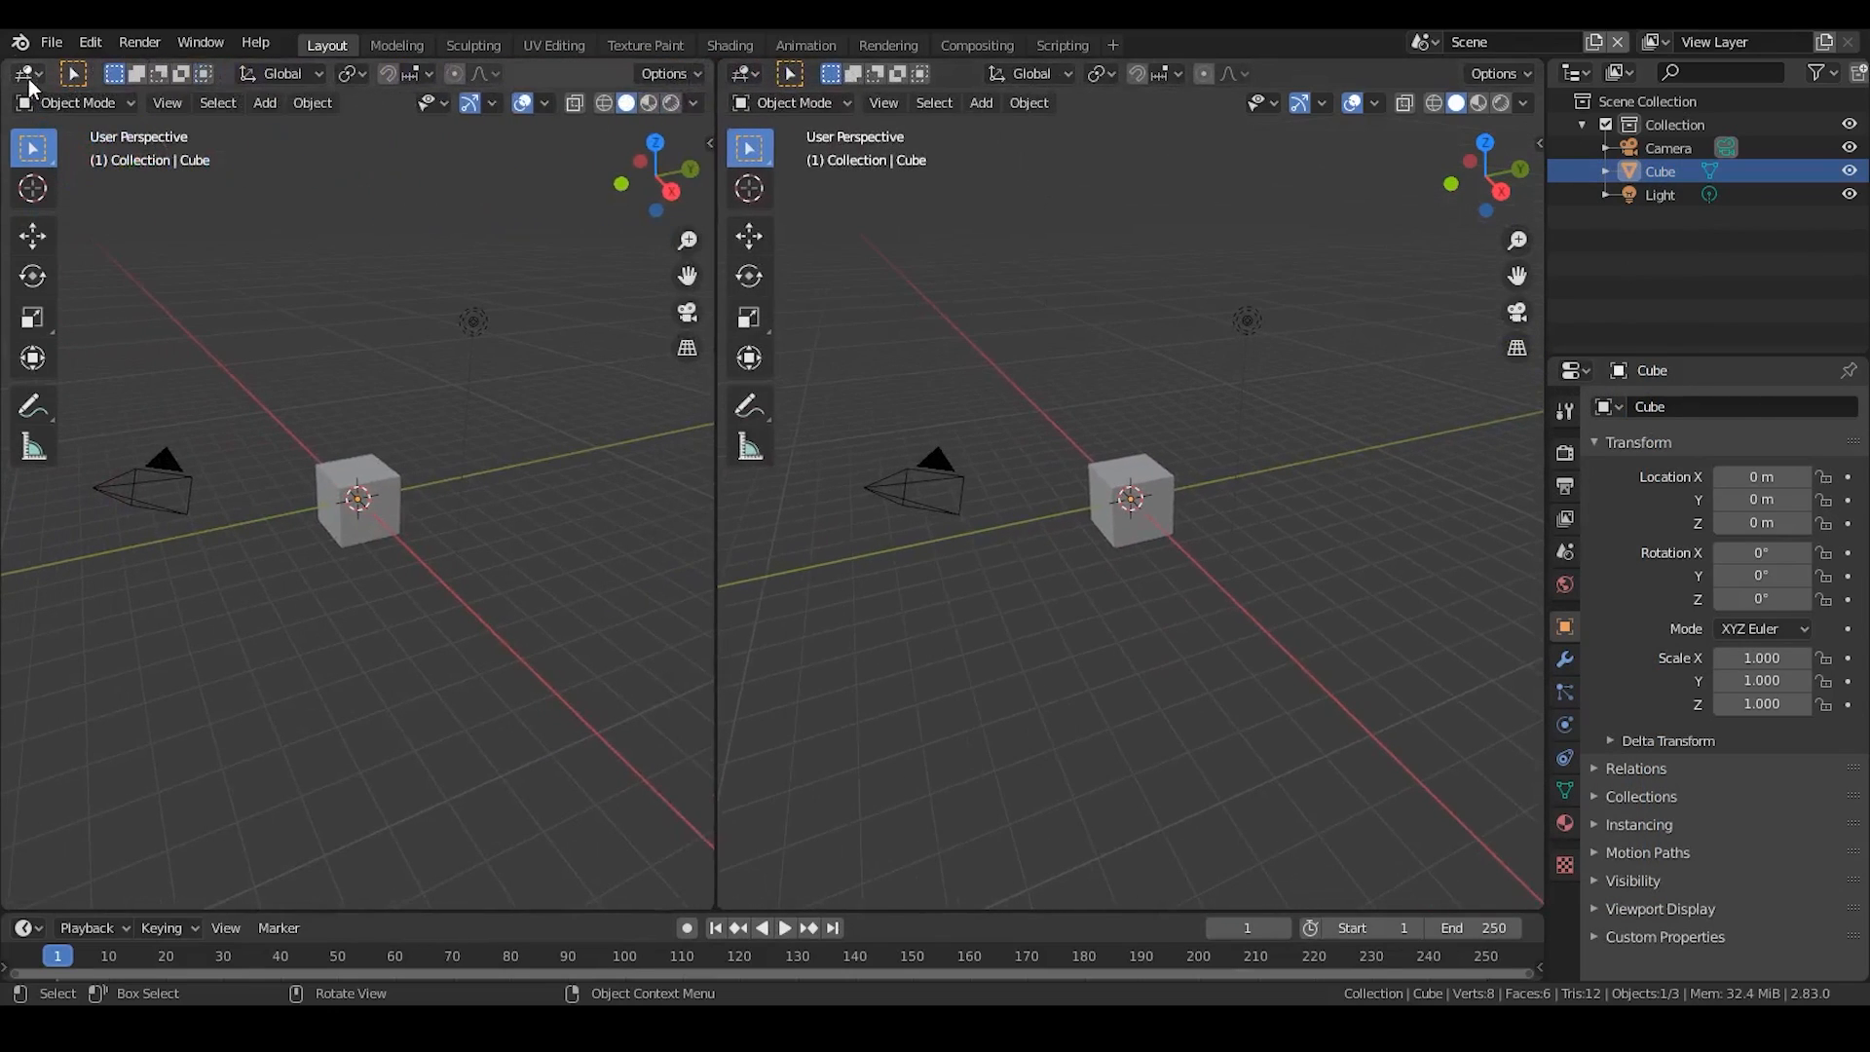
pyautogui.click(27, 76)
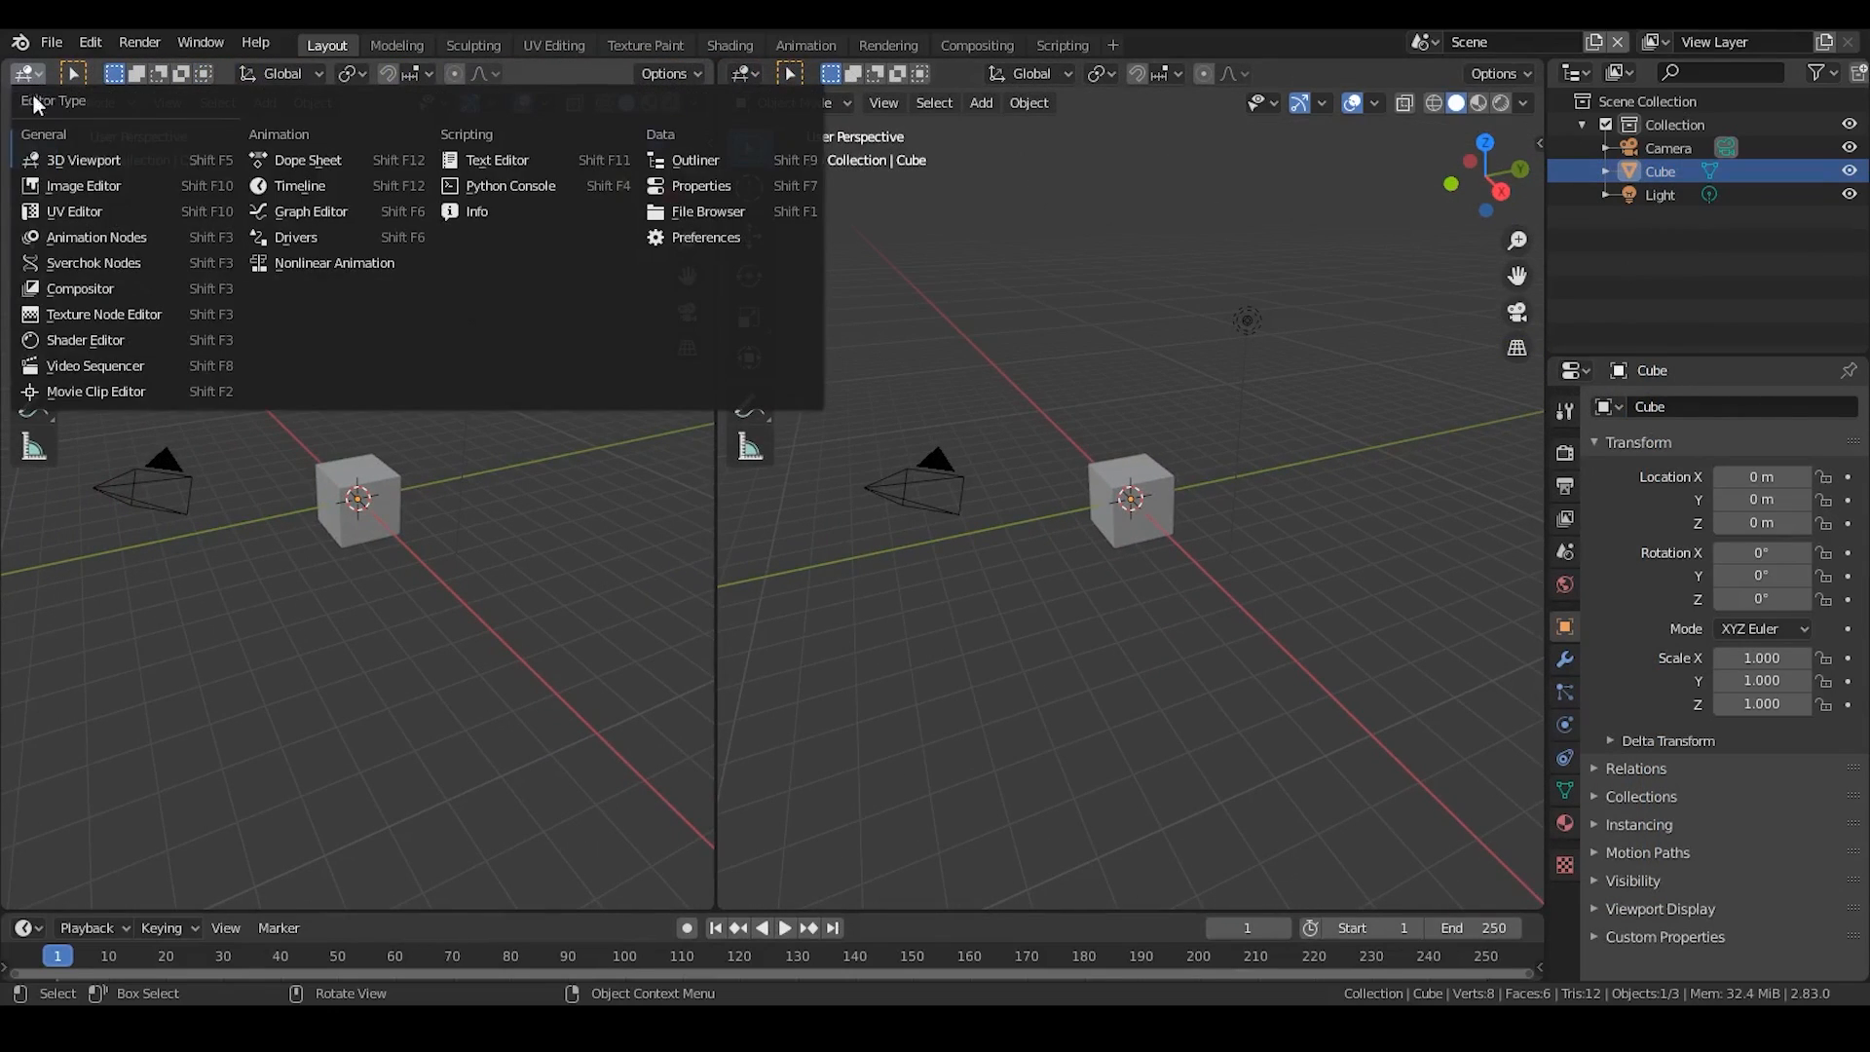
pyautogui.click(86, 237)
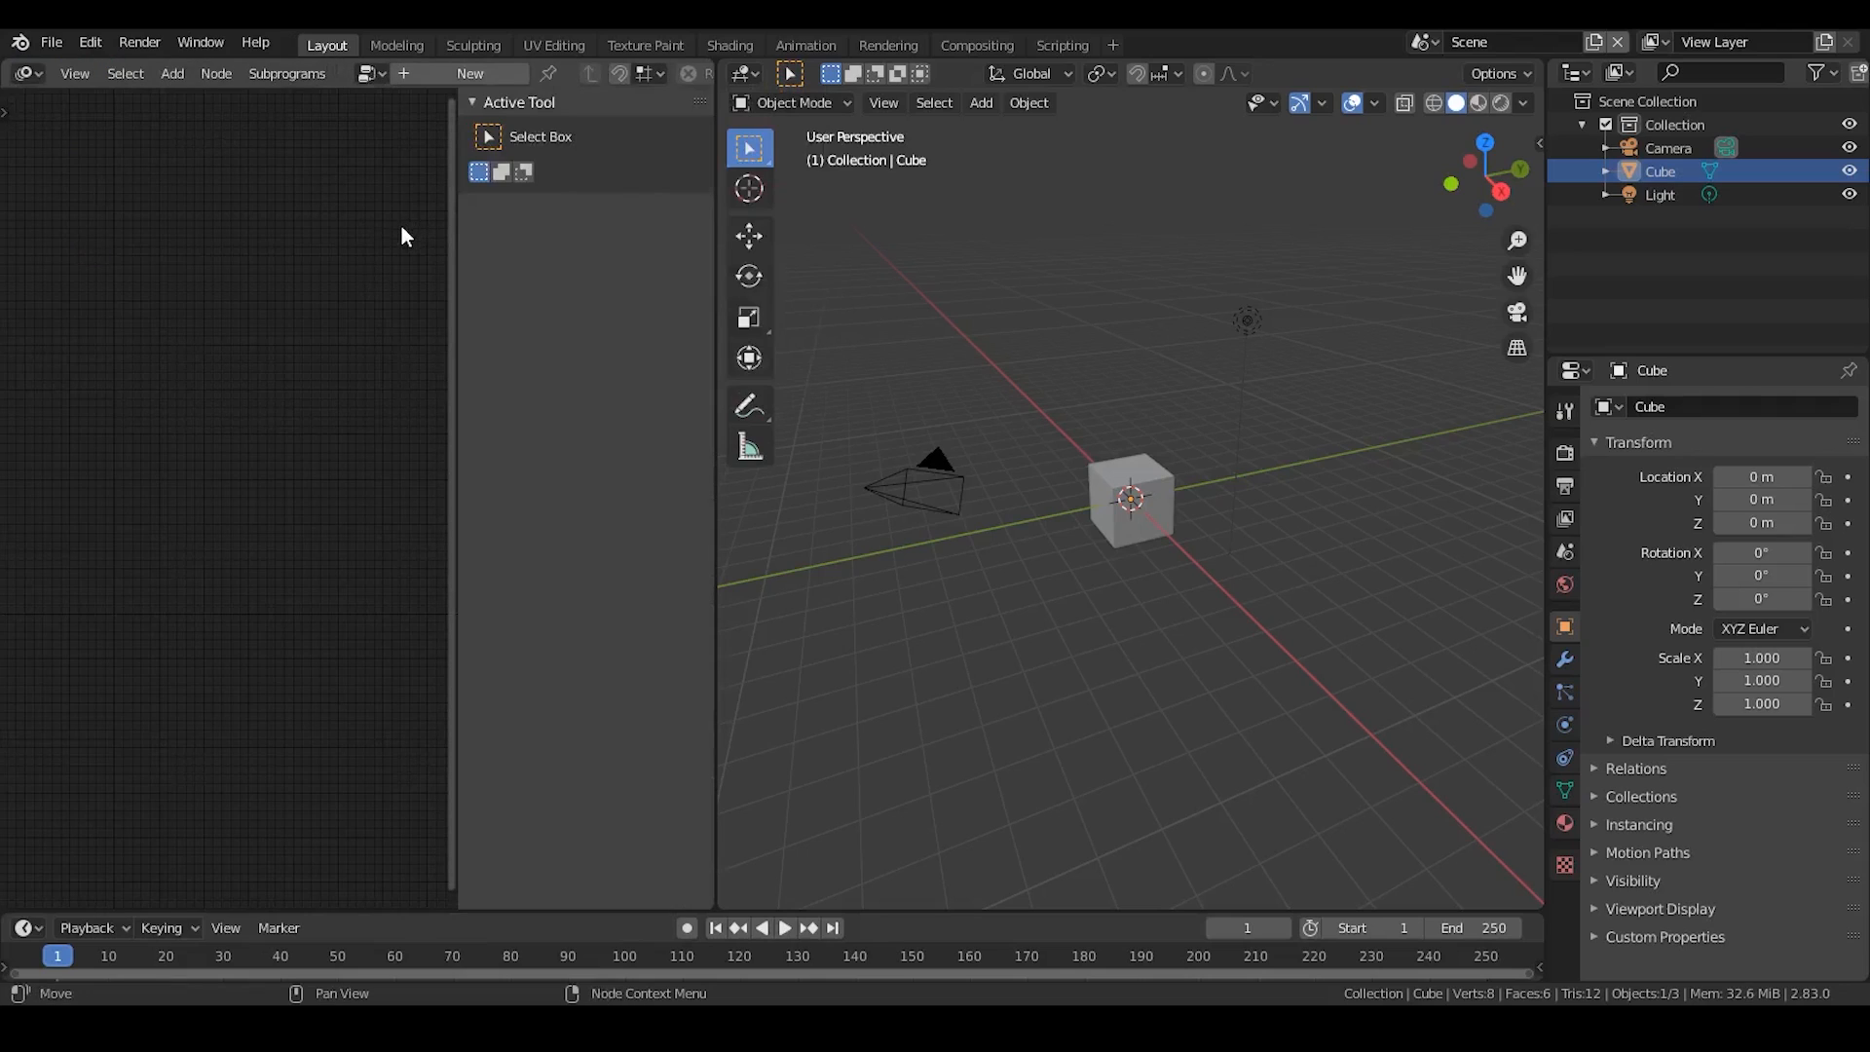
pyautogui.press('n')
# Load the appended Preset node tree in the Animation Nodes editor.
pyautogui.click(371, 73)
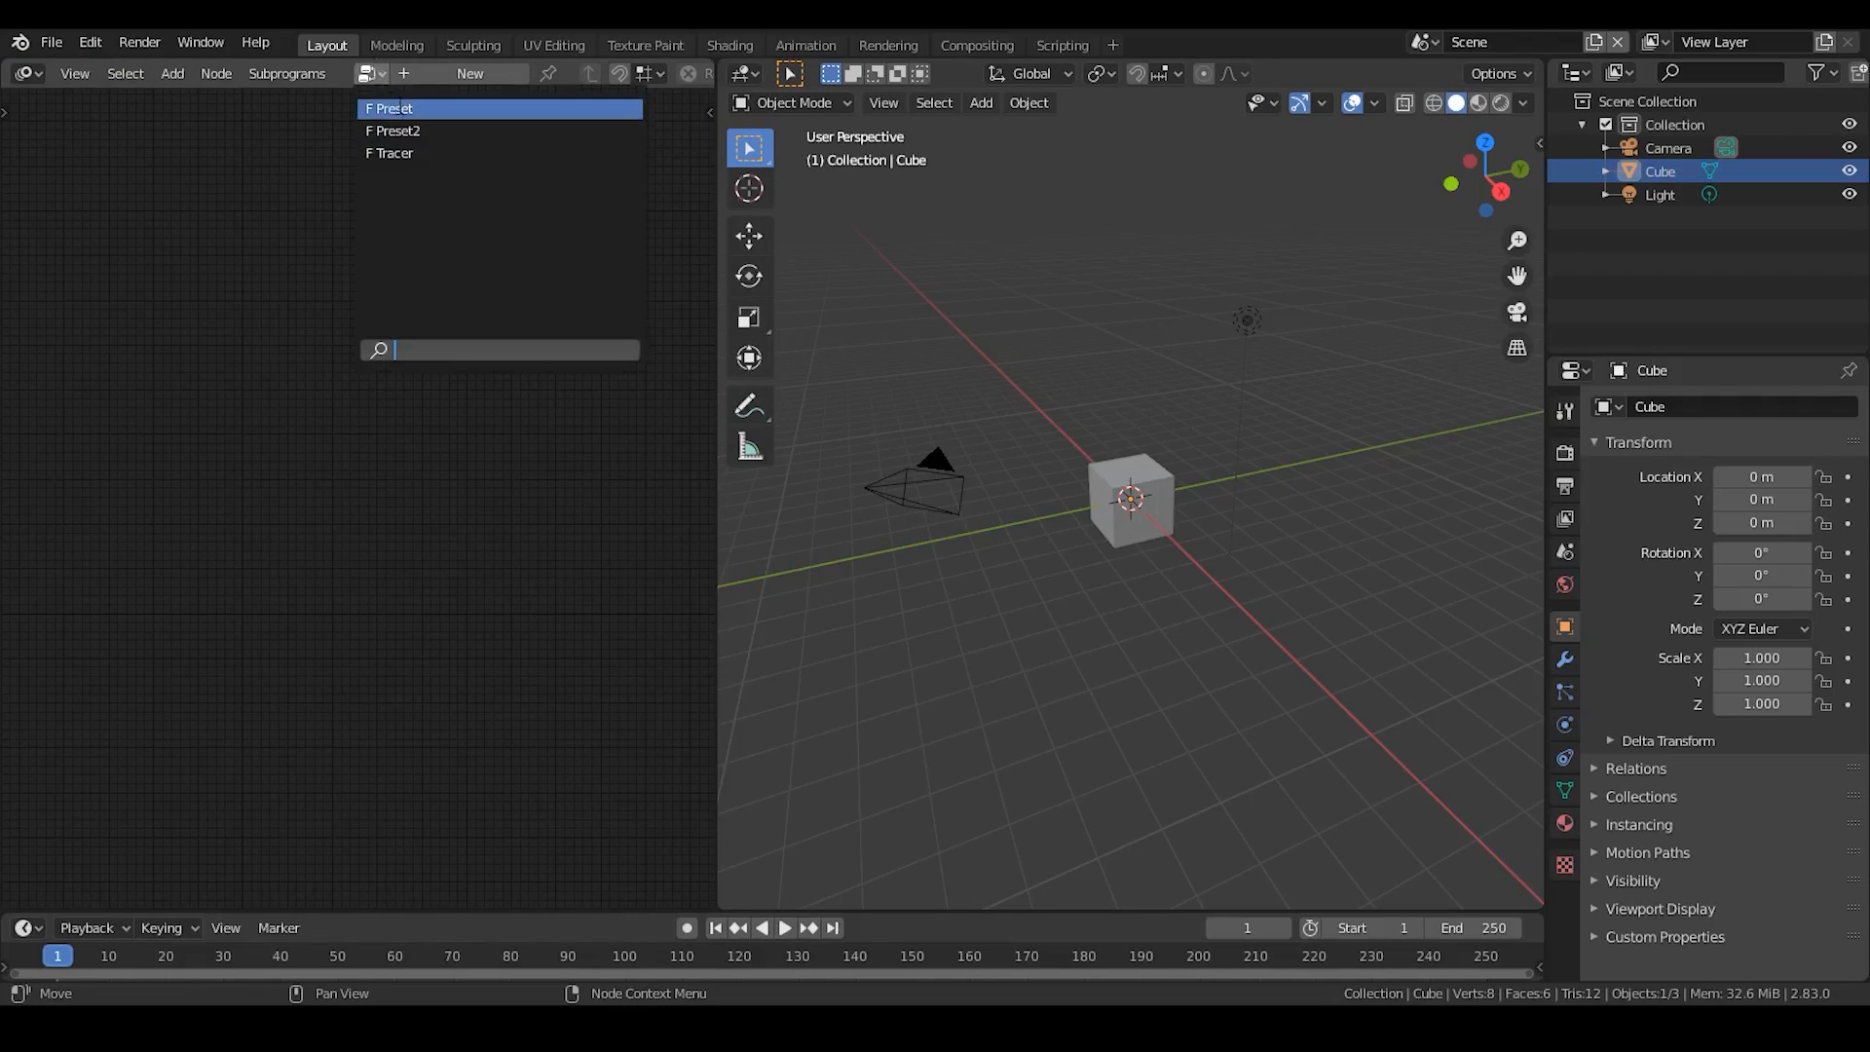
pyautogui.click(399, 108)
pyautogui.moveTo(277, 276); pyautogui.dragTo(356, 263, button='middle')
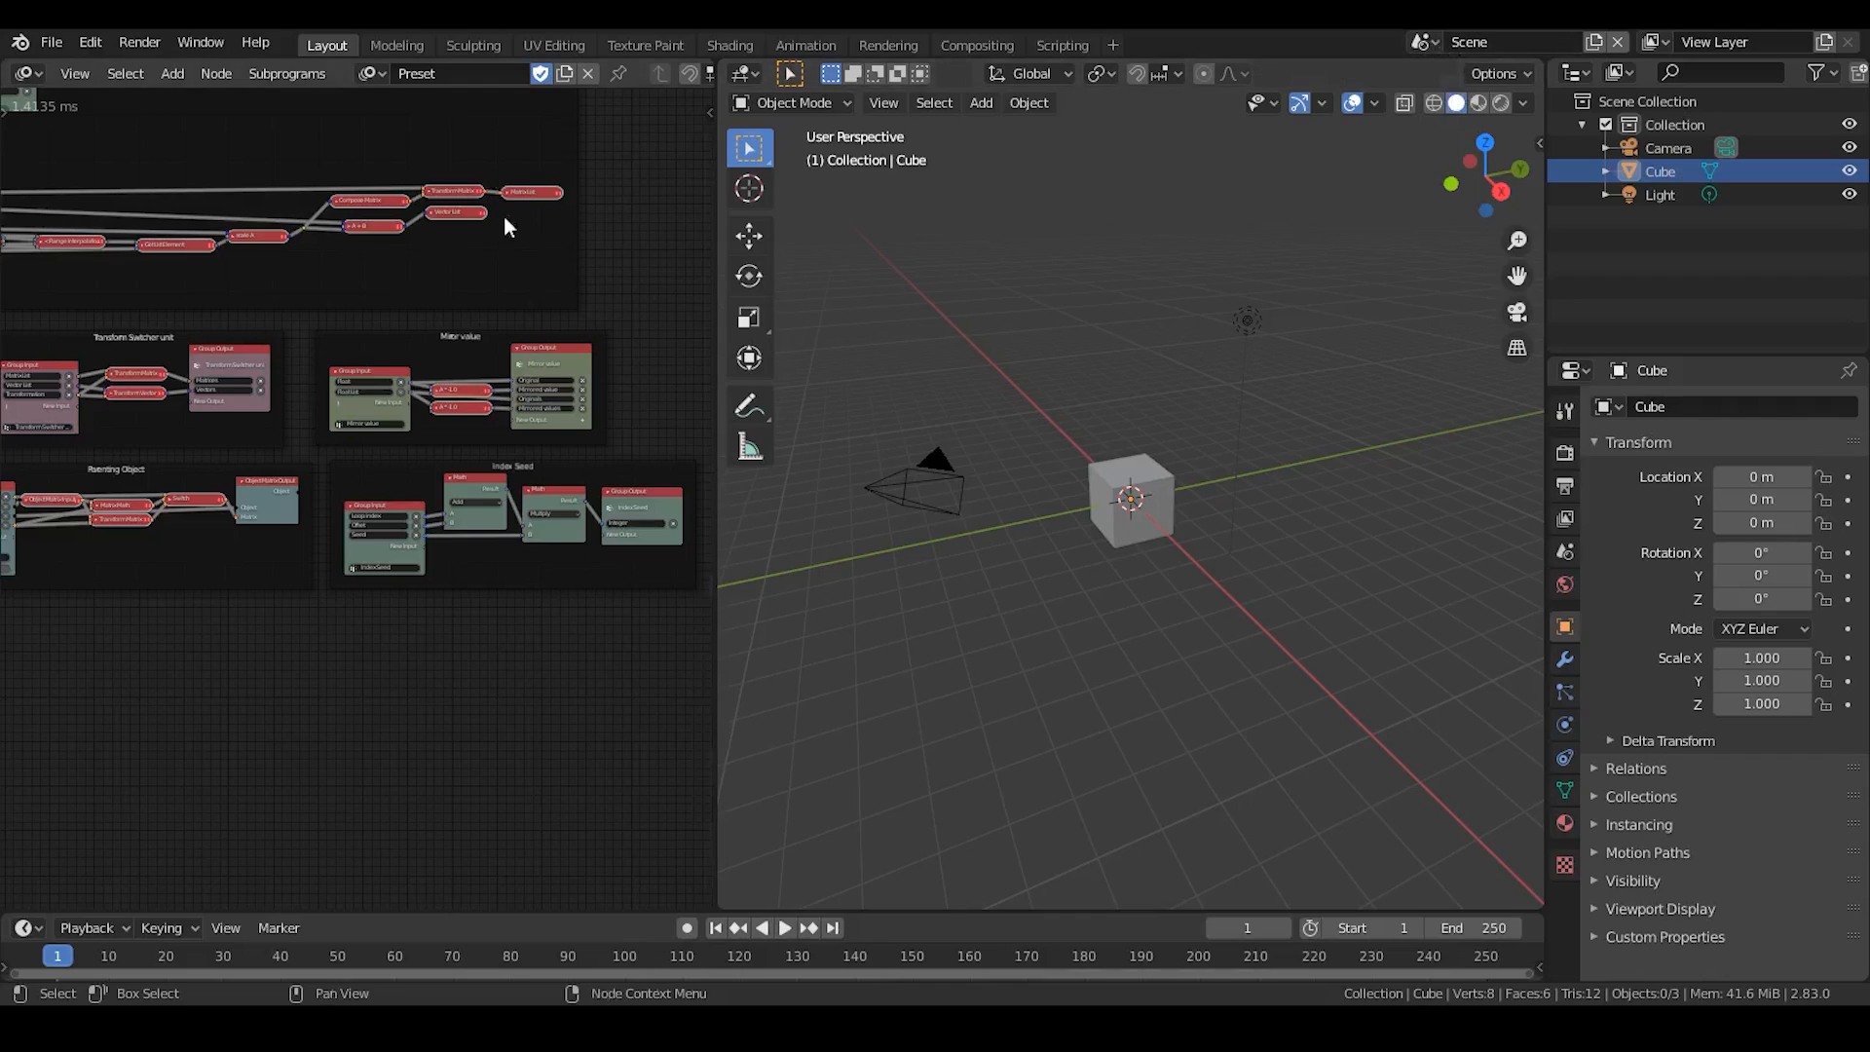
# Examine the Preset tree's Animation Node Tree settings for its assigned scene, with the Auto Execution settings collapsed.
pyautogui.click(1424, 42)
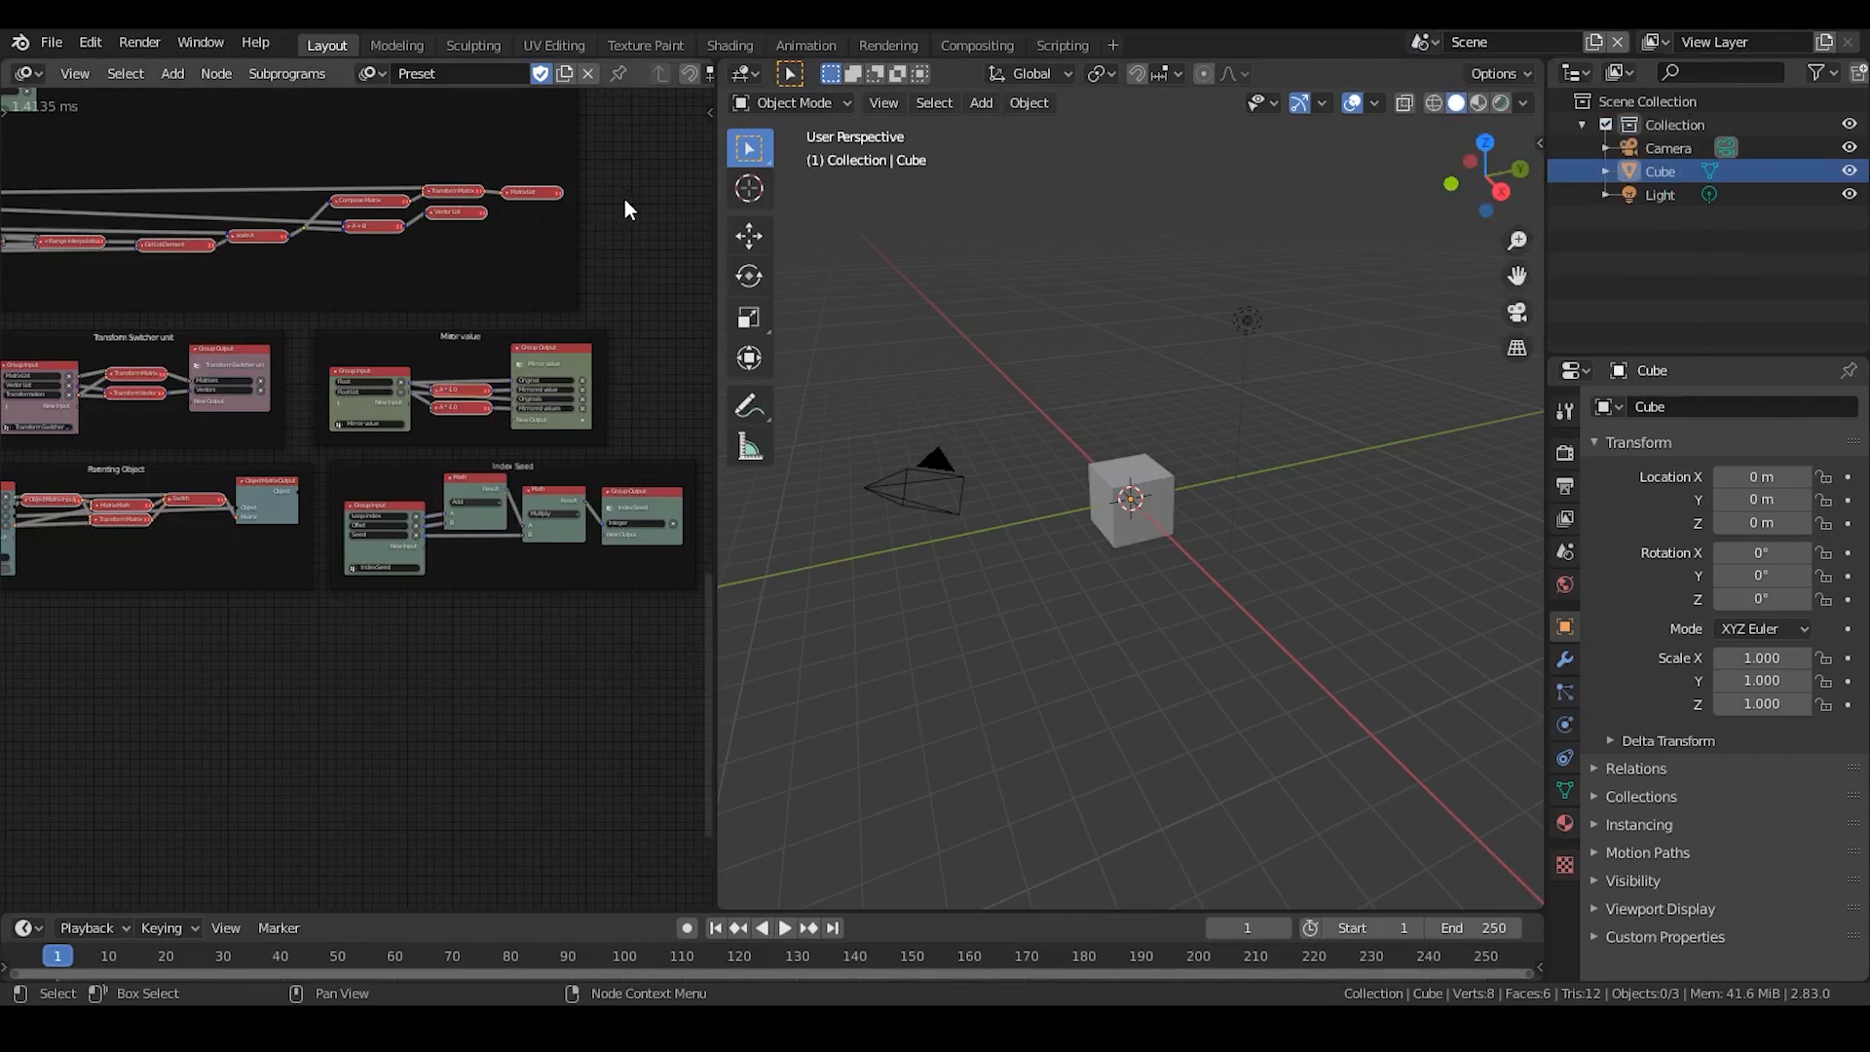
pyautogui.press('n')
pyautogui.press('n')
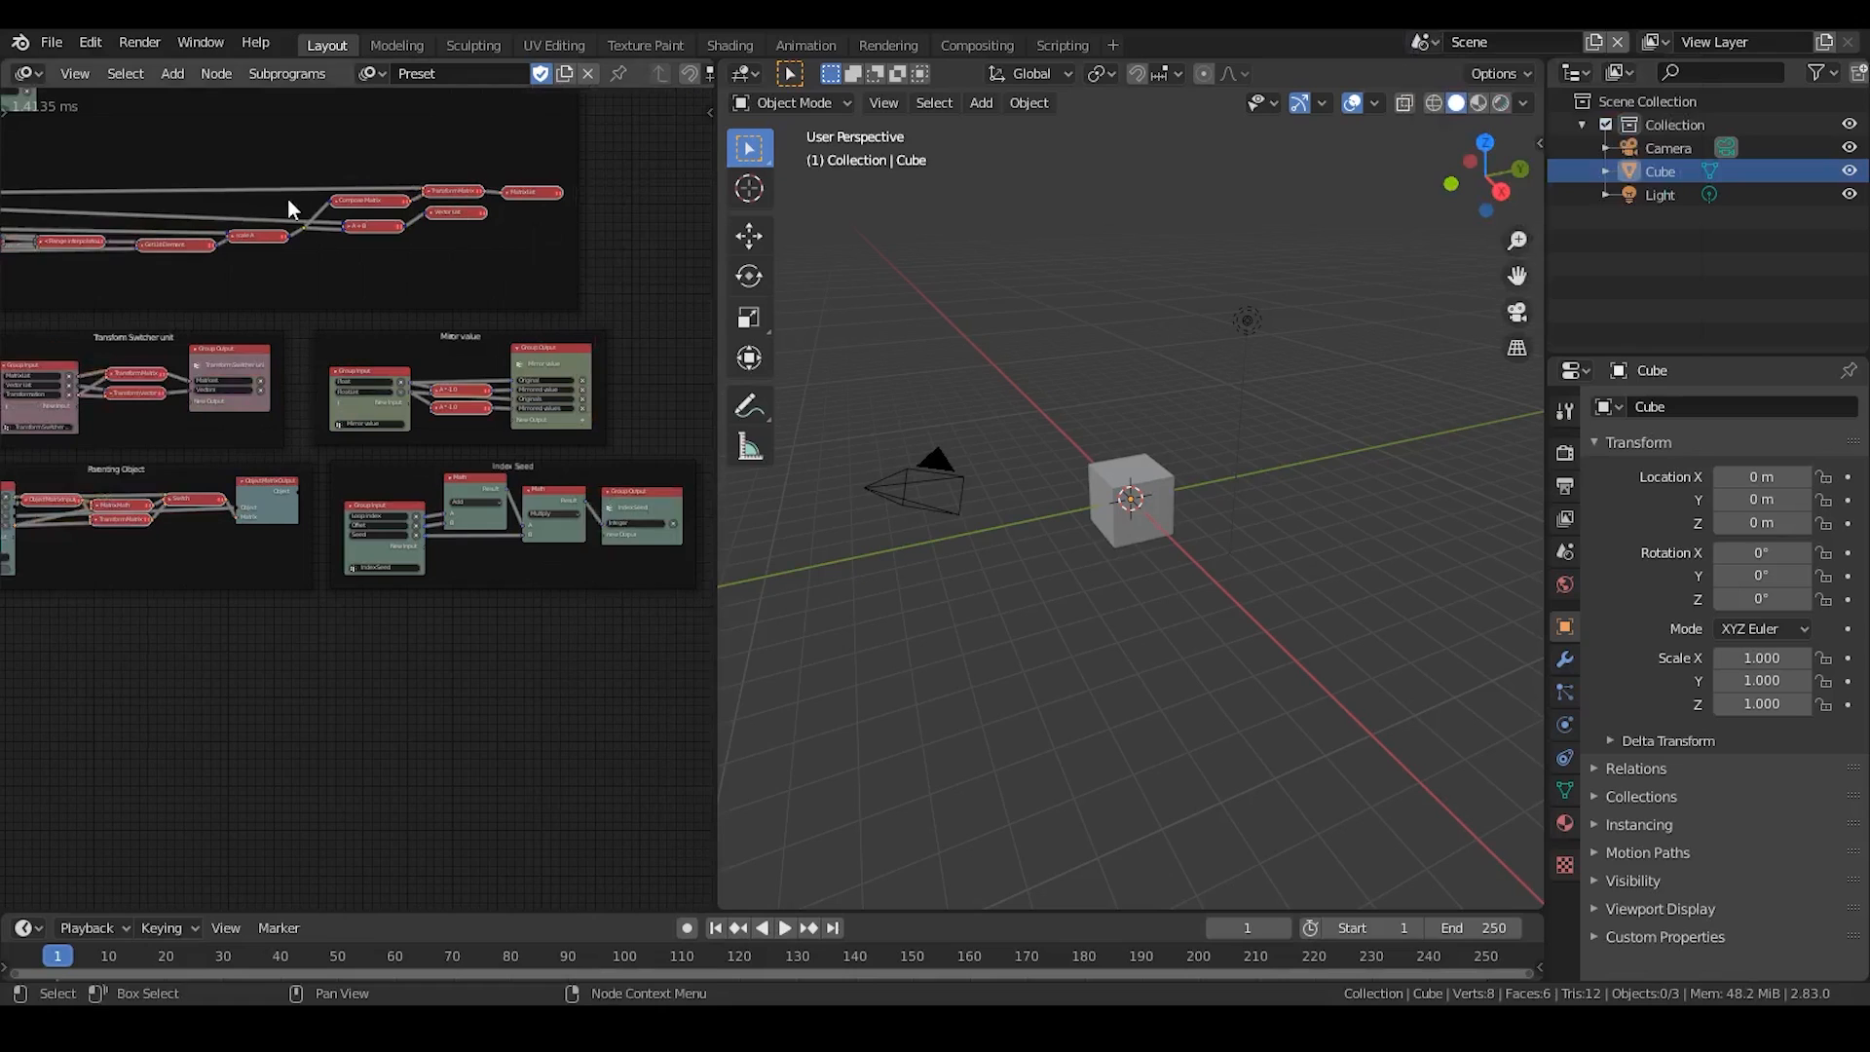
pyautogui.scroll(1, 331, 365)
pyautogui.moveTo(331, 364); pyautogui.dragTo(446, 315, button='middle')
pyautogui.press('n')
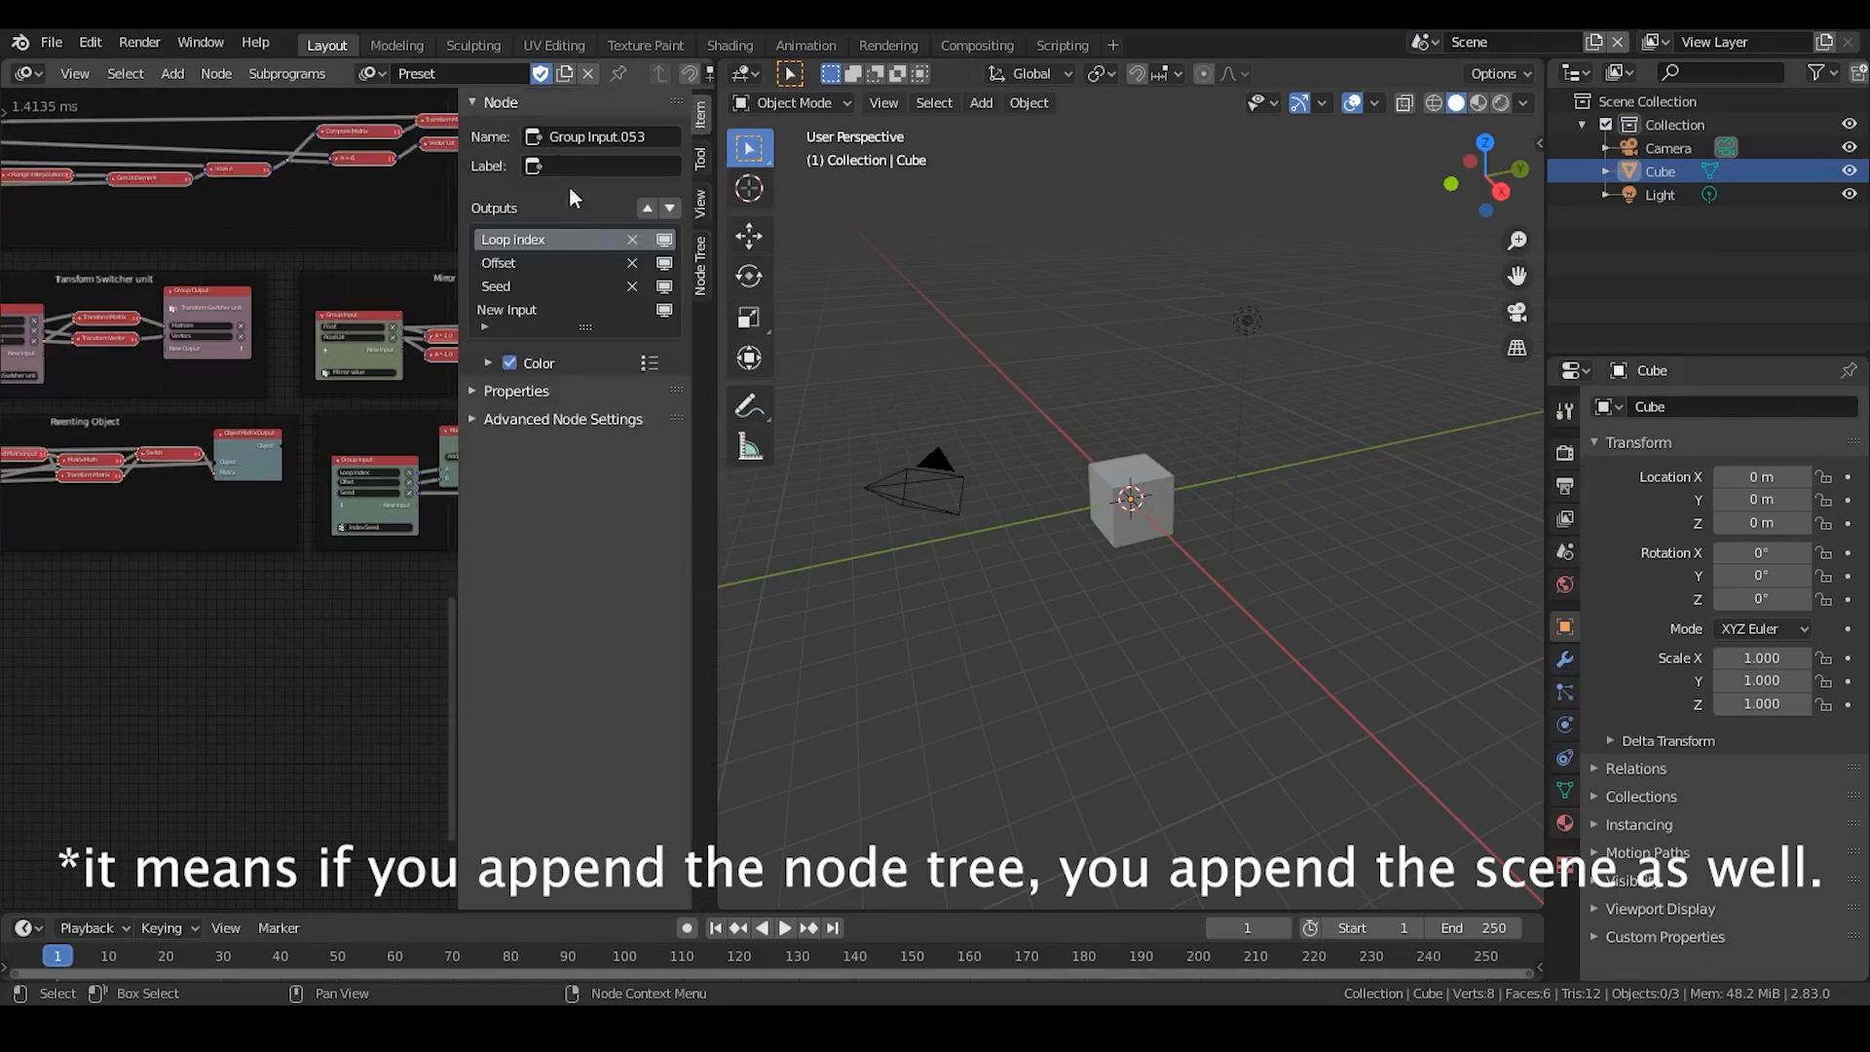
pyautogui.click(700, 265)
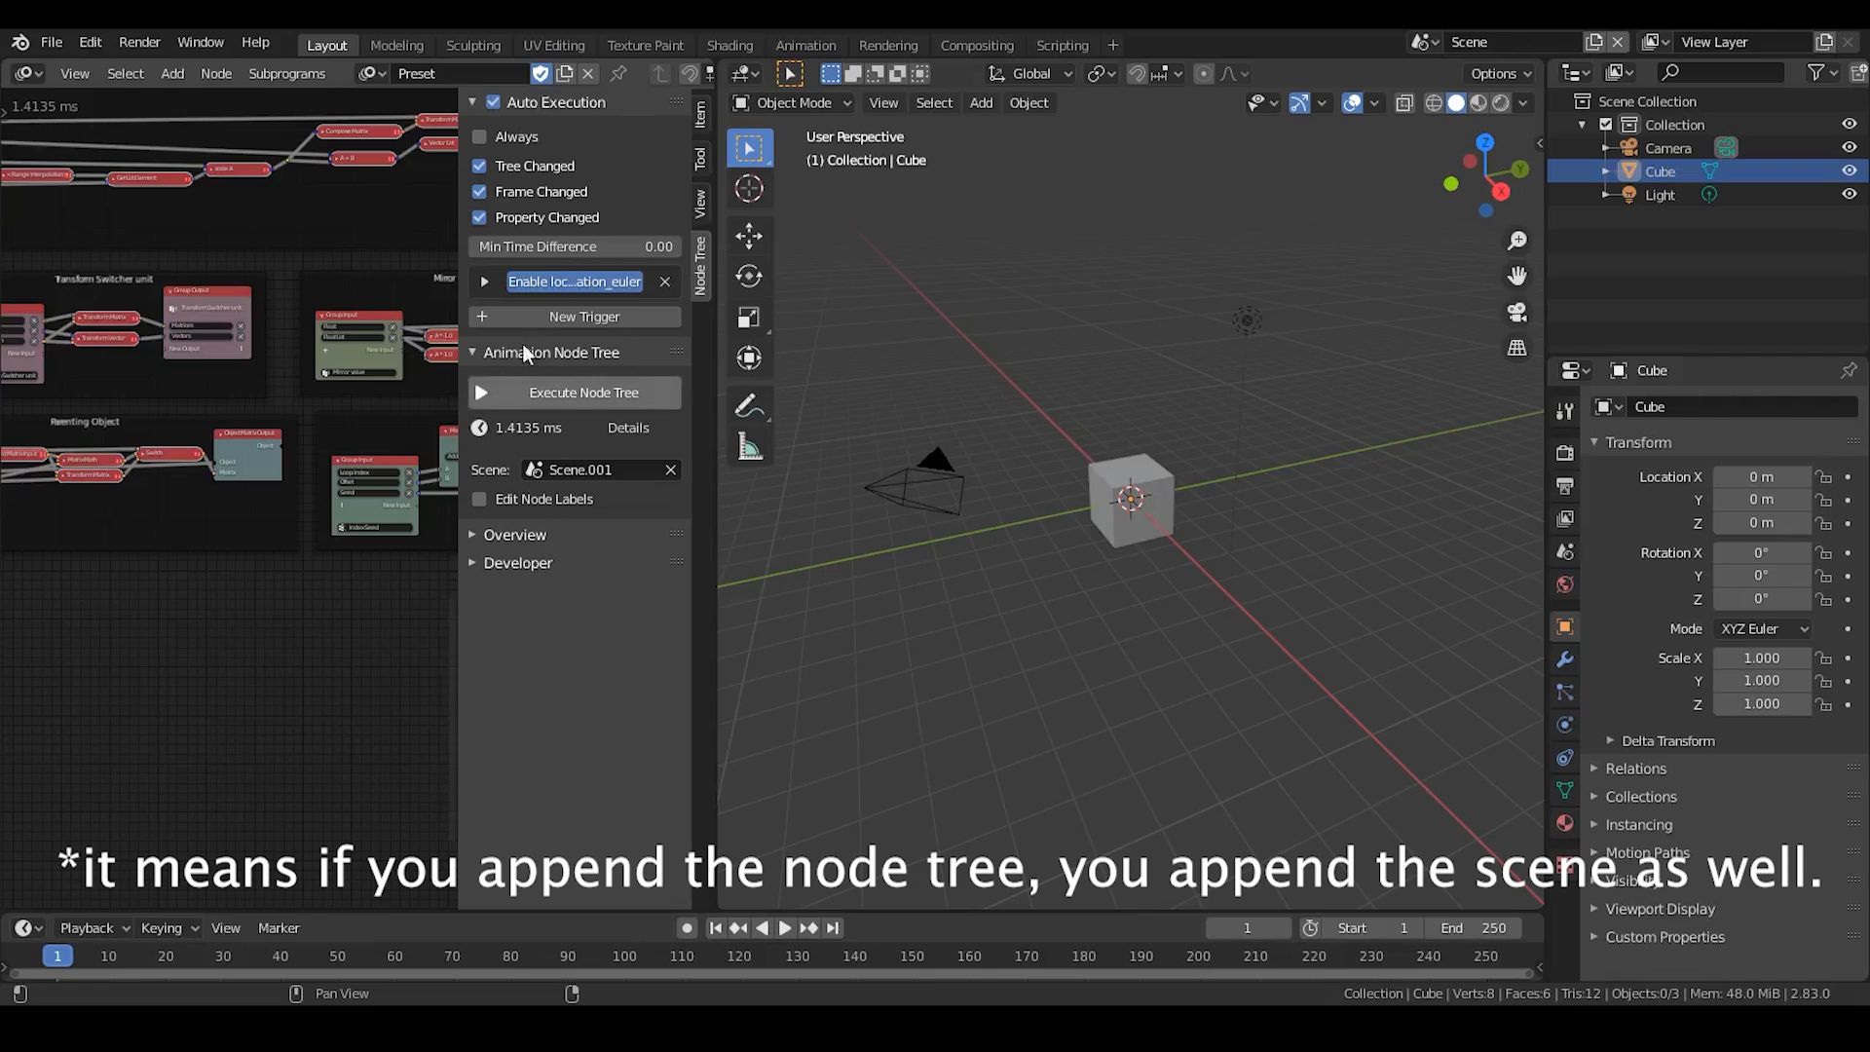
pyautogui.click(472, 102)
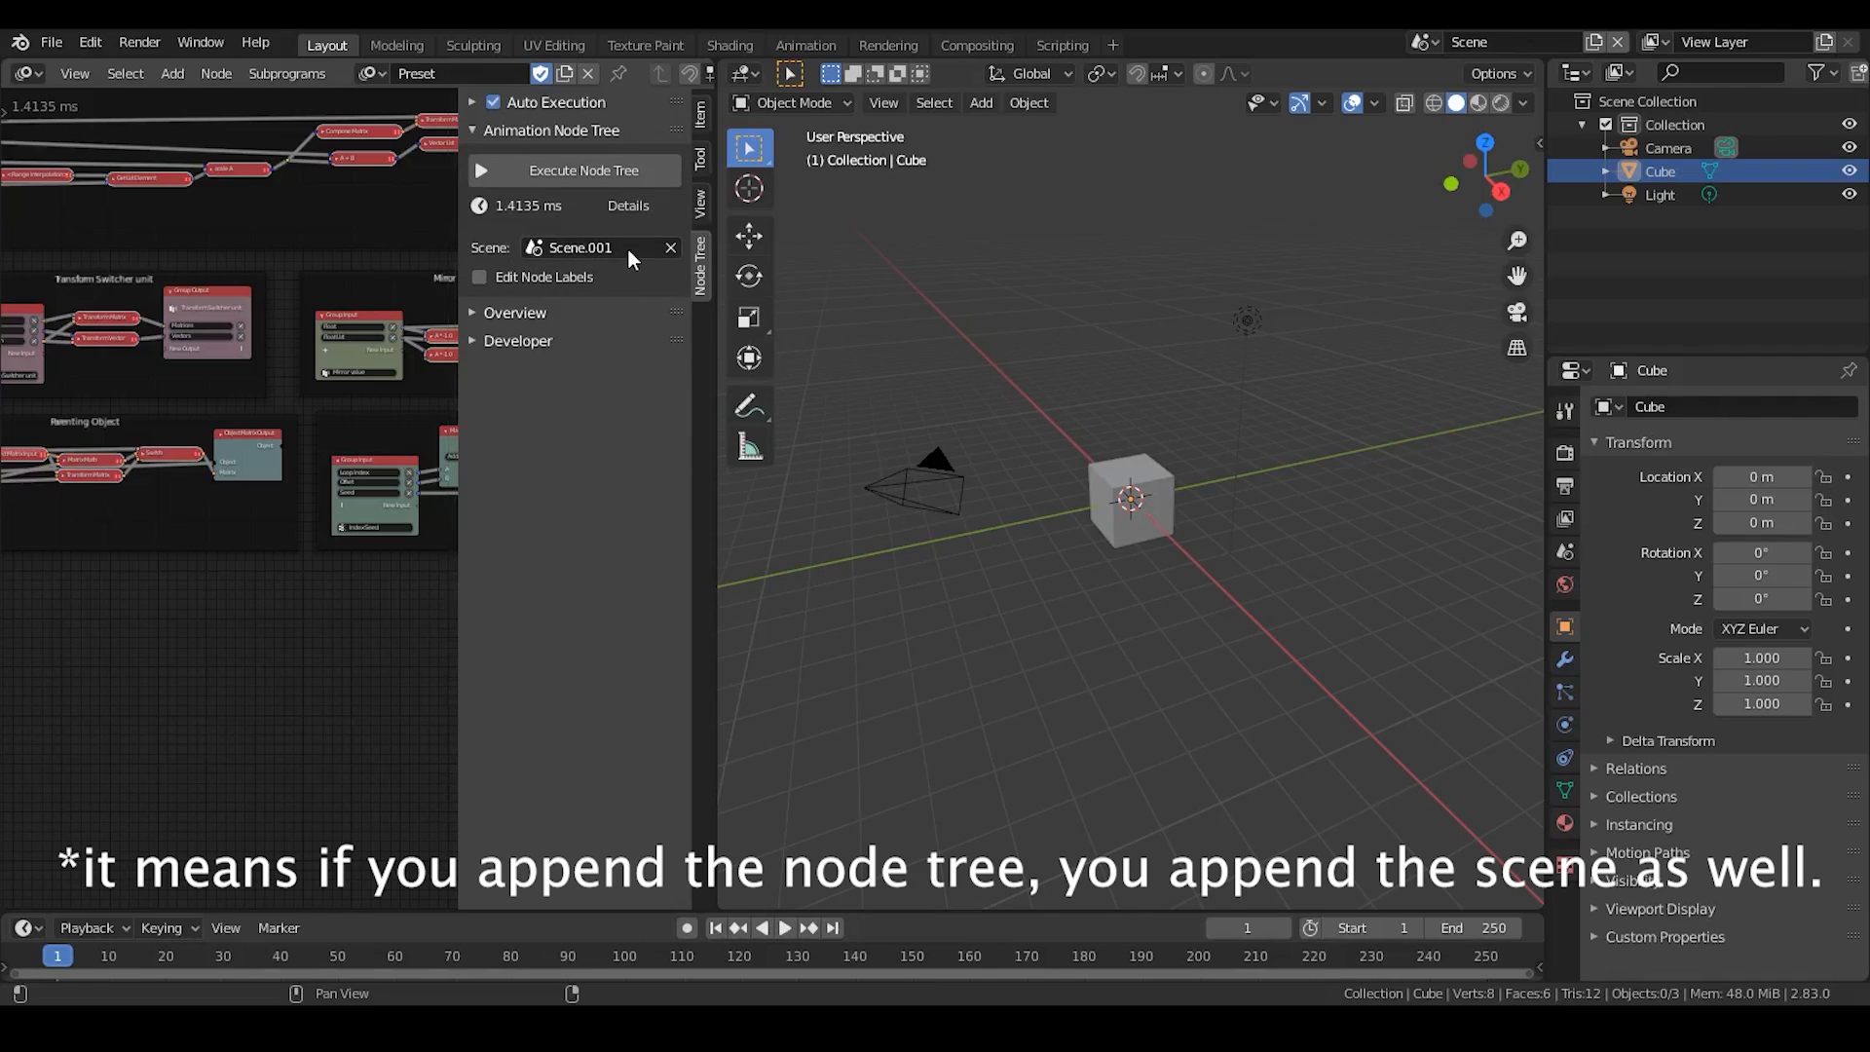
# Switch to the appended Scene.001 and delete that scene from the file.
pyautogui.click(1424, 42)
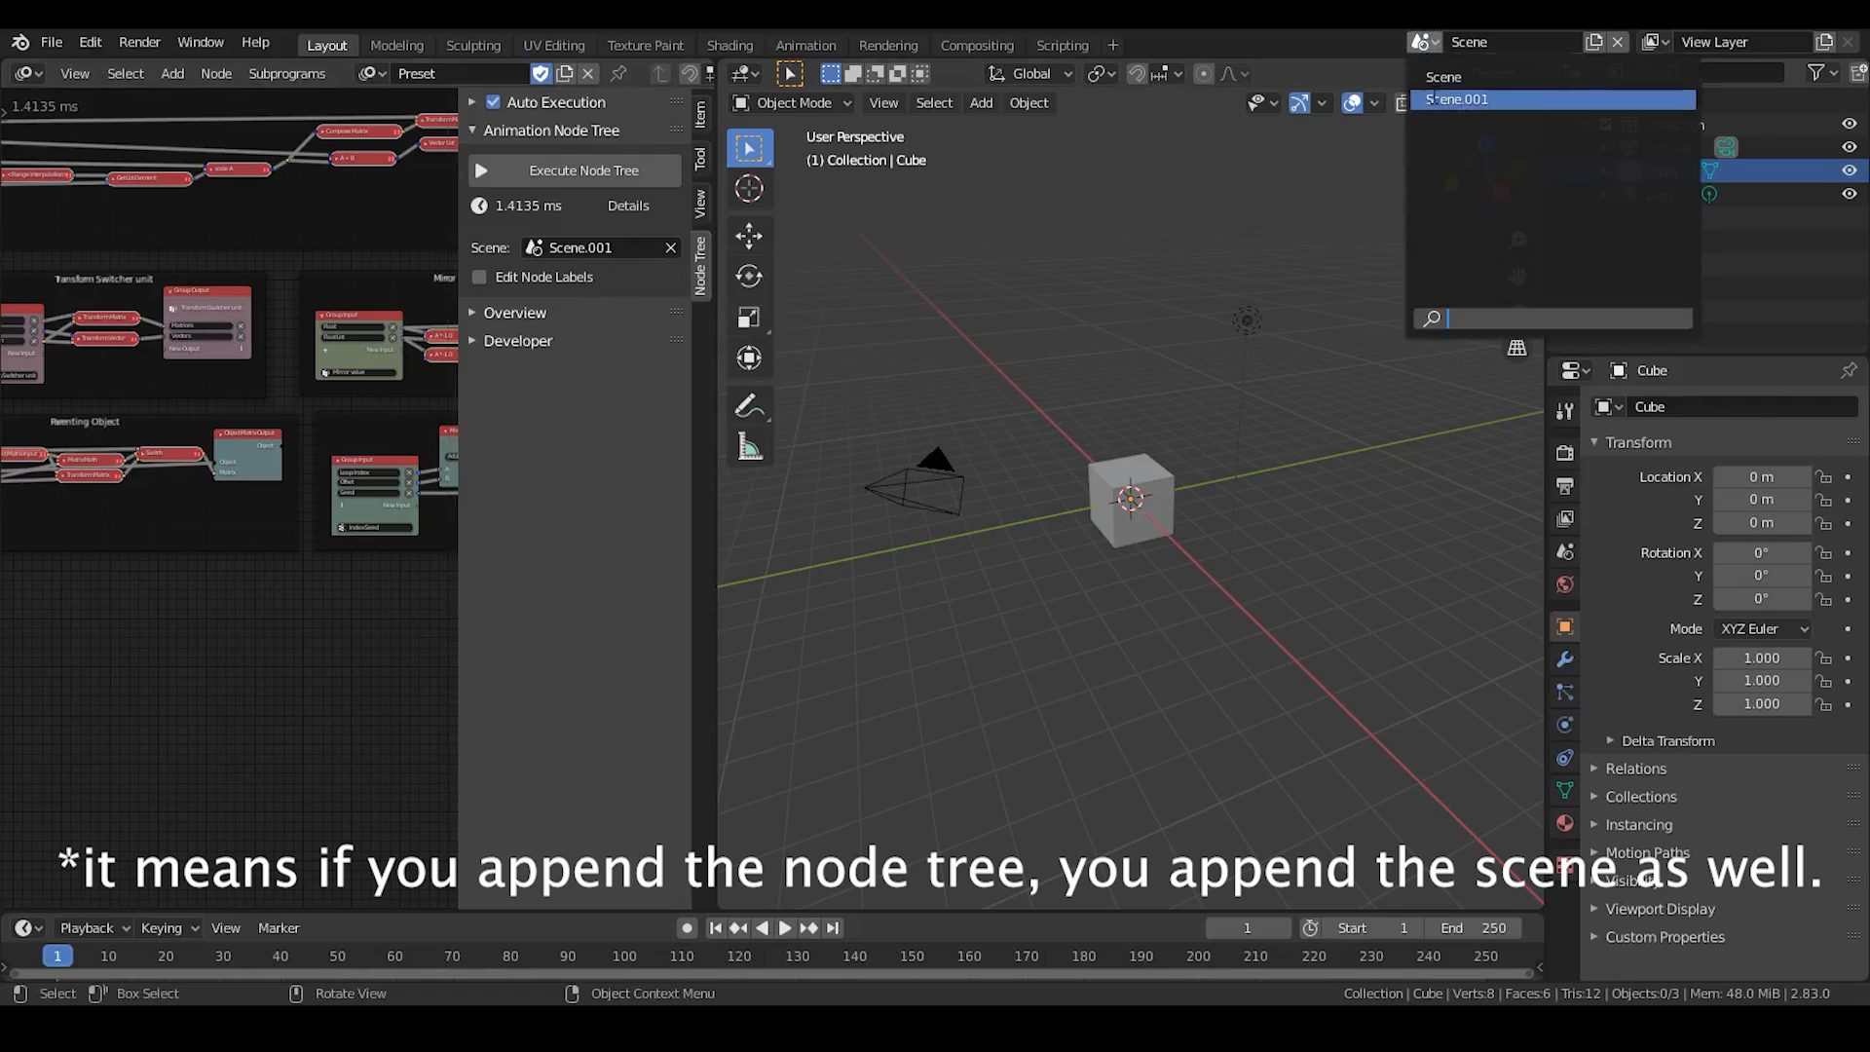
pyautogui.click(1436, 101)
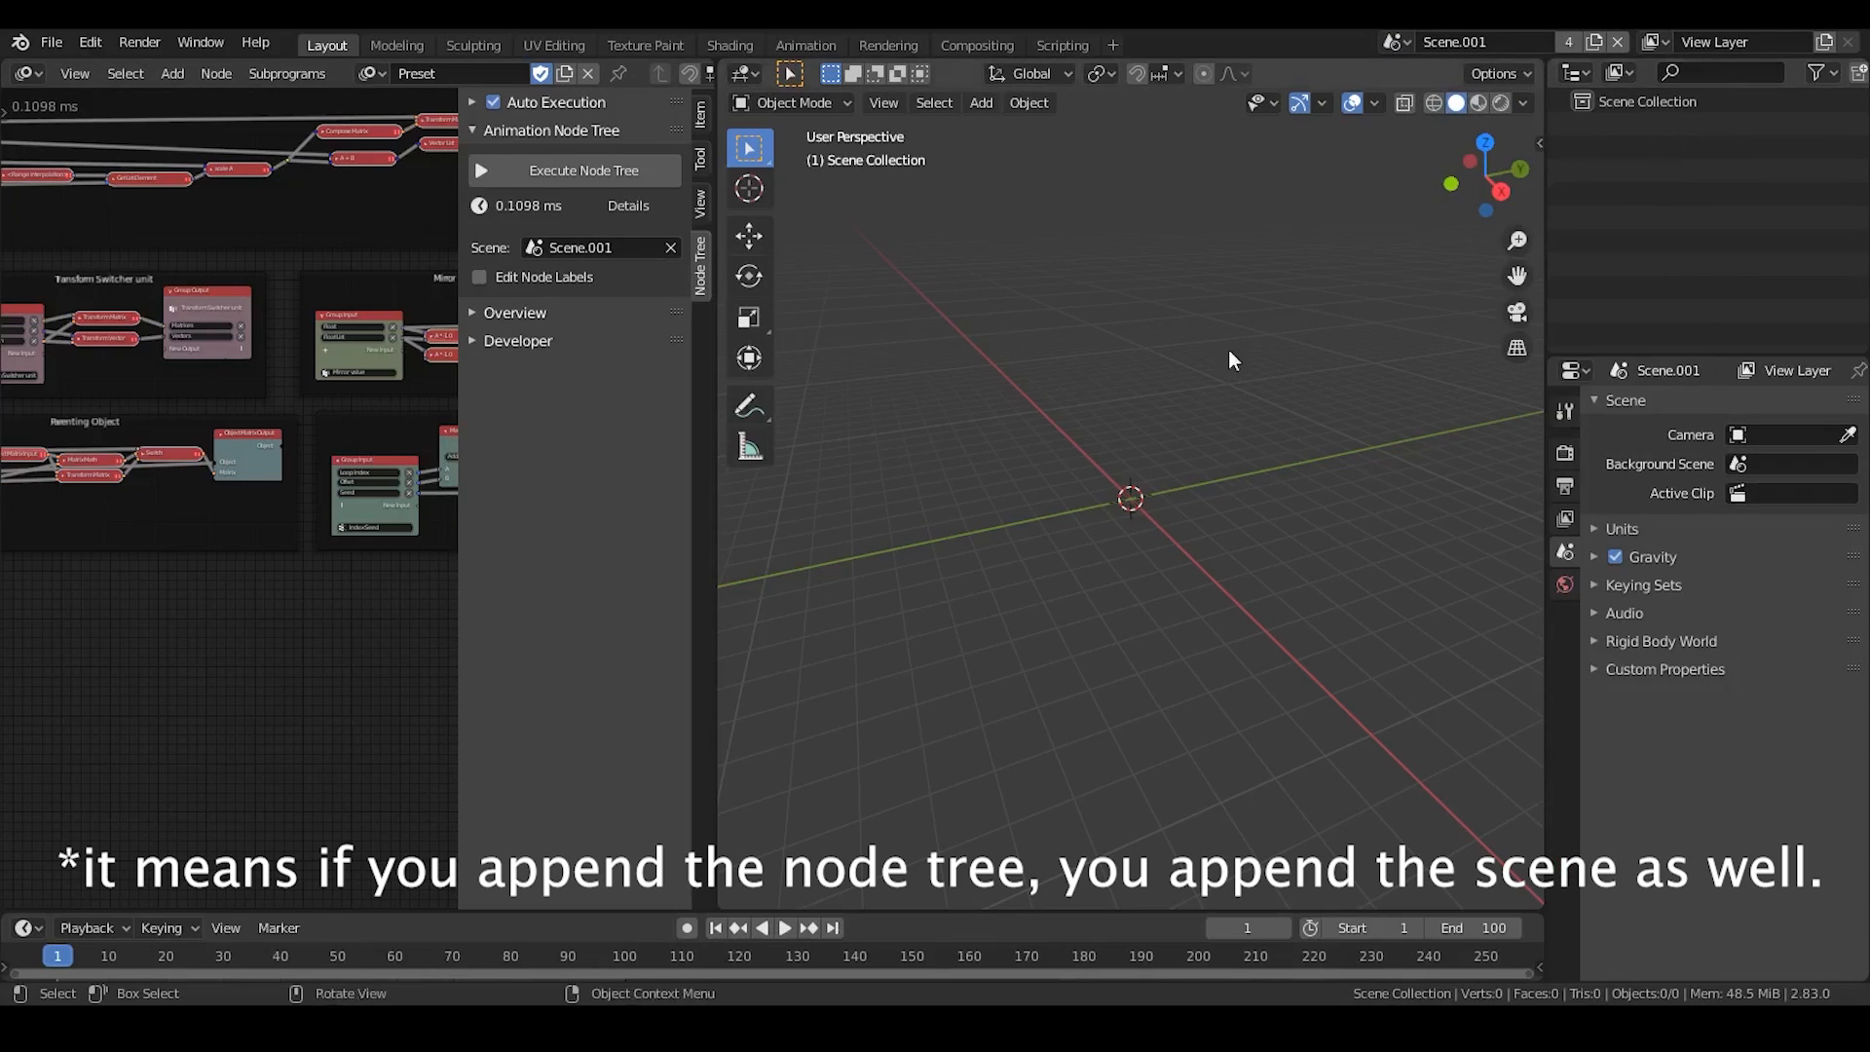
pyautogui.click(1624, 43)
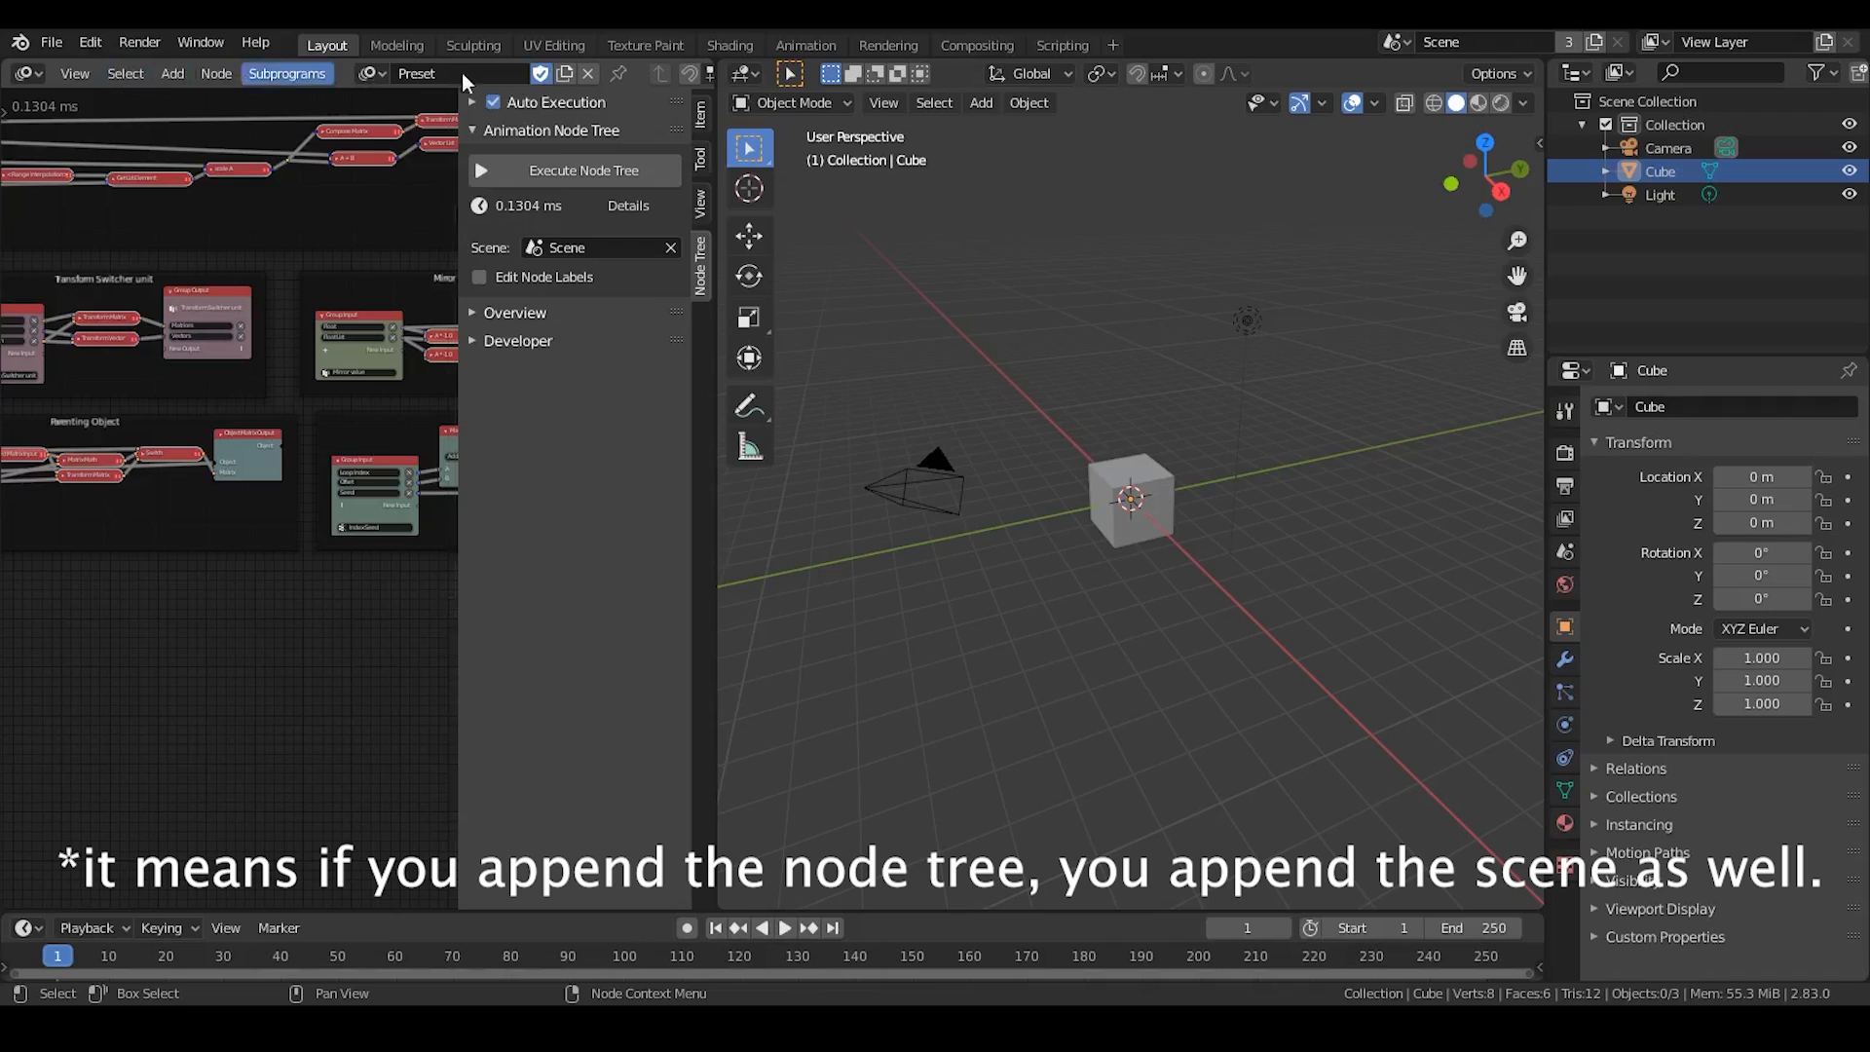
# Create a new animation node tree and toggle its Always auto-execution option off and back on.
pyautogui.click(565, 73)
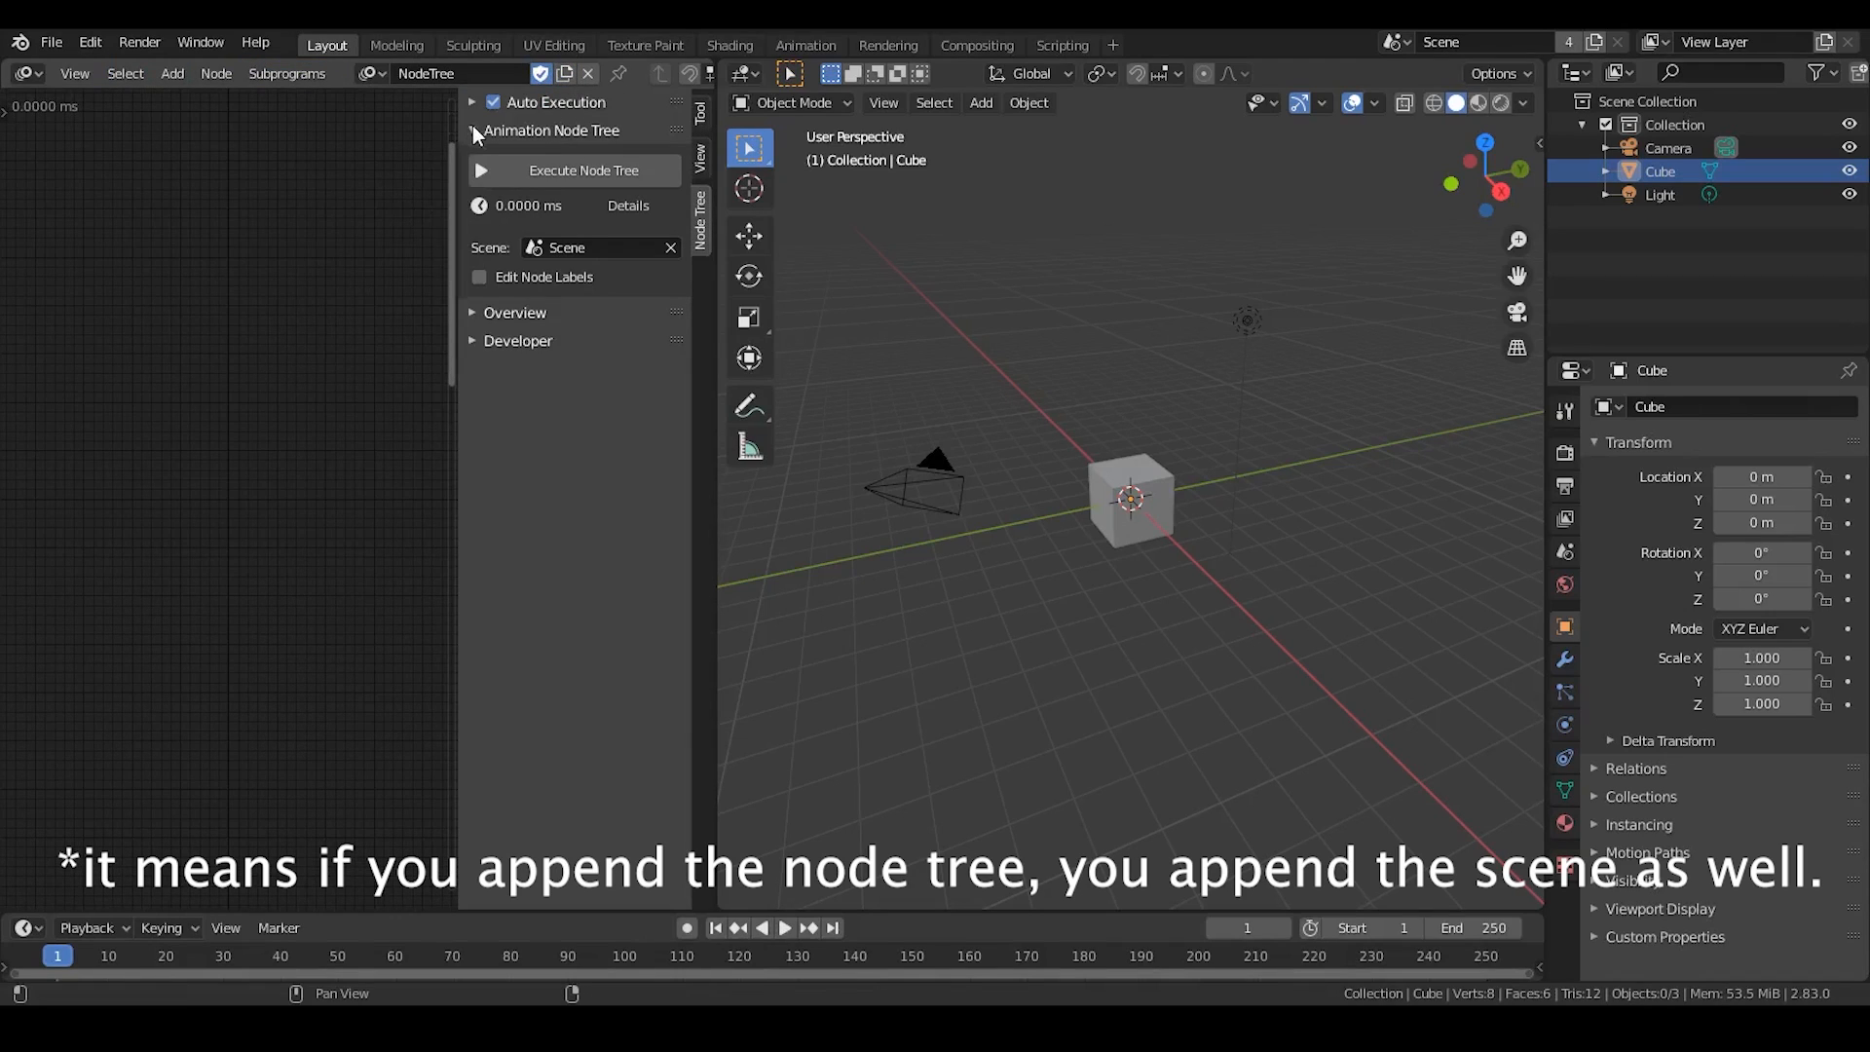
pyautogui.click(471, 127)
pyautogui.click(472, 103)
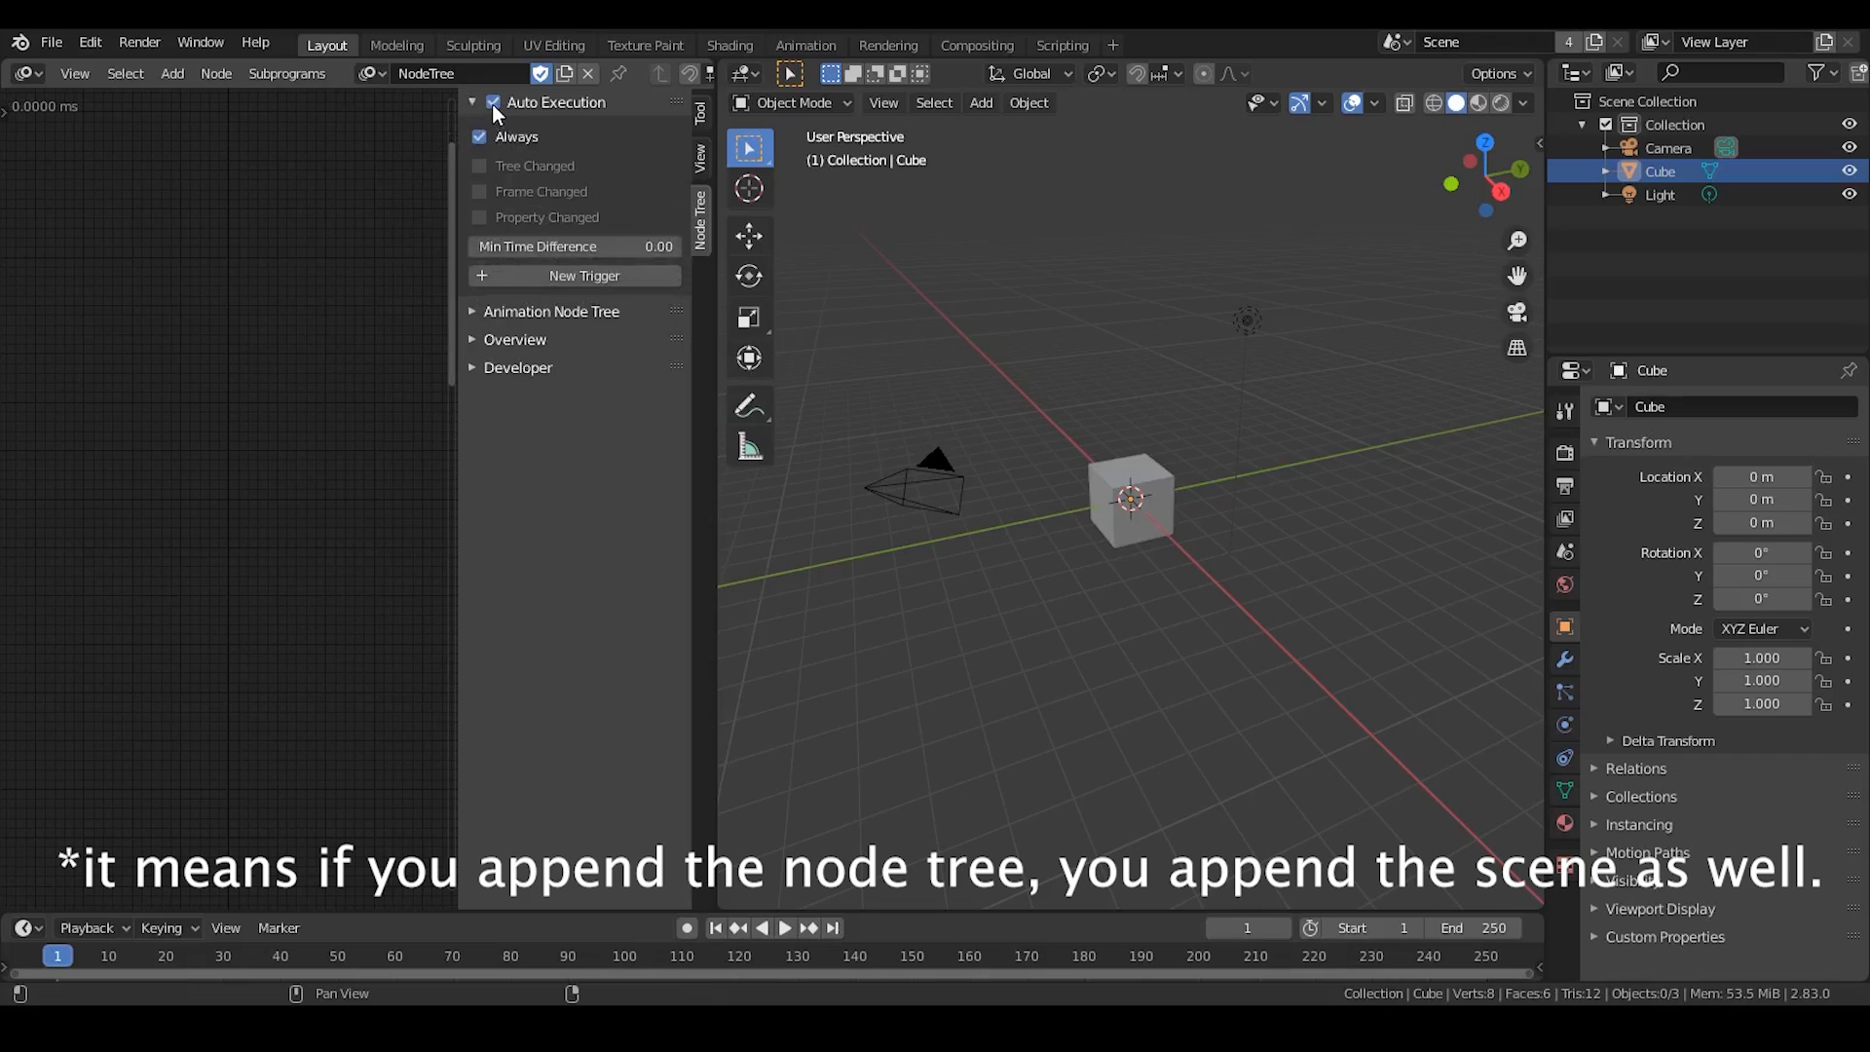
pyautogui.click(481, 139)
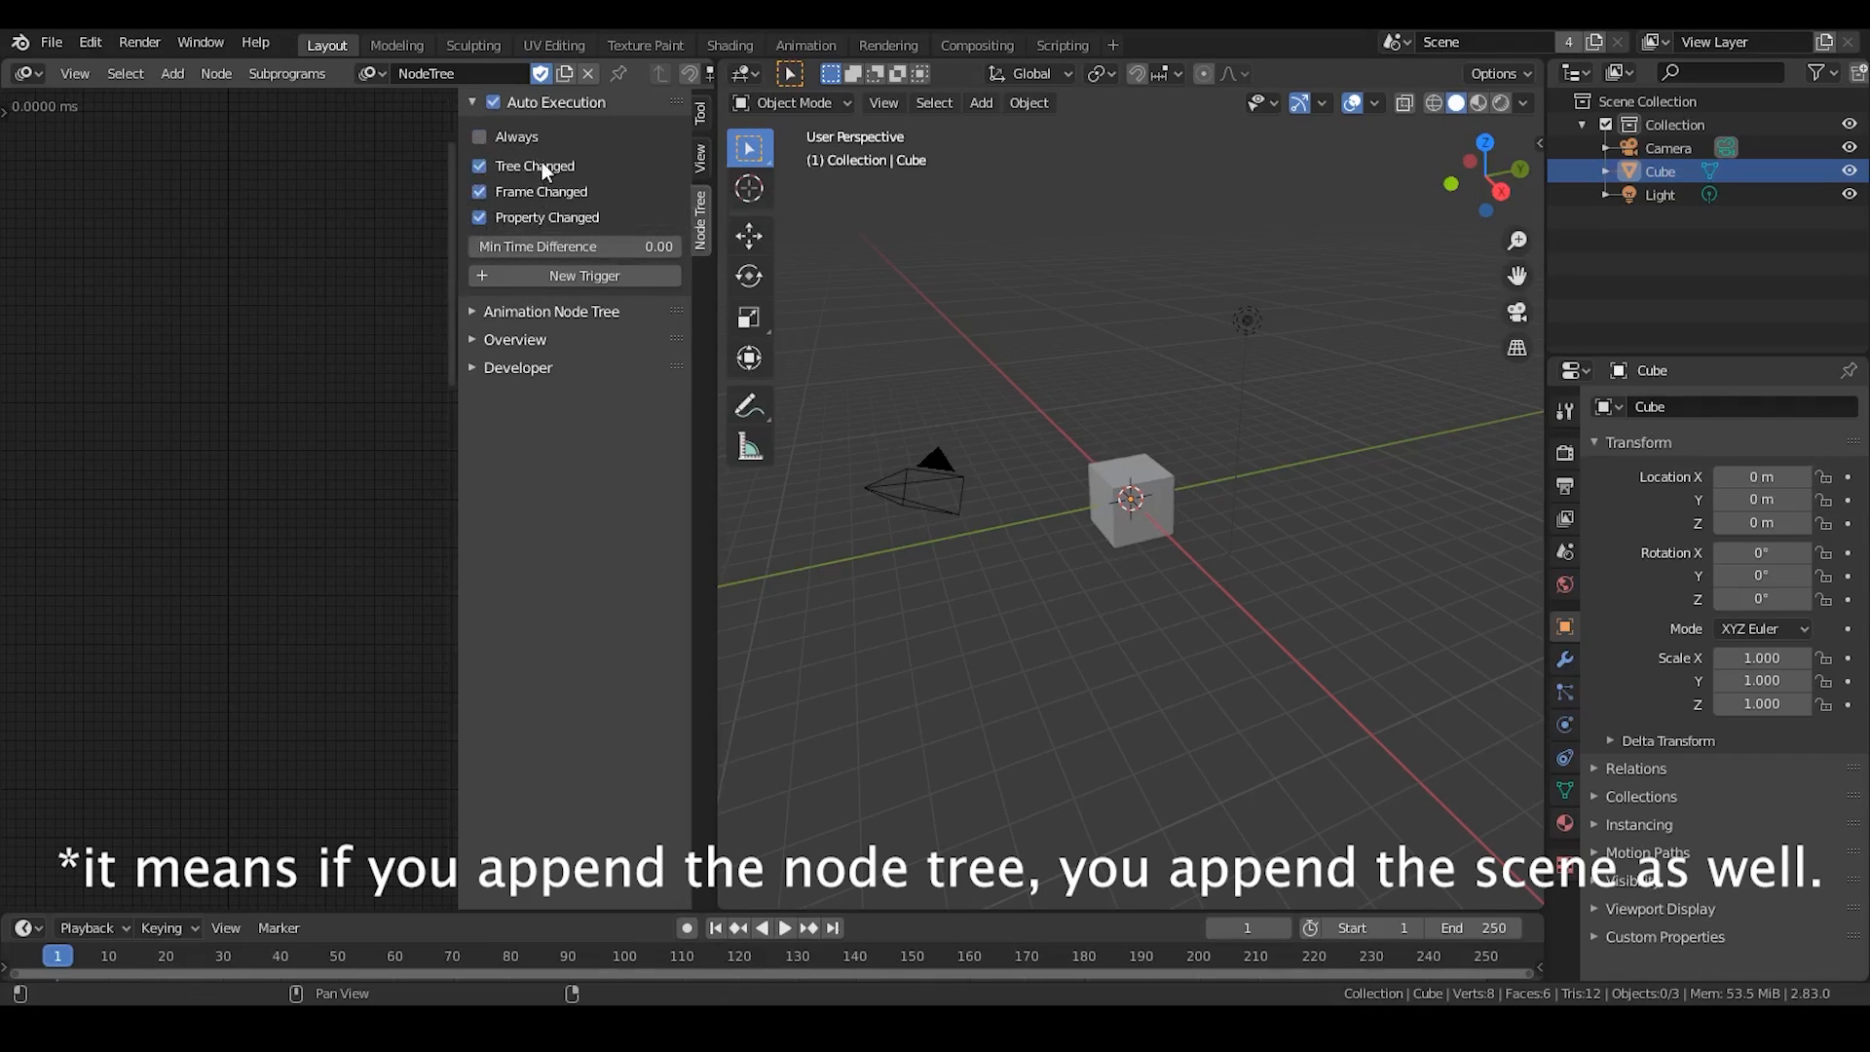
pyautogui.click(479, 138)
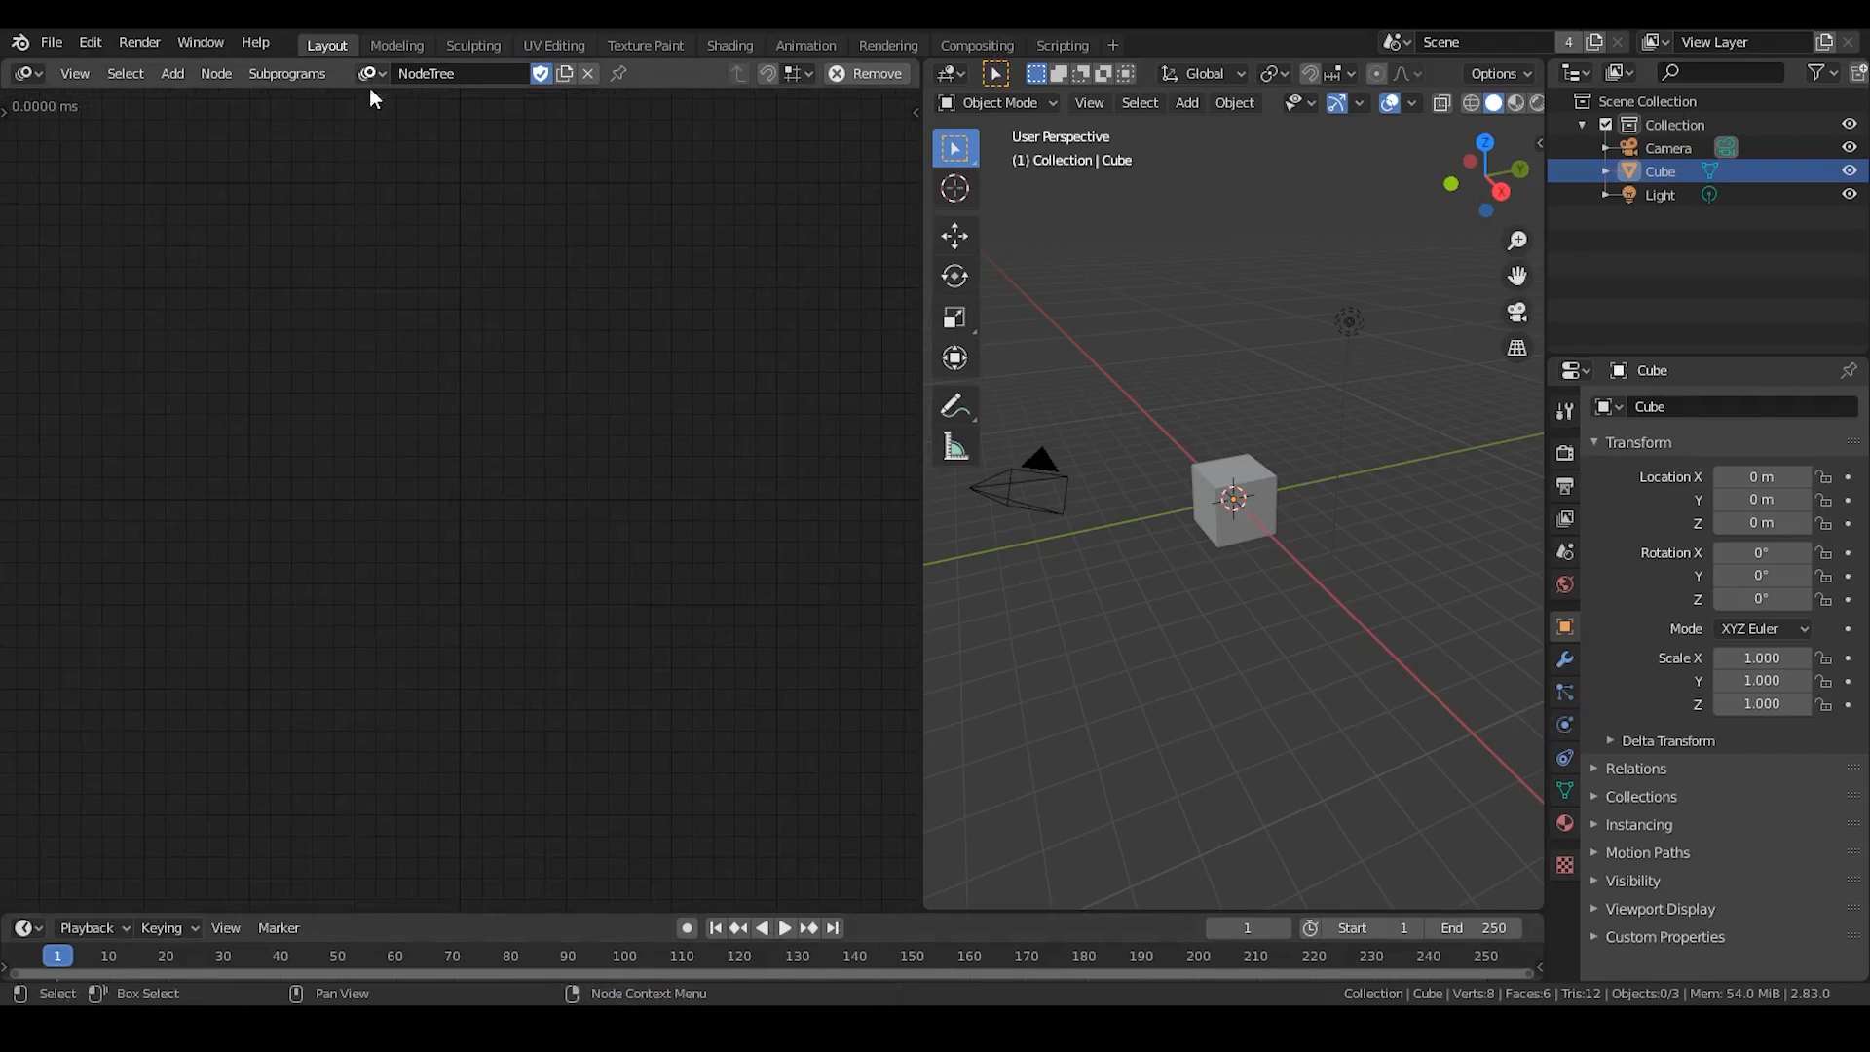
# Add the Spiral preset to the new node tree as an Invoke Subprogram node.
pyautogui.hotkey('ctrl', 'a')
pyautogui.write('spiral')
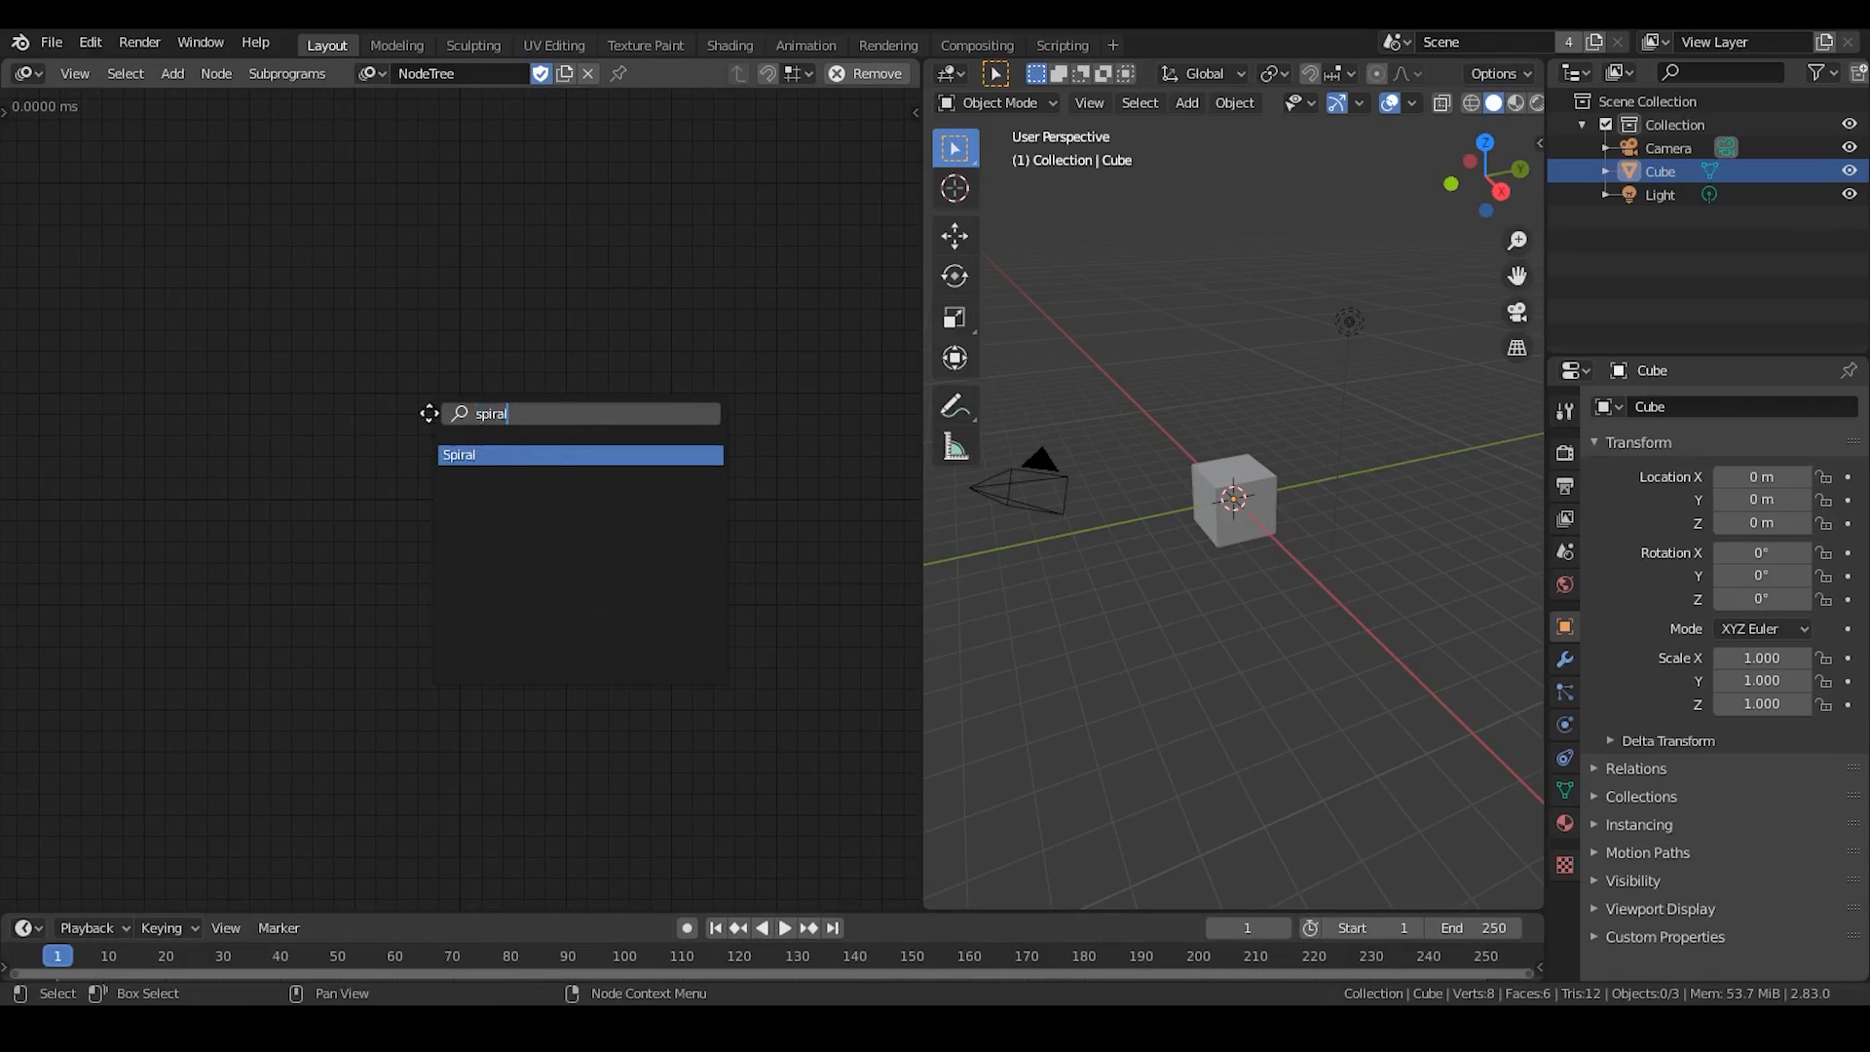
pyautogui.press('Return')
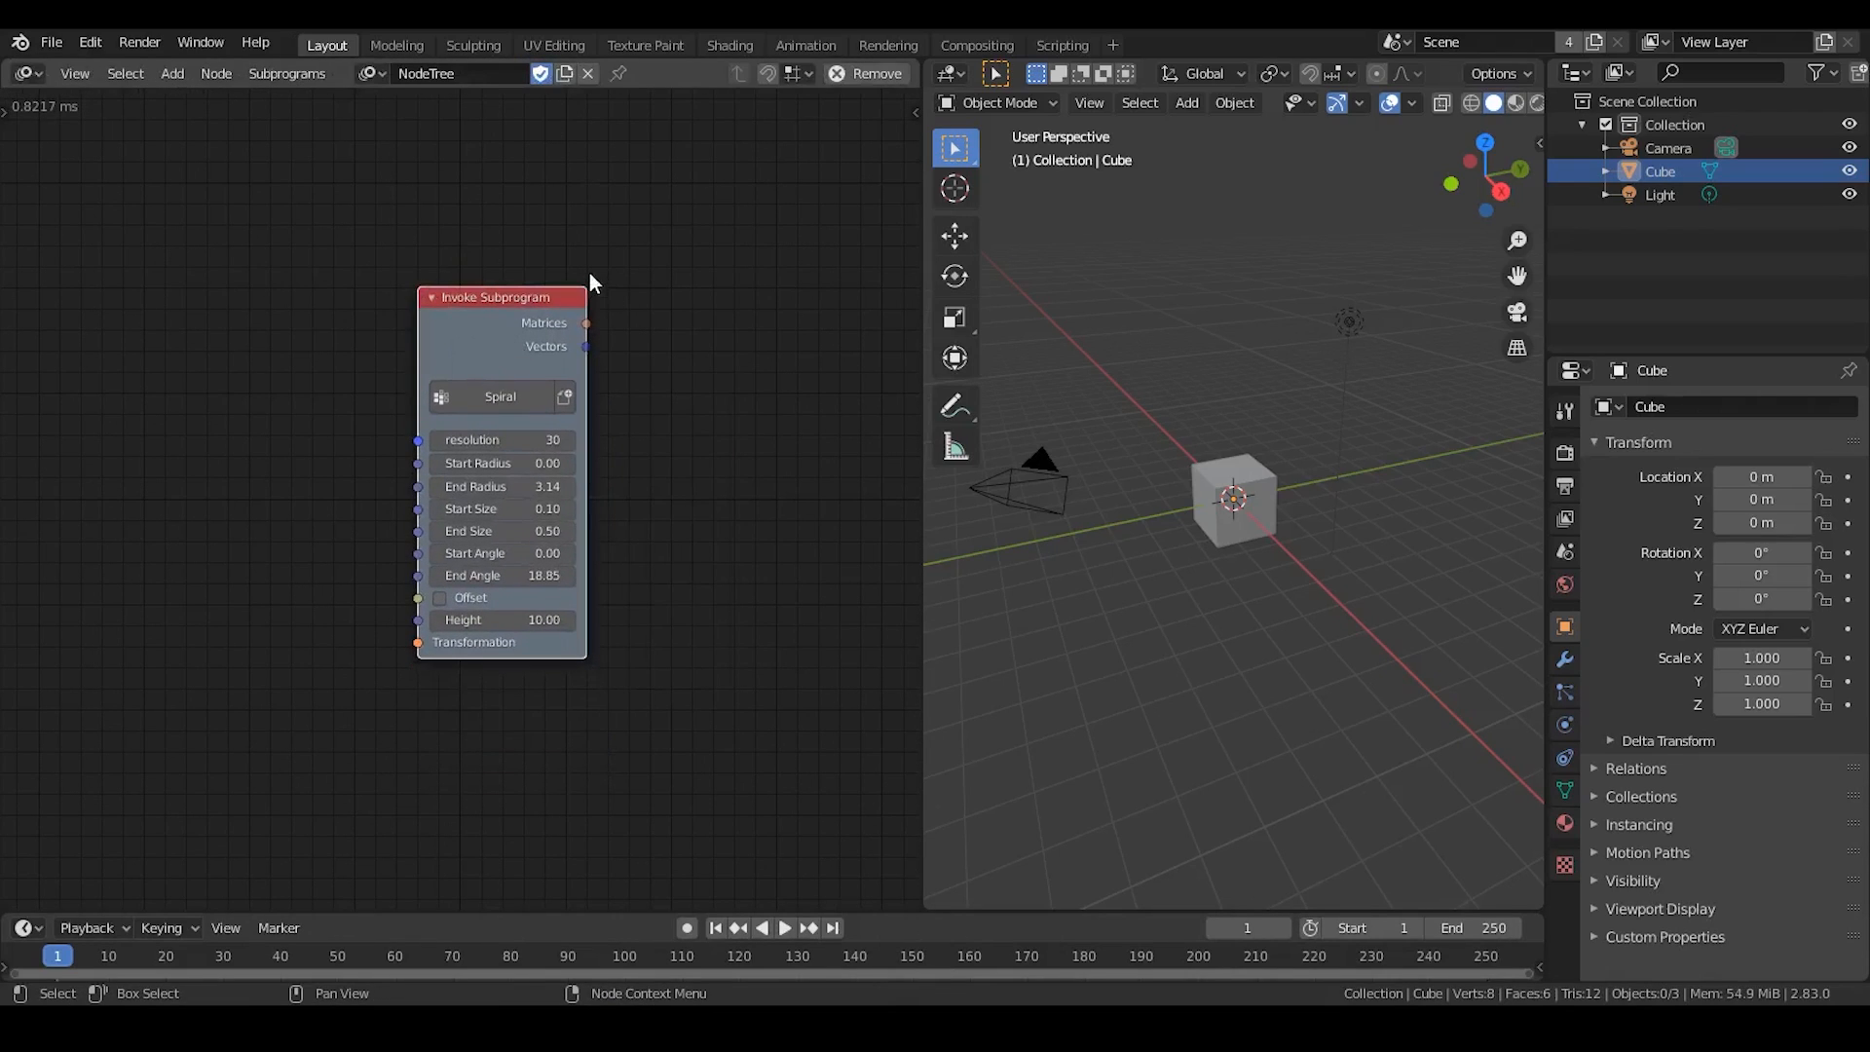
# Load the Preset2 node tree and remove it from the file.
pyautogui.click(372, 74)
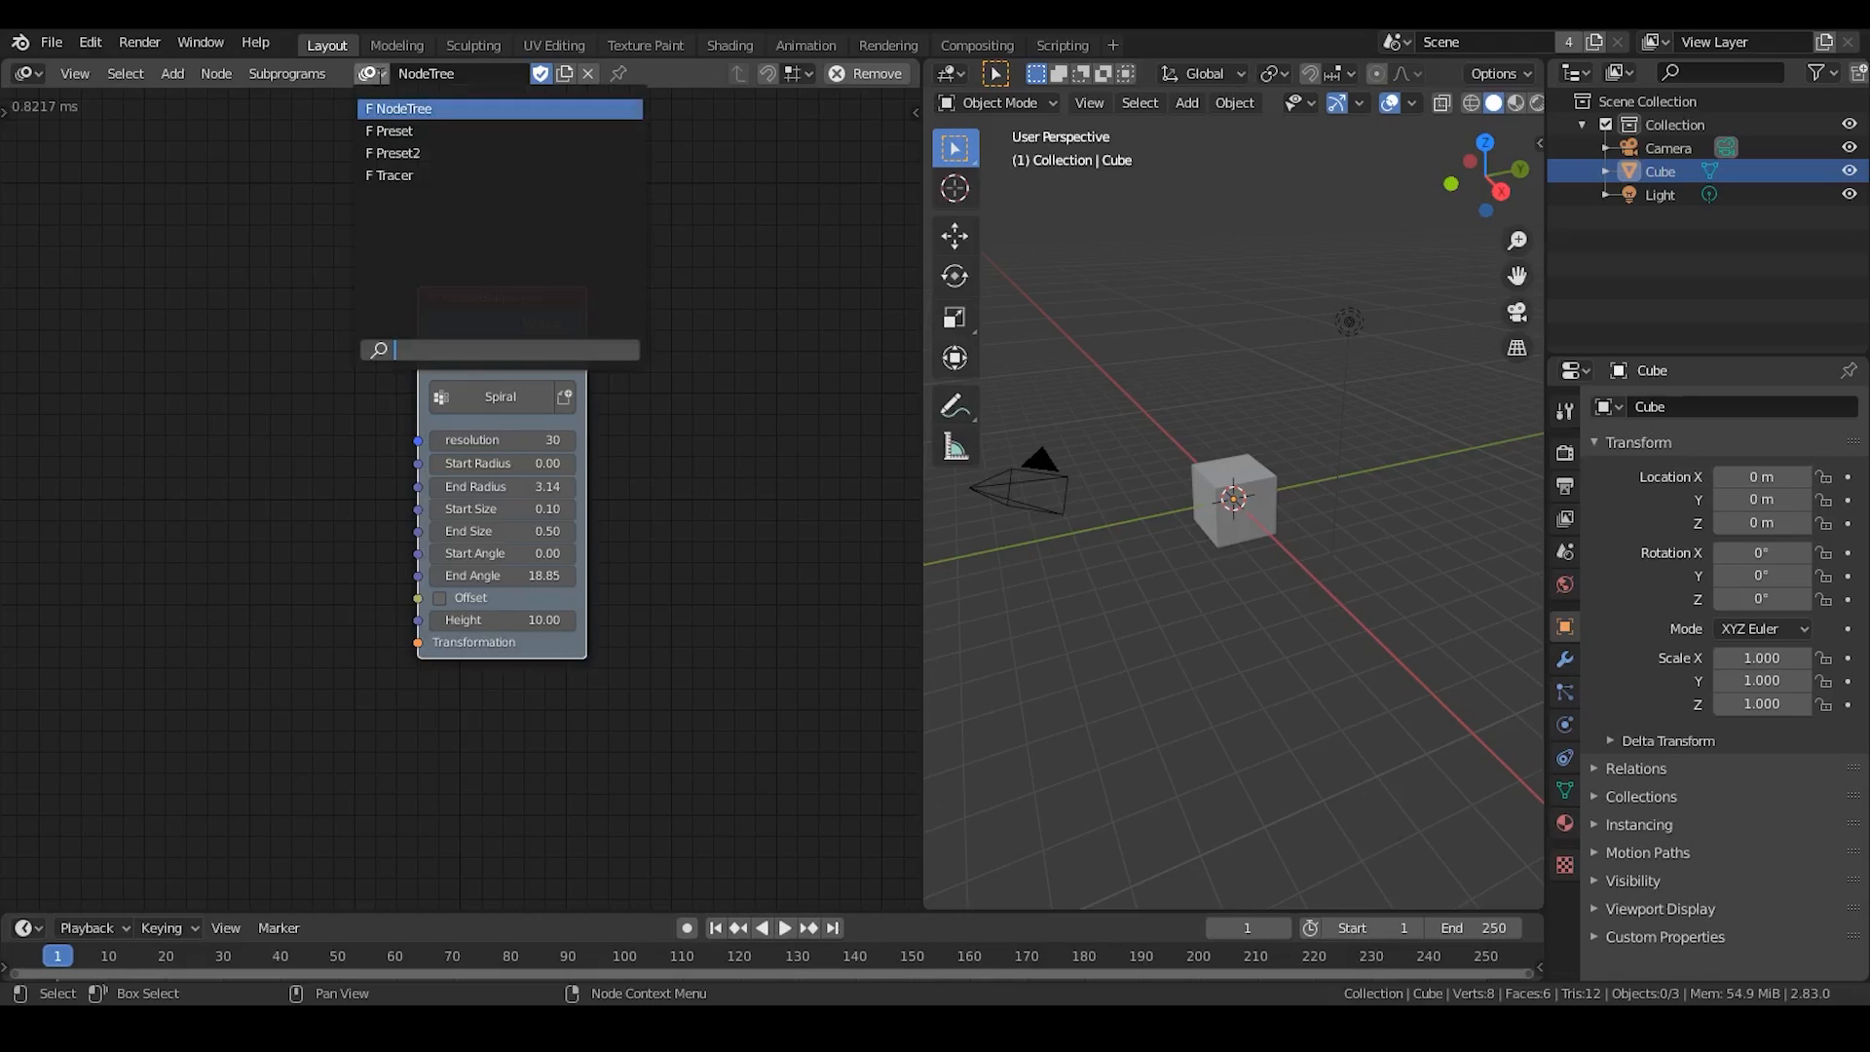
pyautogui.click(428, 154)
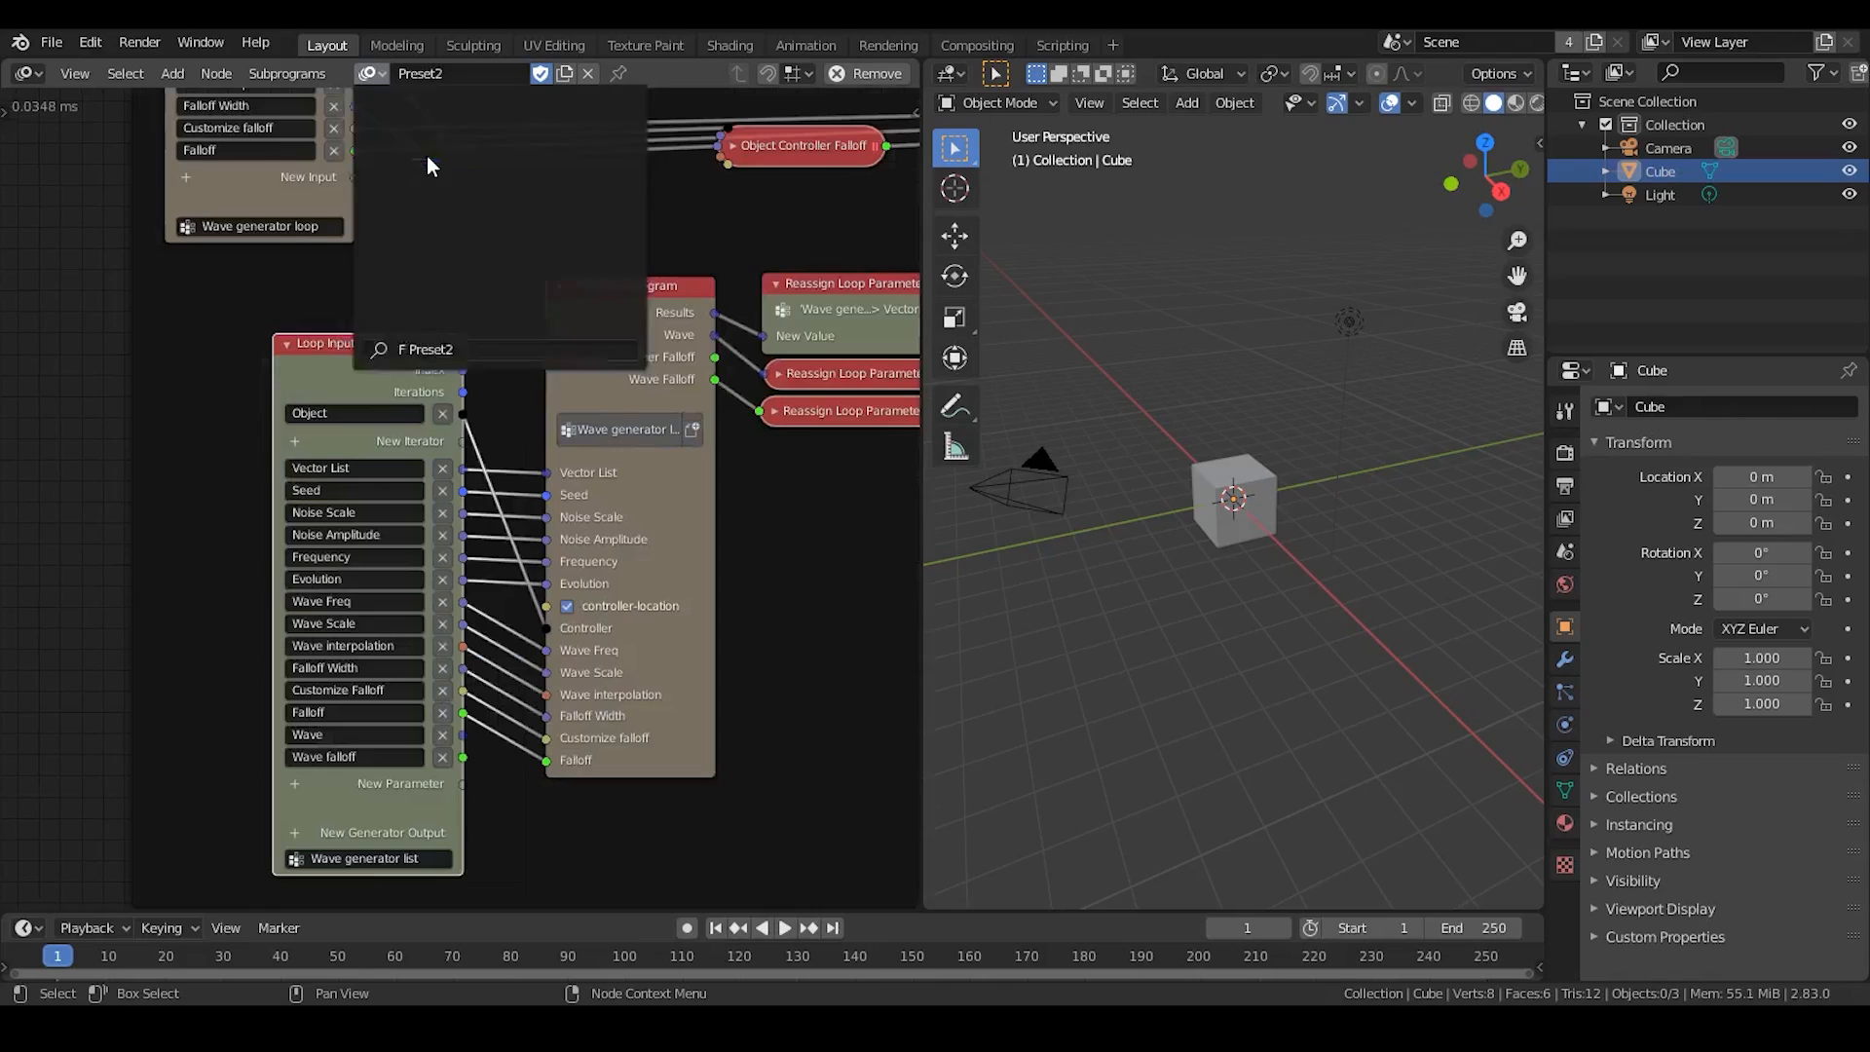
pyautogui.click(857, 74)
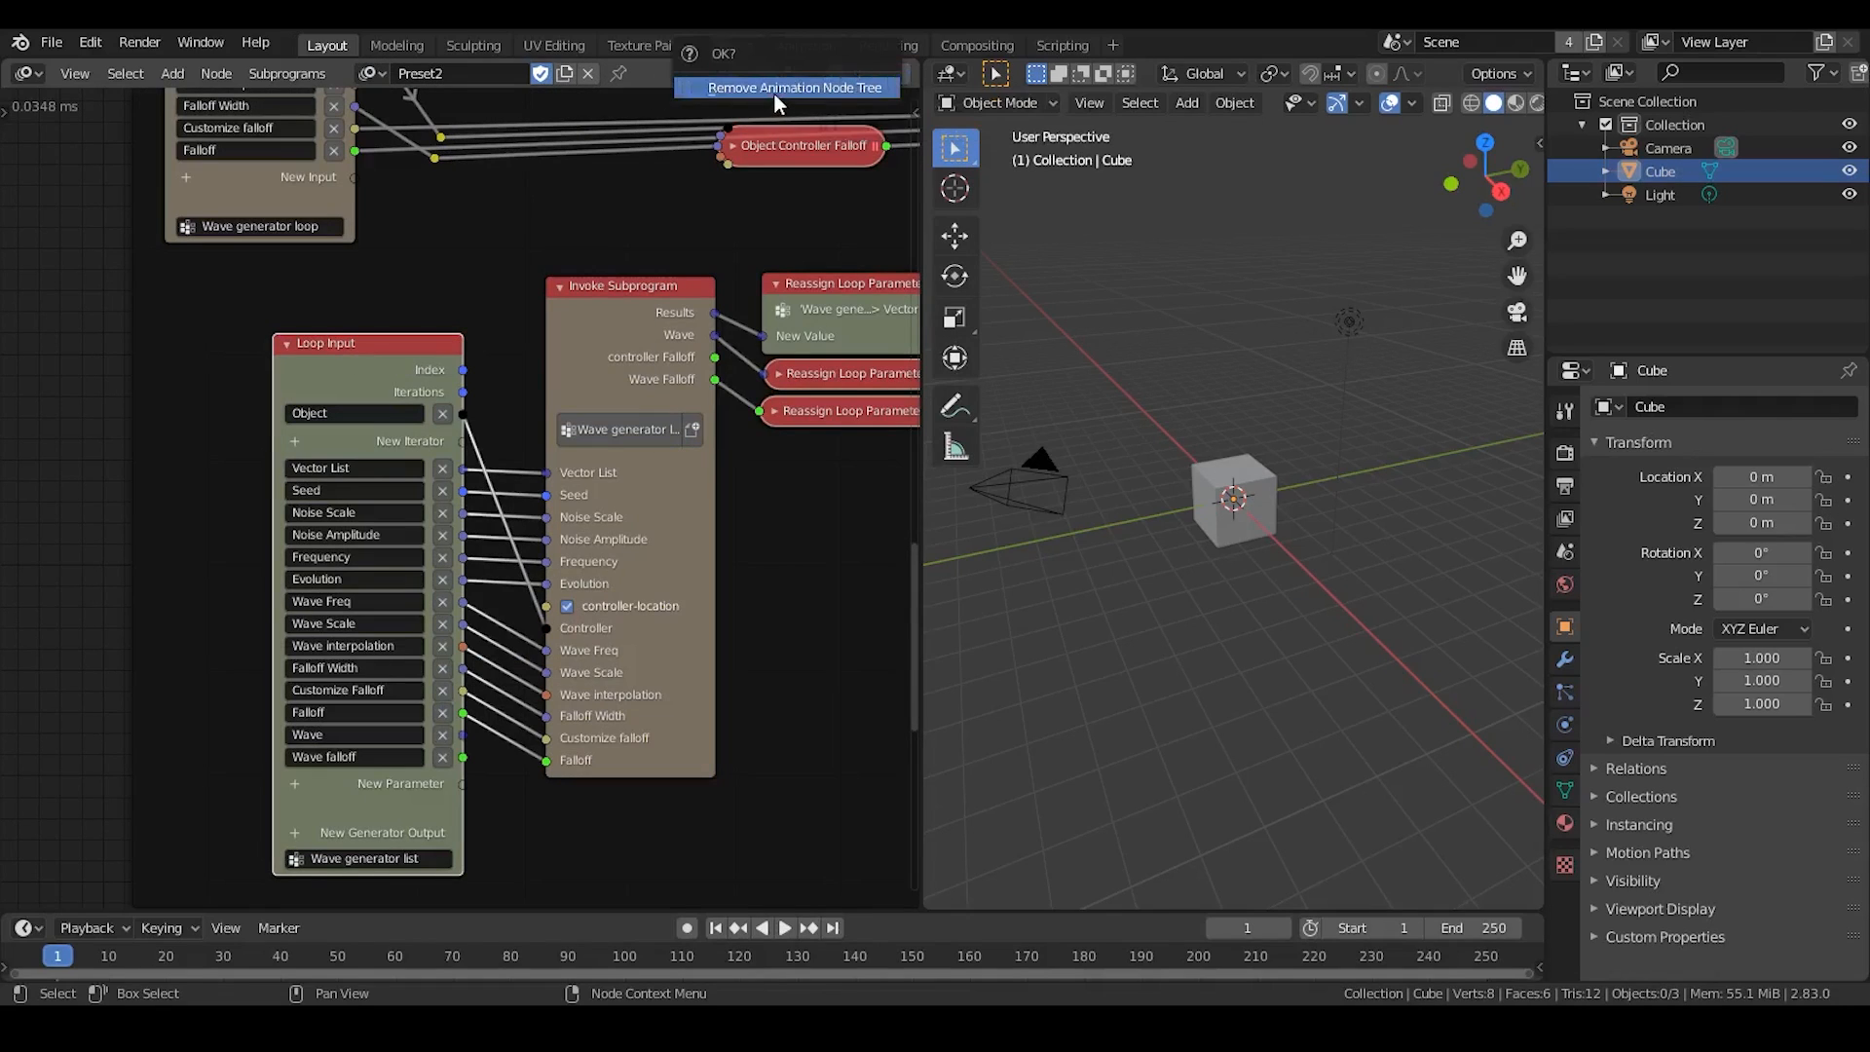
pyautogui.click(774, 90)
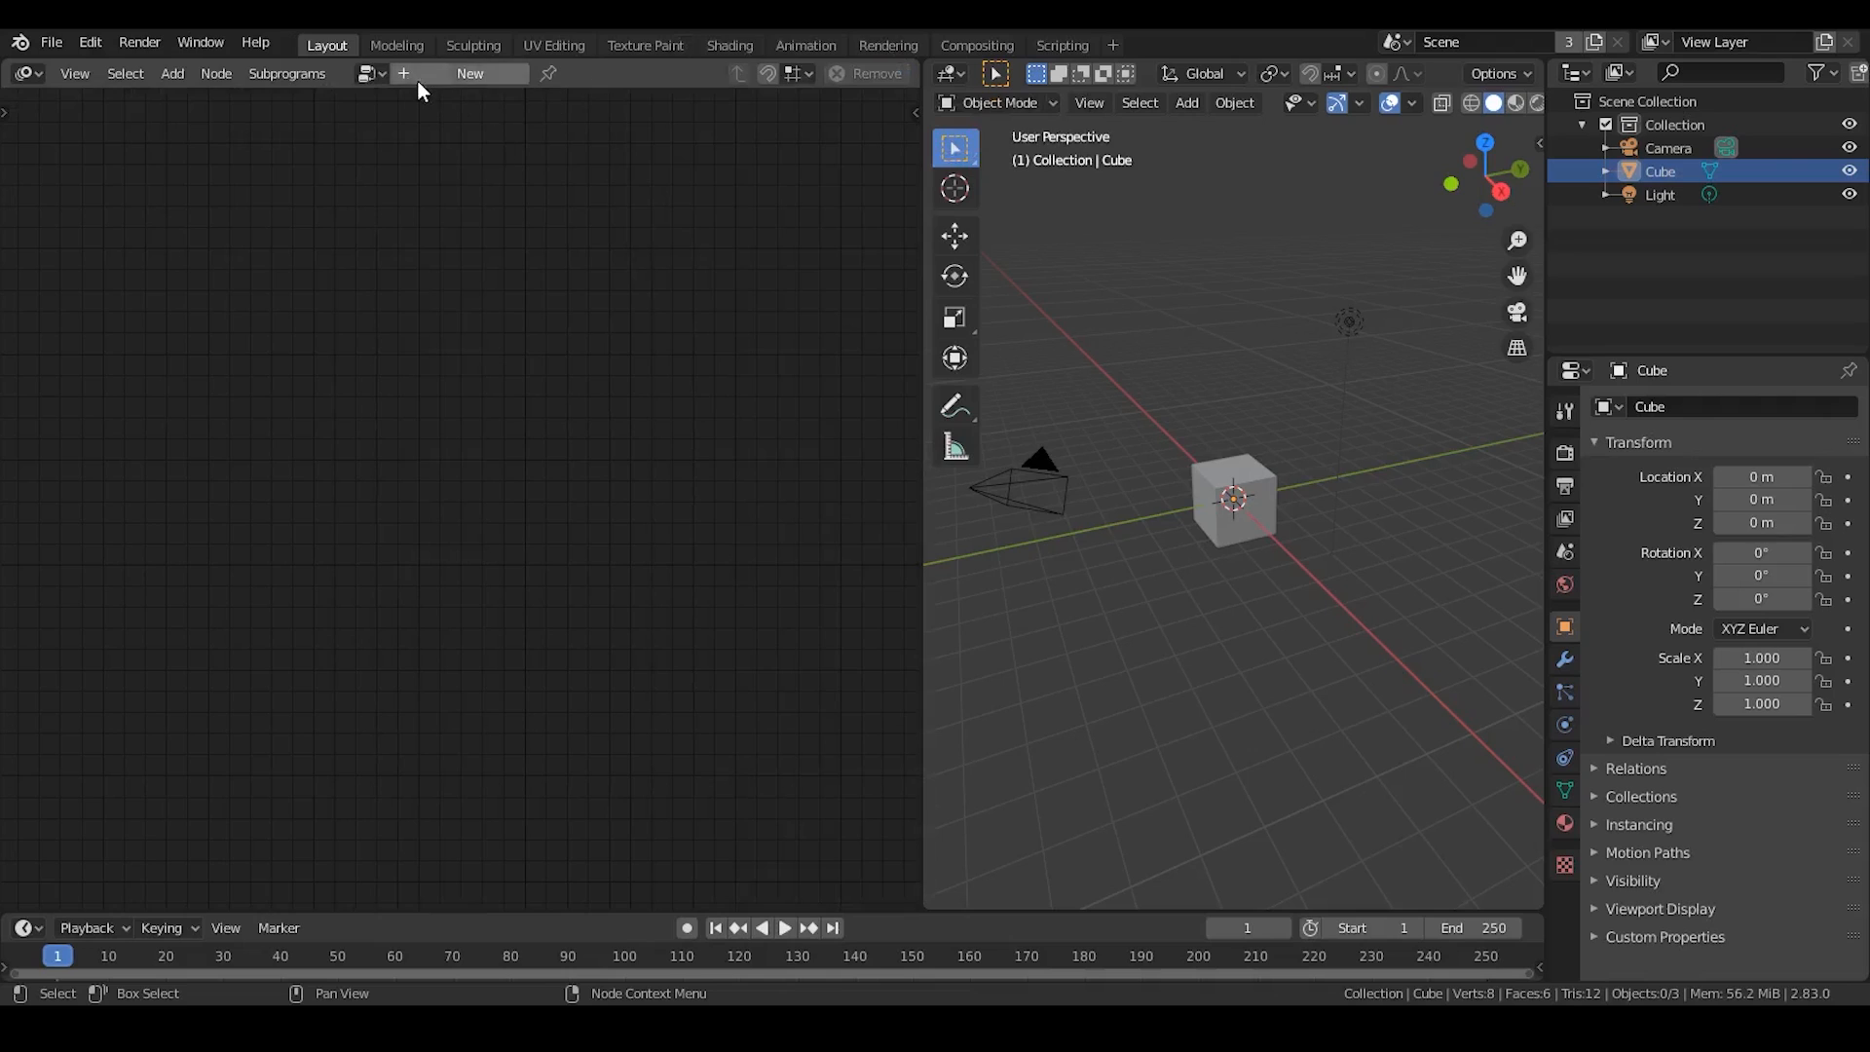
# Load the Preset node tree and remove it from the file.
pyautogui.click(373, 74)
pyautogui.click(389, 130)
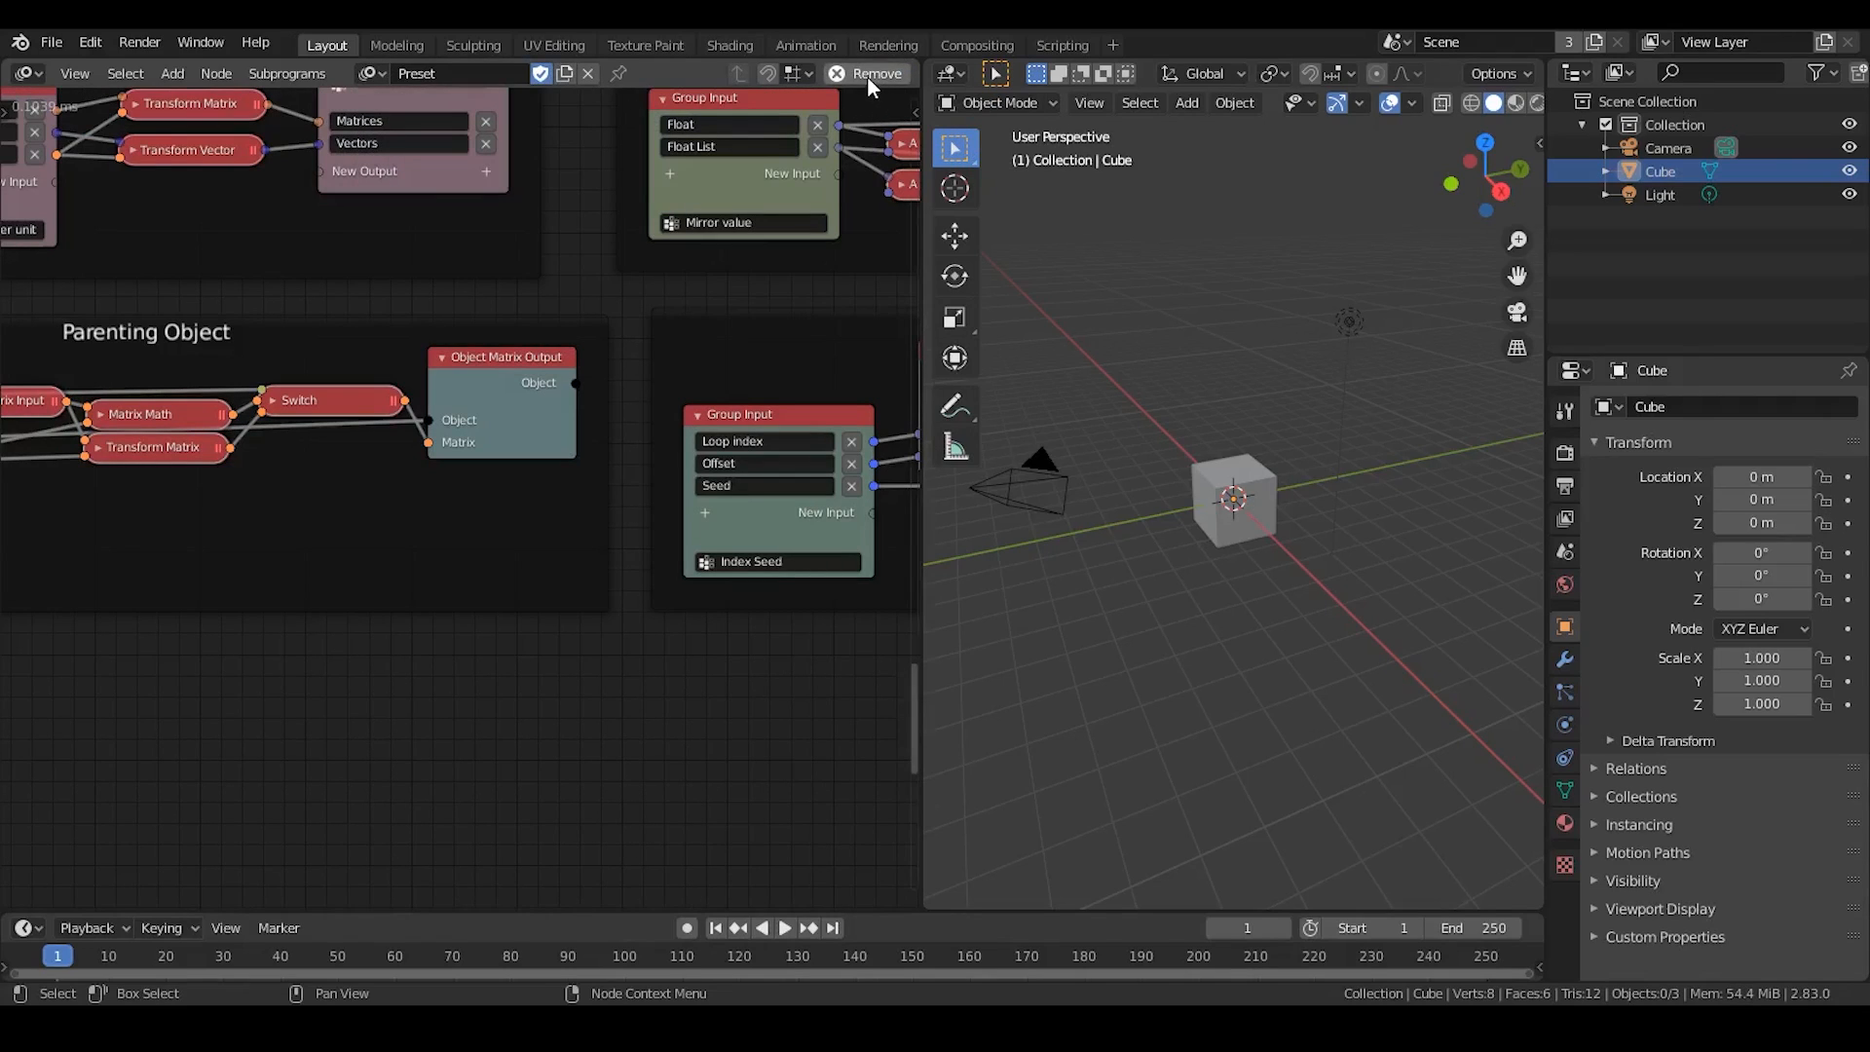
pyautogui.click(867, 76)
pyautogui.click(705, 89)
# Return to the NodeTree node tree and move its Invoke Subprogram node slightly up within the editor.
pyautogui.click(369, 74)
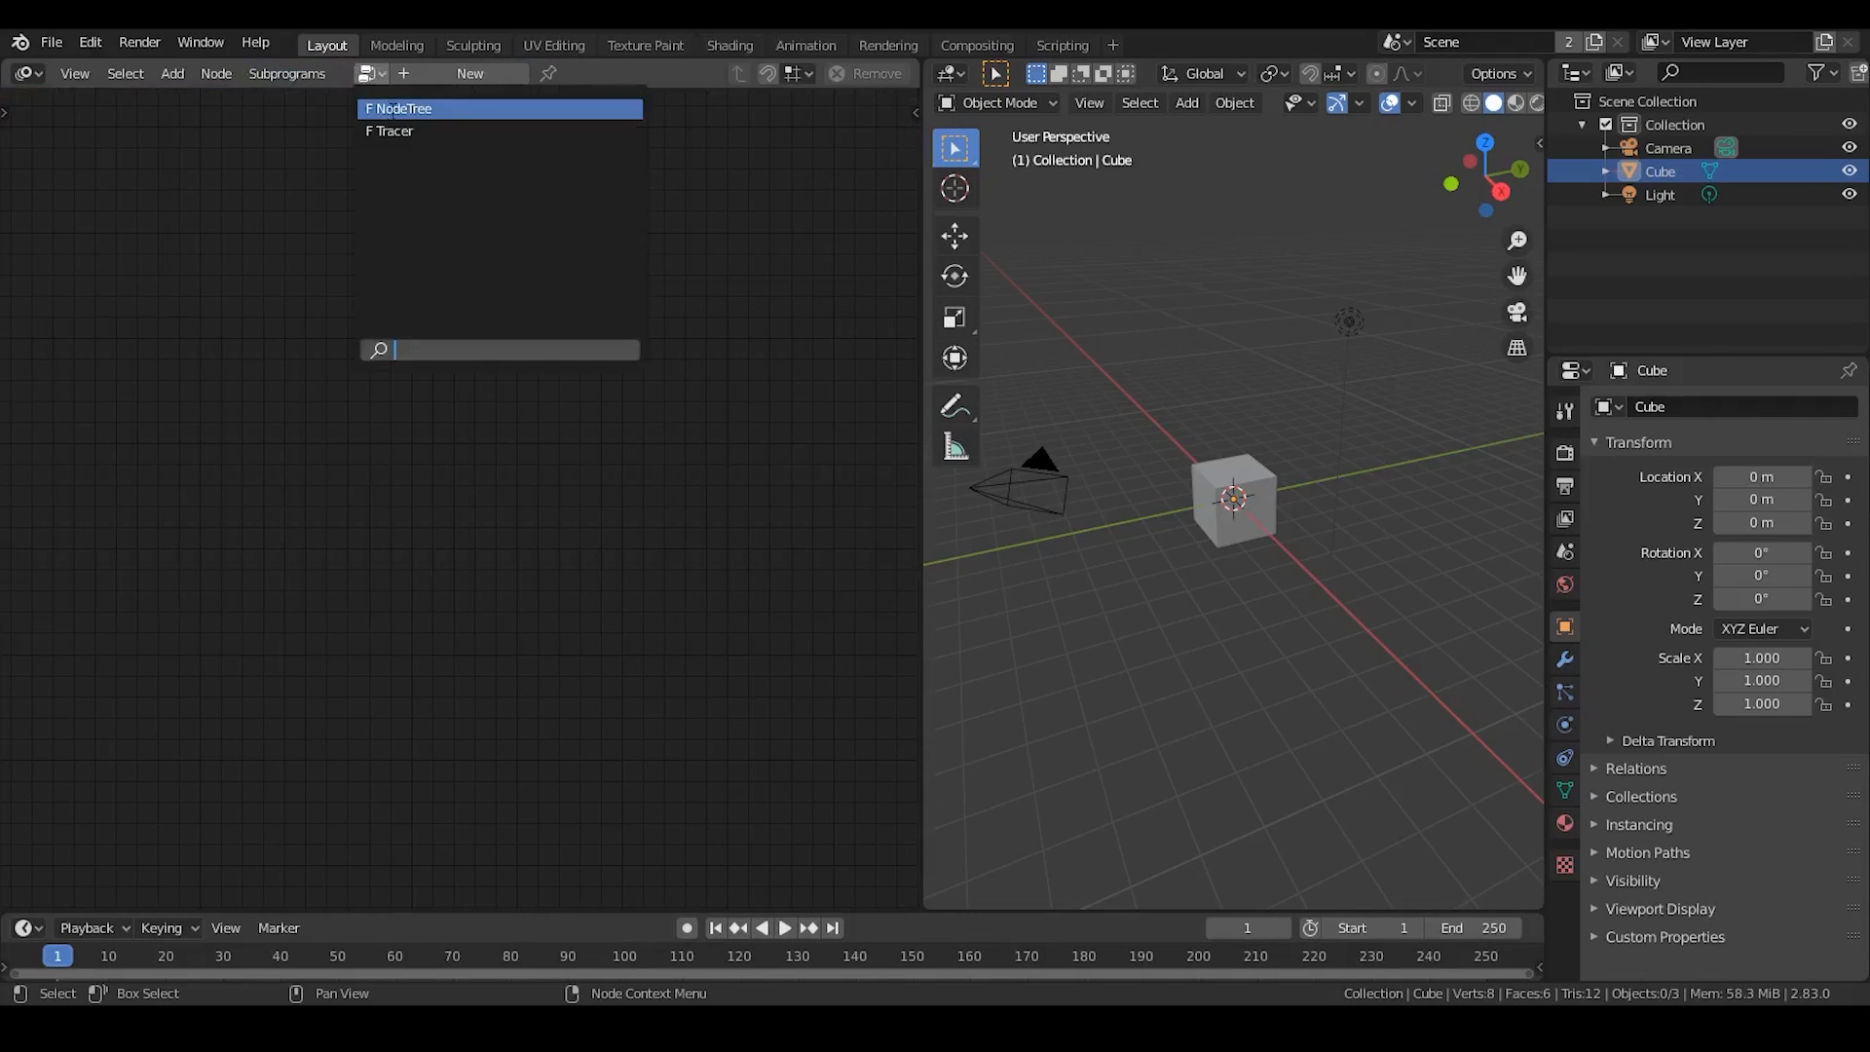
pyautogui.click(404, 108)
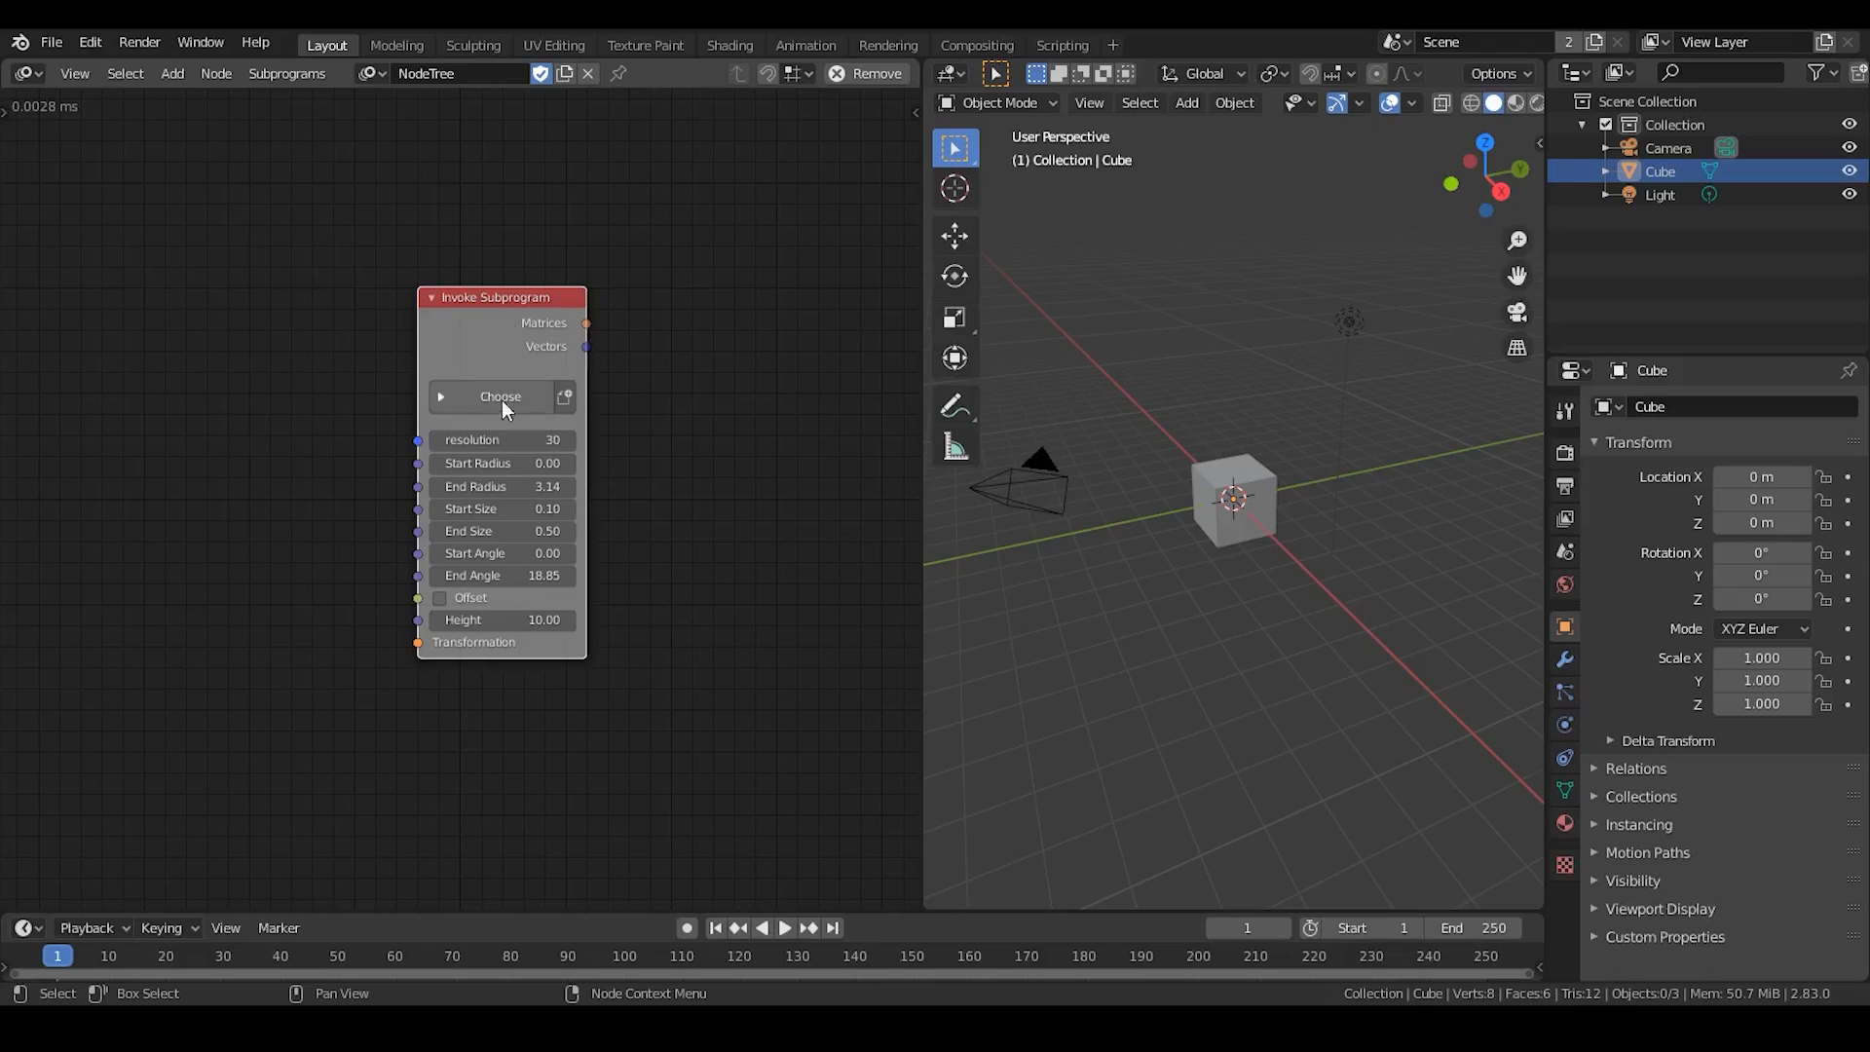
pyautogui.moveTo(503, 341); pyautogui.dragTo(489, 320)
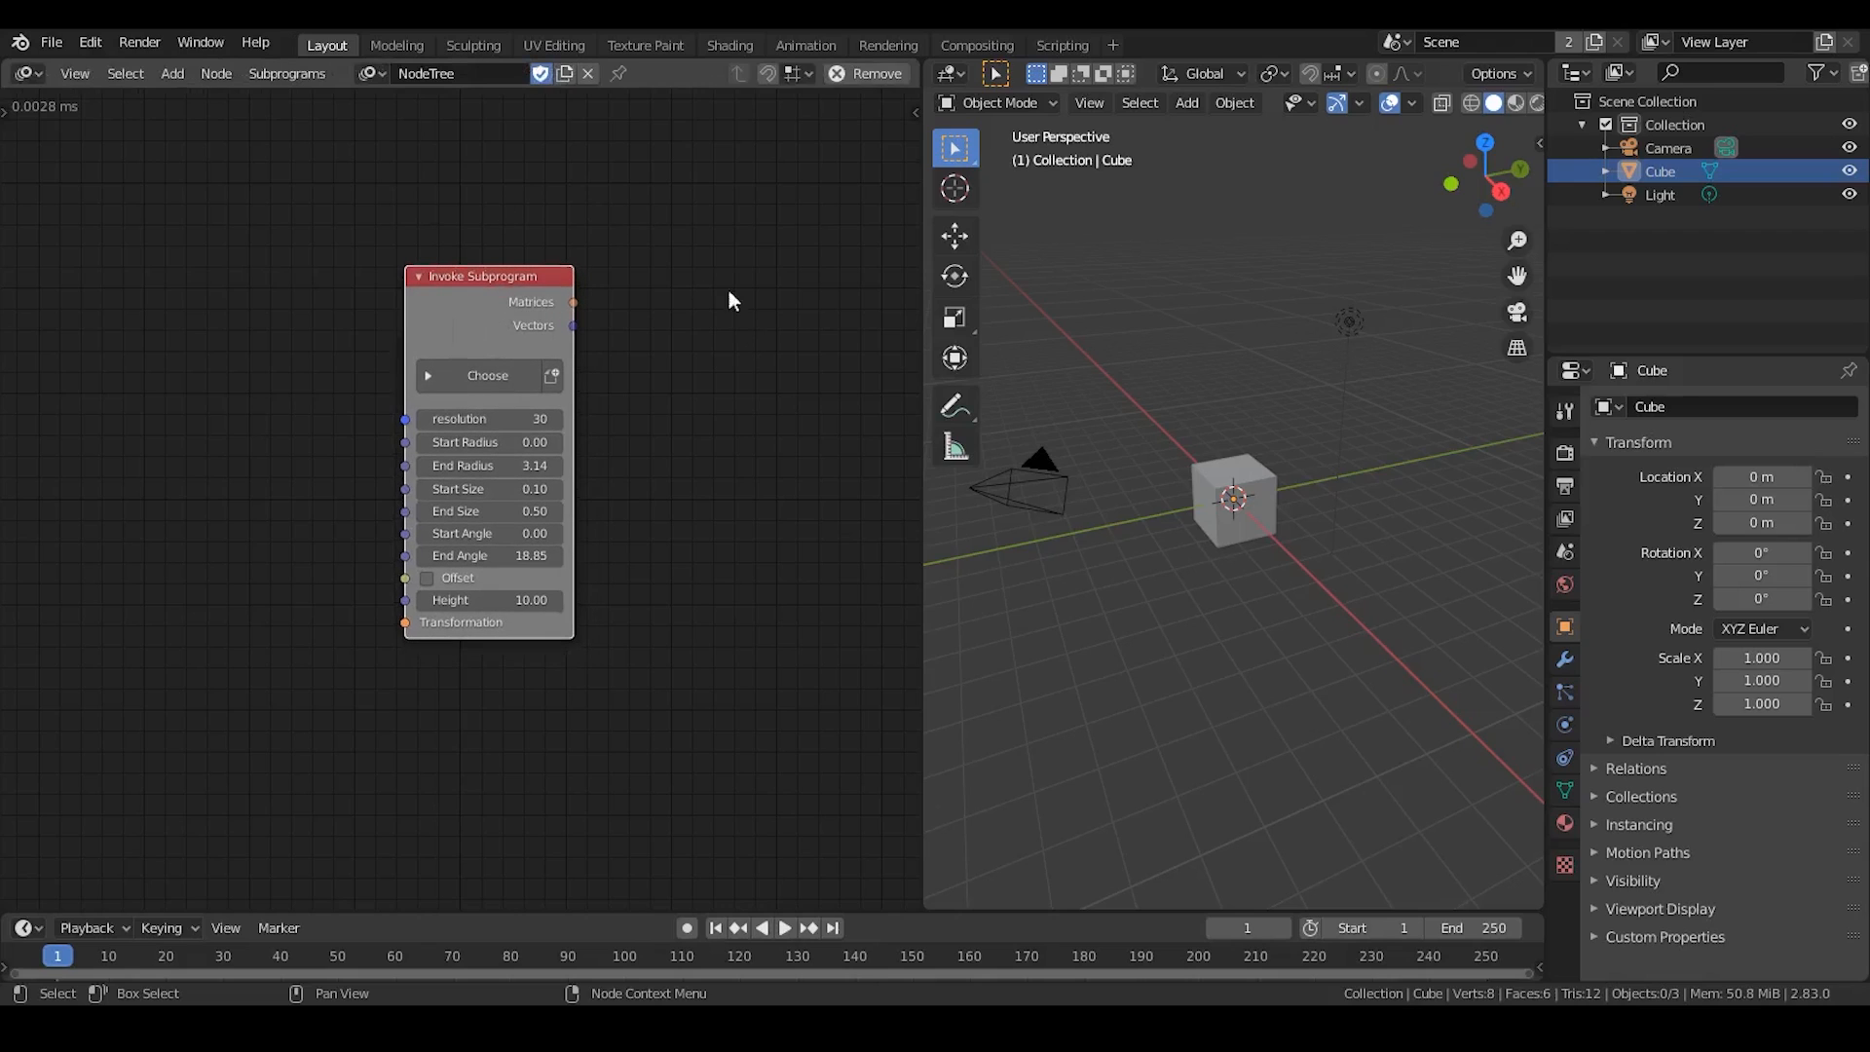
pyautogui.scroll(1, 487, 361)
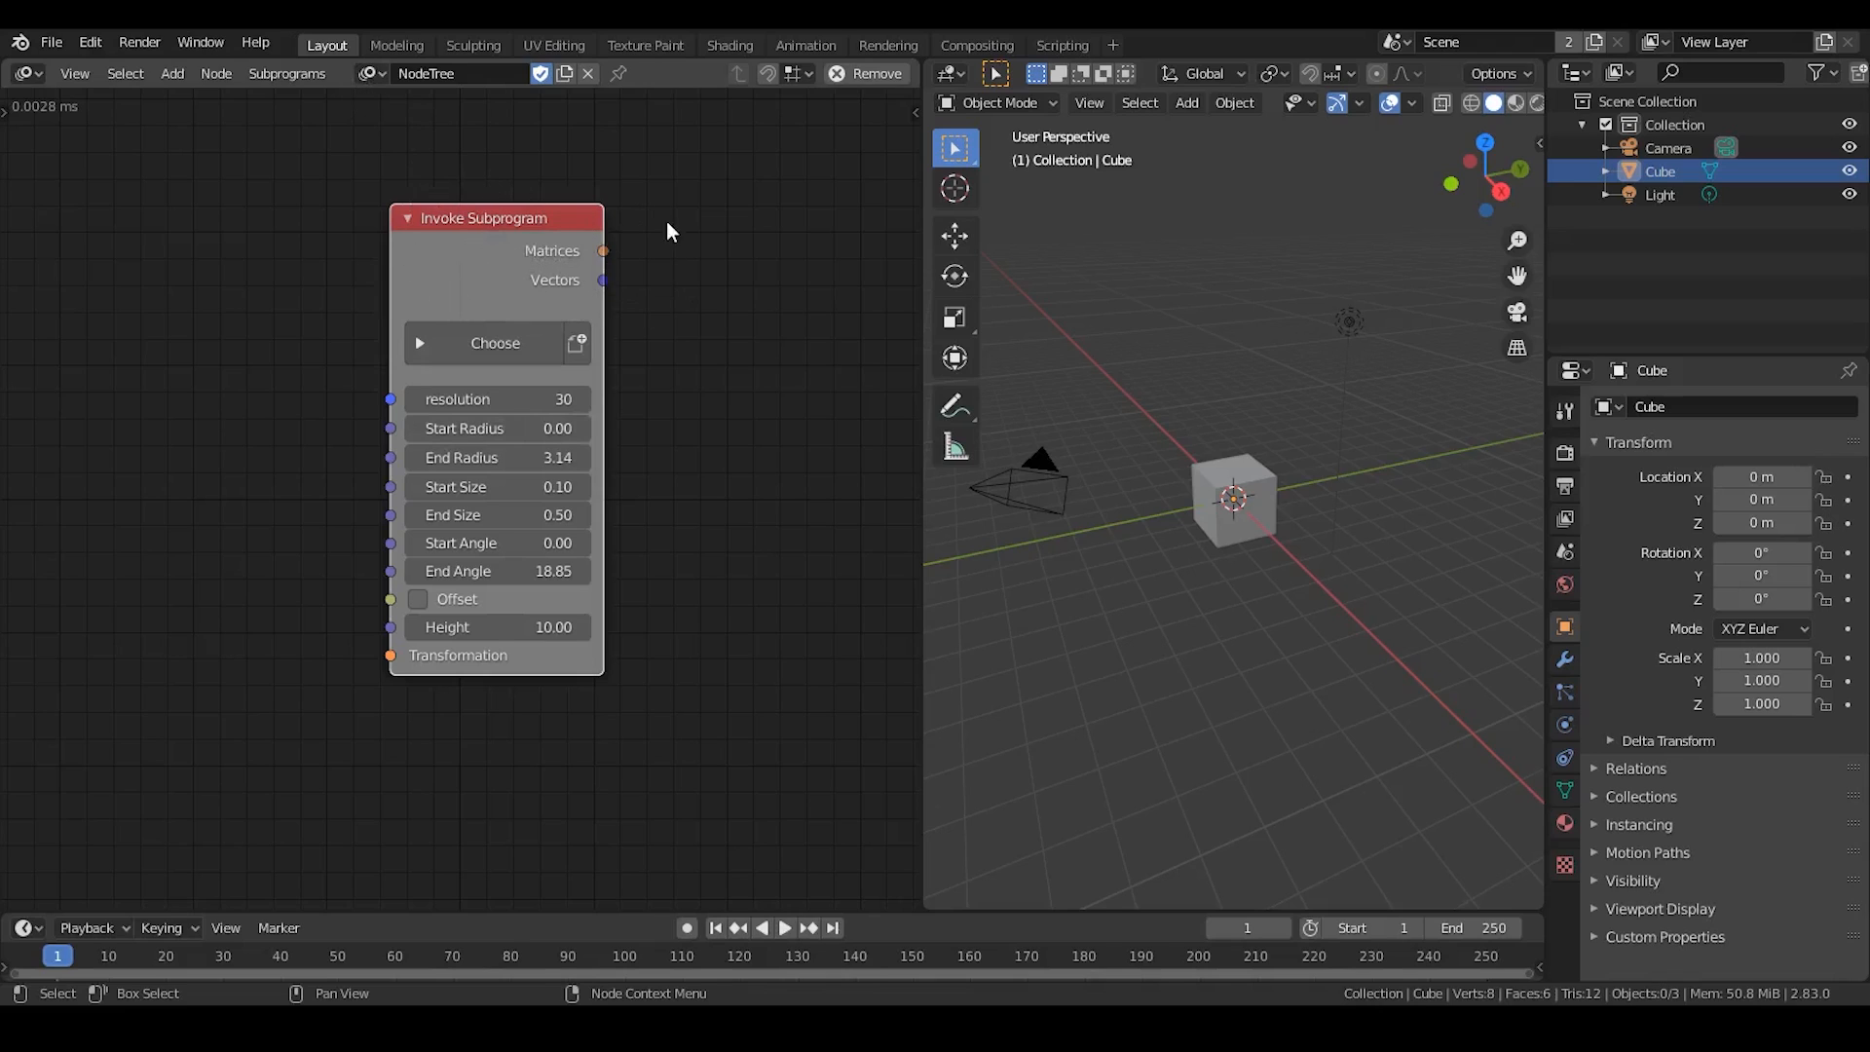
# Append the Preset and Preset2 node trees from the NodeTree folder of Appending.blend.
pyautogui.click(51, 42)
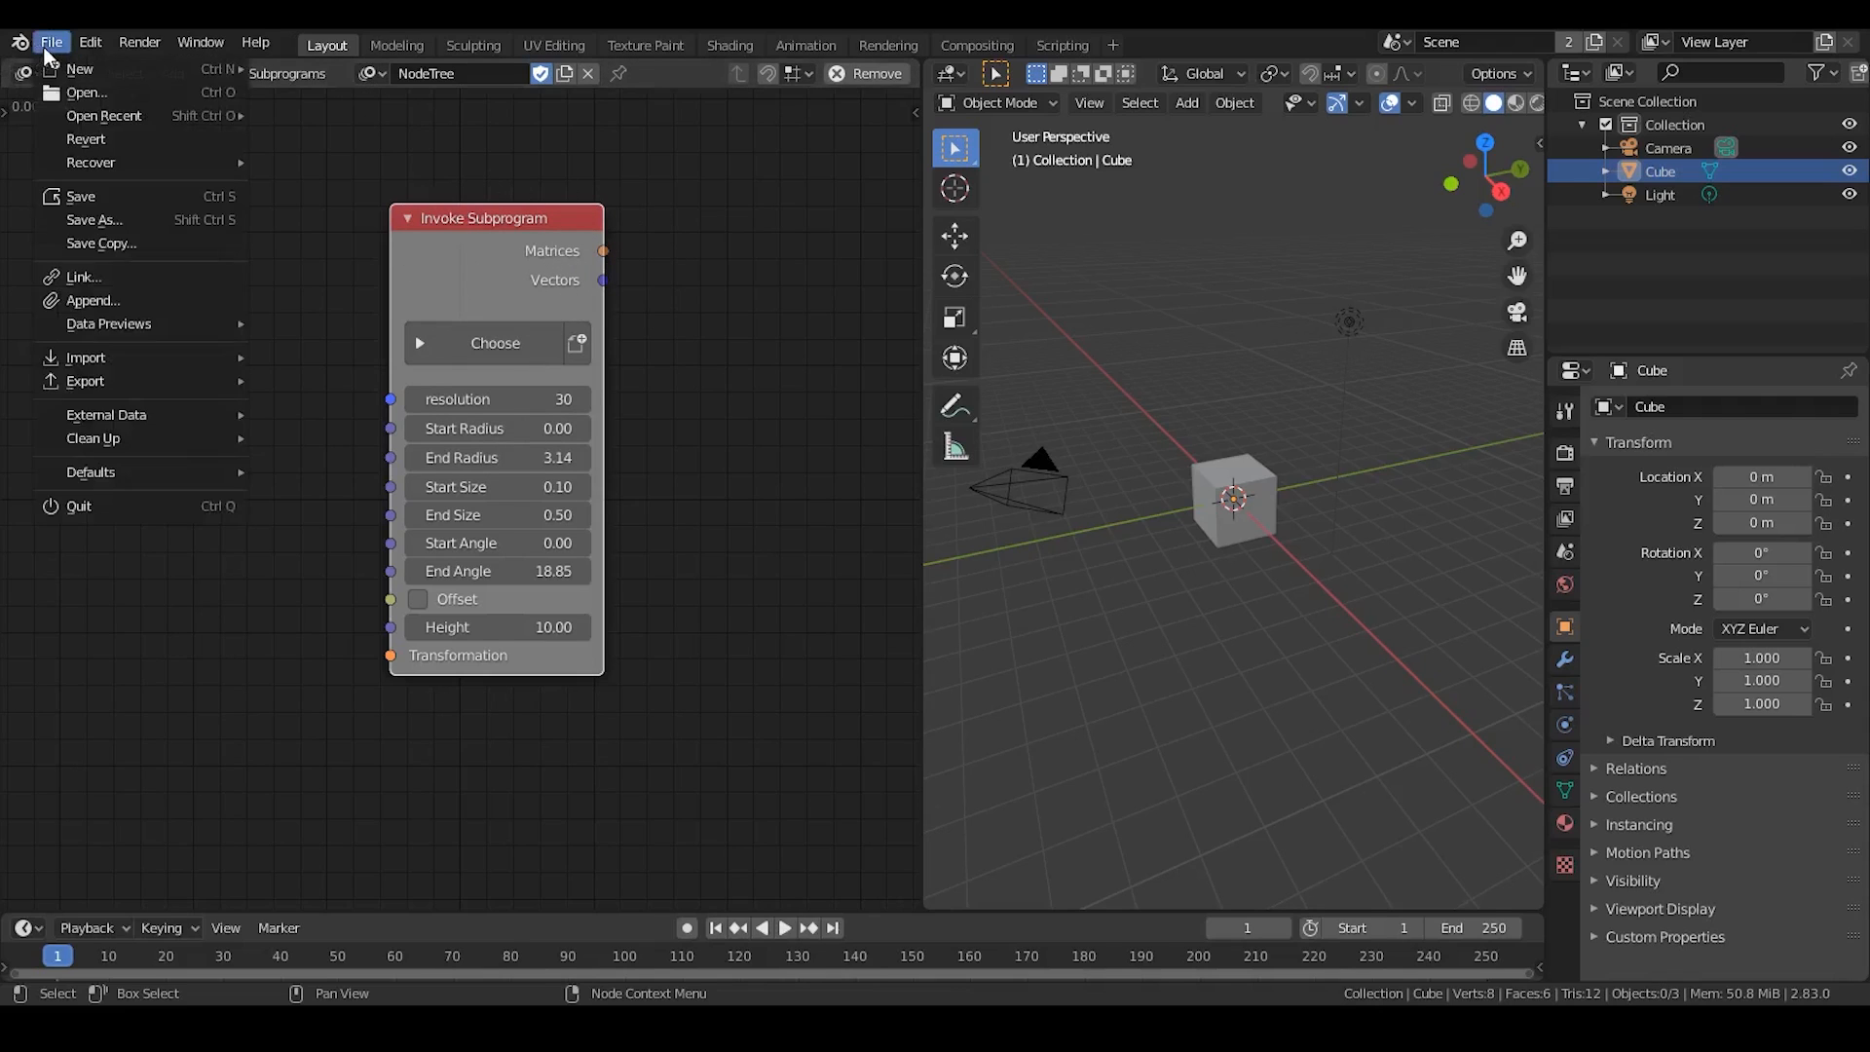
pyautogui.click(125, 302)
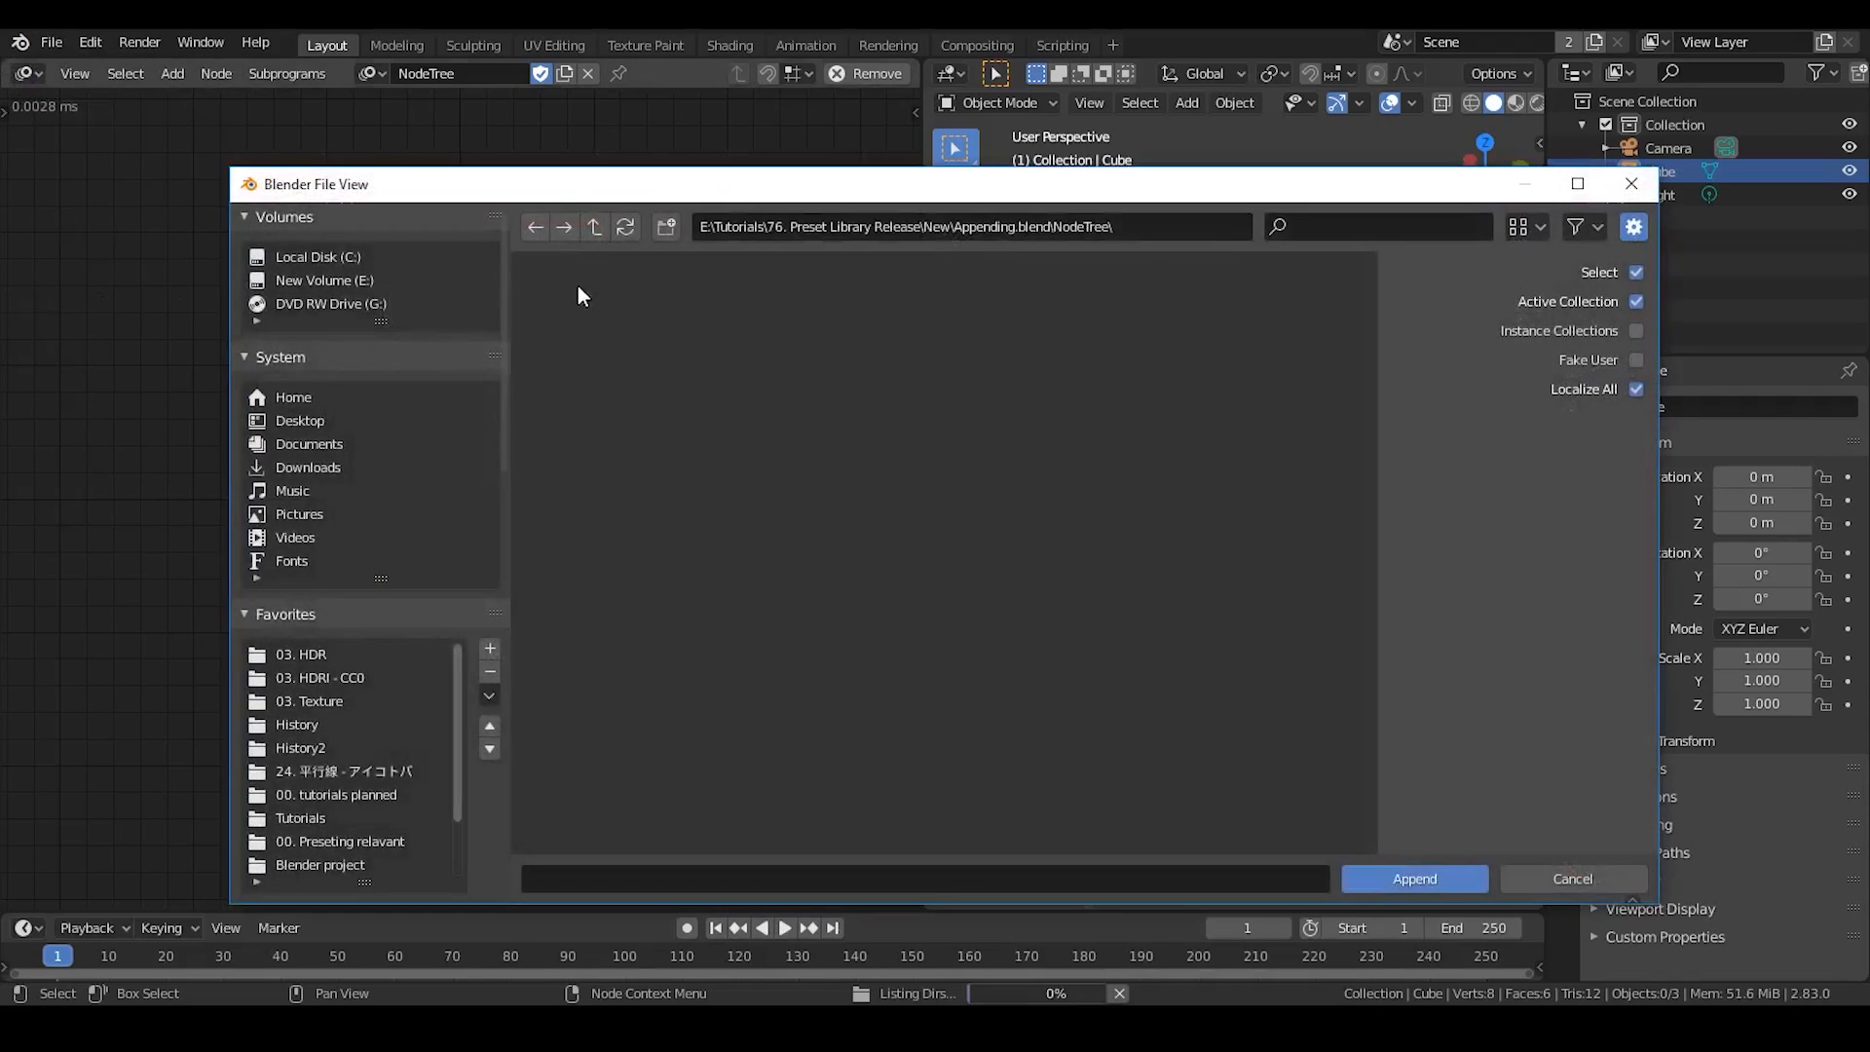
pyautogui.click(348, 357)
pyautogui.click(352, 383)
pyautogui.click(609, 360)
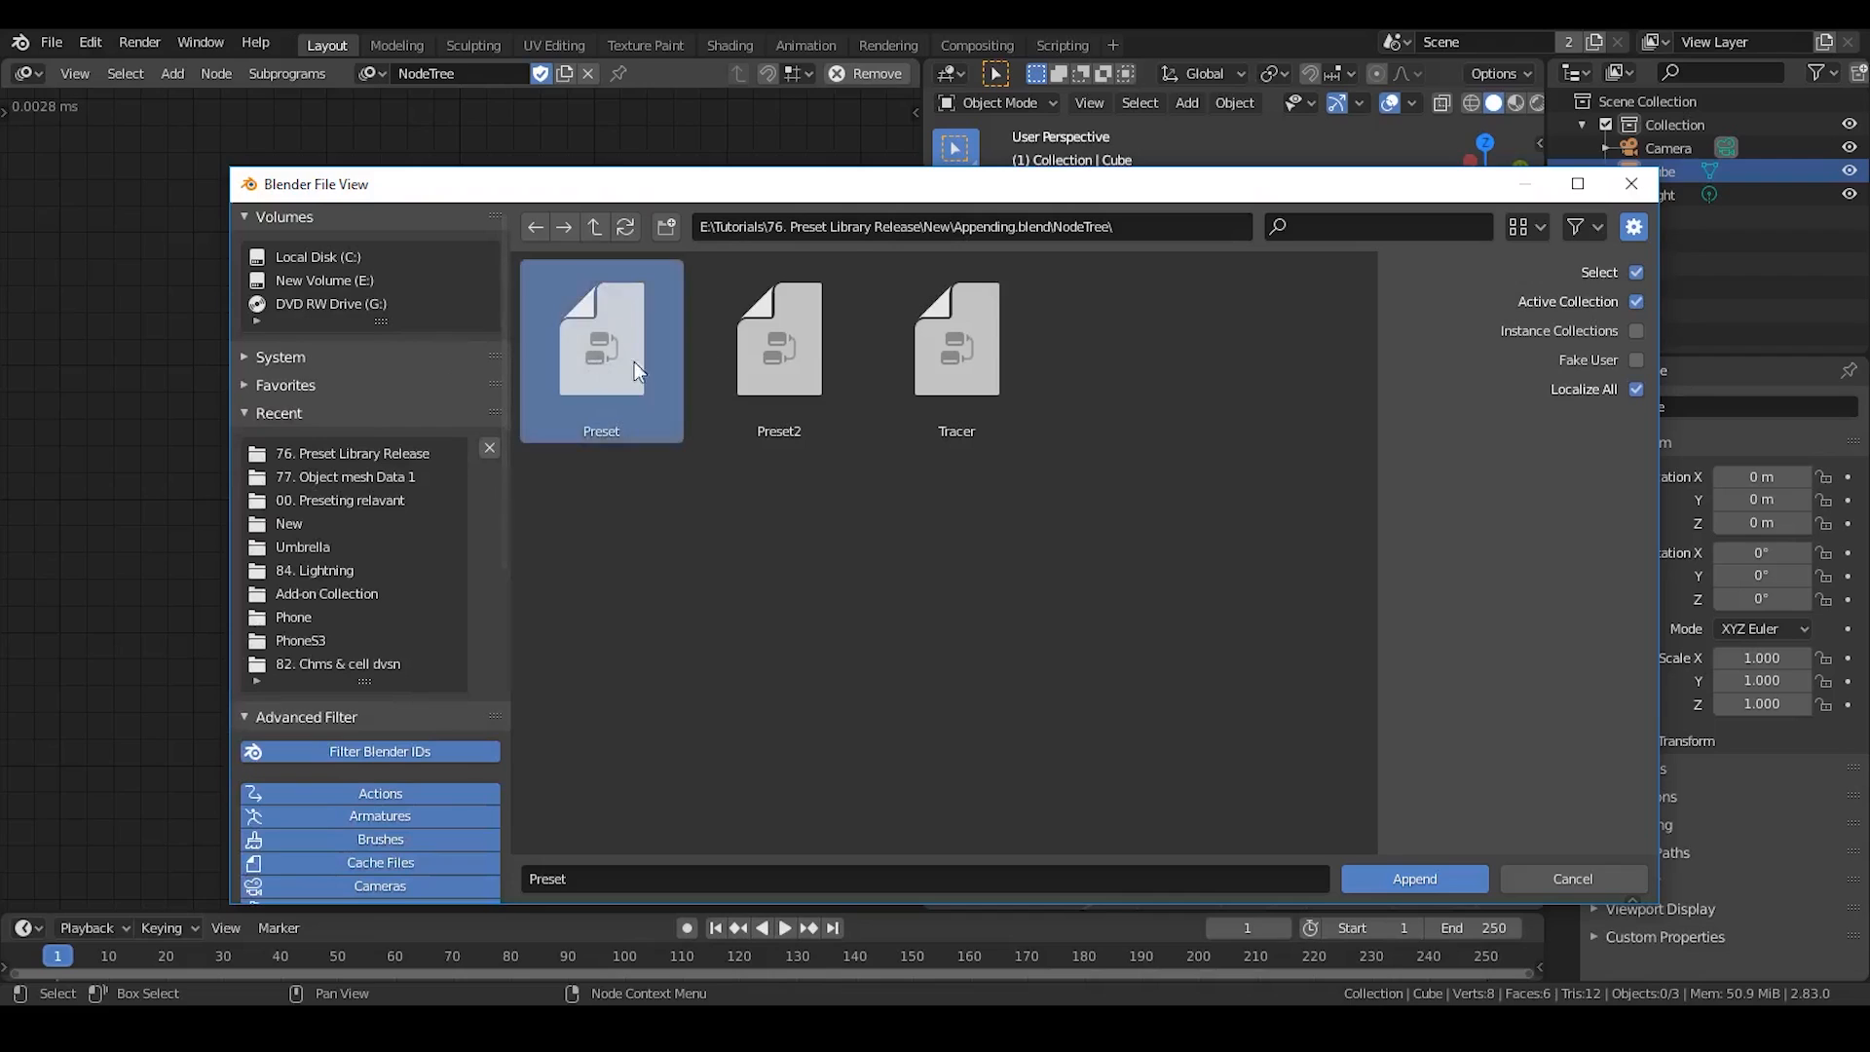
pyautogui.keyDown('shift'); pyautogui.click(757, 377); pyautogui.keyUp('shift')
pyautogui.click(1377, 865)
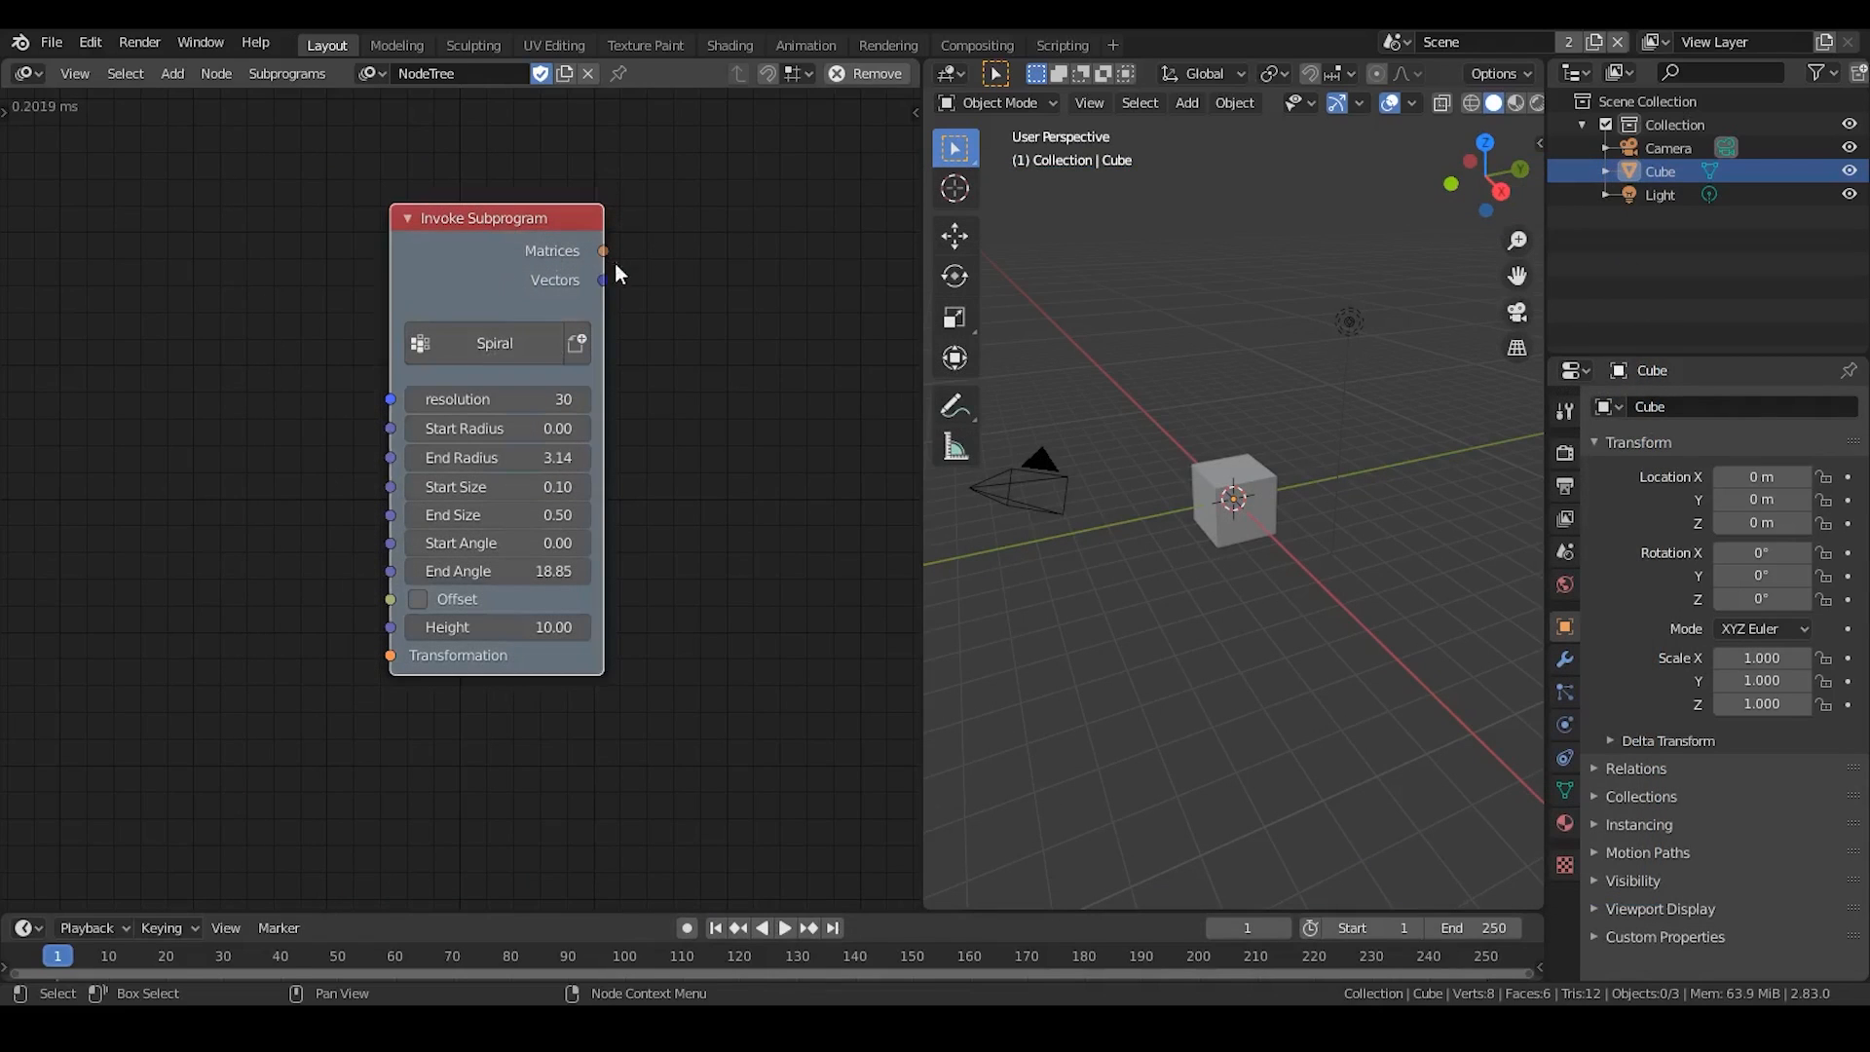
# Load the Preset node tree and inspect the item properties of the Mirror value subprogram's Group Input node.
pyautogui.click(375, 68)
pyautogui.click(419, 129)
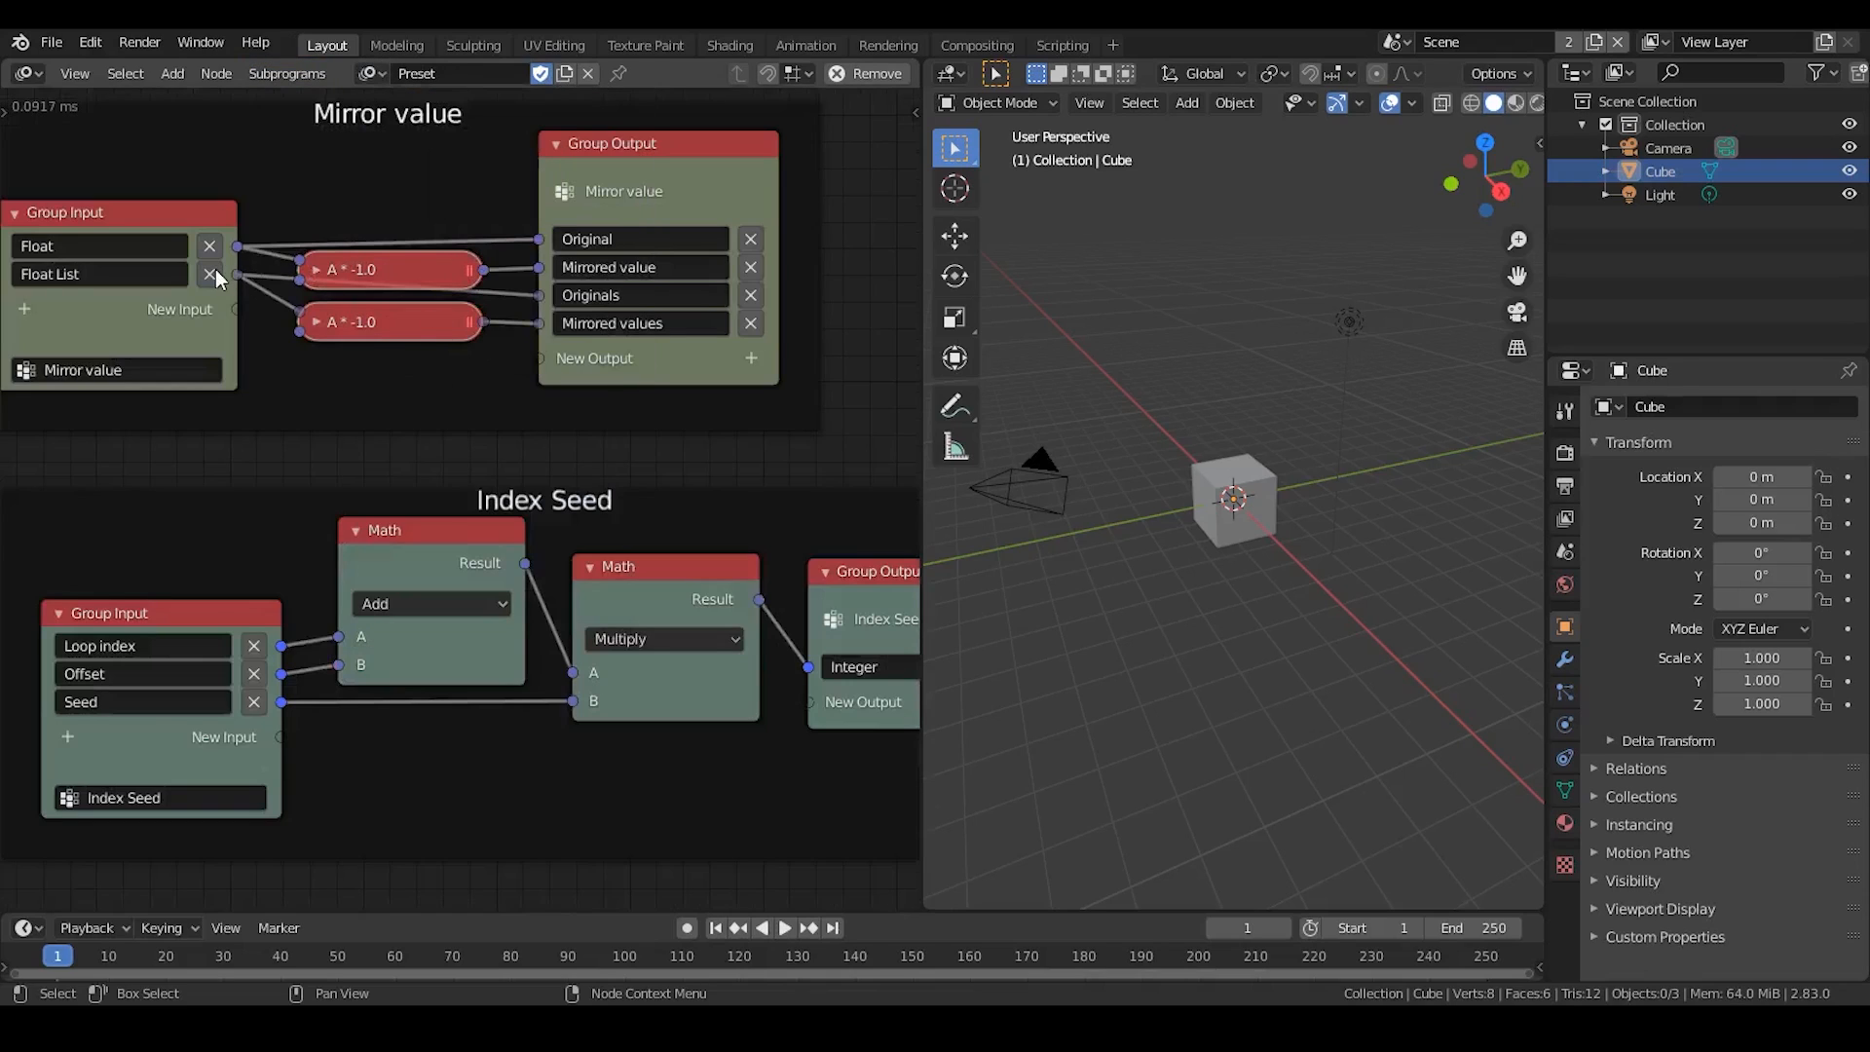
pyautogui.moveTo(215, 269); pyautogui.dragTo(518, 242, button='middle')
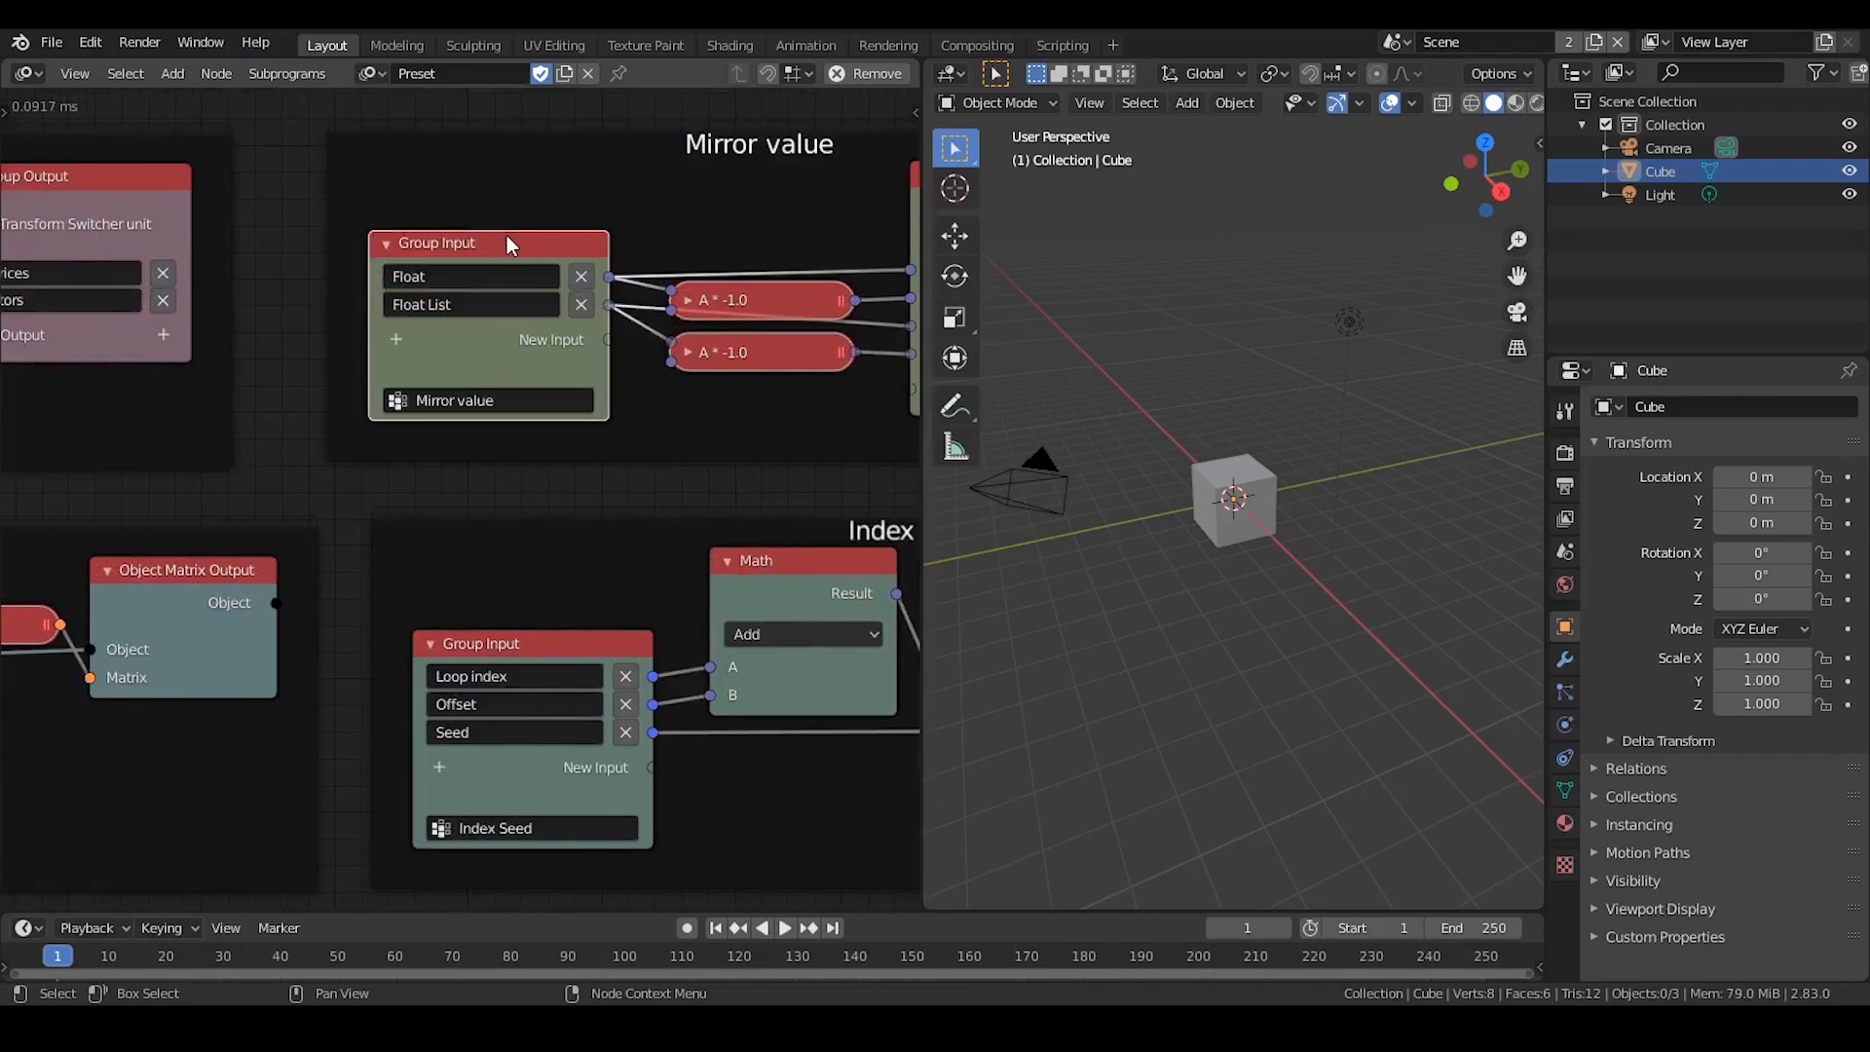
pyautogui.press('n')
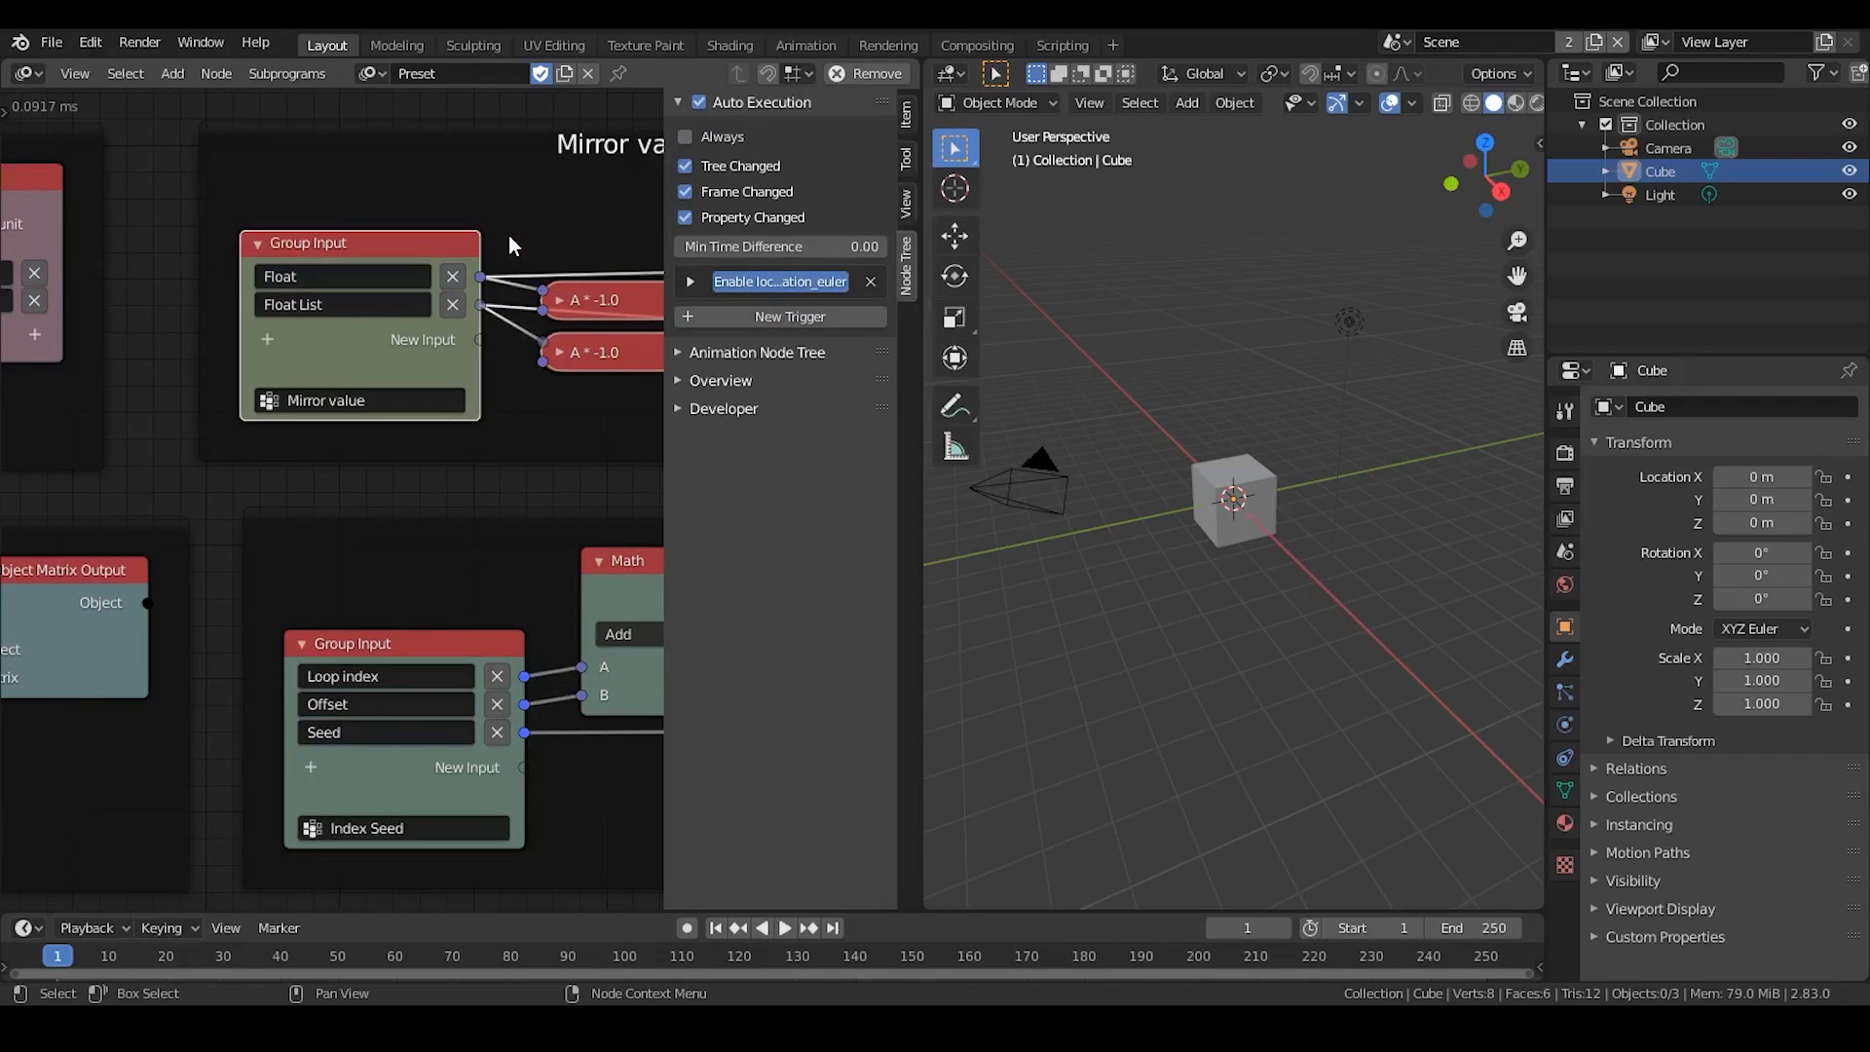
pyautogui.click(907, 115)
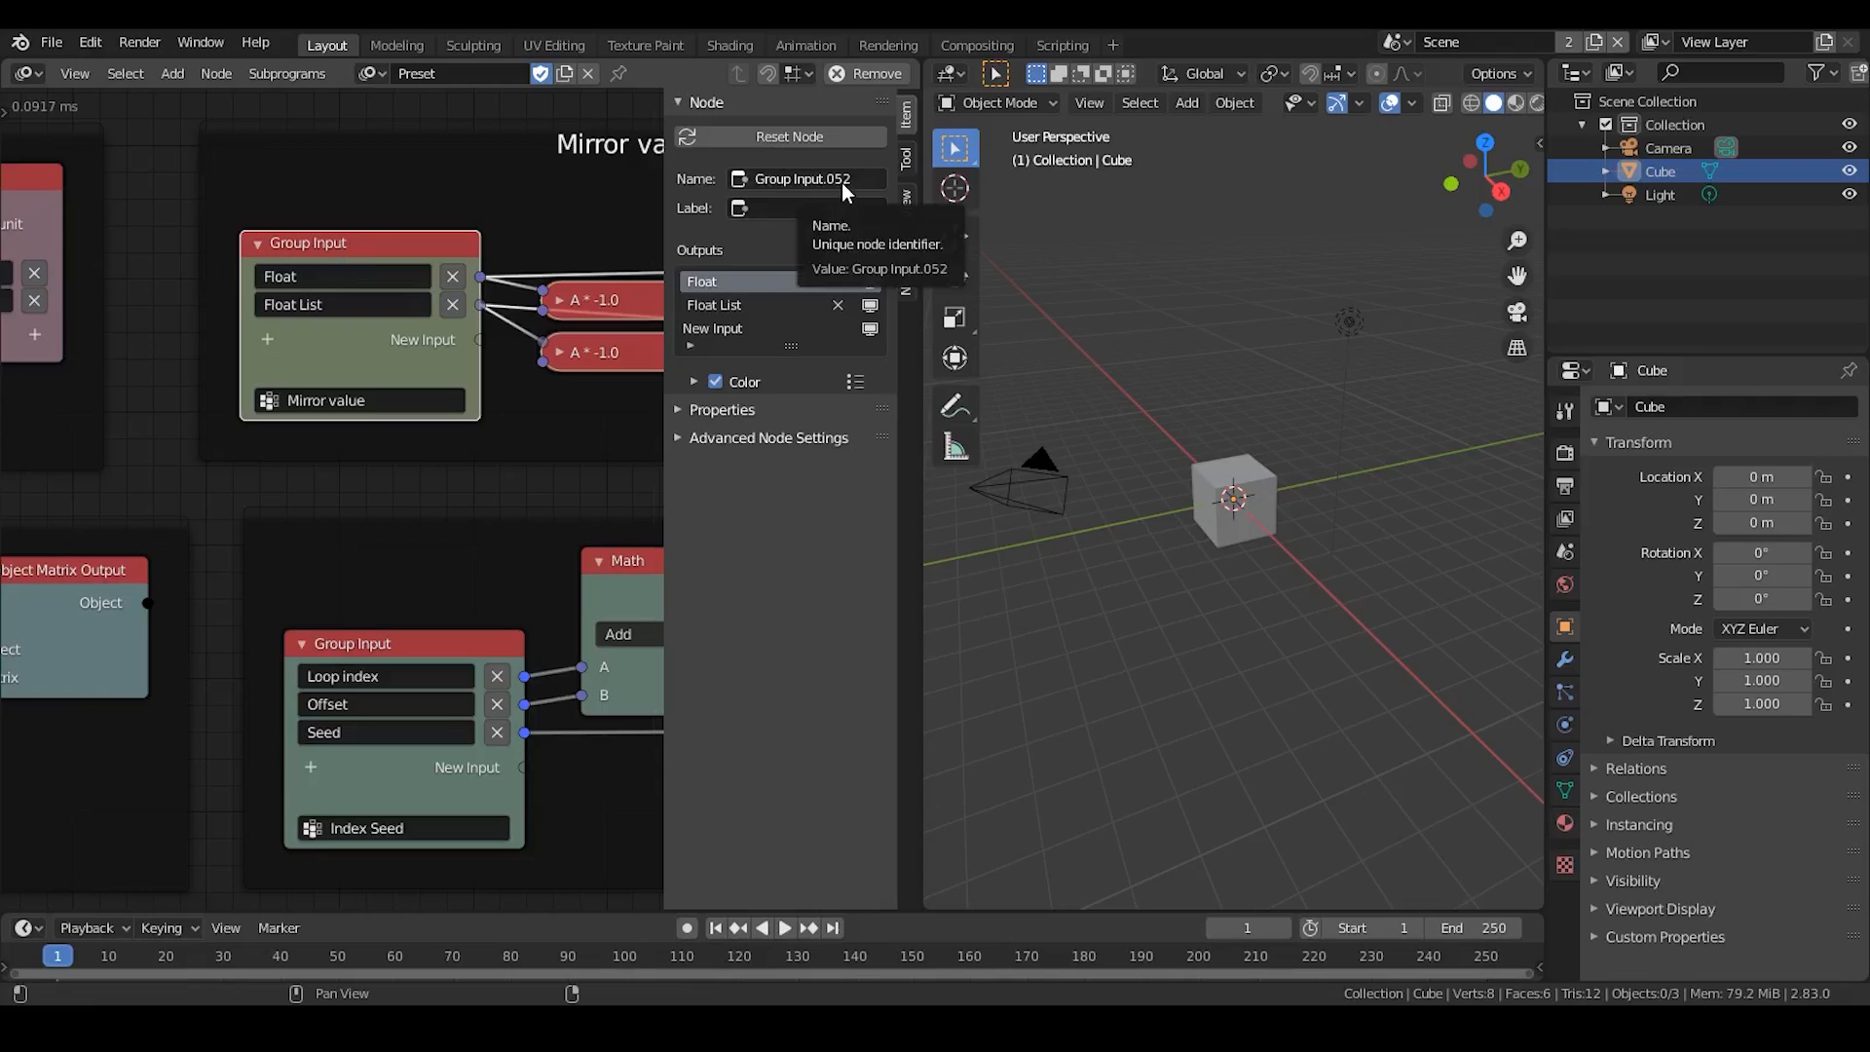
# Return to the NodeTree node tree, delete its Spiral Invoke Subprogram node and hide the sidebar.
pyautogui.click(372, 73)
pyautogui.click(404, 104)
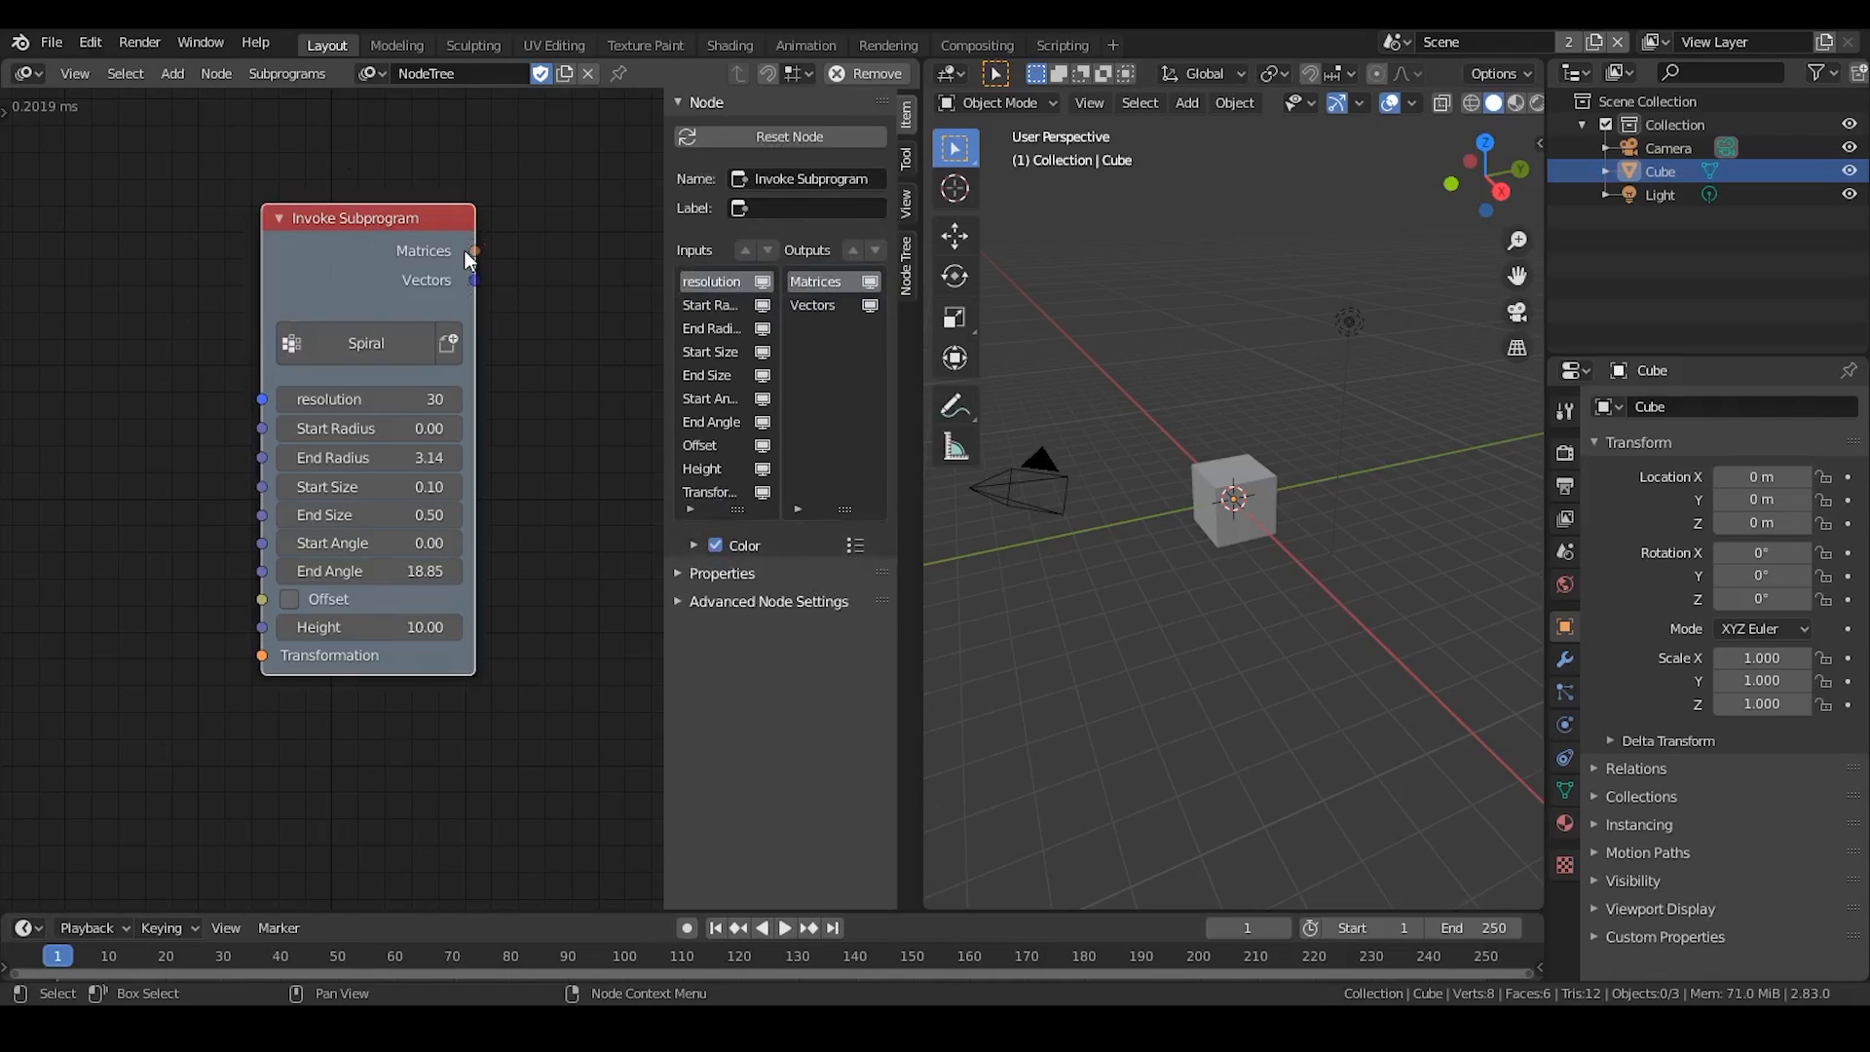
pyautogui.press('x')
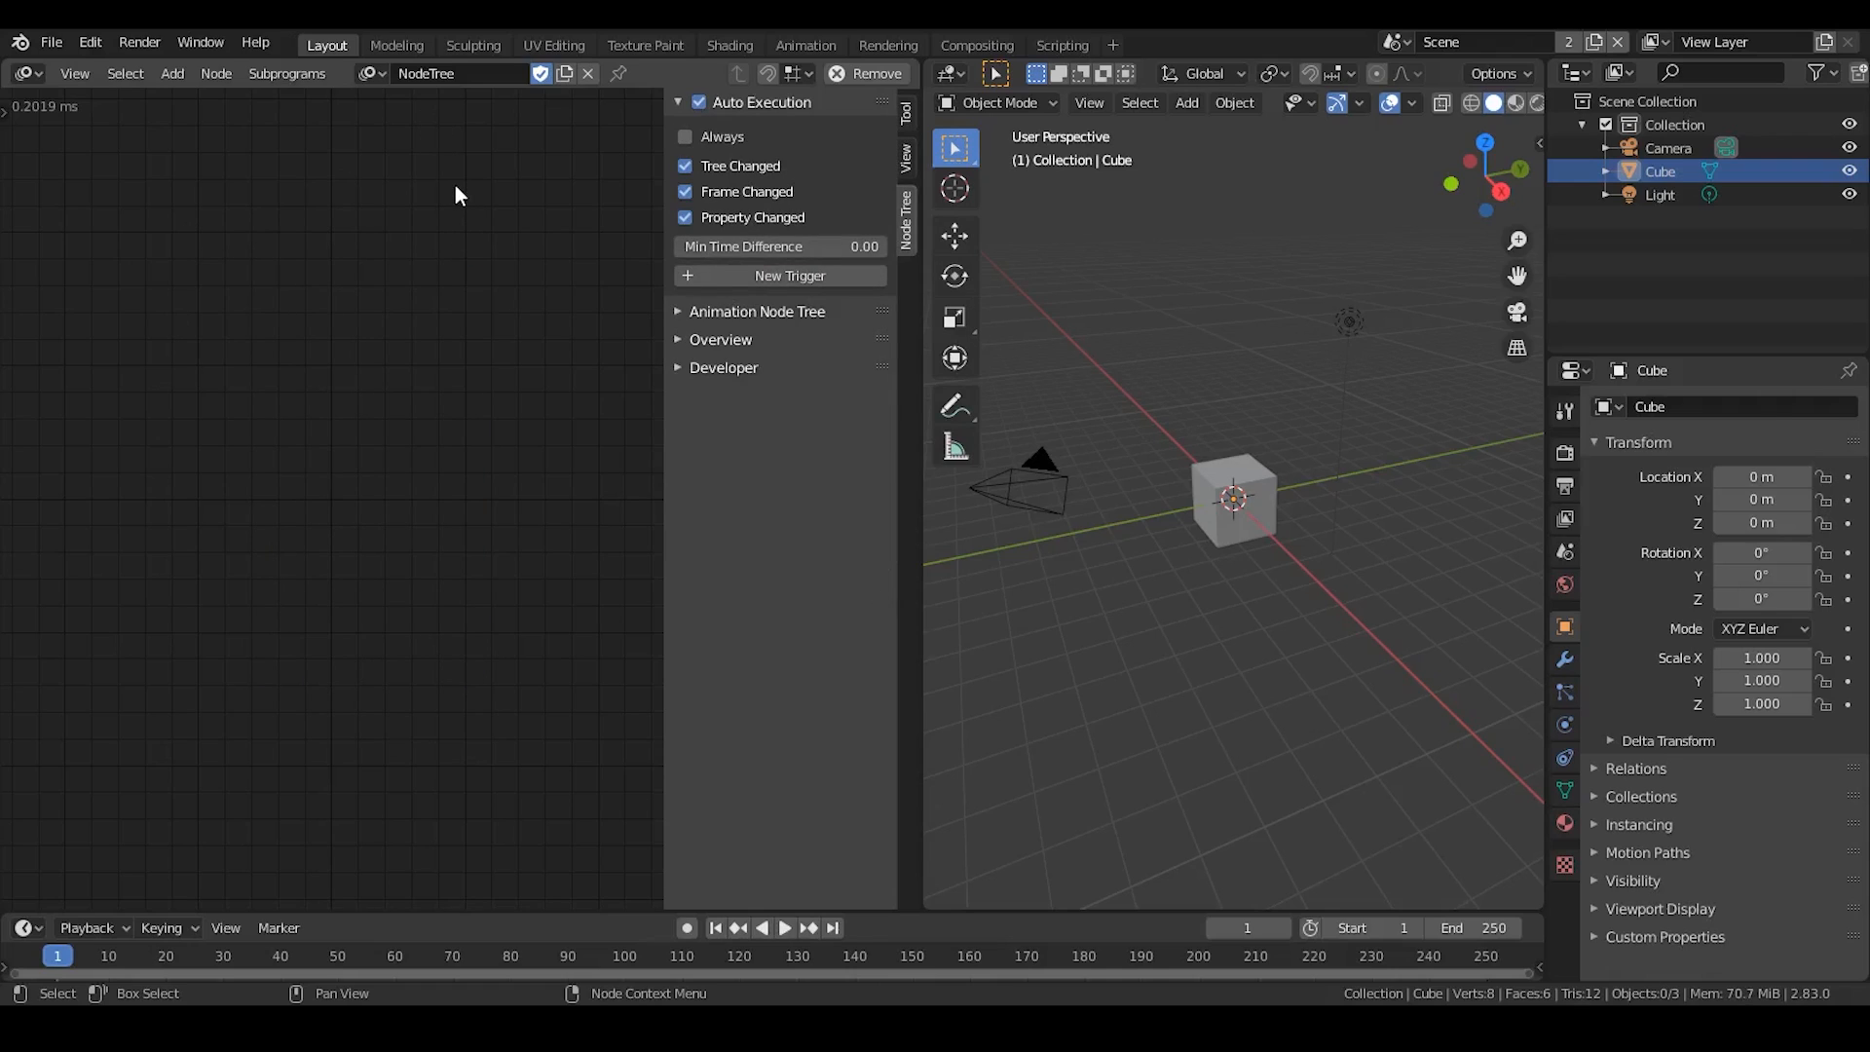
pyautogui.press('n')
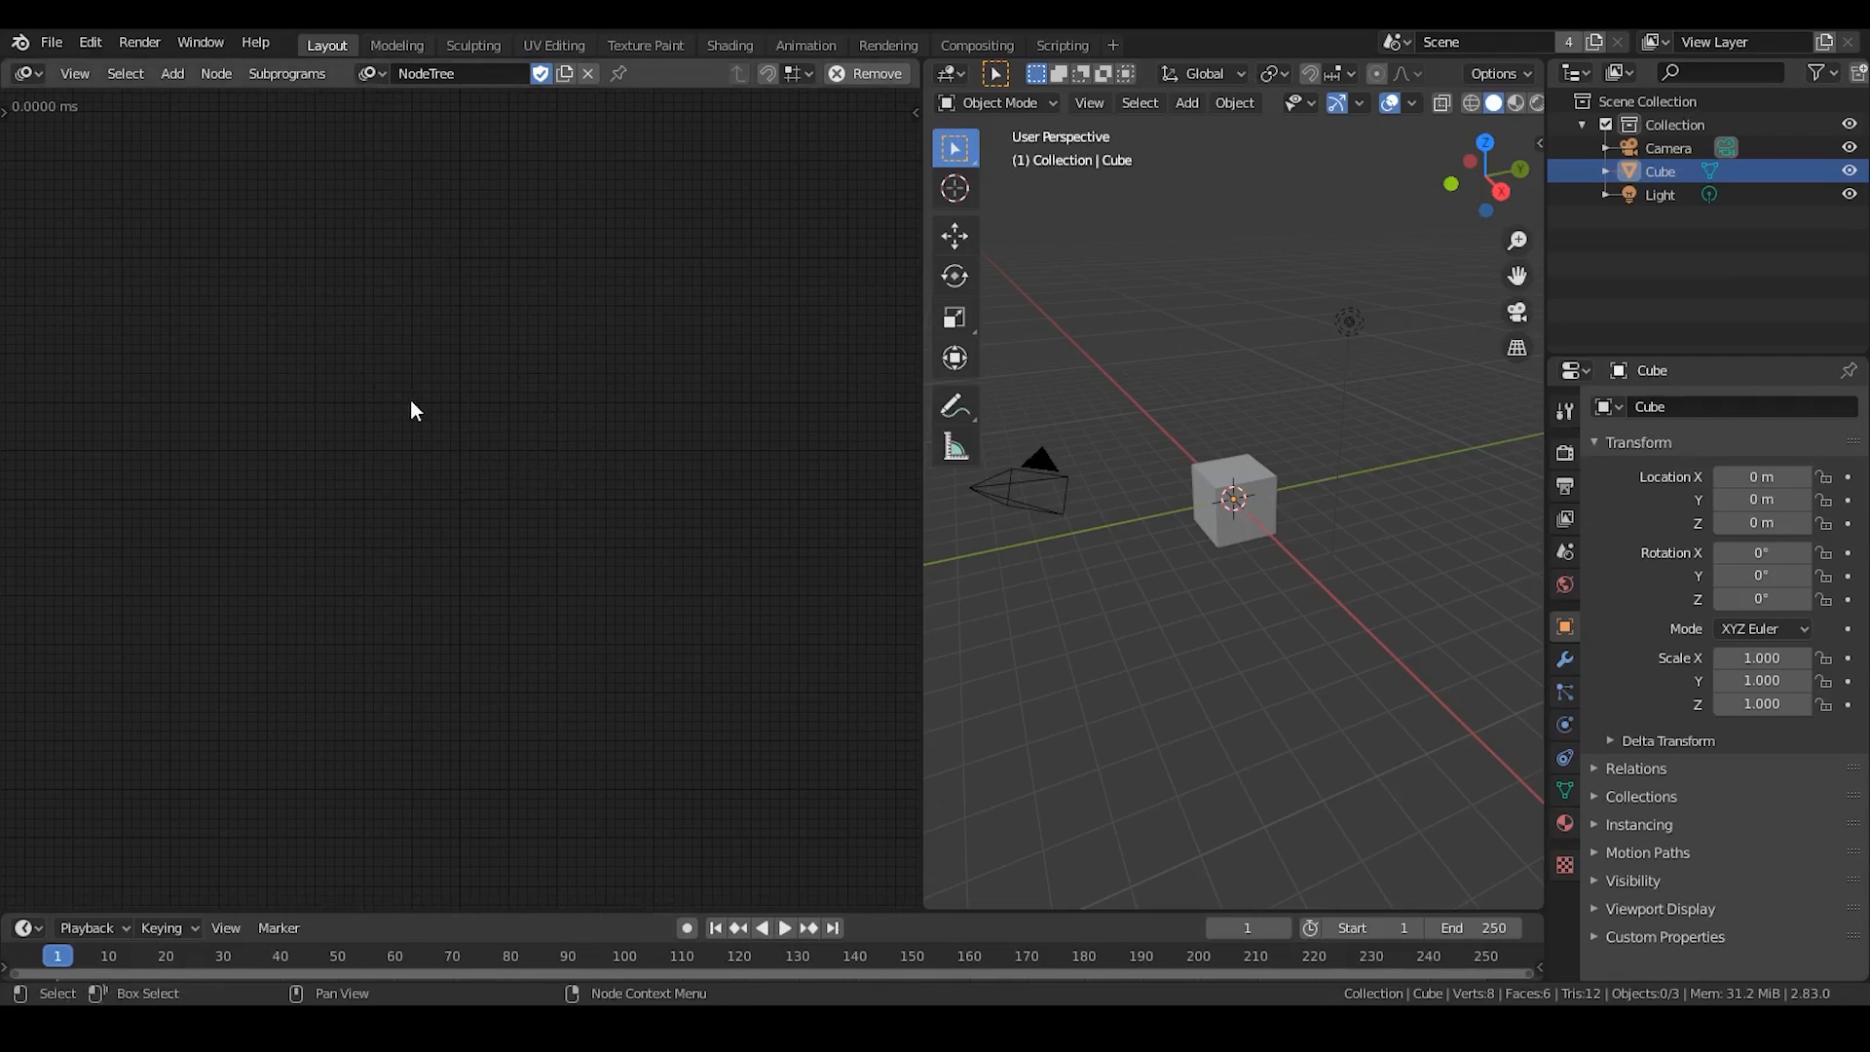
# Search the nodes for "constan" and add the "constan for pi" subprogram to the NodeTree node tree.
pyautogui.hotkey('ctrl', 'a')
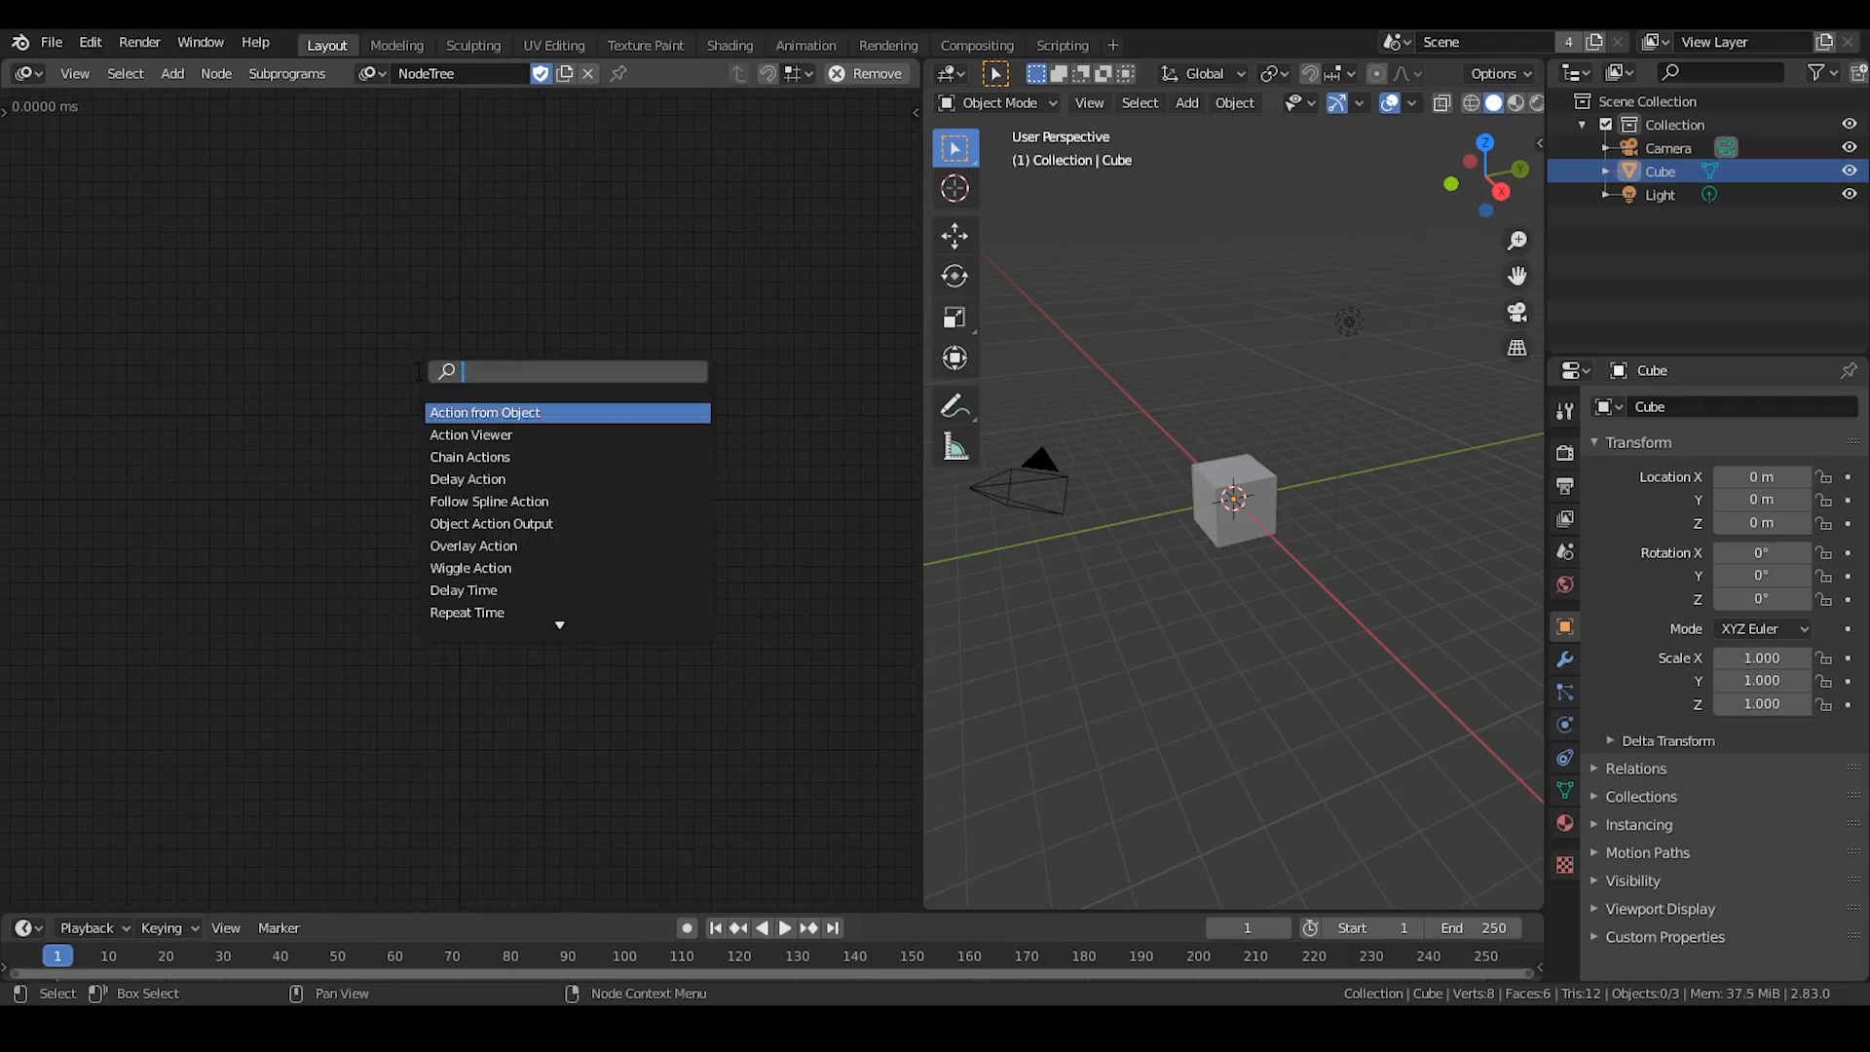
pyautogui.write('constant')
pyautogui.press('Down')
pyautogui.press('BackSpace')
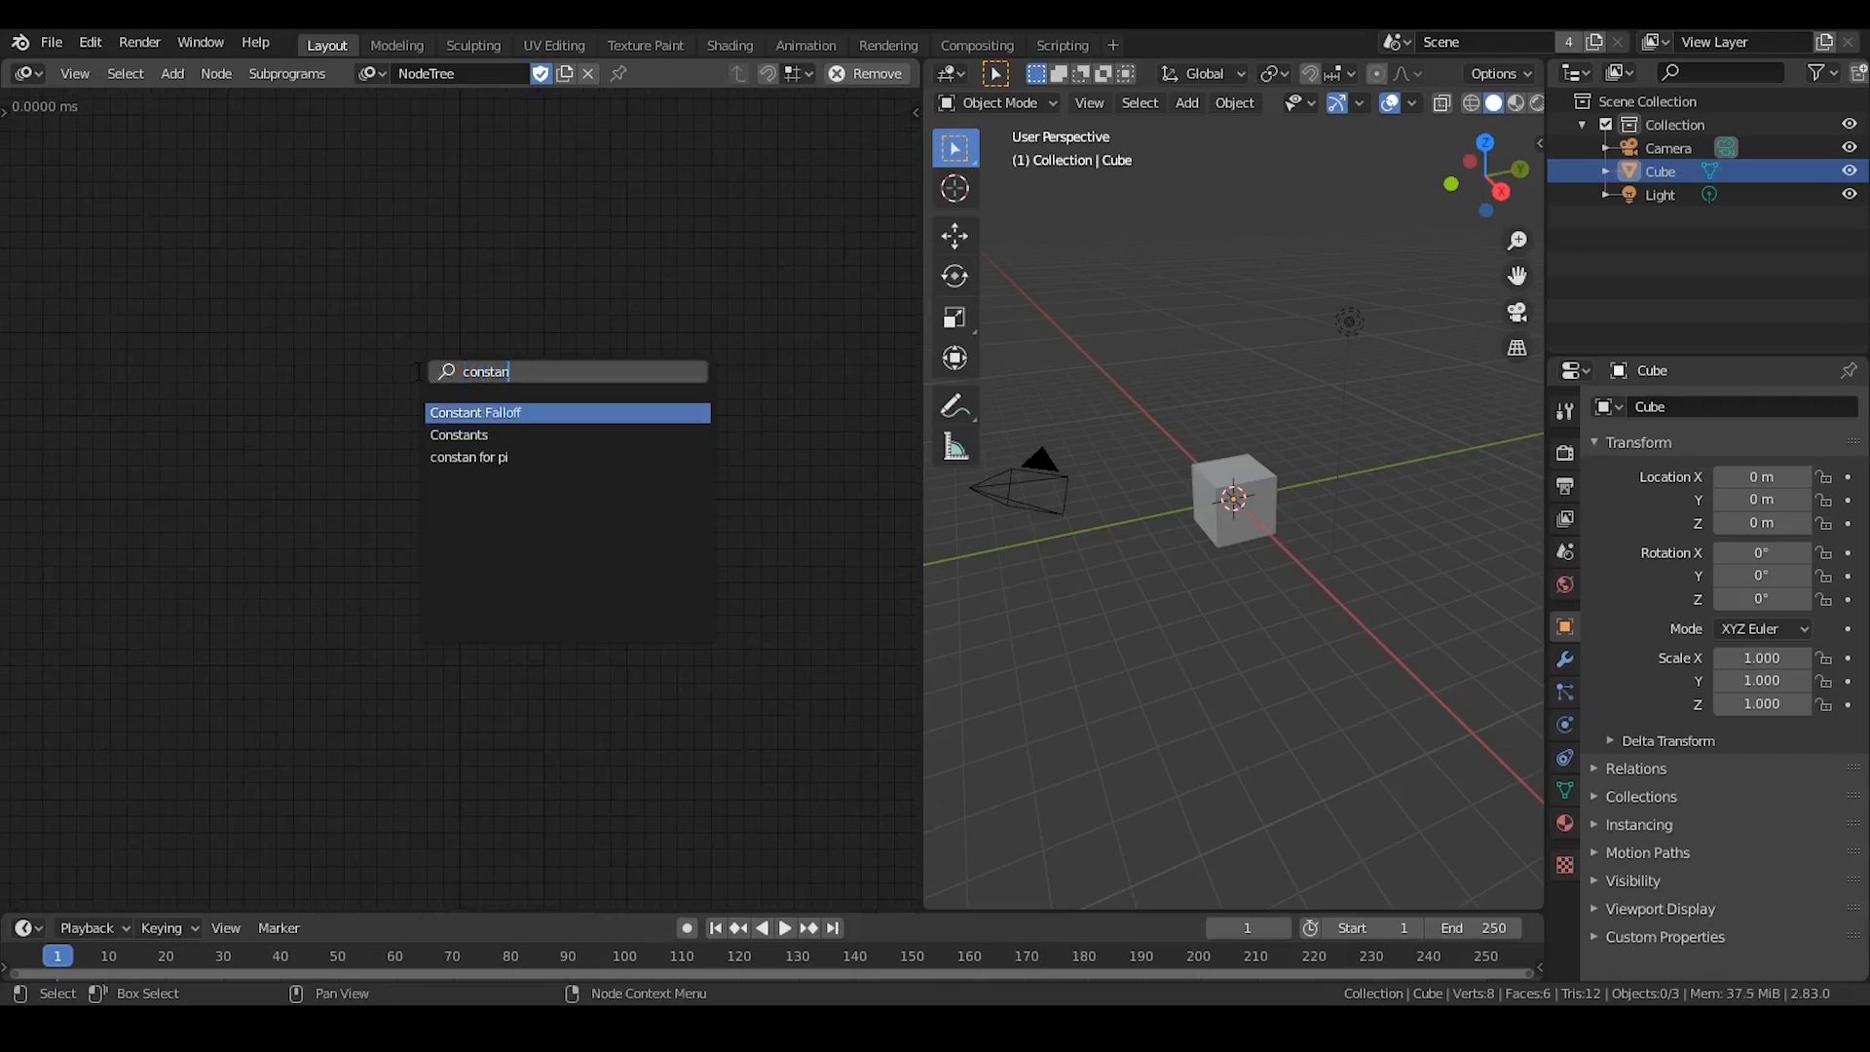
pyautogui.press('Down')
pyautogui.press('Down')
pyautogui.press('Return')
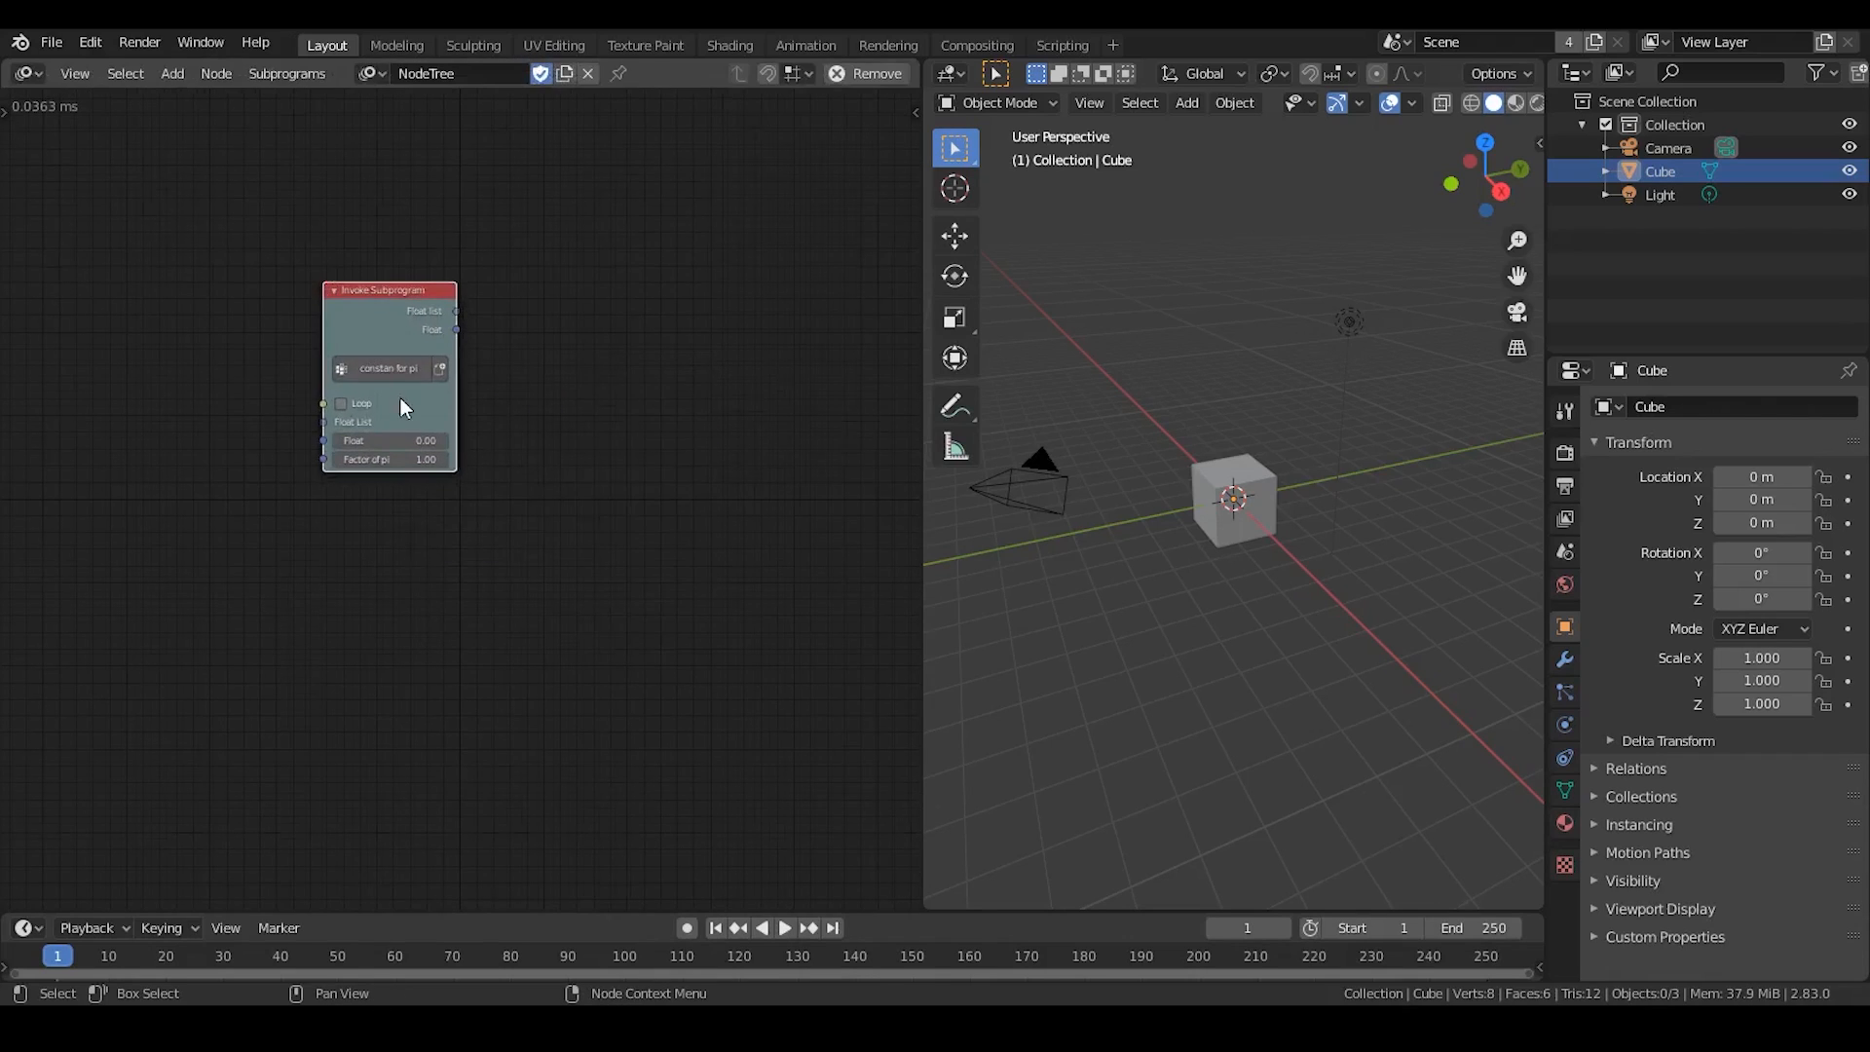
pyautogui.click(364, 446)
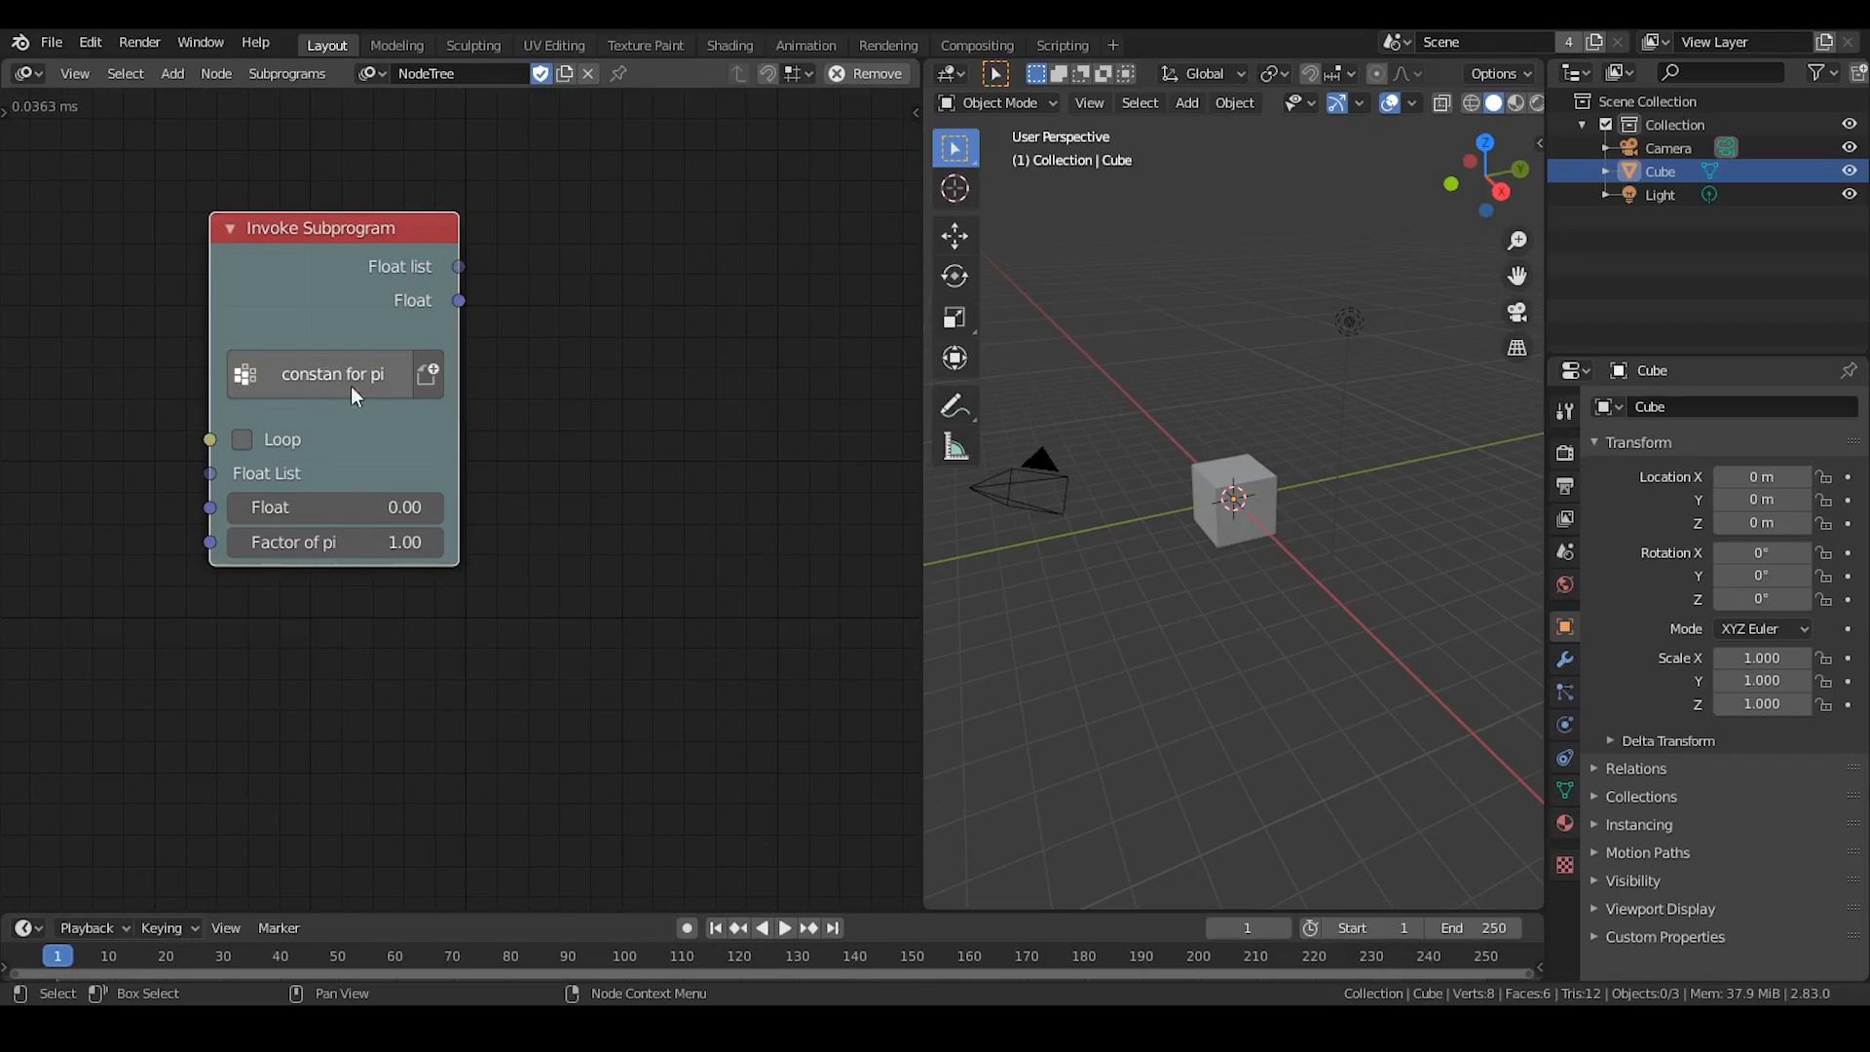
# Add a Constants node beside the "constan for pi" node for comparison and delete it again.
pyautogui.hotkey('ctrl', 'a')
pyautogui.write('c')
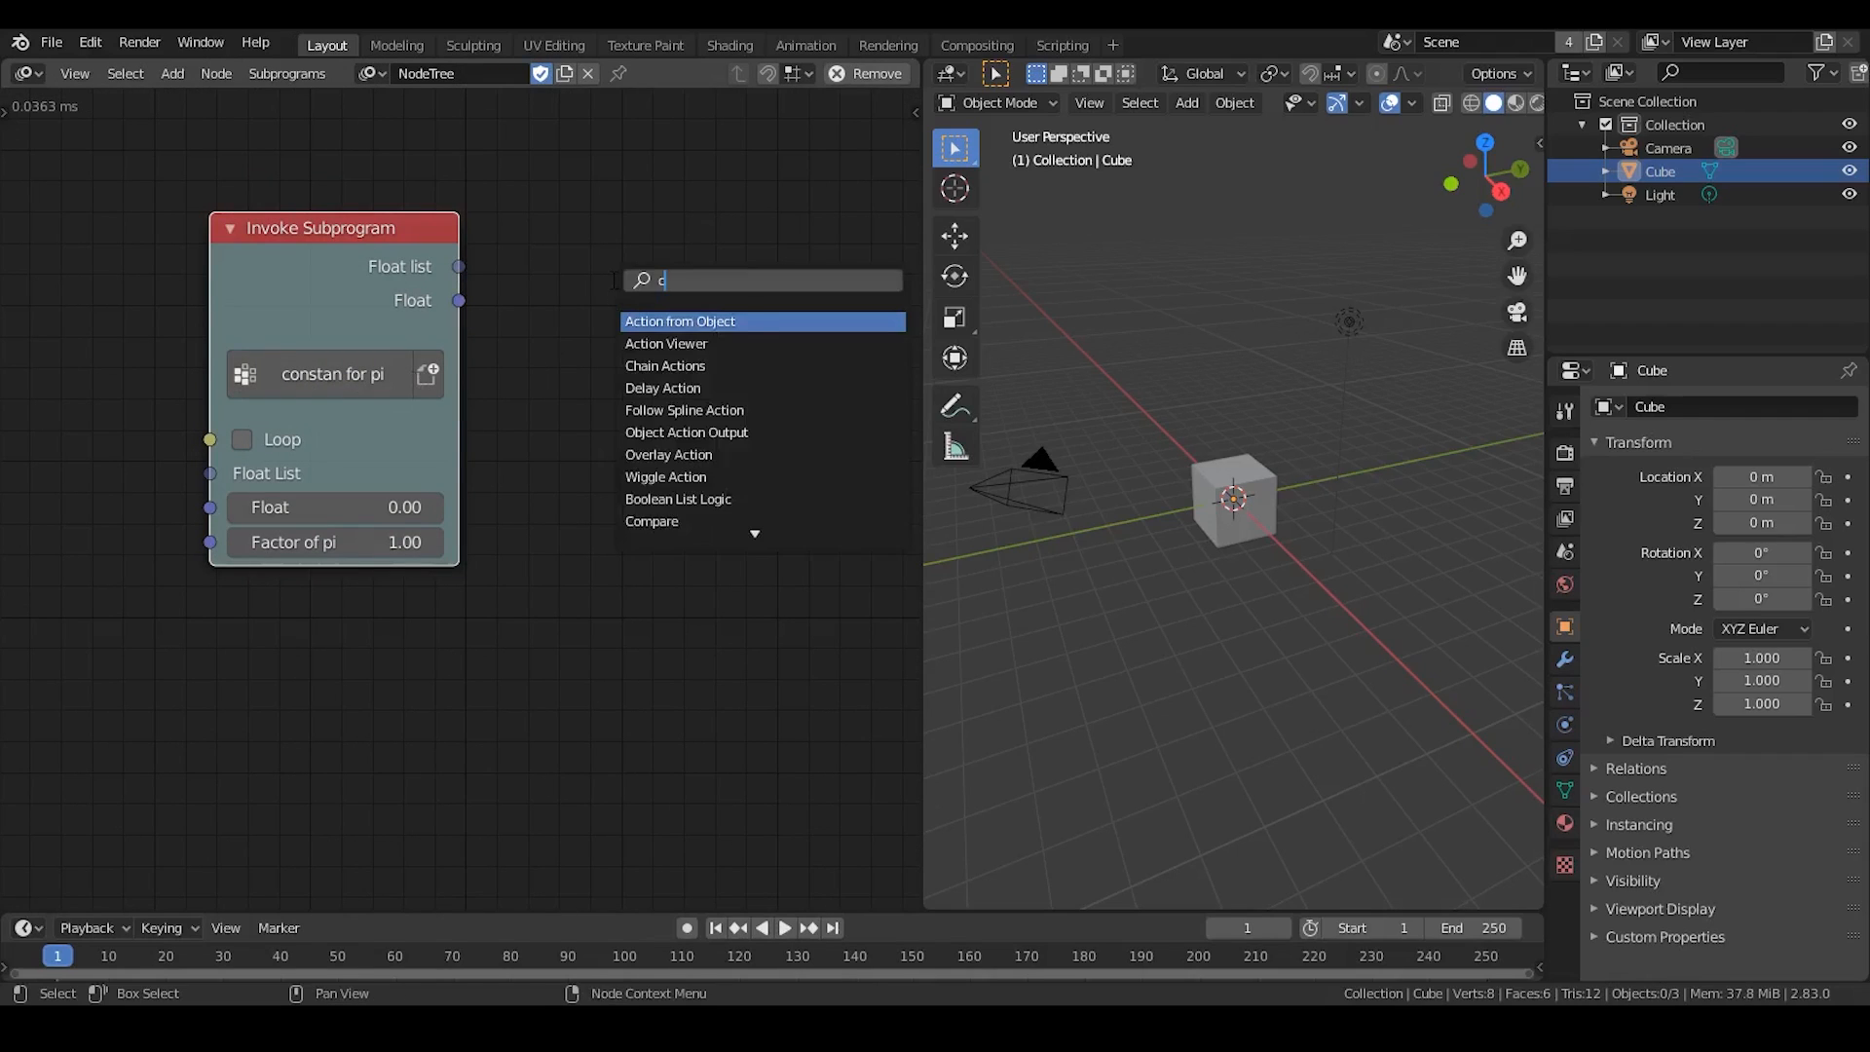
pyautogui.write('onstant')
pyautogui.press('Down')
pyautogui.press('Return')
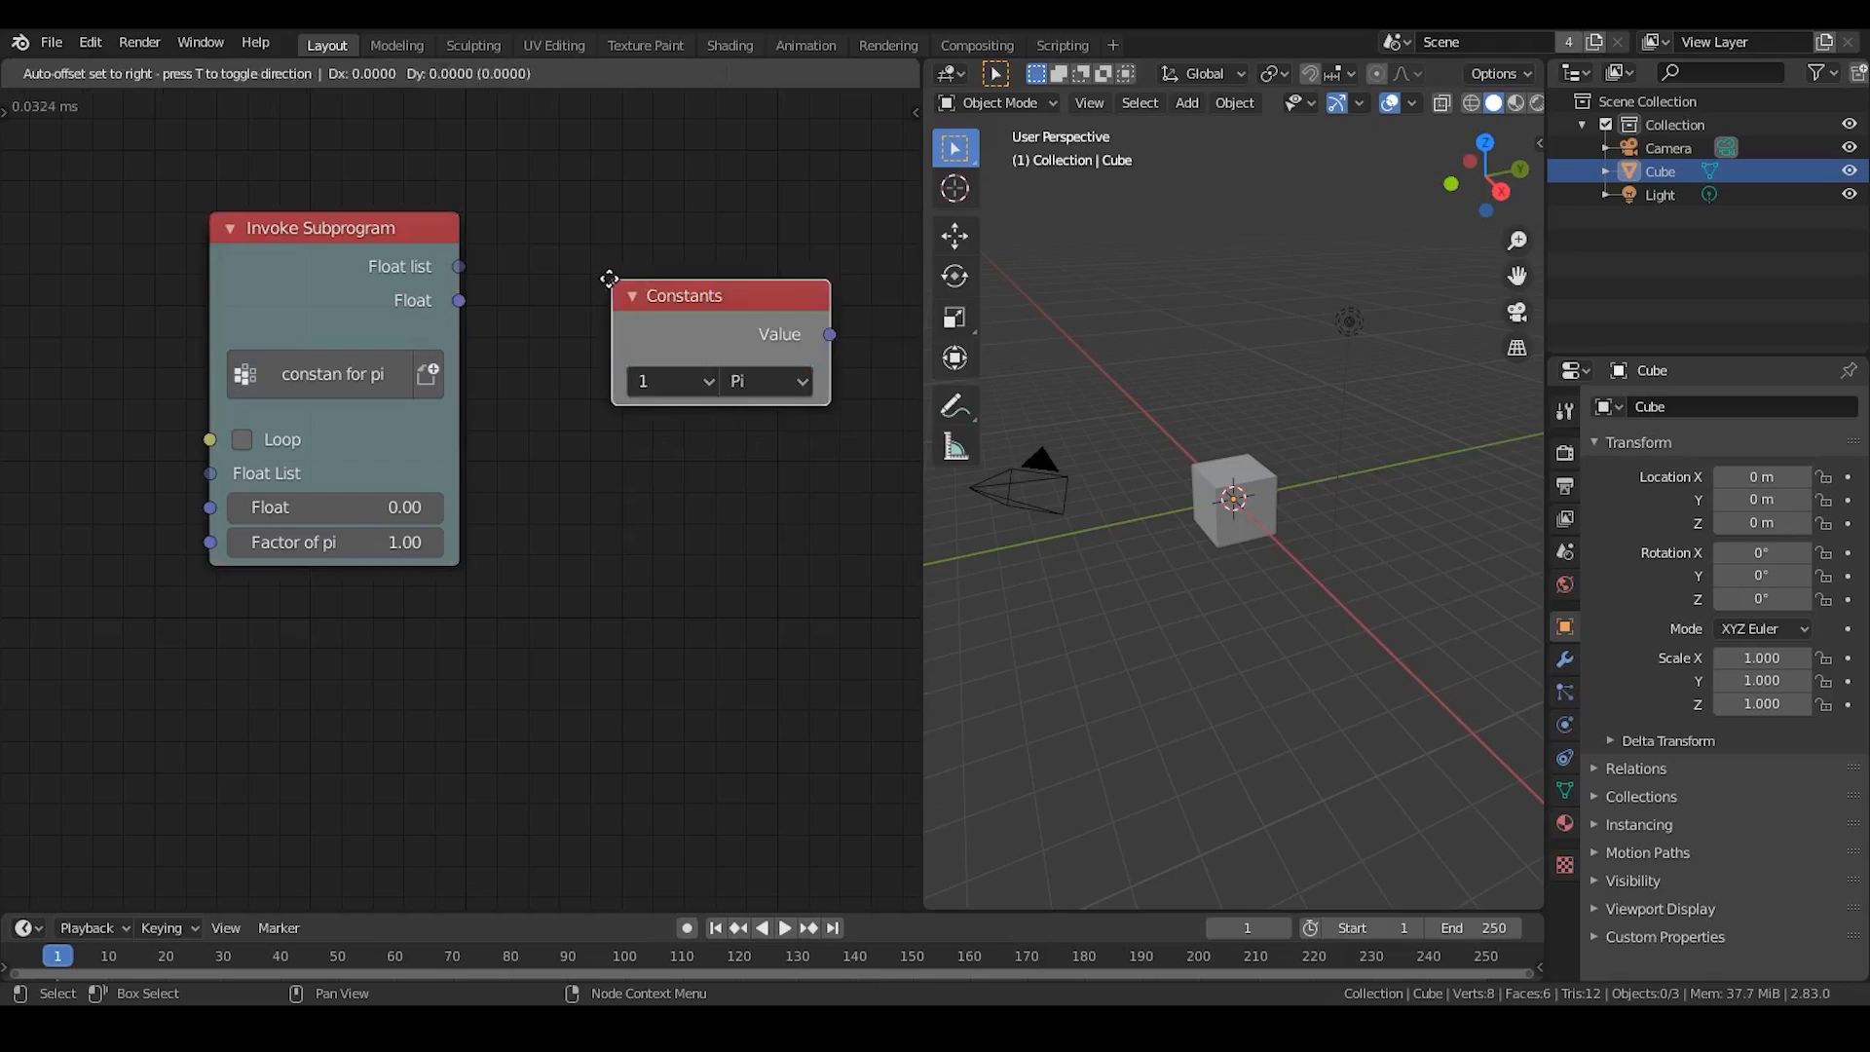
pyautogui.click(623, 269)
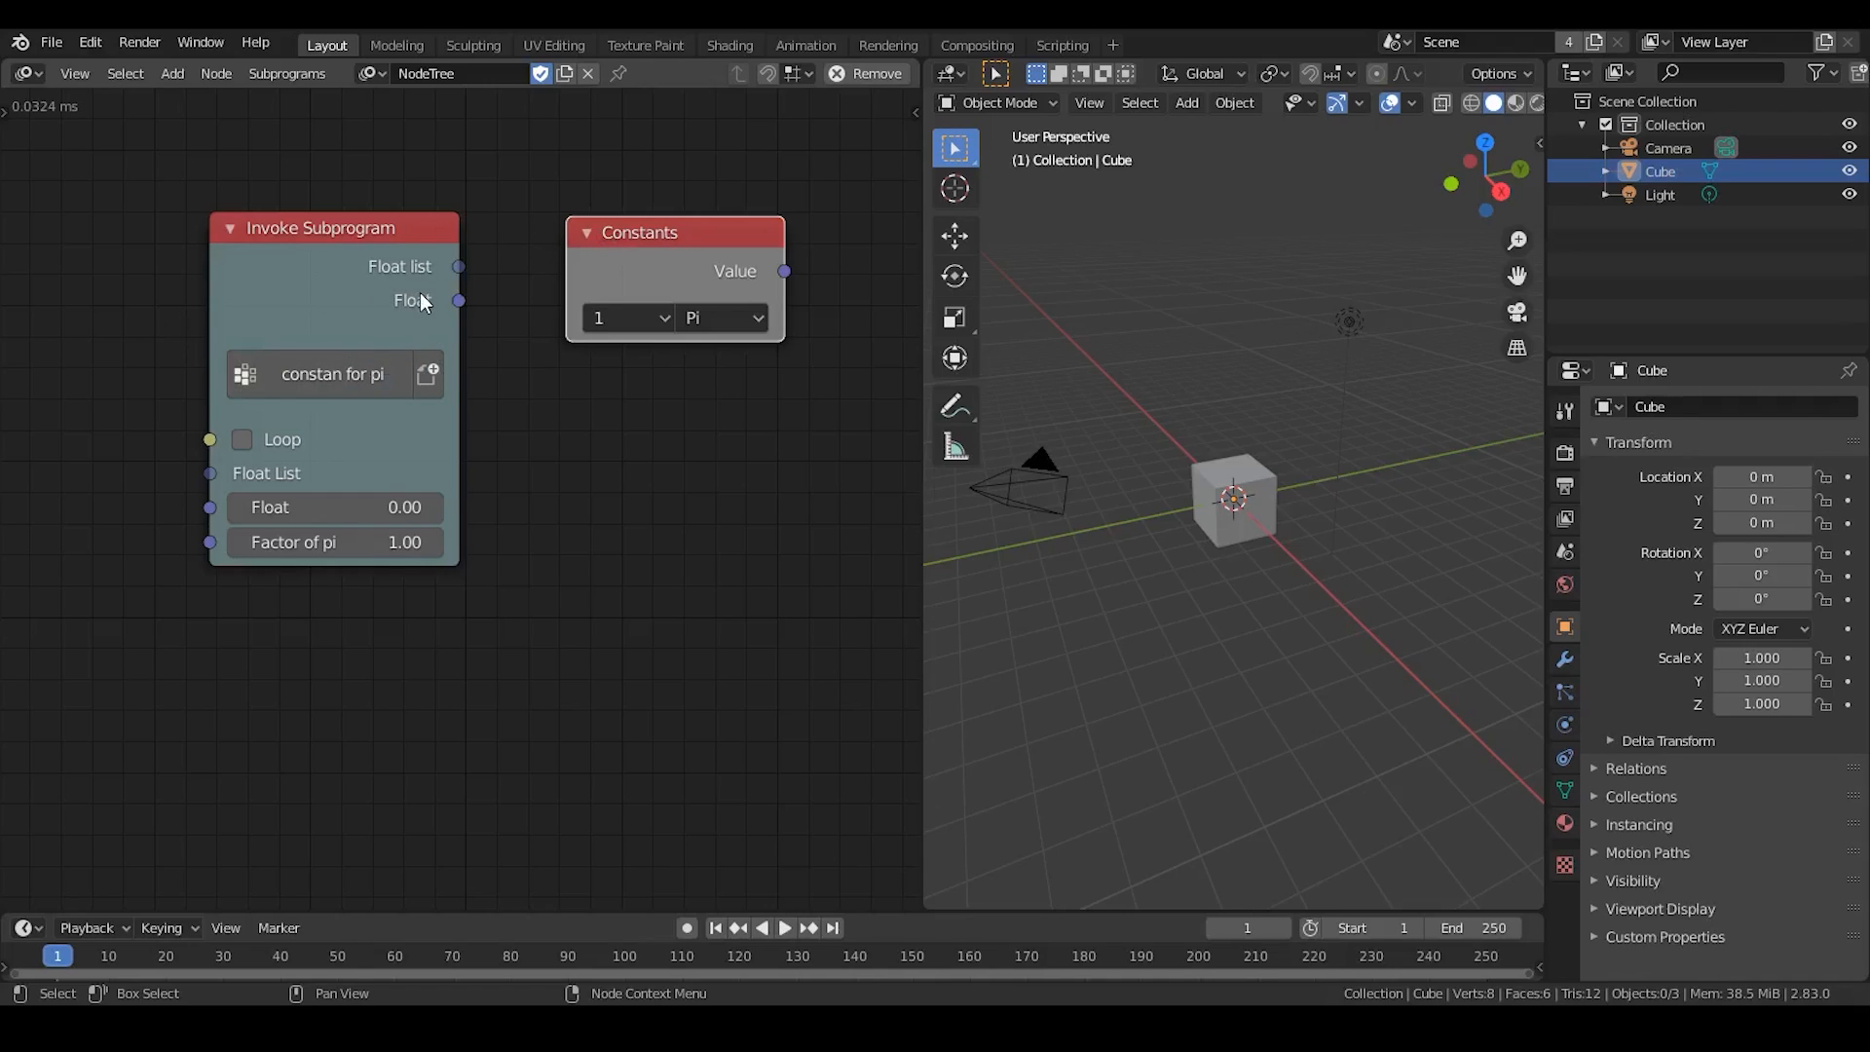
pyautogui.press('x')
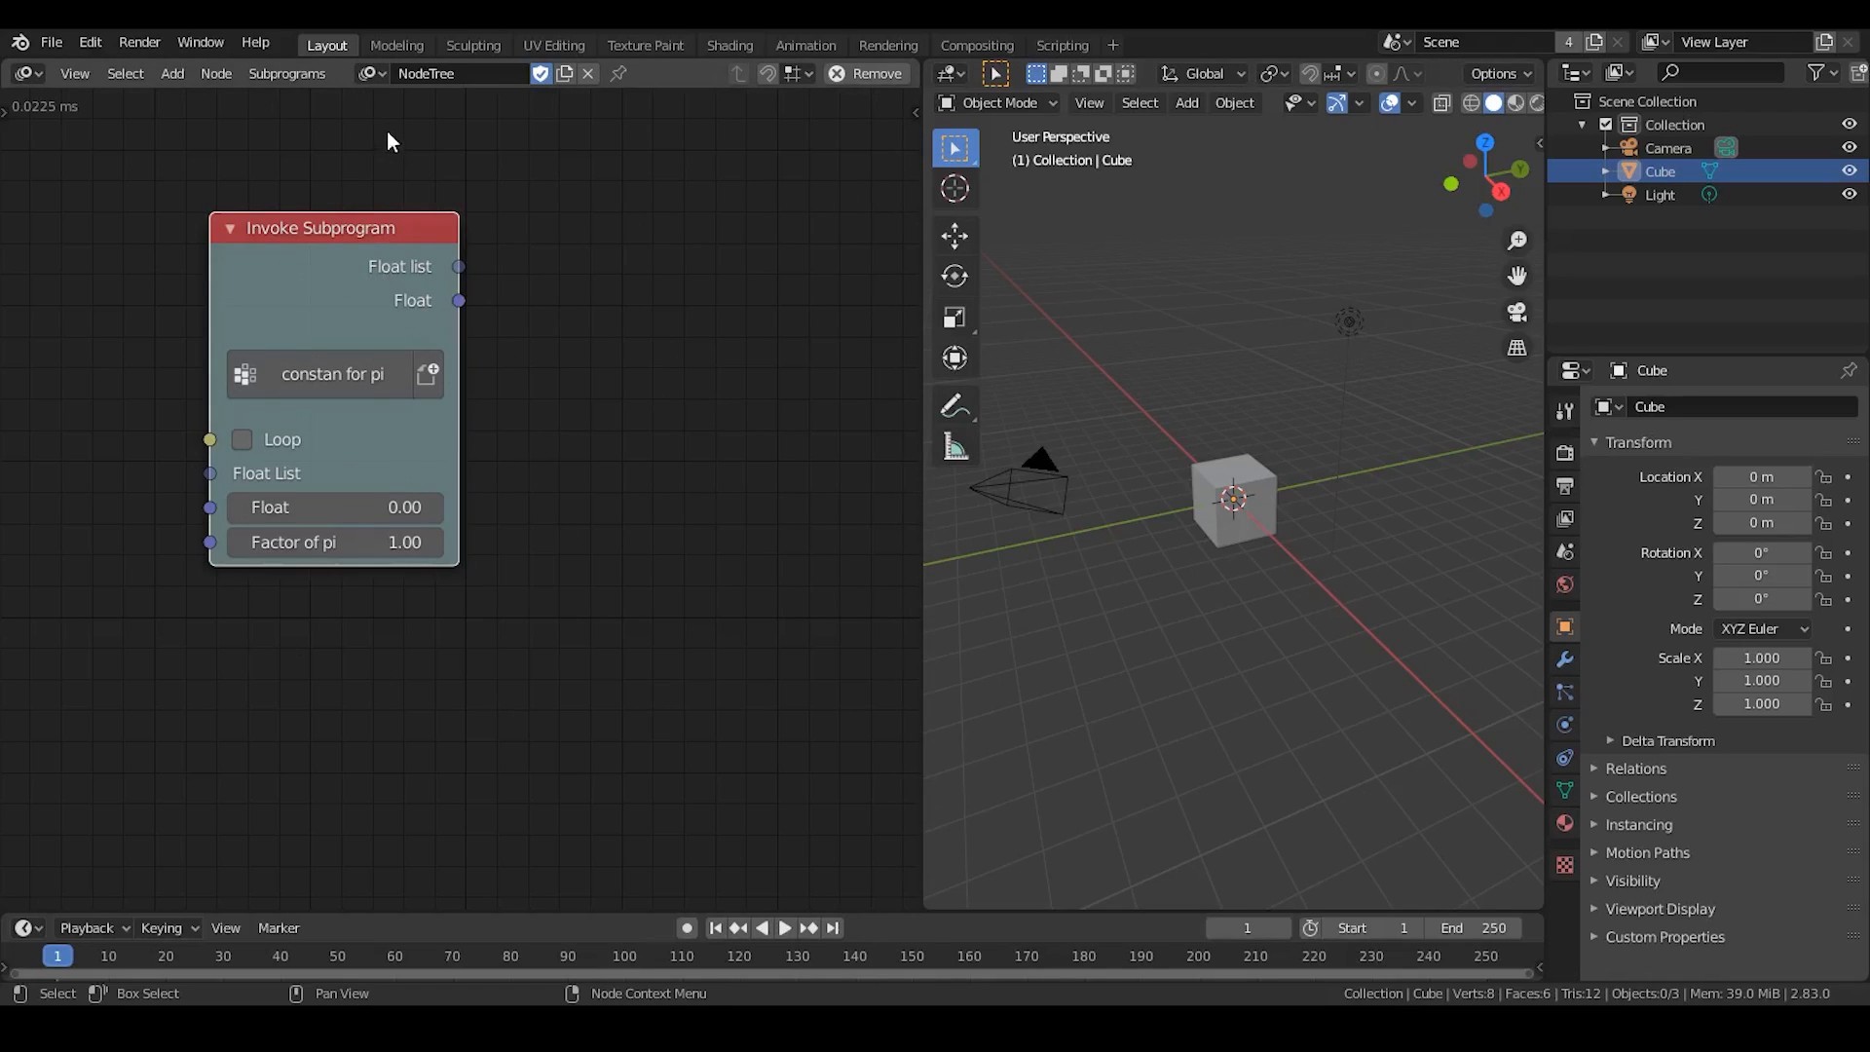
# Load the Preset node tree and search it for "constan" to locate the "constan for pi" frame.
pyautogui.click(373, 74)
pyautogui.moveTo(364, 325); pyautogui.dragTo(490, 356, button='middle')
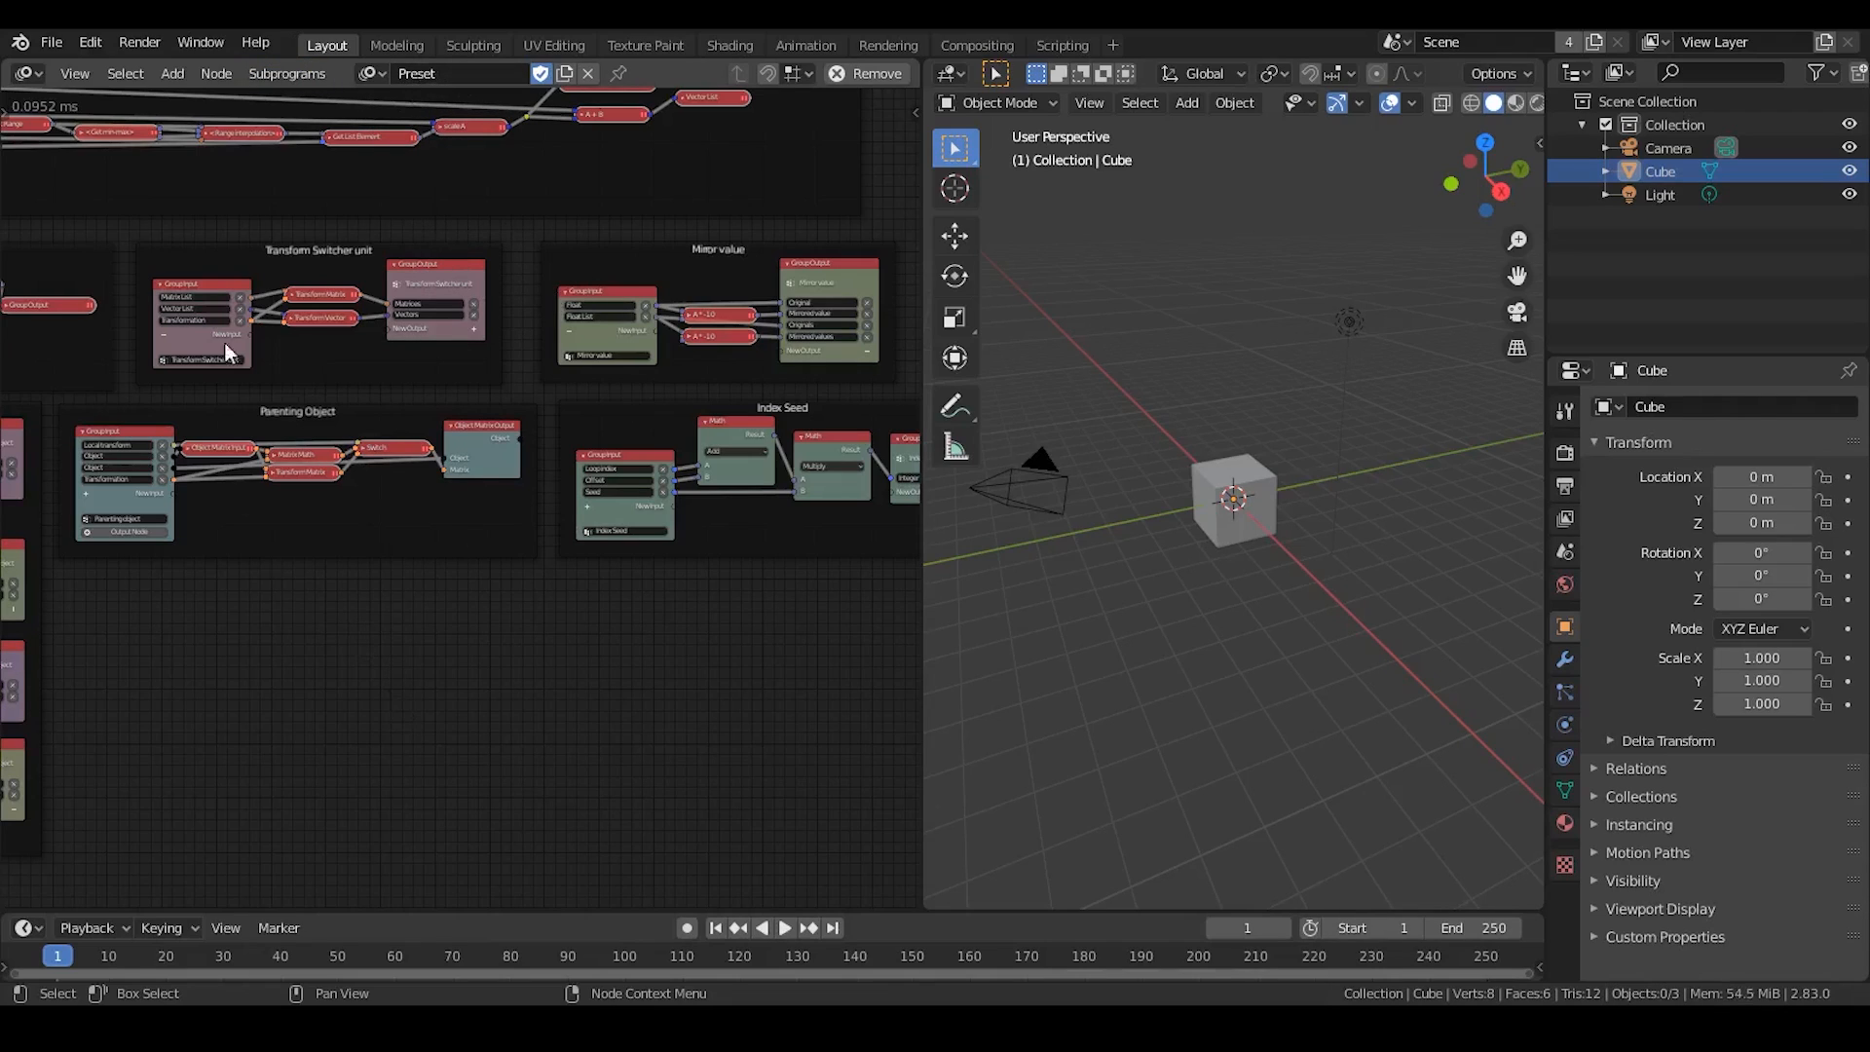
pyautogui.press('ctrl')
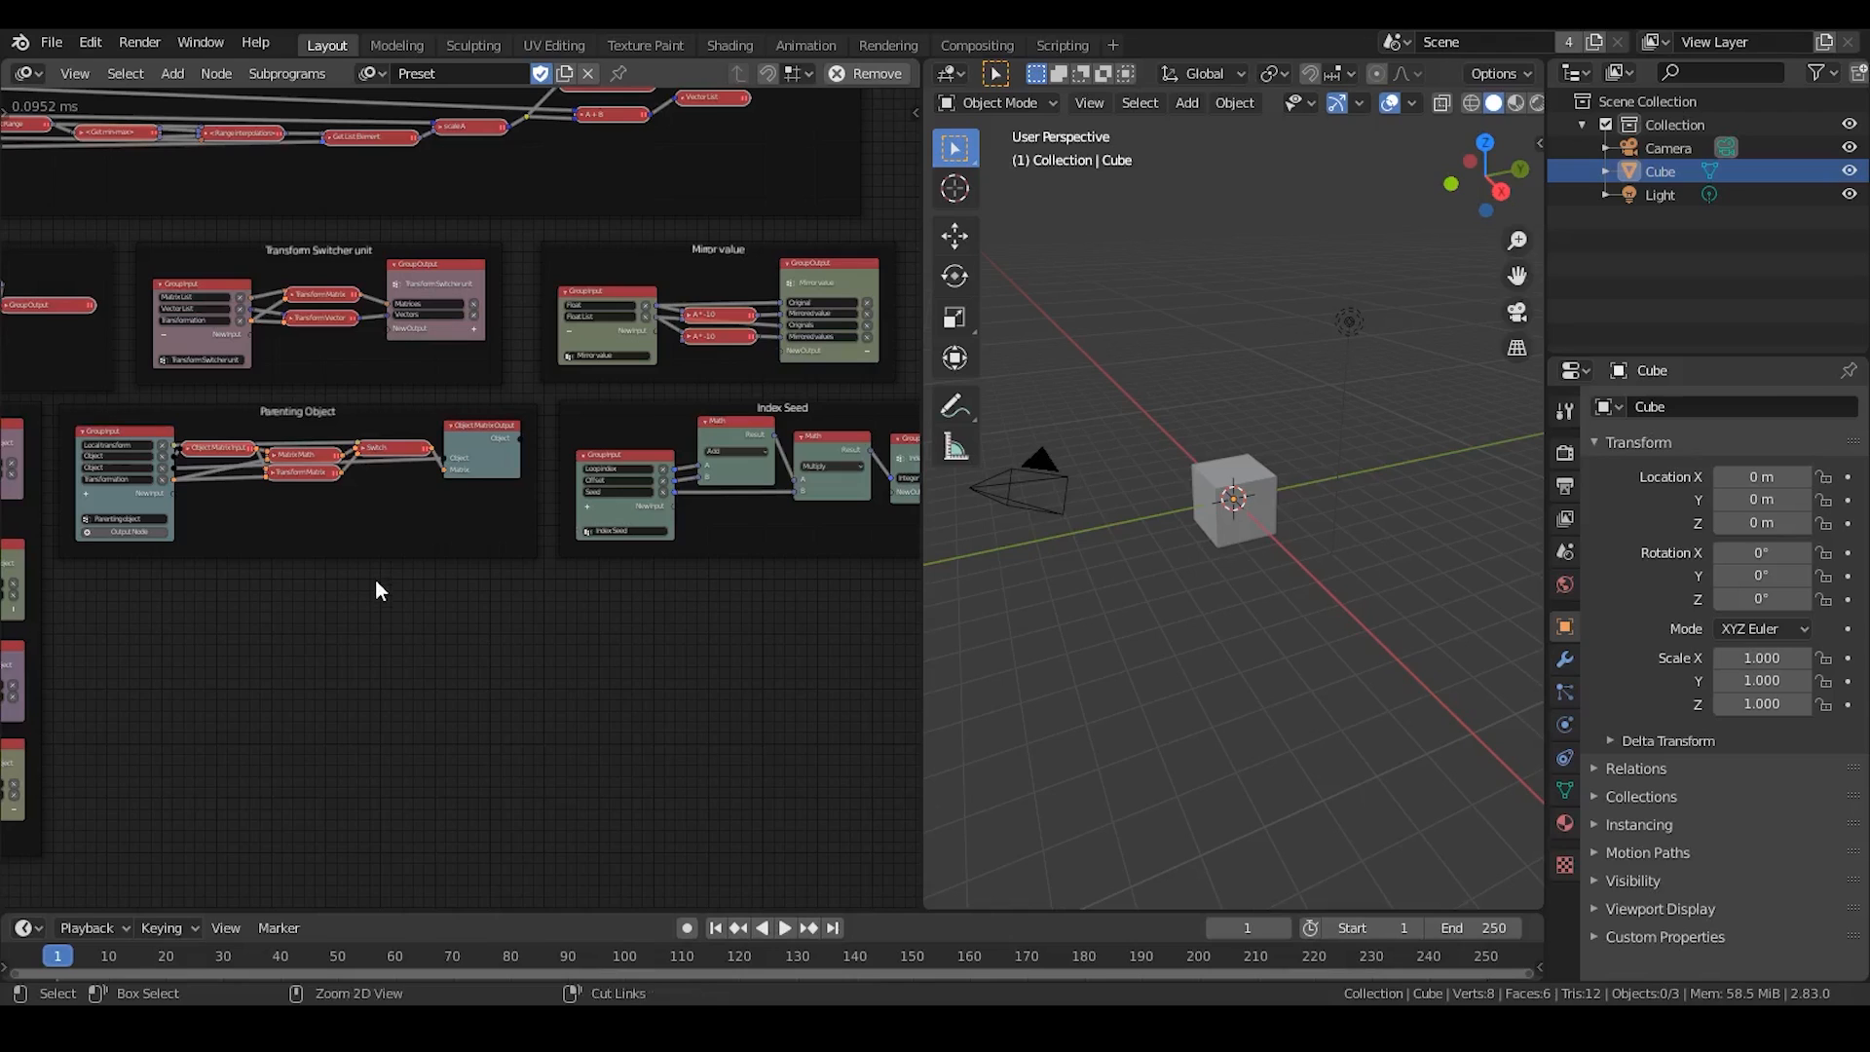
pyautogui.hotkey('ctrl', 'f')
pyautogui.write('constan')
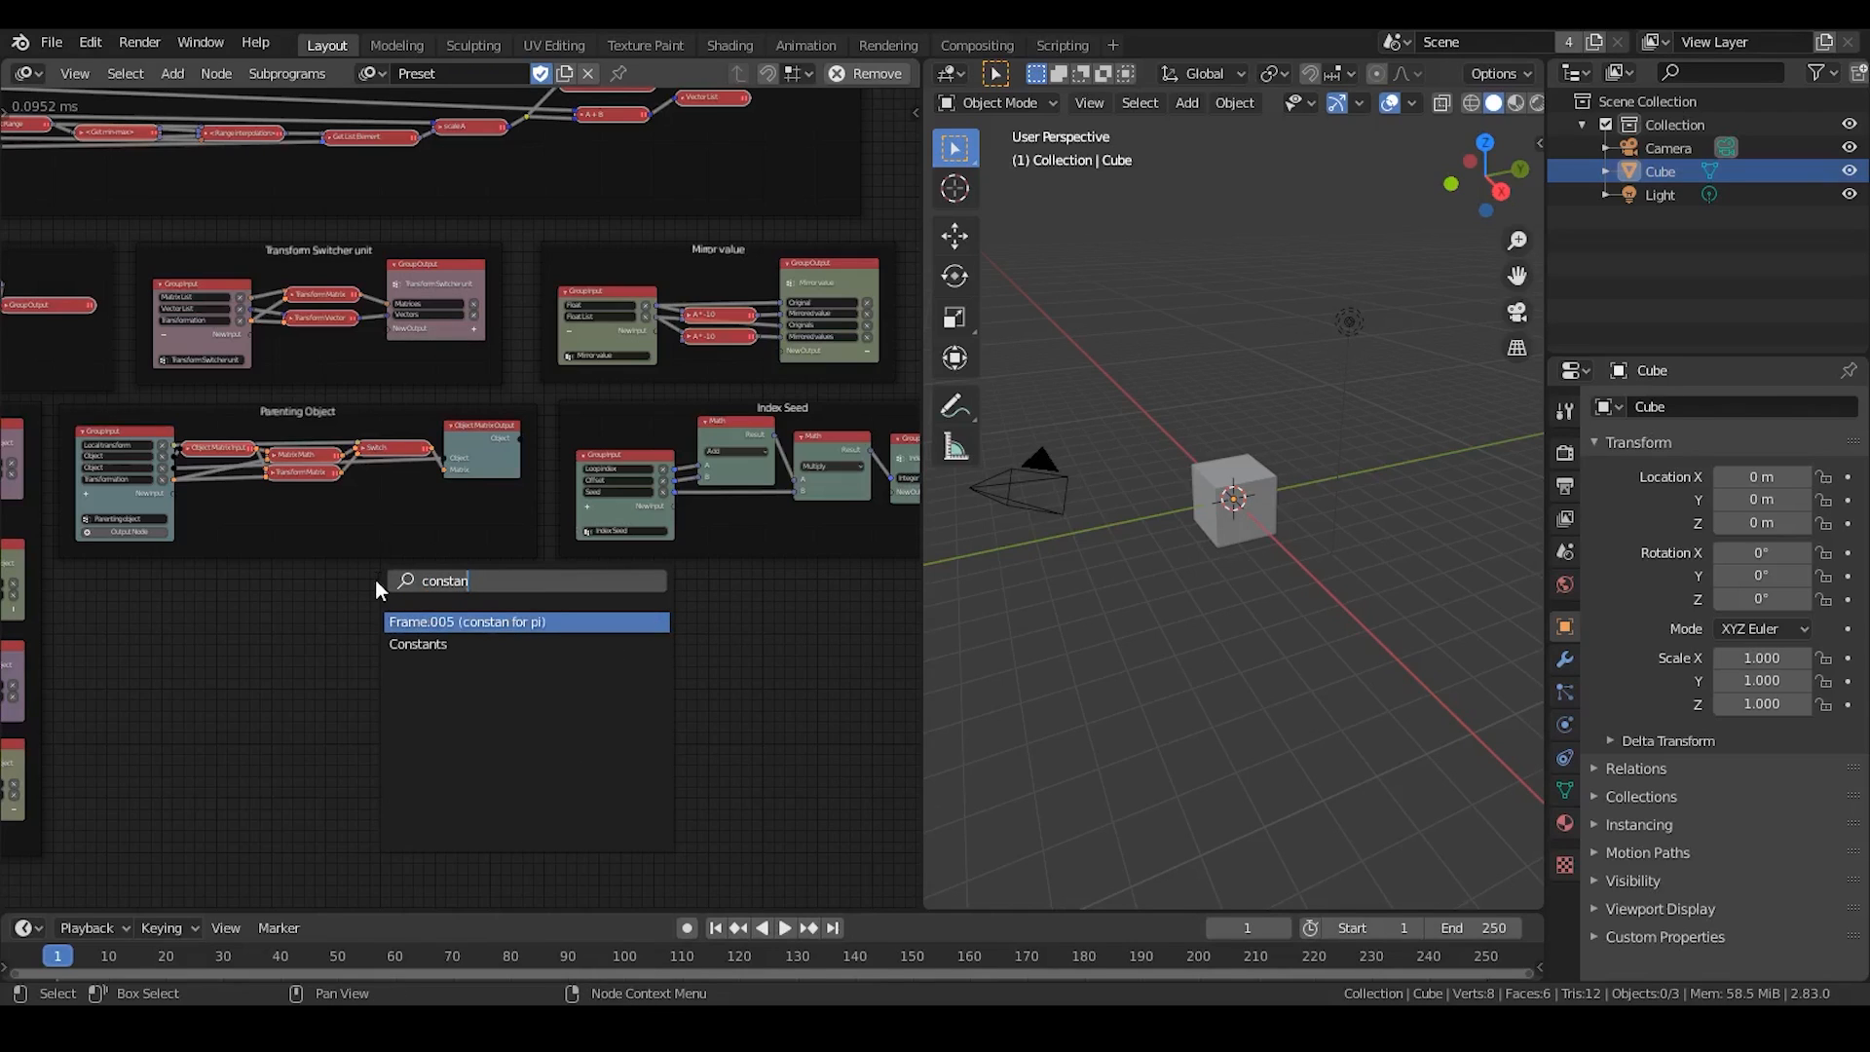
pyautogui.press('Return')
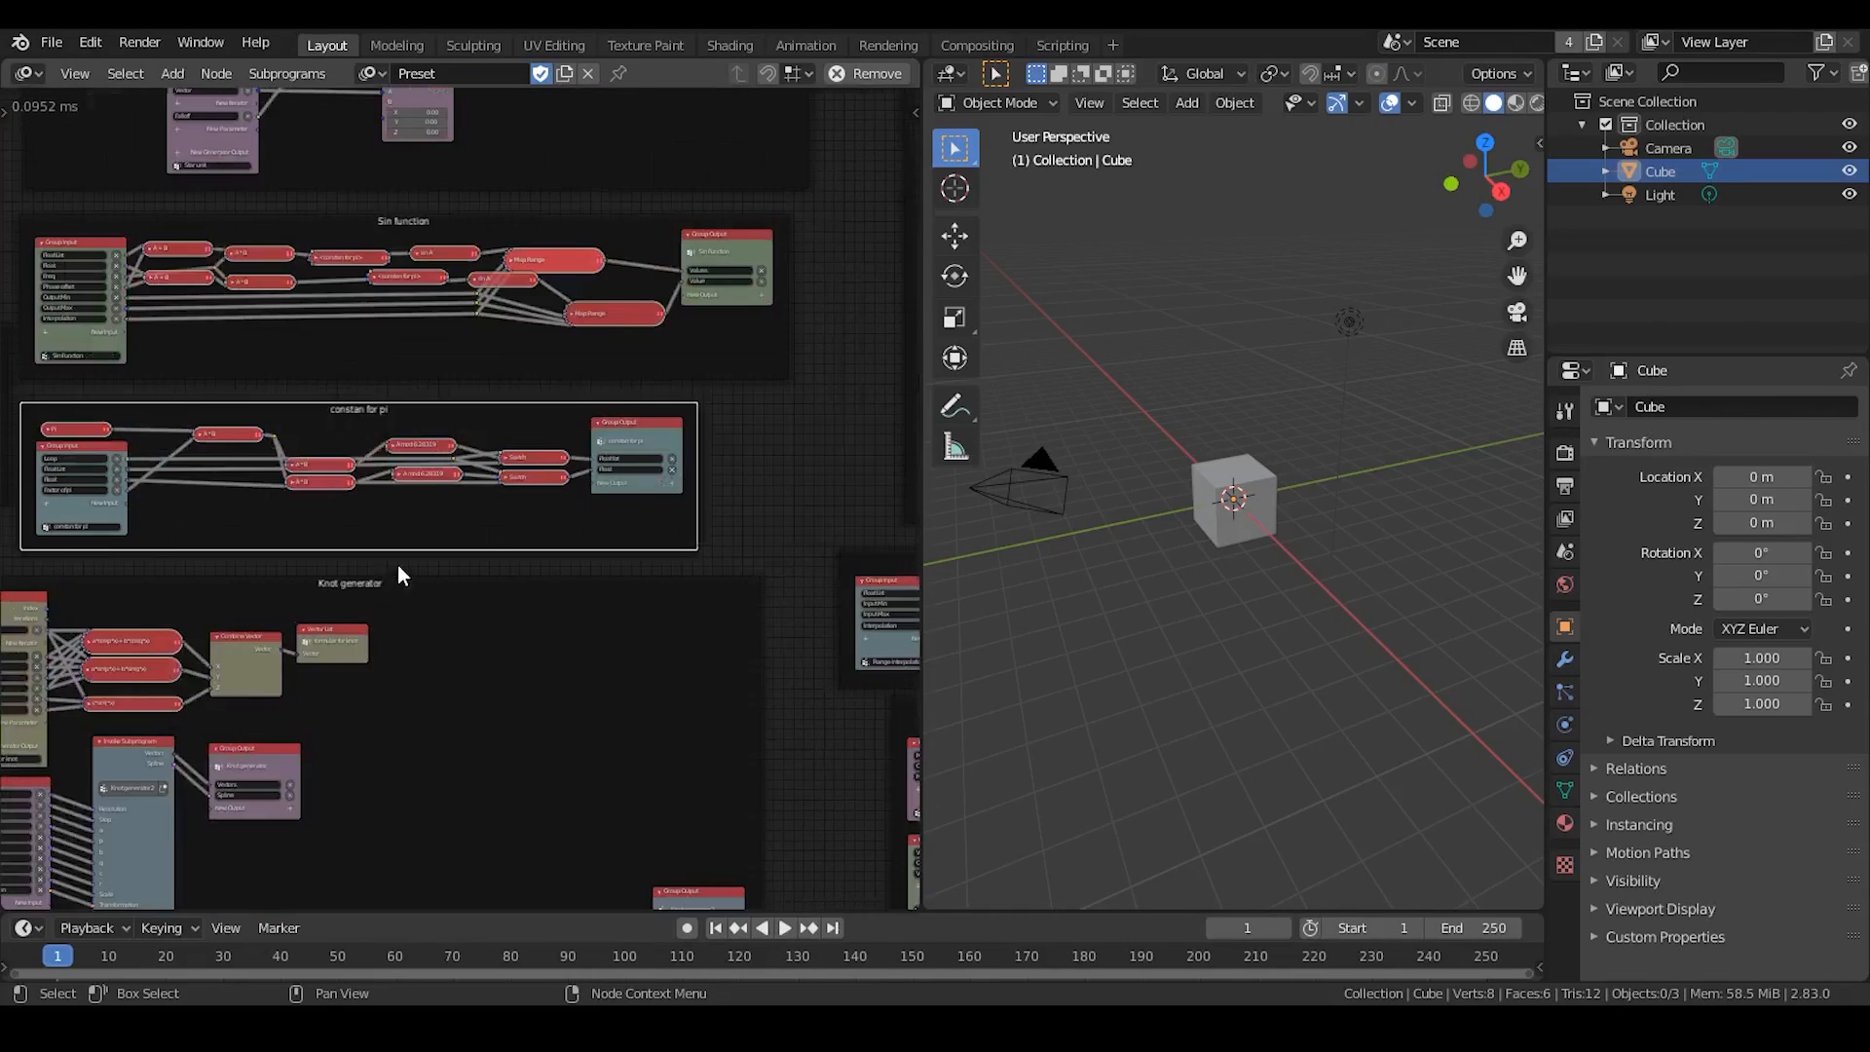
pyautogui.moveTo(294, 539); pyautogui.dragTo(447, 471, button='middle')
pyautogui.scroll(-1, 447, 472)
pyautogui.scroll(1, 353, 407)
pyautogui.scroll(3, 352, 407)
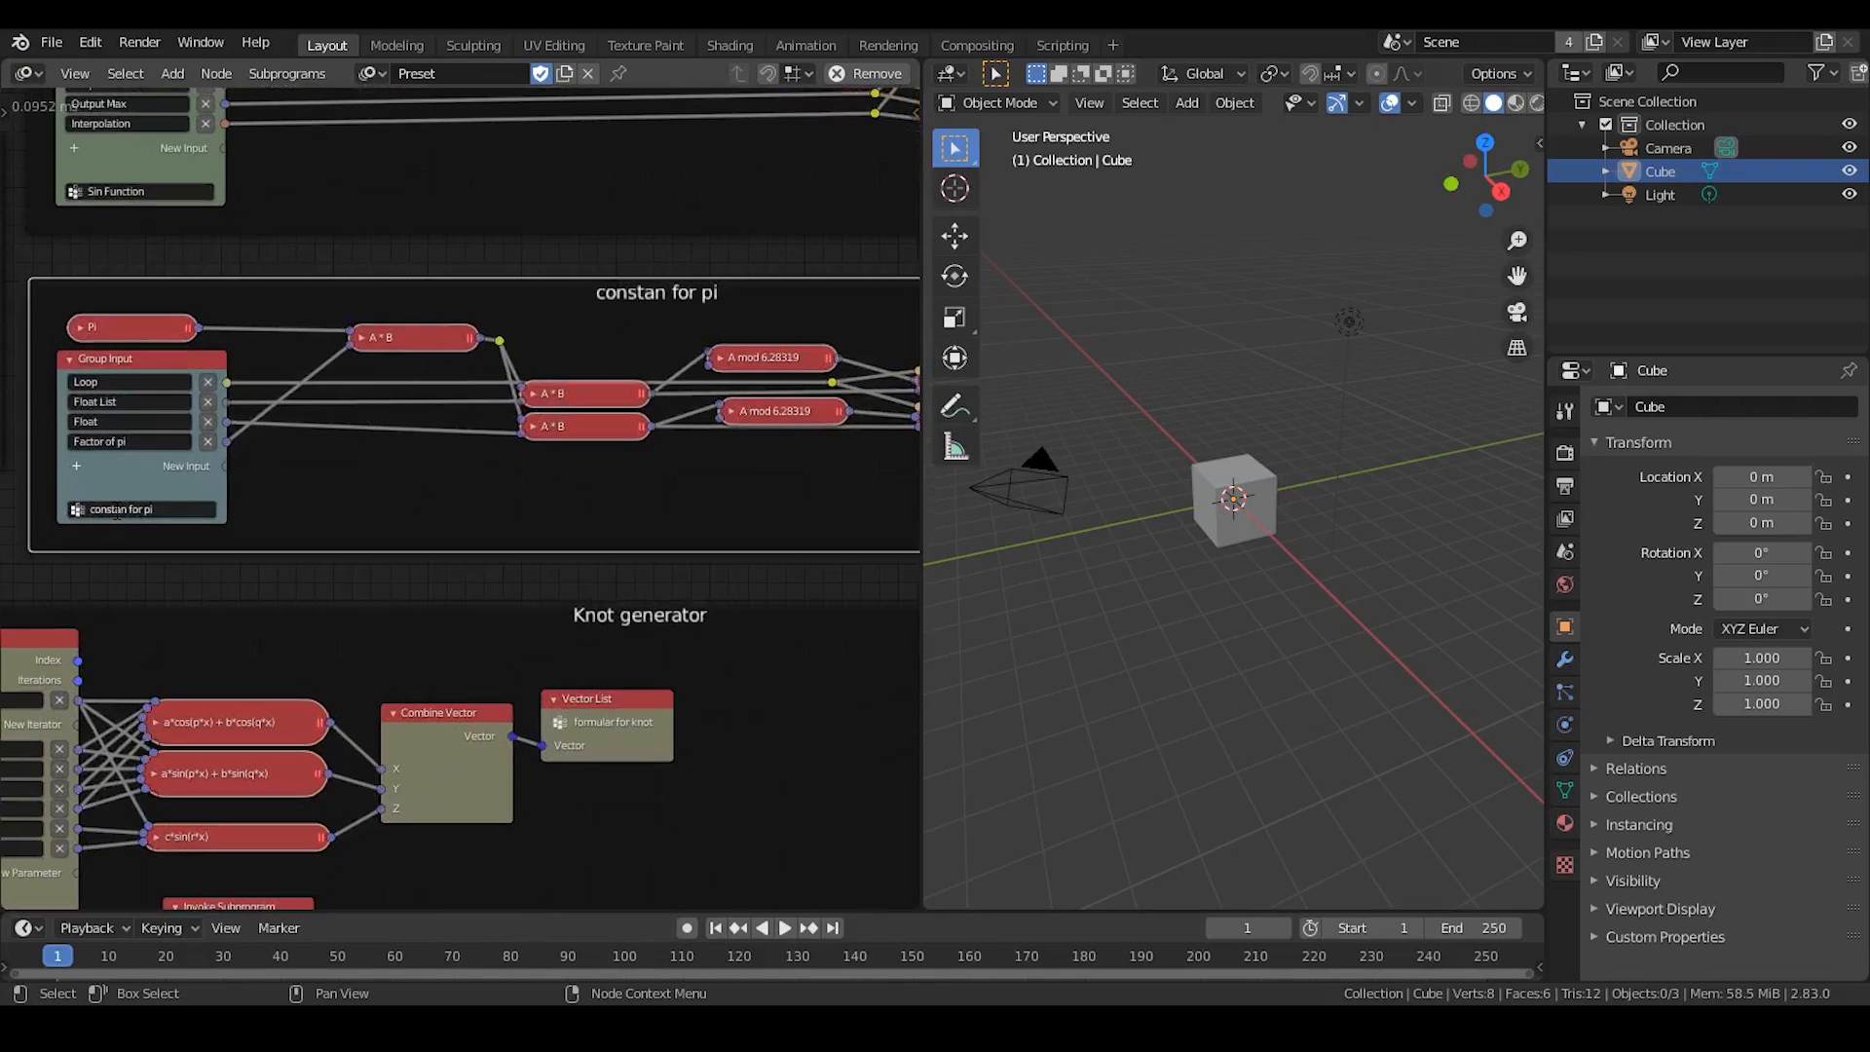
# Correct the subprogram name in the frame's Group Input node to "constant for pi".
pyautogui.click(115, 508)
pyautogui.click(120, 508)
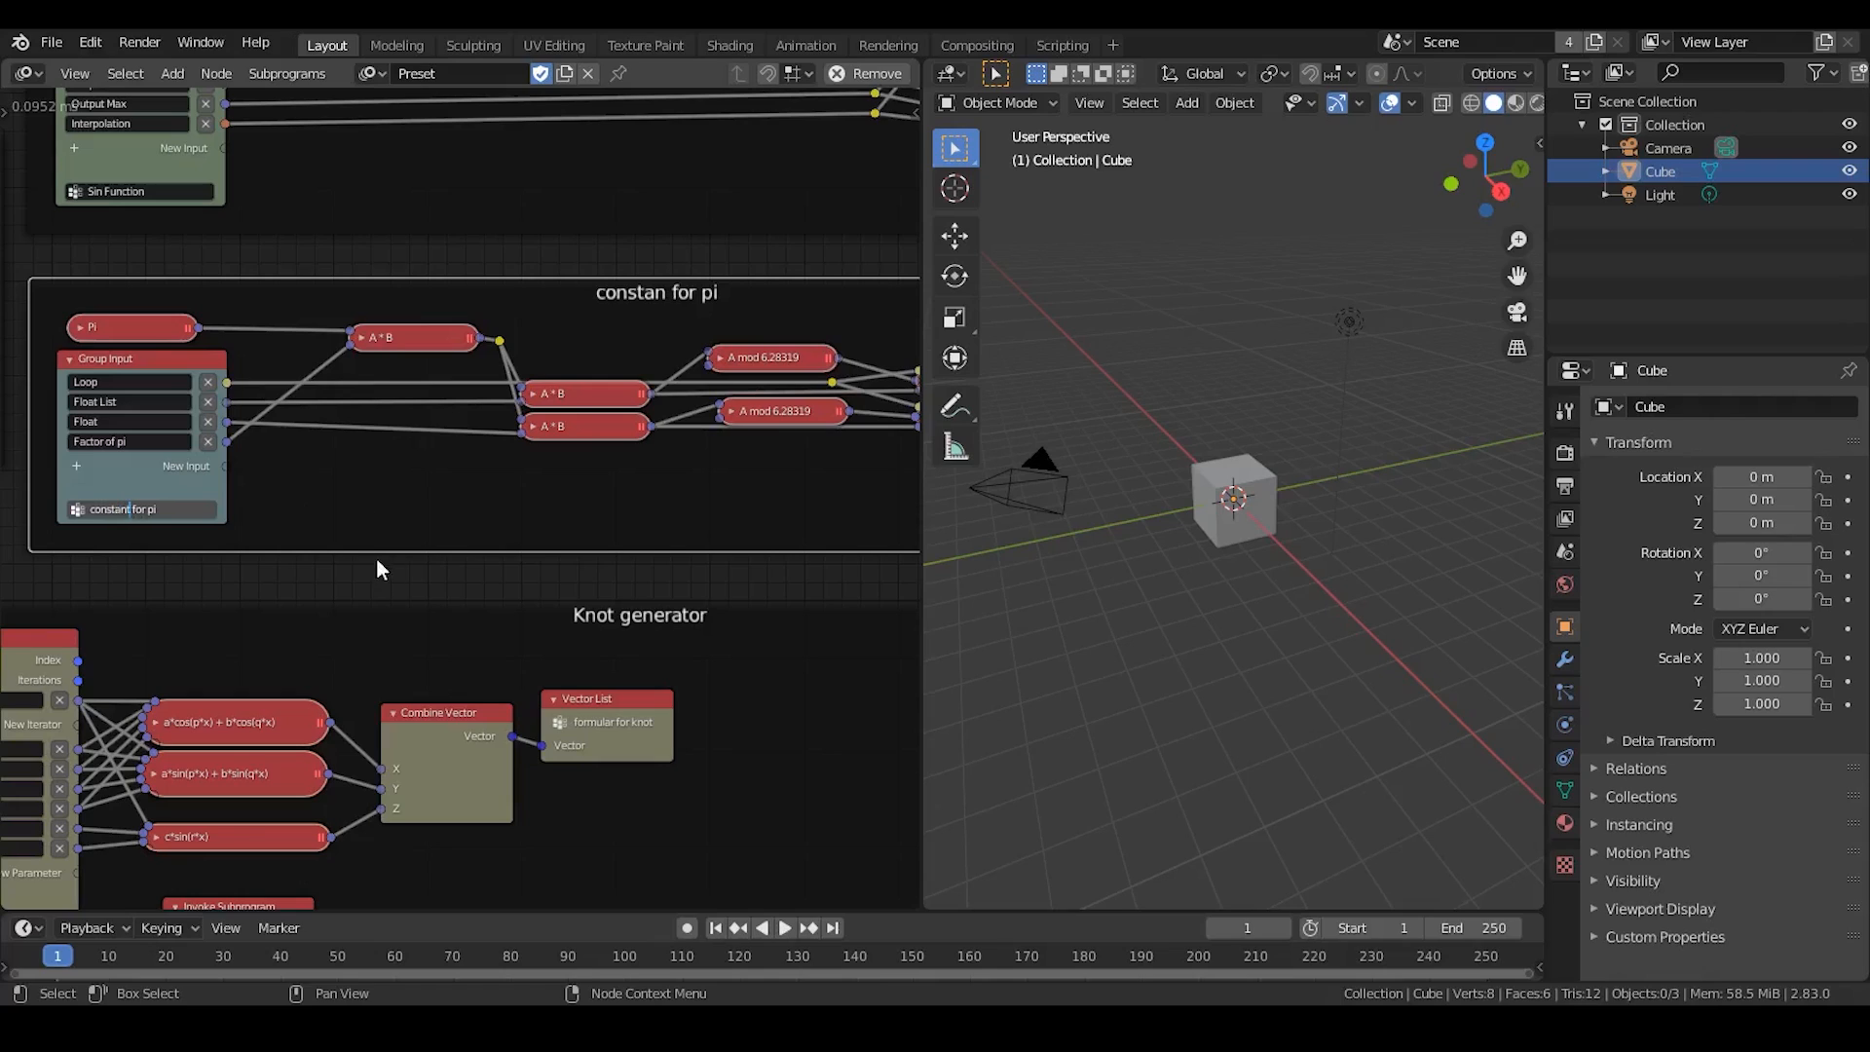
pyautogui.press('Return')
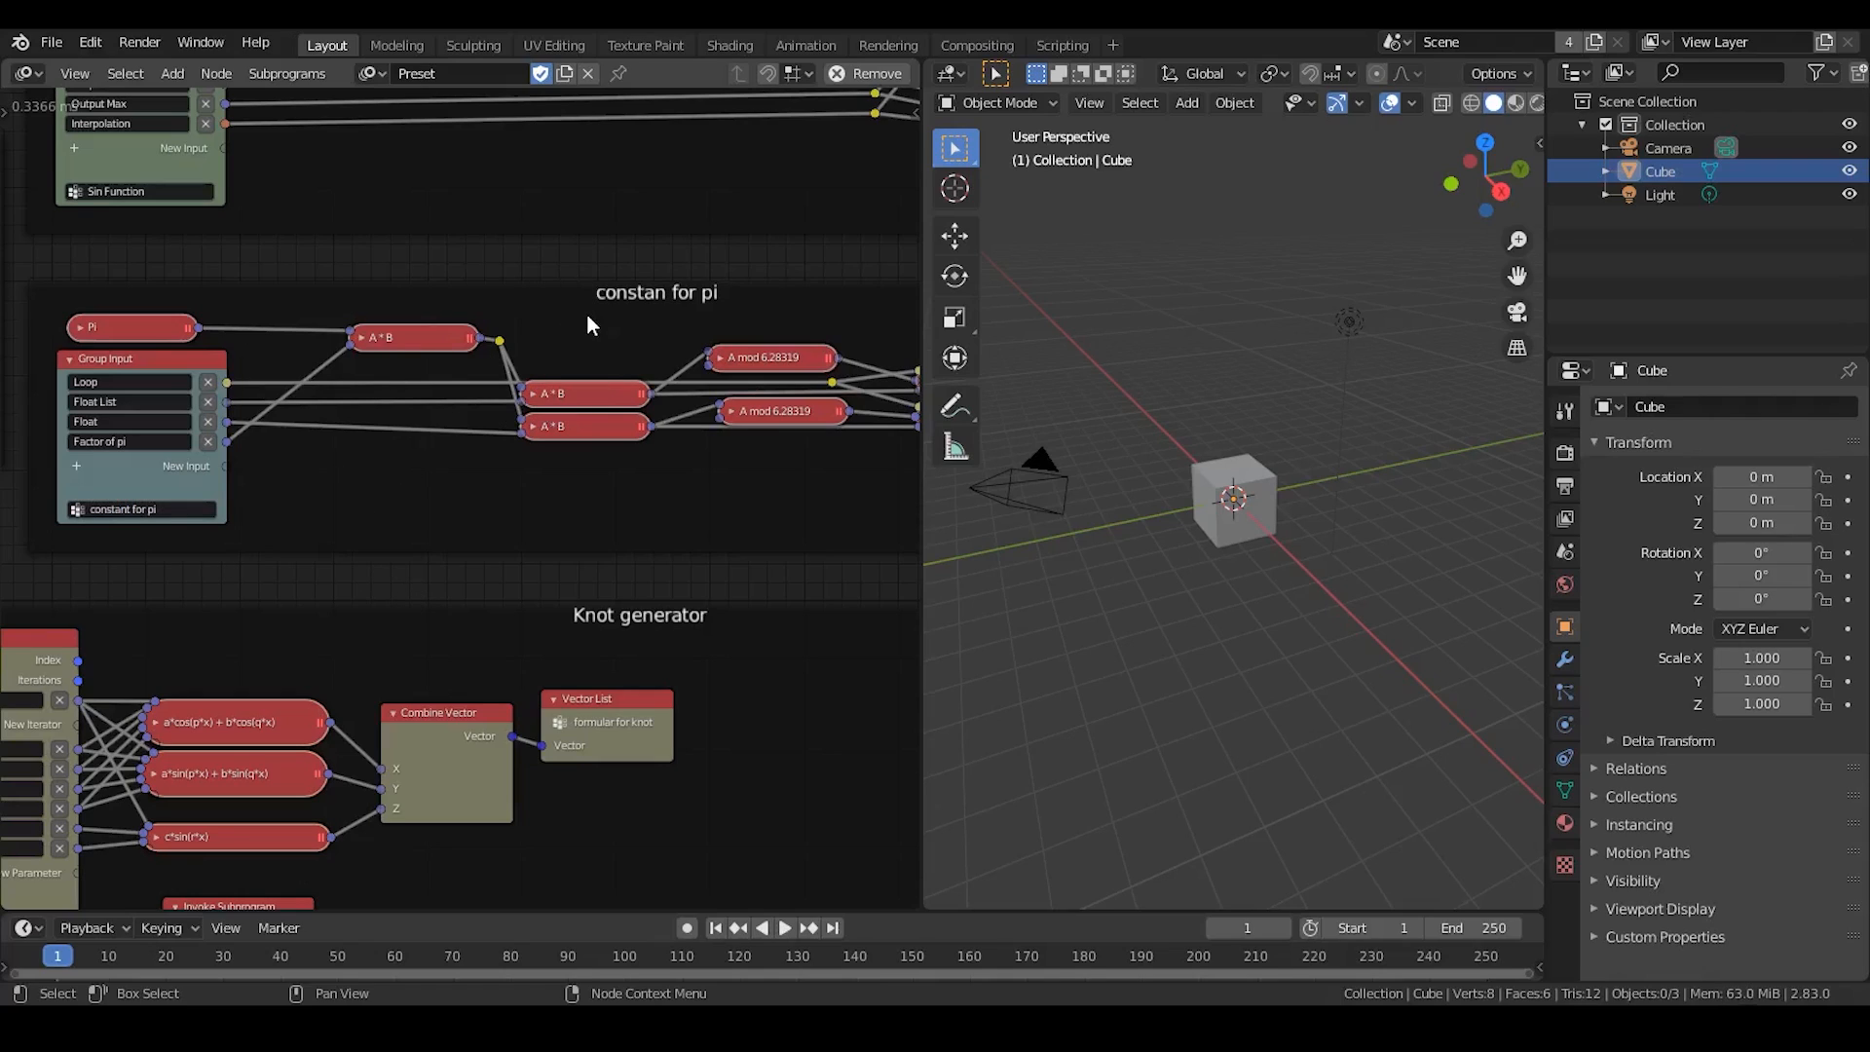
pyautogui.click(371, 73)
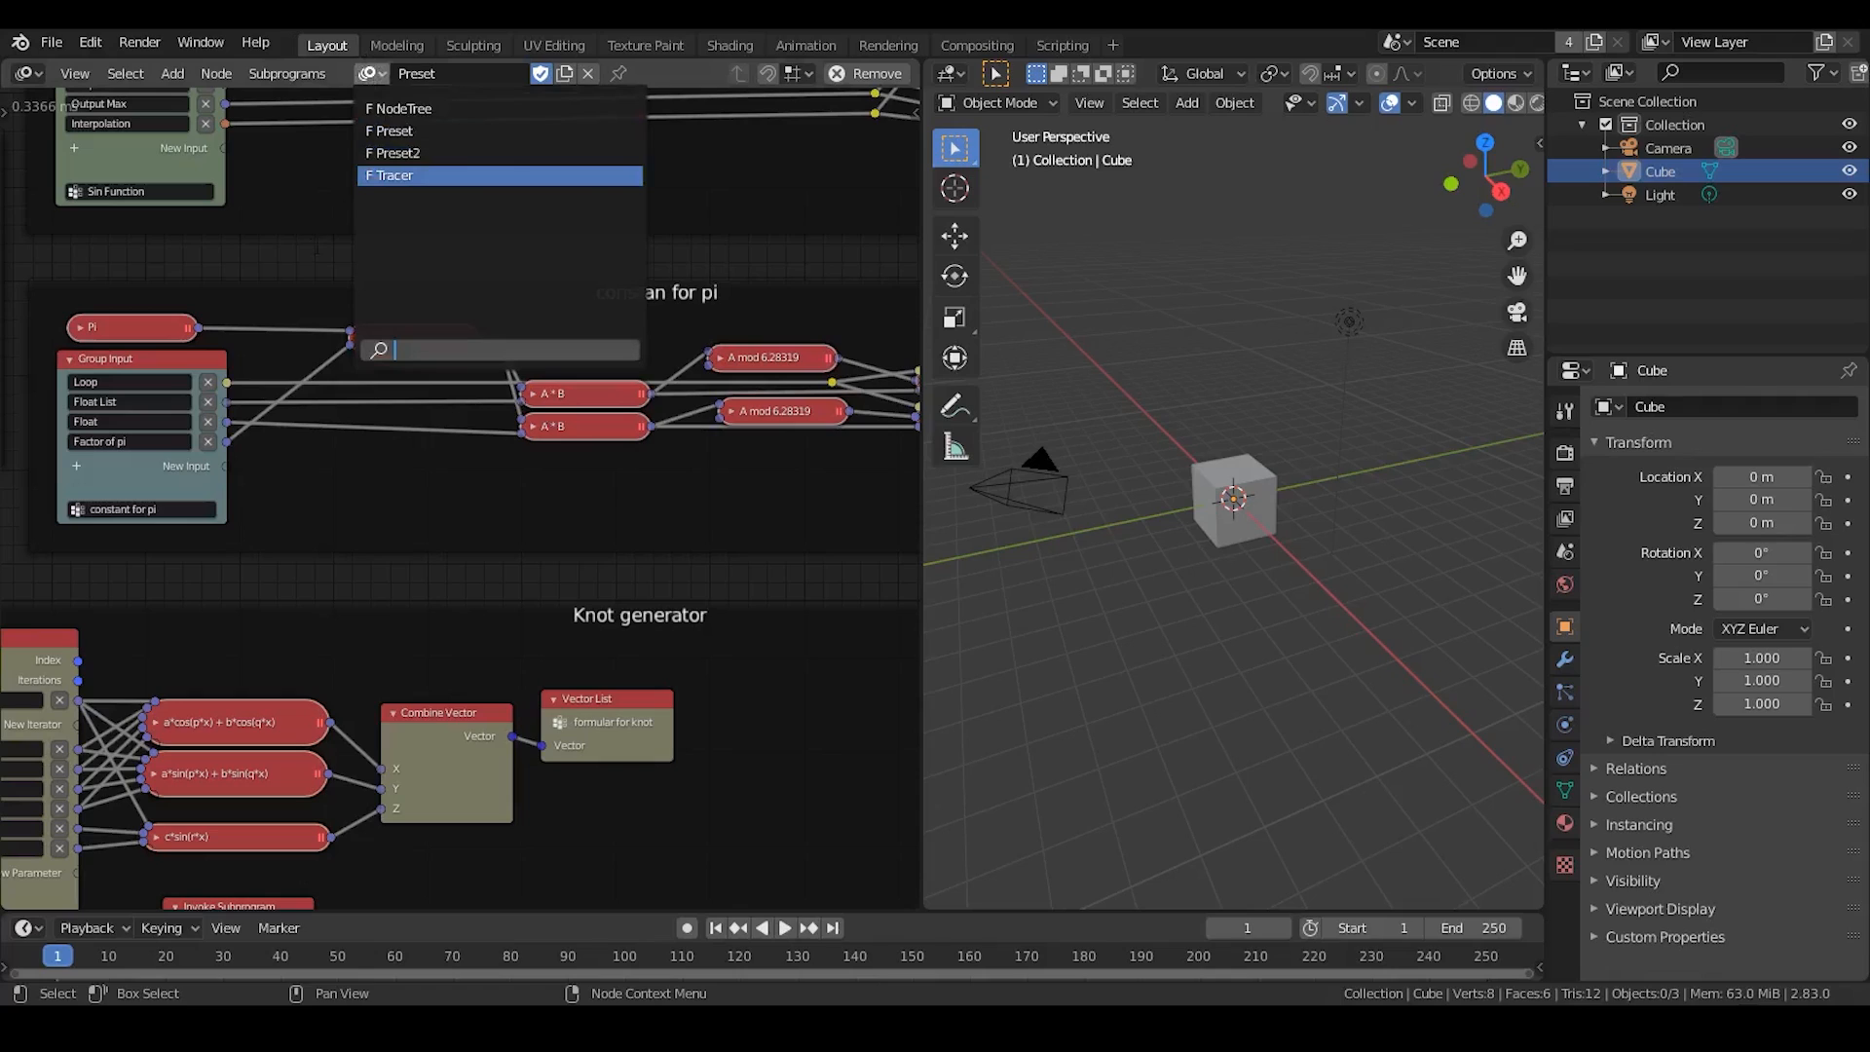
pyautogui.click(304, 270)
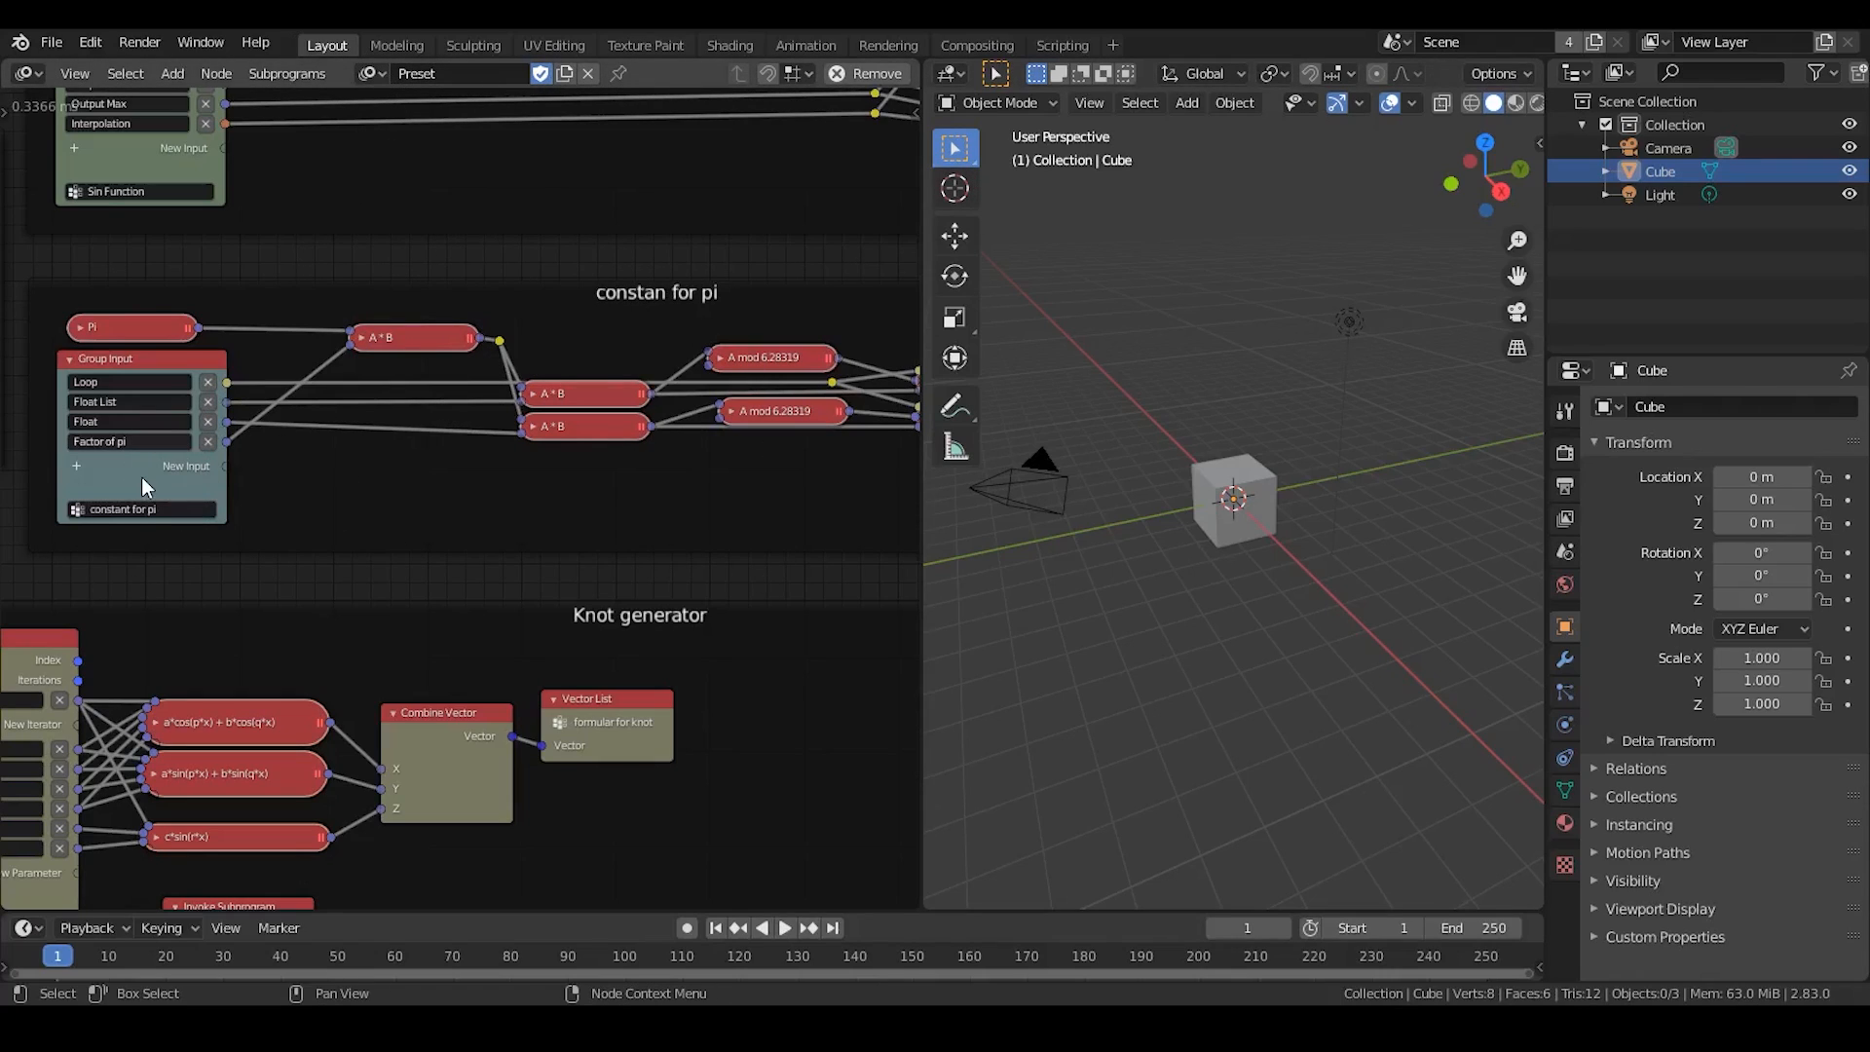
pyautogui.click(160, 511)
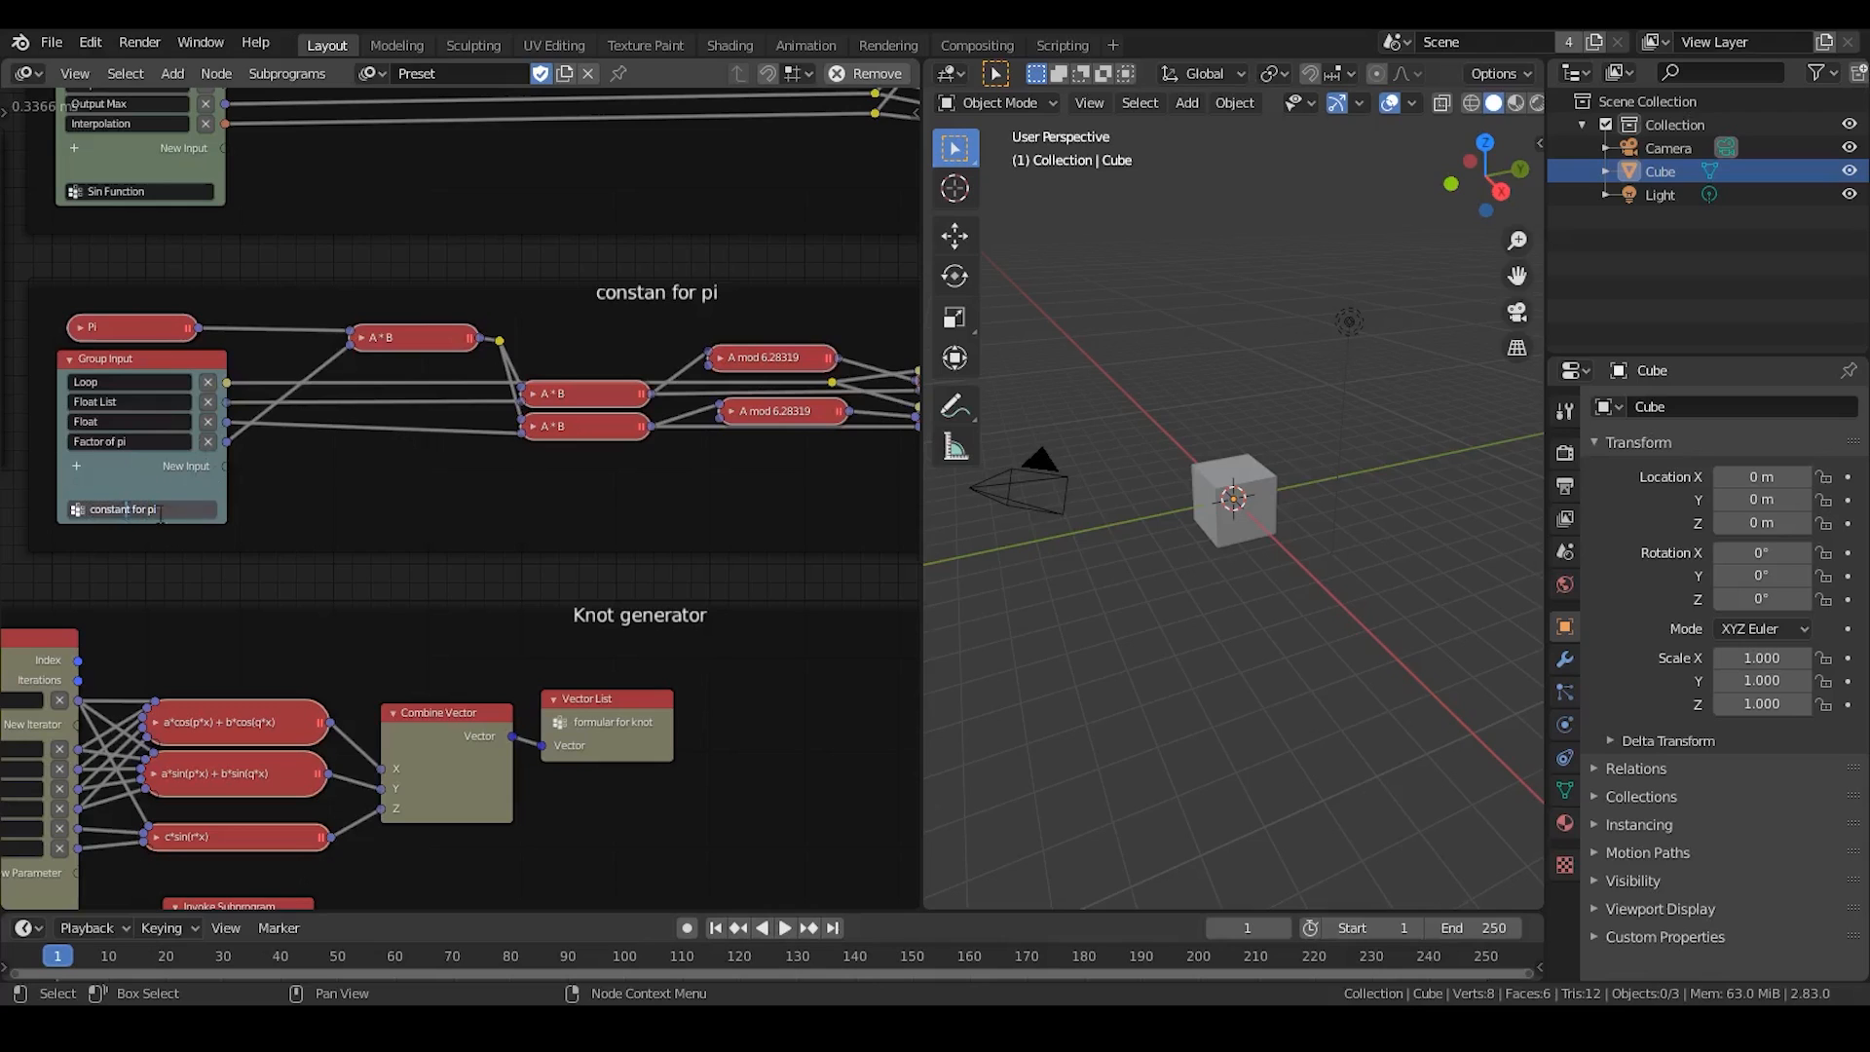
pyautogui.press('Return')
# Copy all the nodes inside the "constan for pi" frame and create a new empty node tree.
pyautogui.scroll(-2, 592, 583)
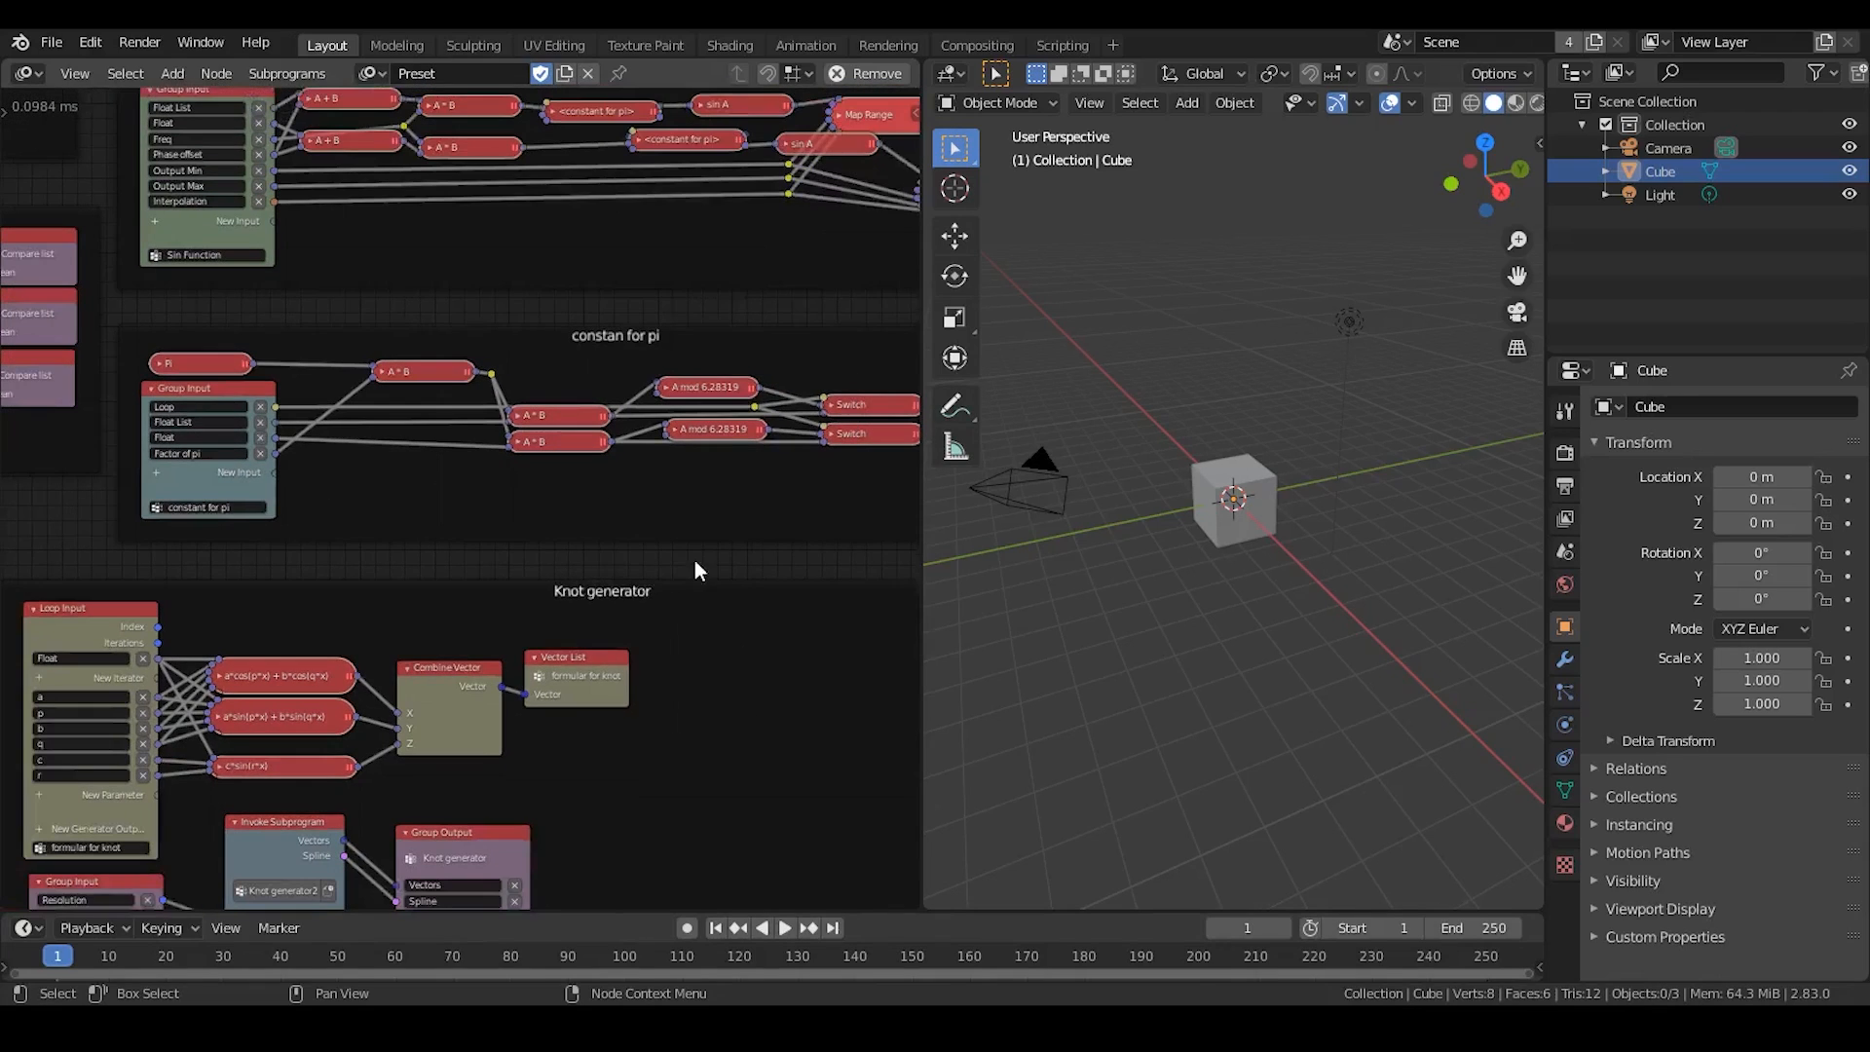
pyautogui.moveTo(694, 559); pyautogui.dragTo(518, 520, button='middle')
pyautogui.scroll(-1, 518, 520)
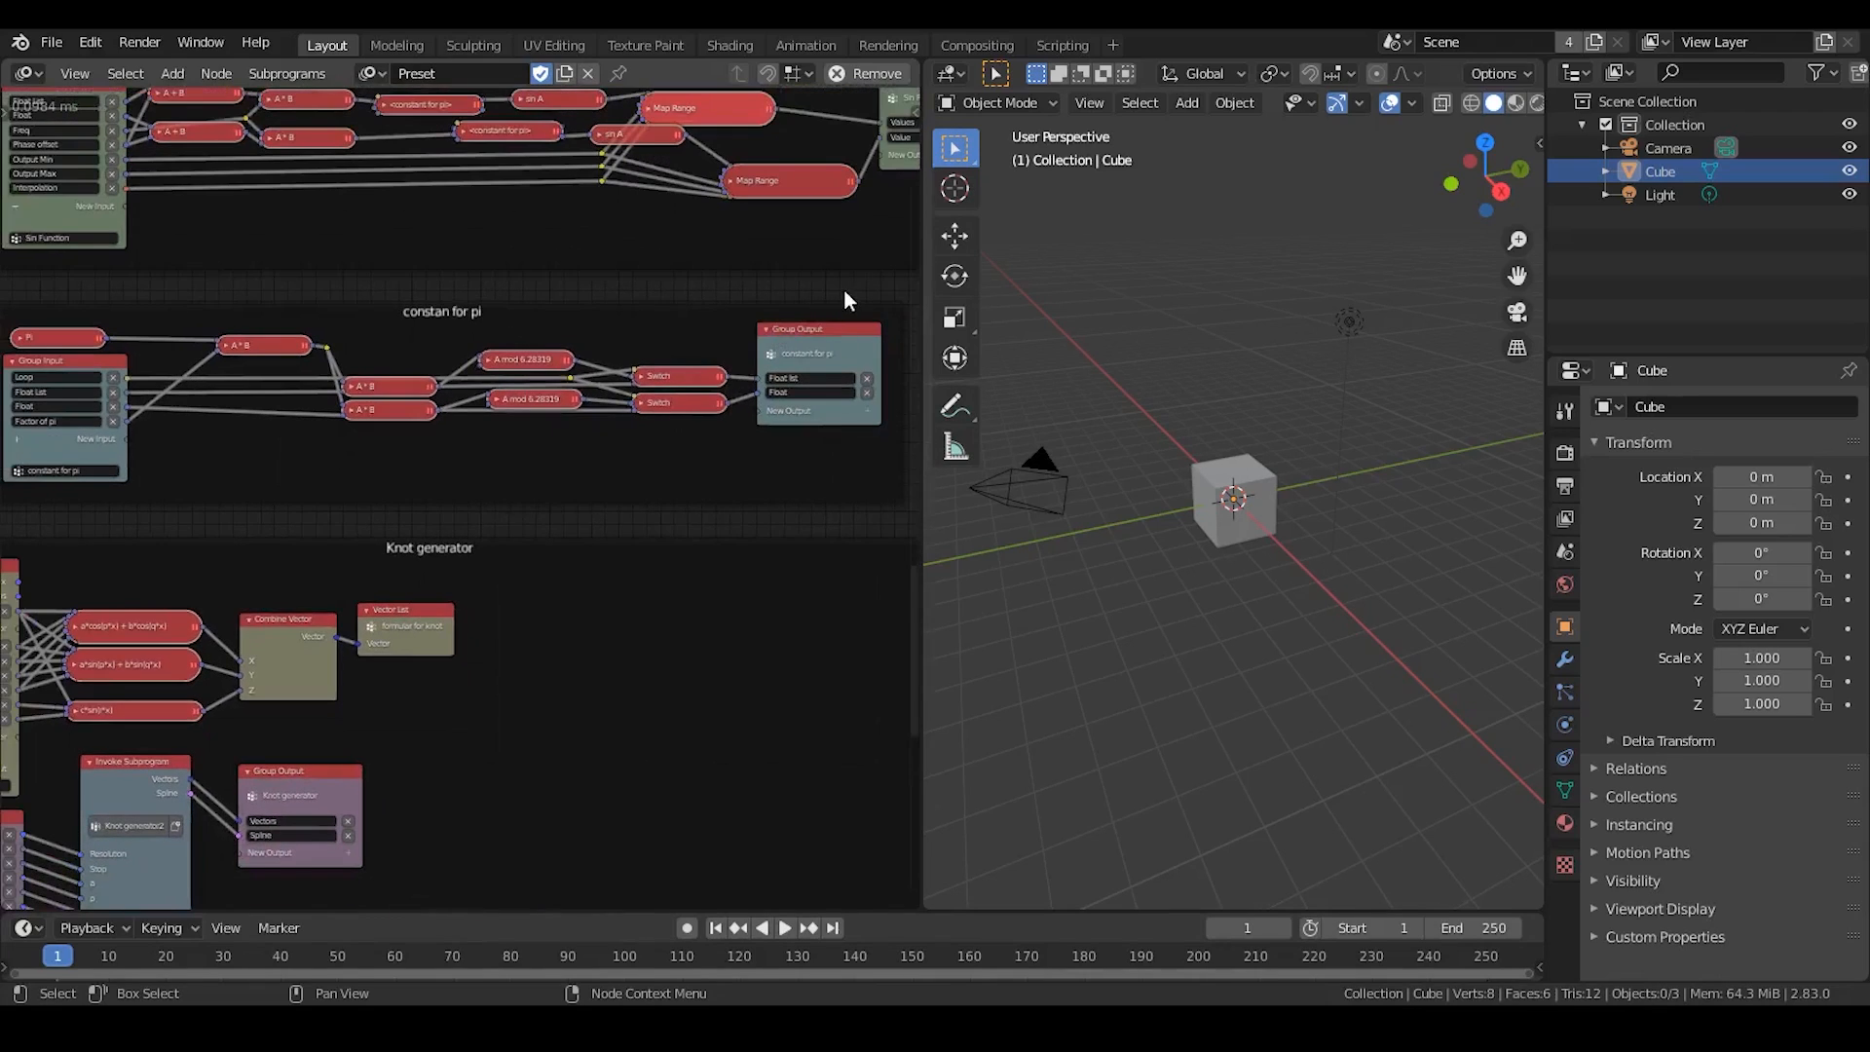
pyautogui.click(43, 542)
pyautogui.click(102, 361)
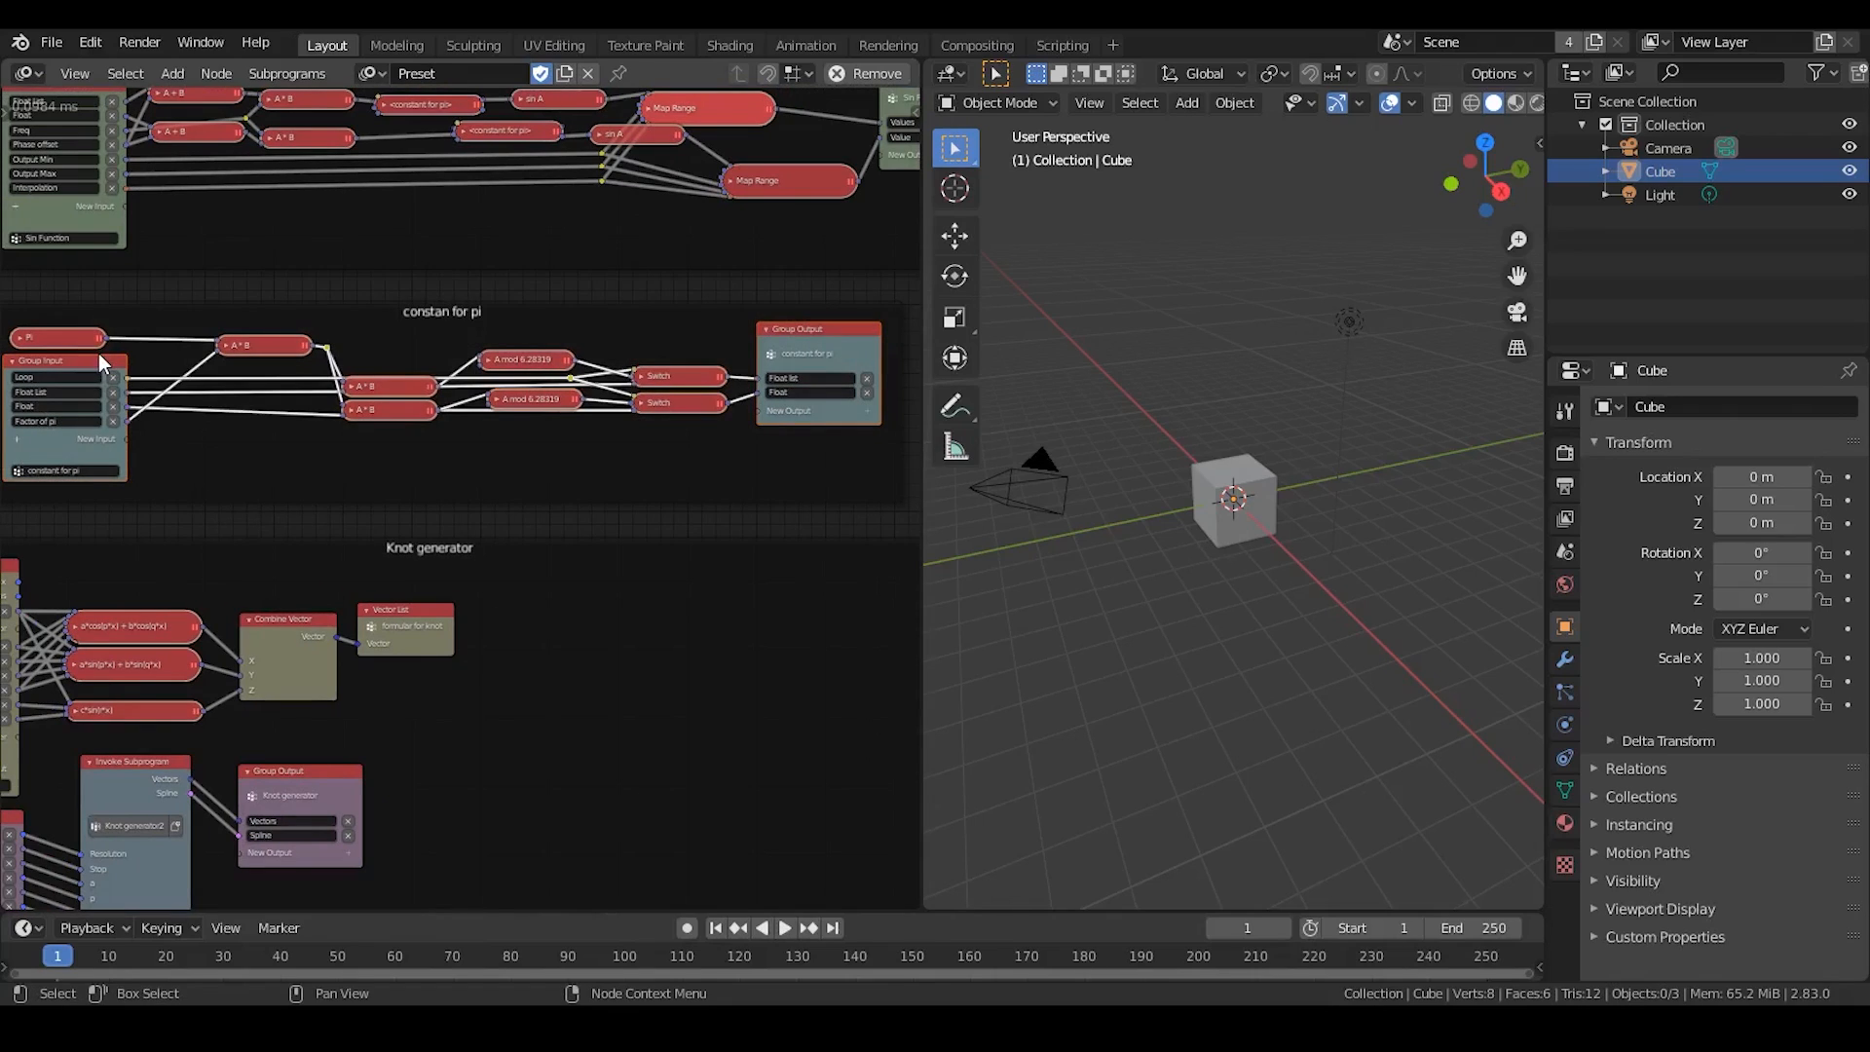
pyautogui.rightClick(102, 358)
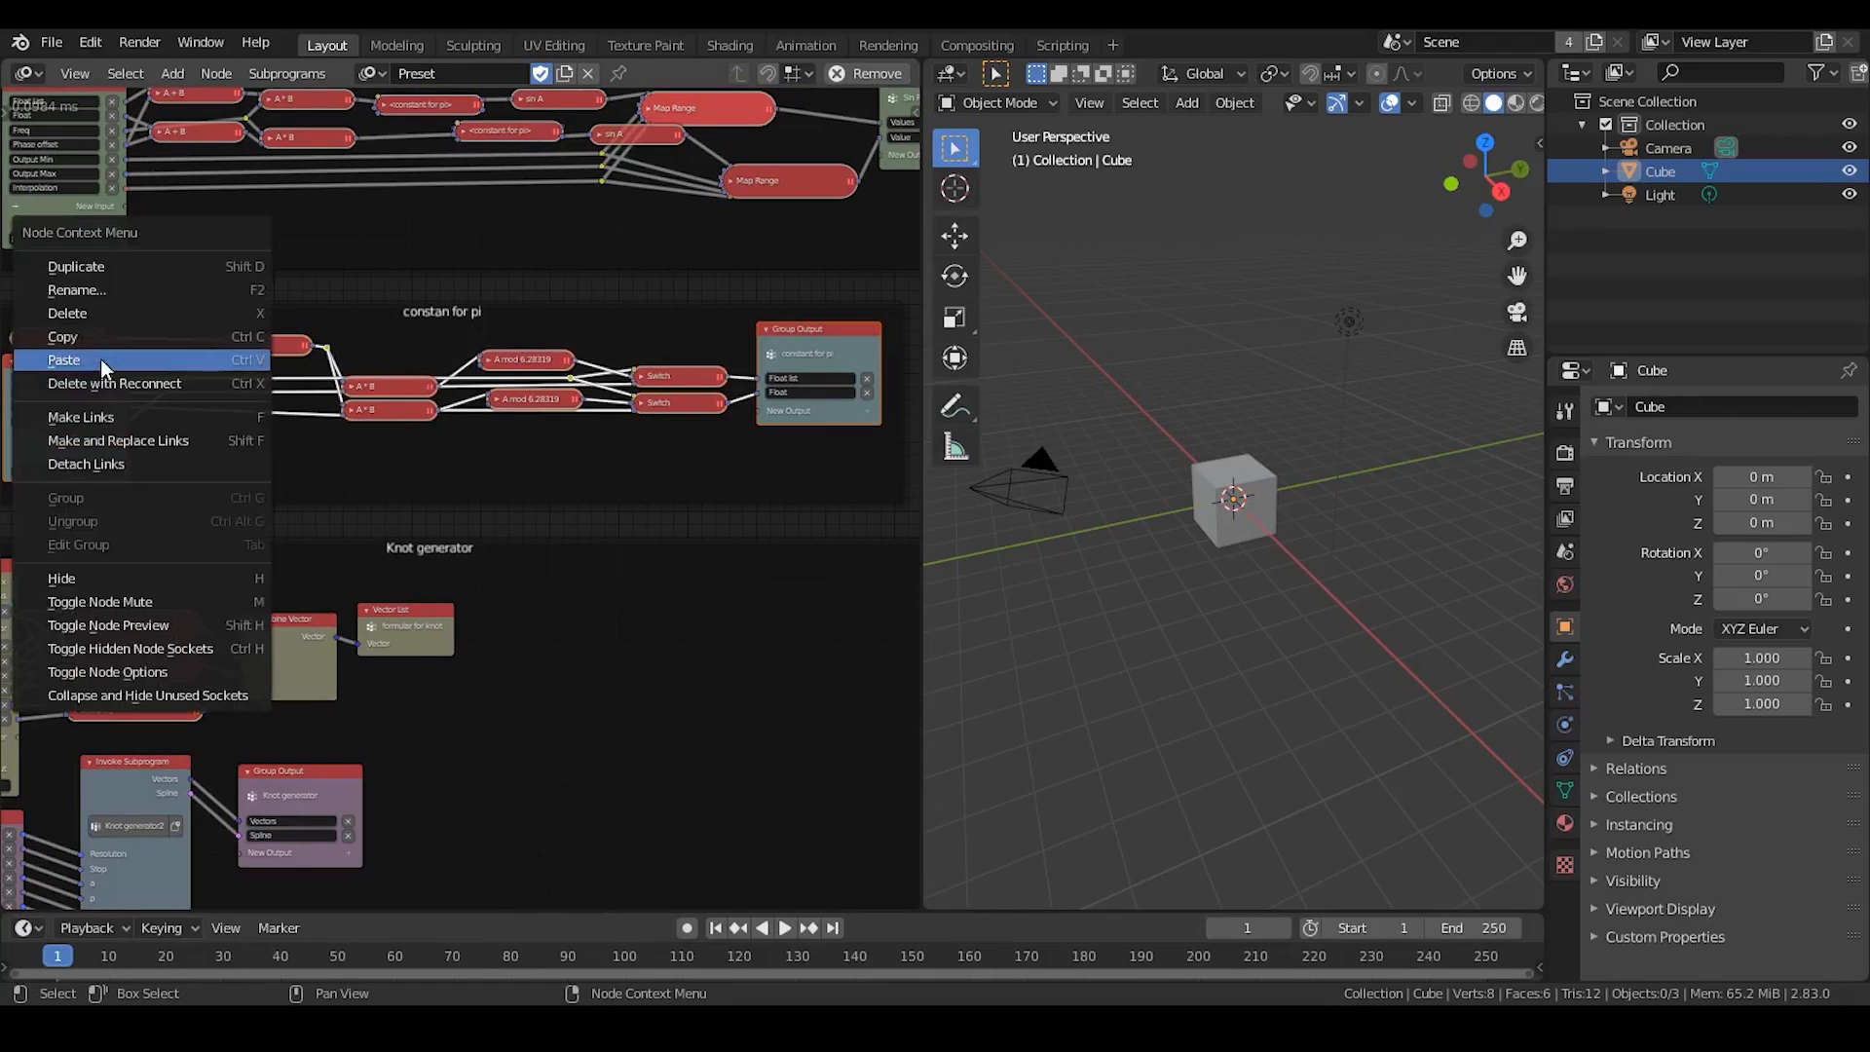
pyautogui.click(214, 337)
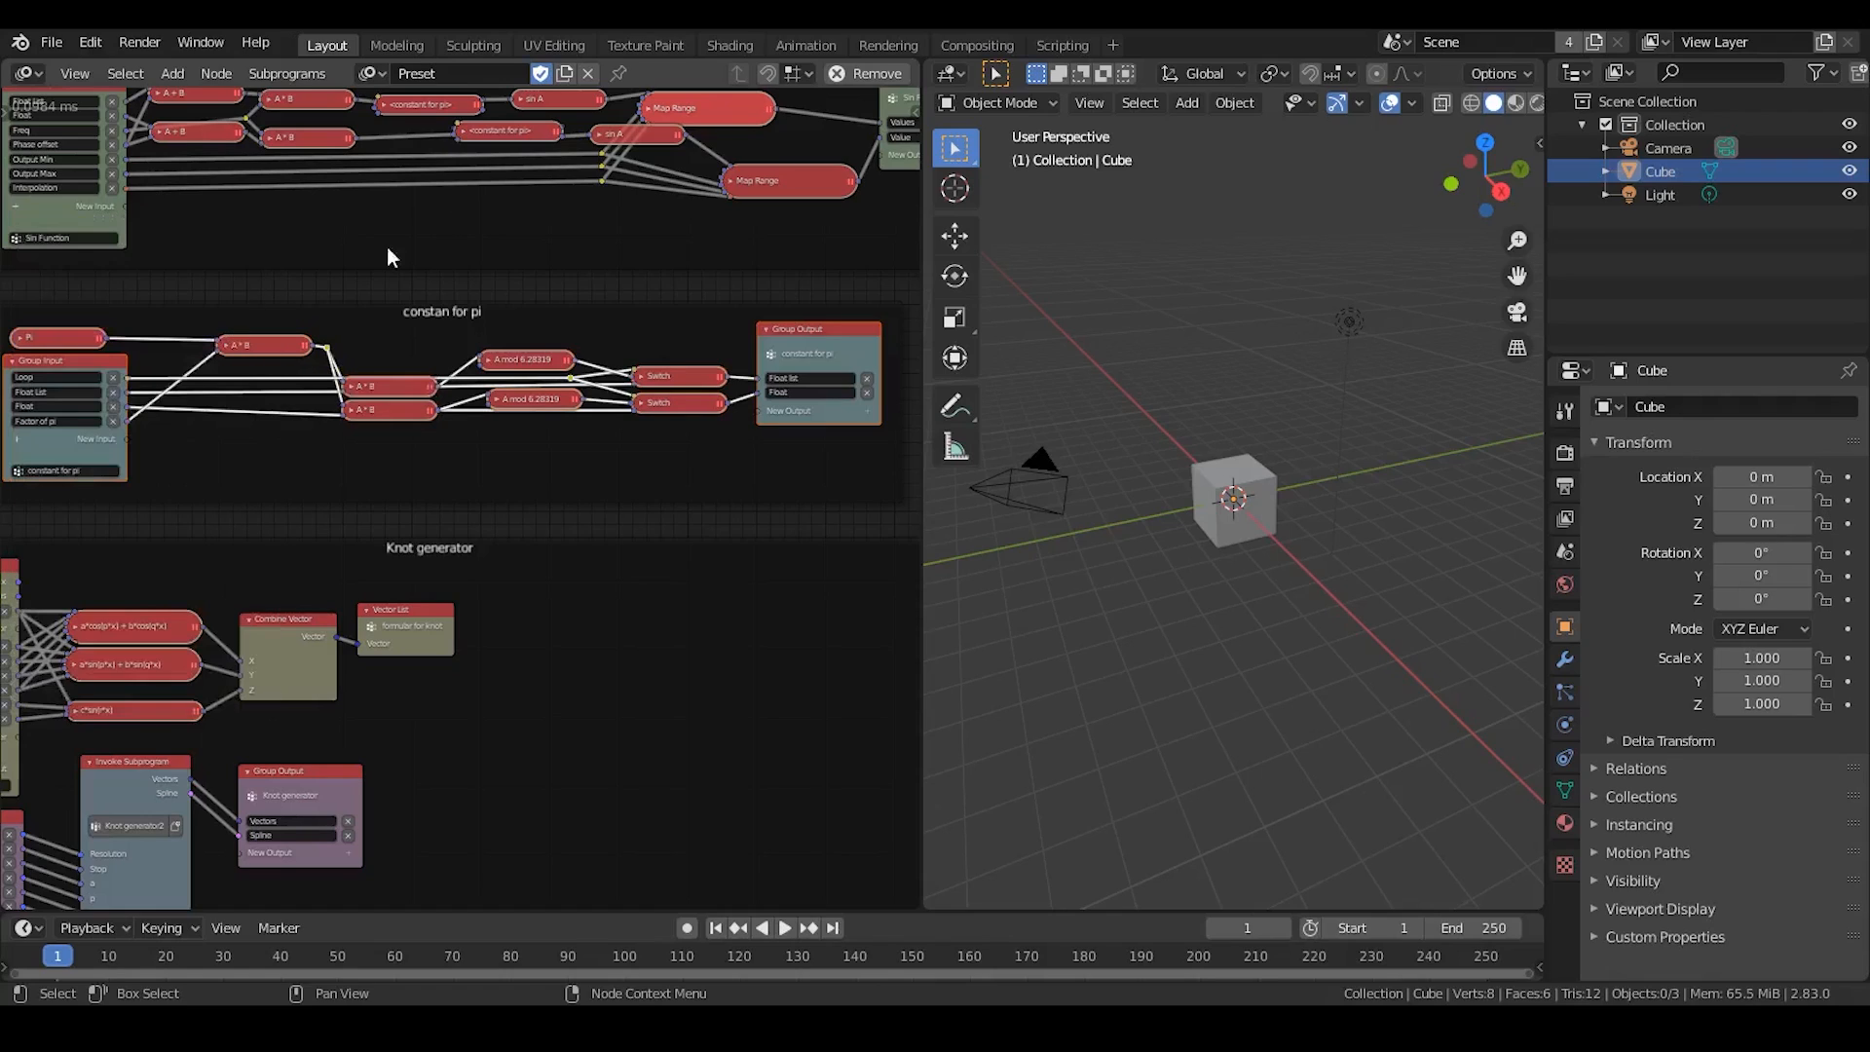
pyautogui.click(565, 75)
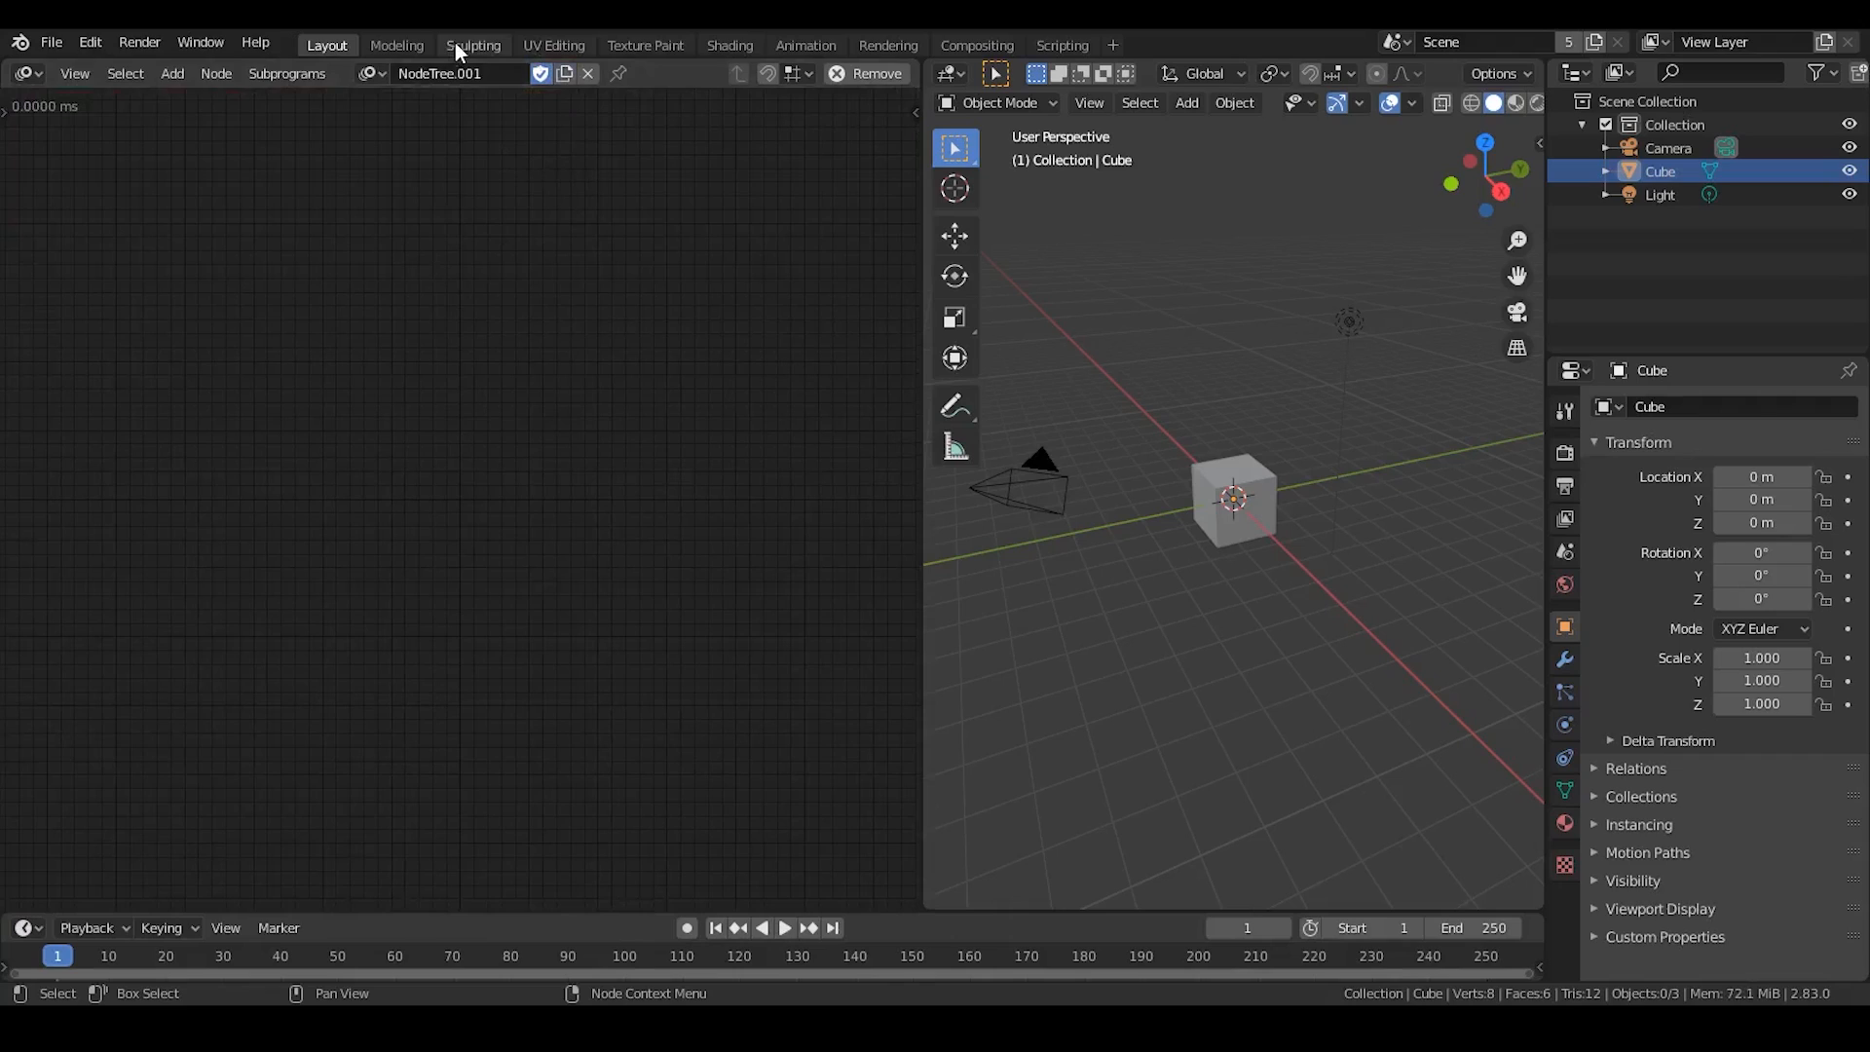
# Rename the new empty node tree as "My preset".
pyautogui.click(484, 74)
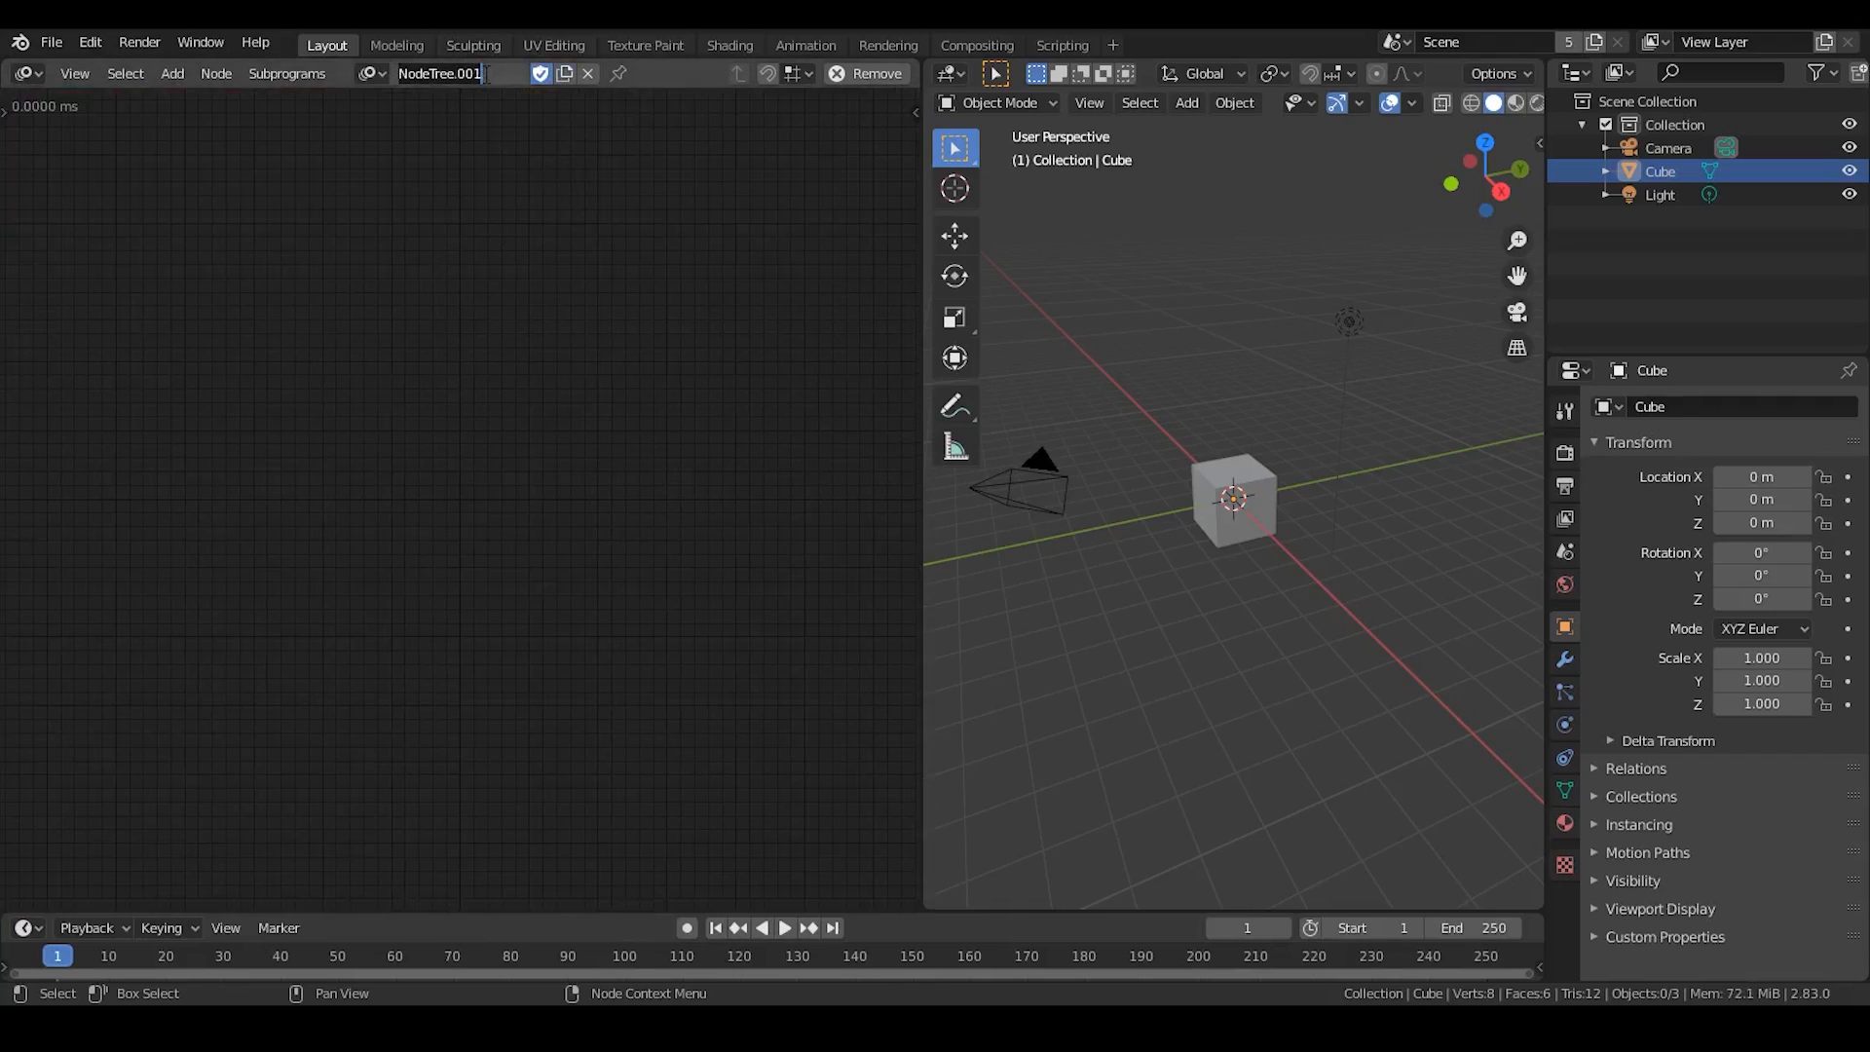
pyautogui.write('My preset')
pyautogui.press('Return')
# Paste the copied constant-for-pi nodes into the My preset node tree and bring them into view.
pyautogui.rightClick(421, 395)
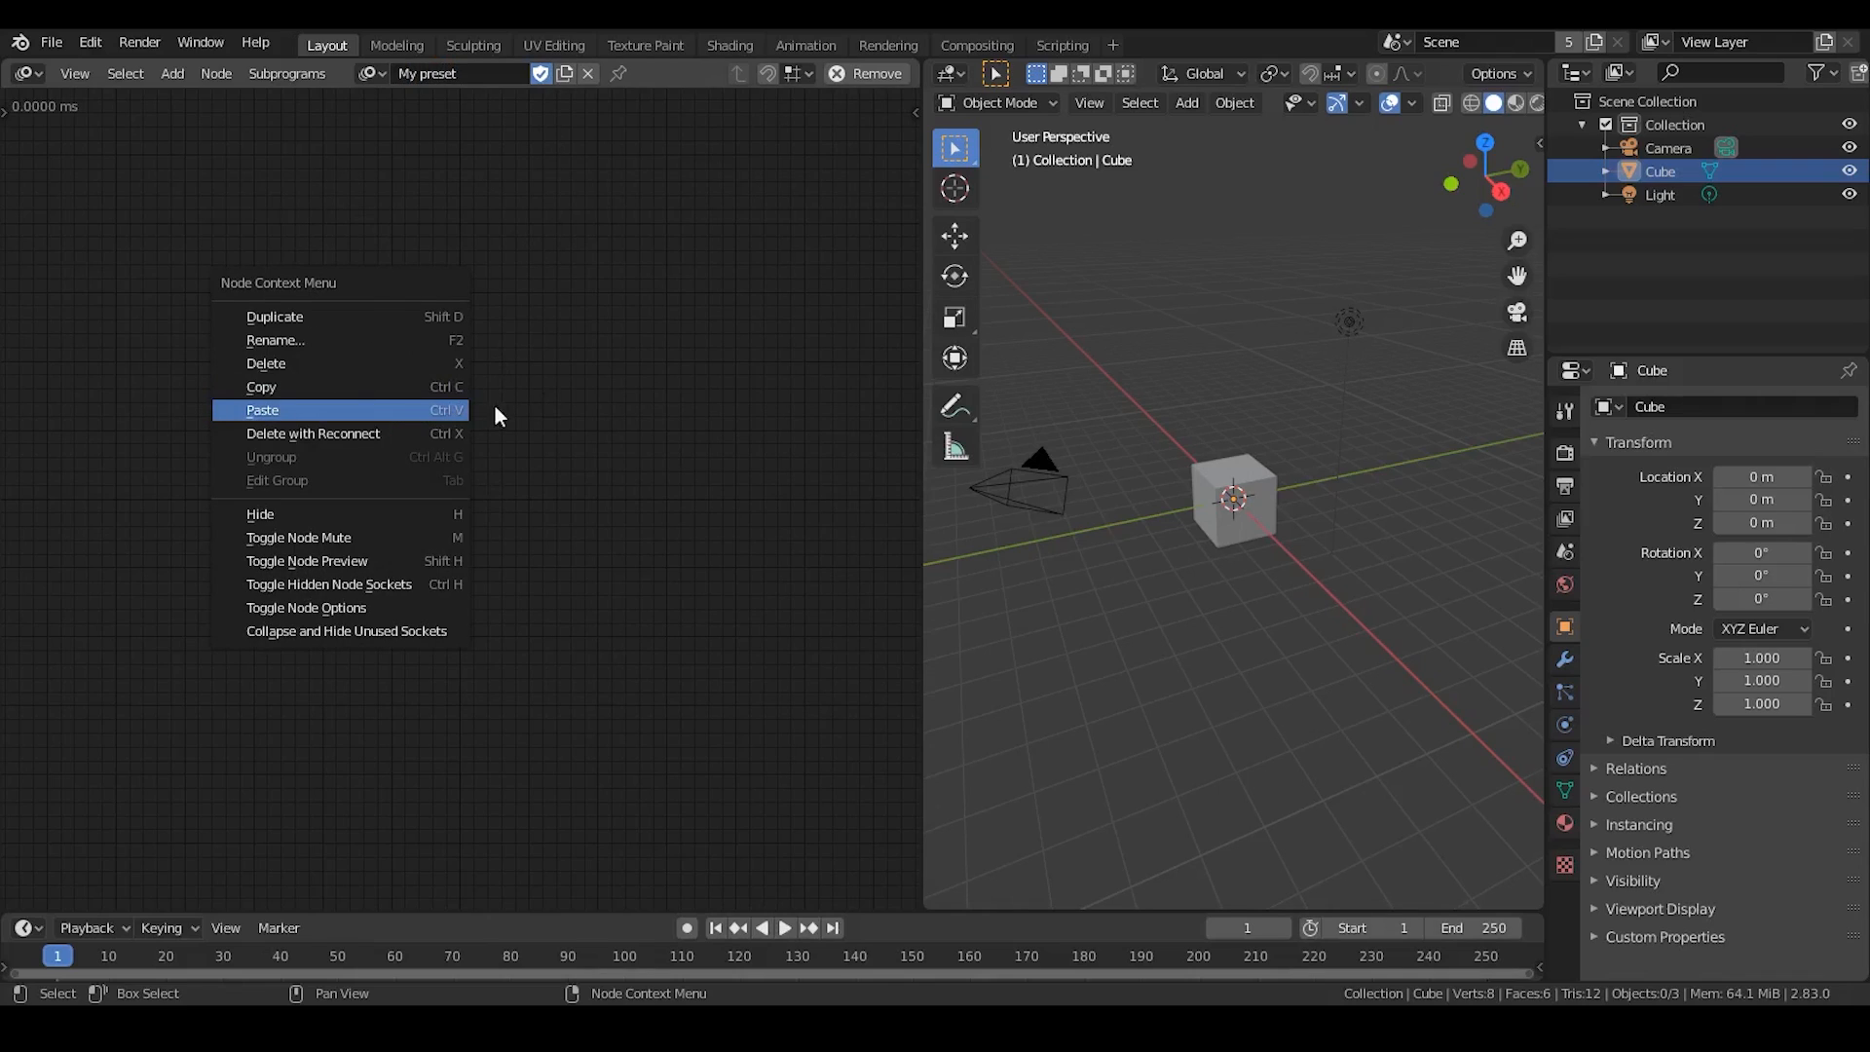
pyautogui.click(505, 315)
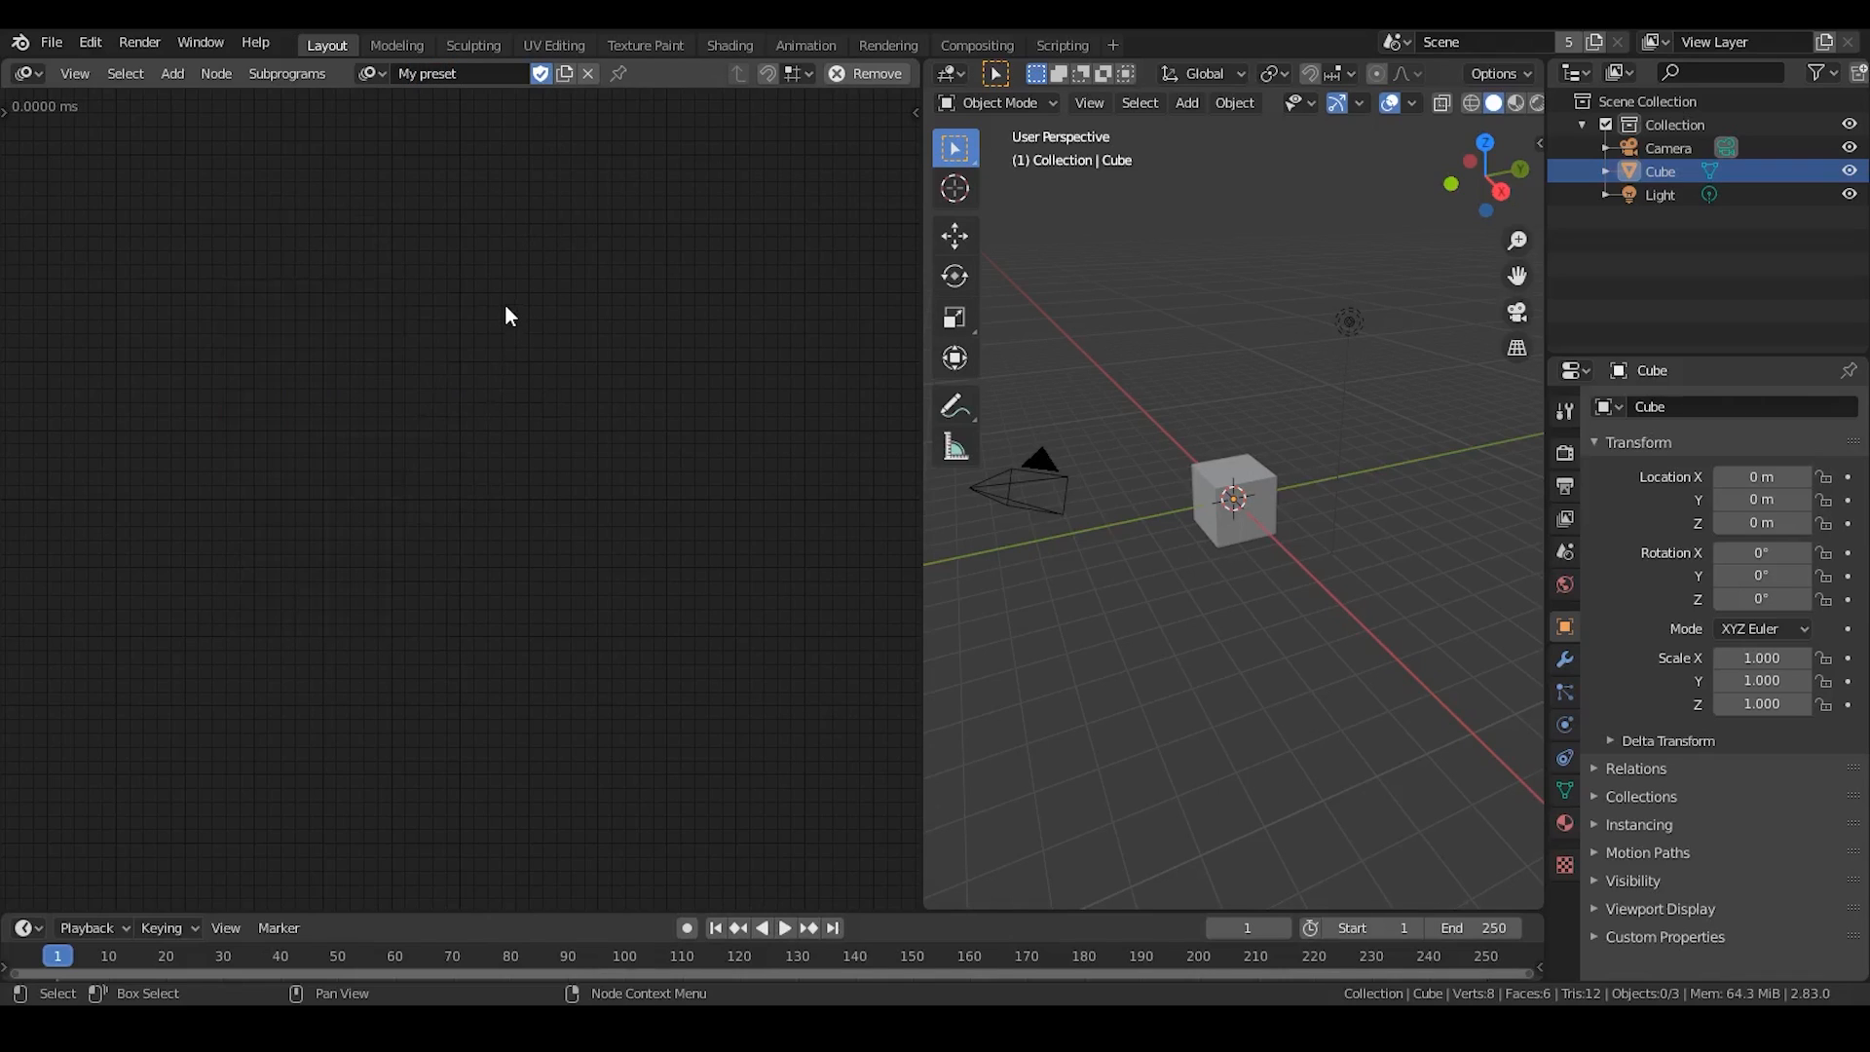
pyautogui.click(75, 73)
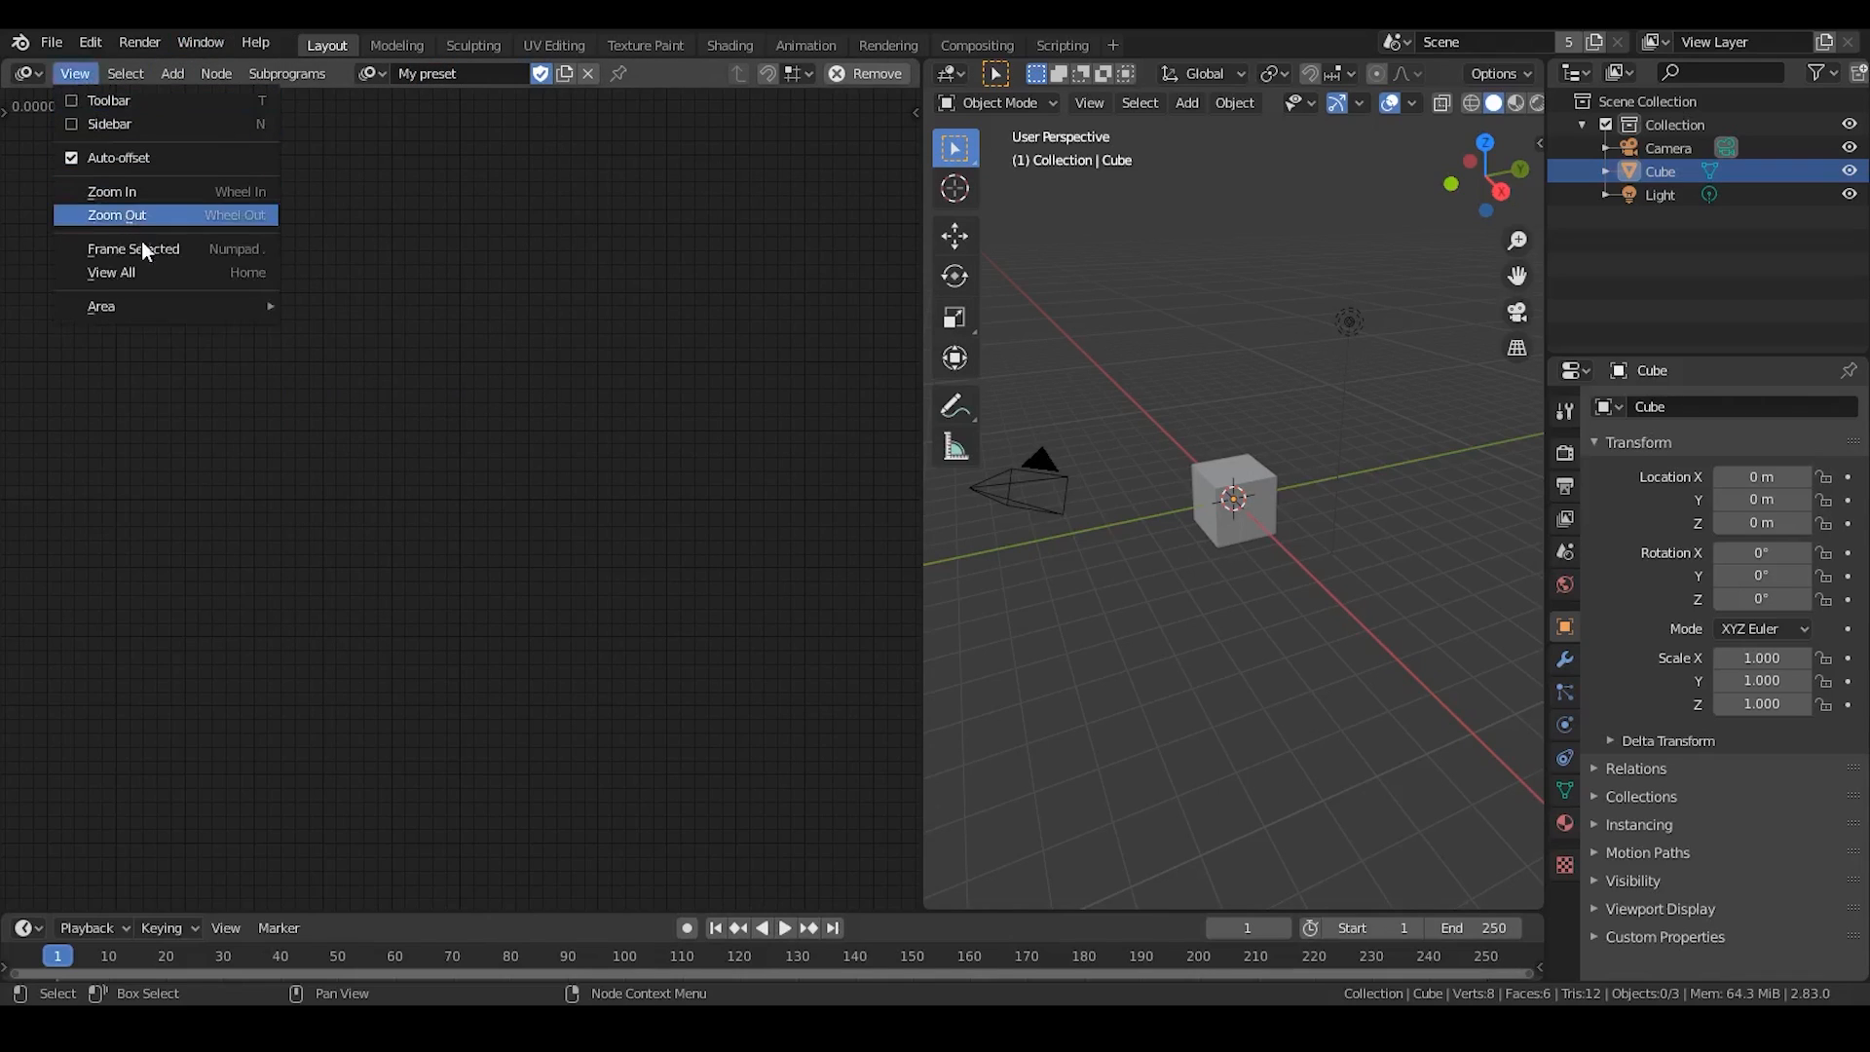
pyautogui.click(161, 274)
pyautogui.scroll(4, 323, 461)
pyautogui.moveTo(327, 466); pyautogui.dragTo(452, 382, button='middle')
pyautogui.scroll(4, 244, 522)
pyautogui.moveTo(226, 531); pyautogui.dragTo(430, 487, button='middle')
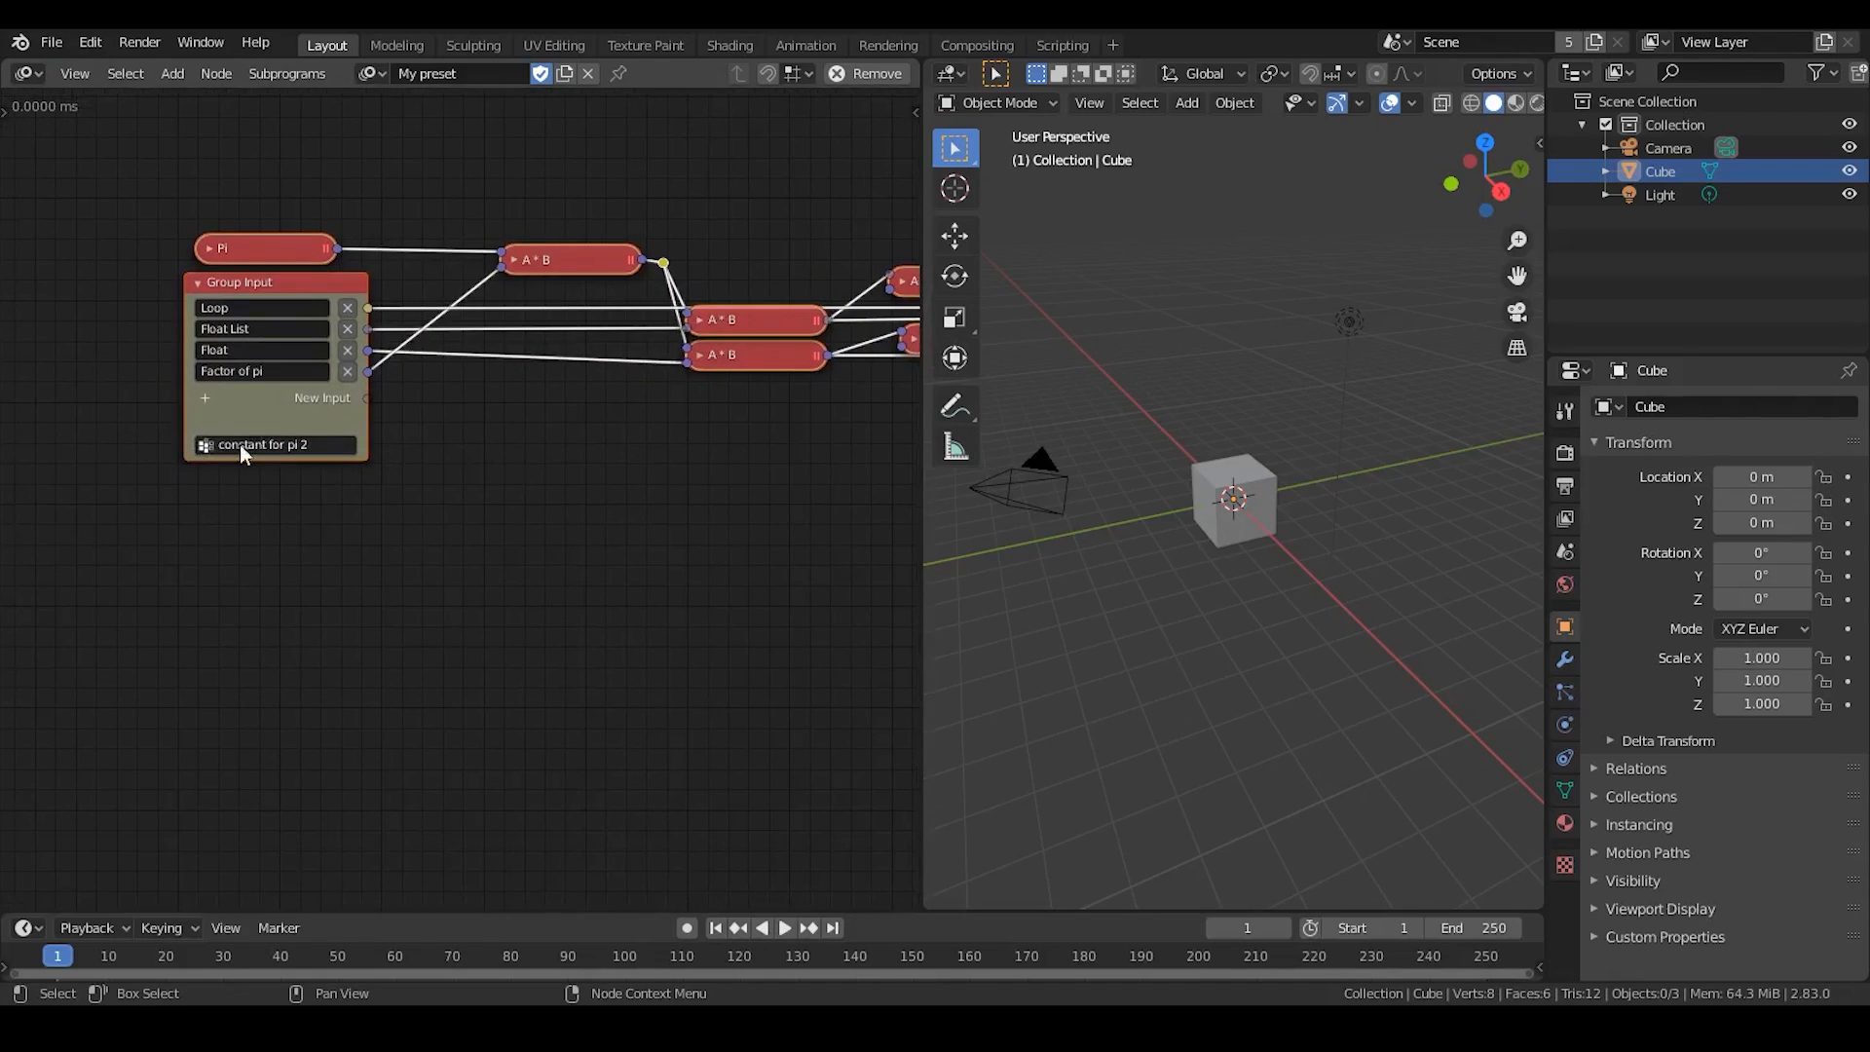
# Open the subprogram name in the pasted Group Input node for editing and keep it as it is.
pyautogui.doubleClick(331, 448)
pyautogui.click(331, 448)
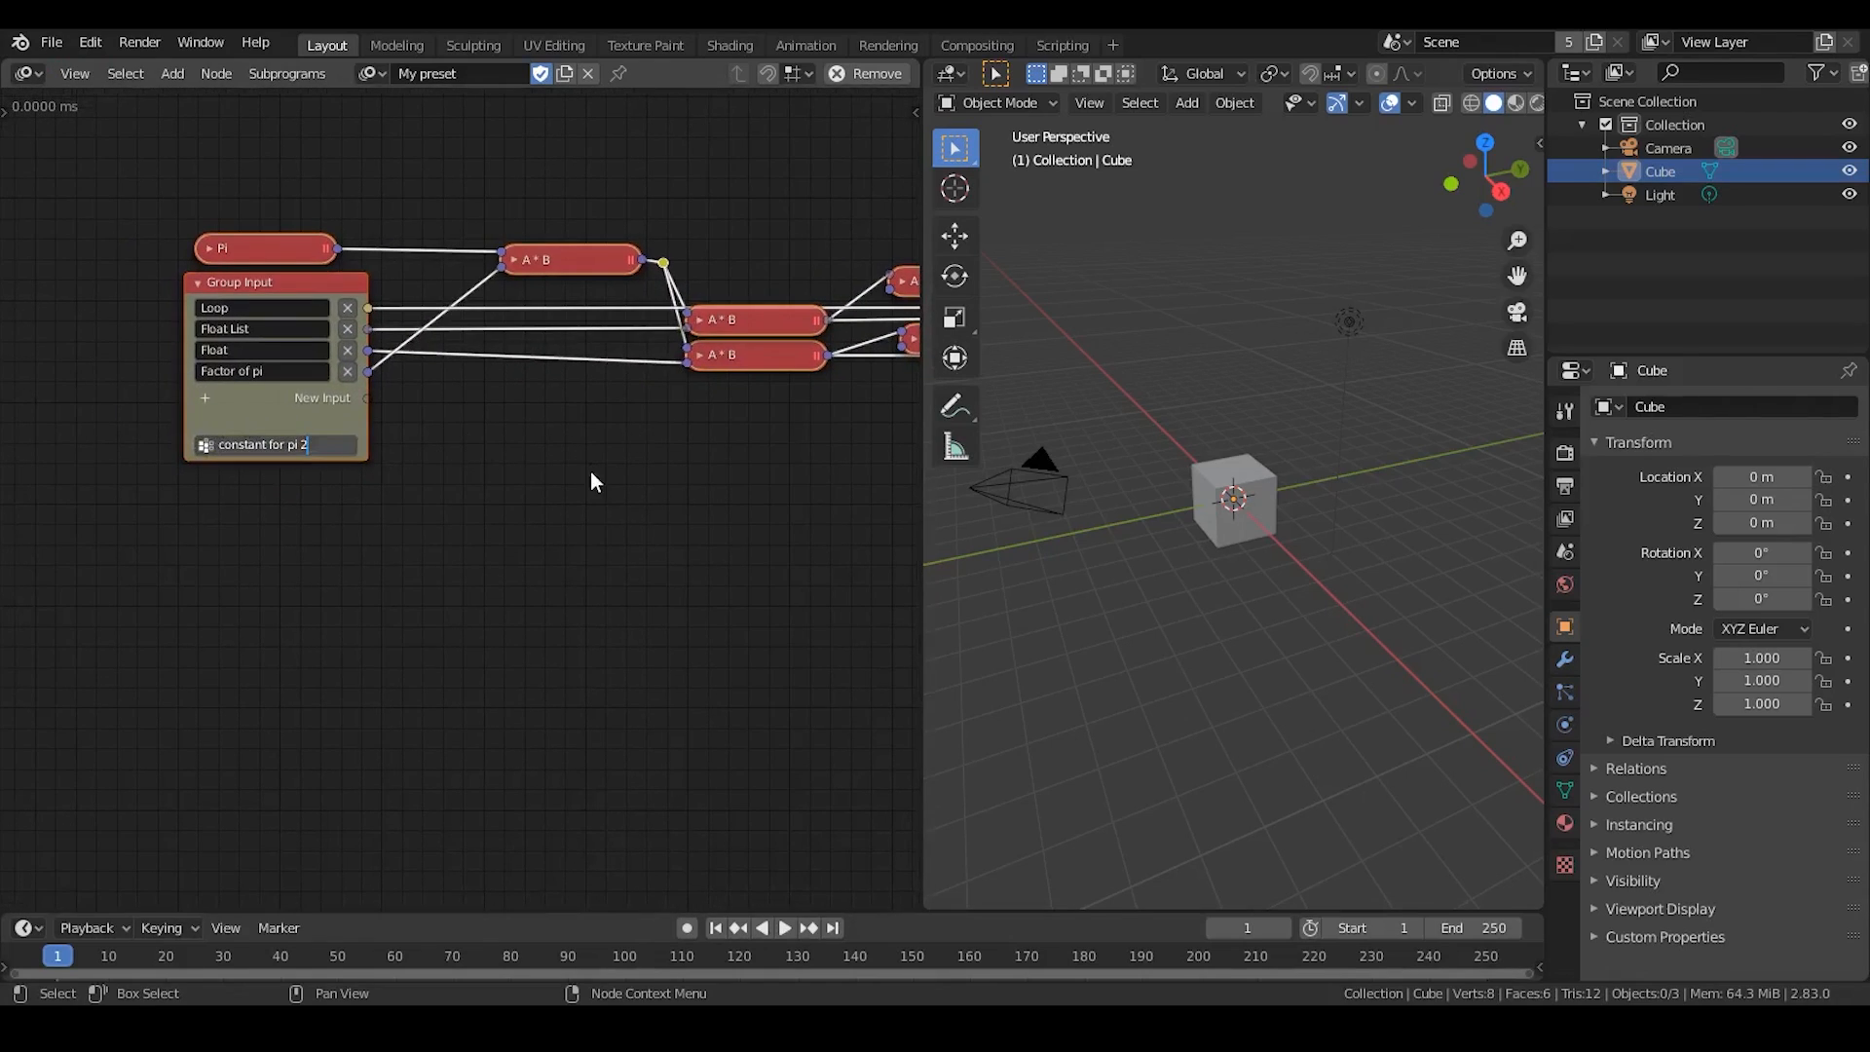
pyautogui.press('Return')
pyautogui.moveTo(529, 453); pyautogui.dragTo(426, 470, button='middle')
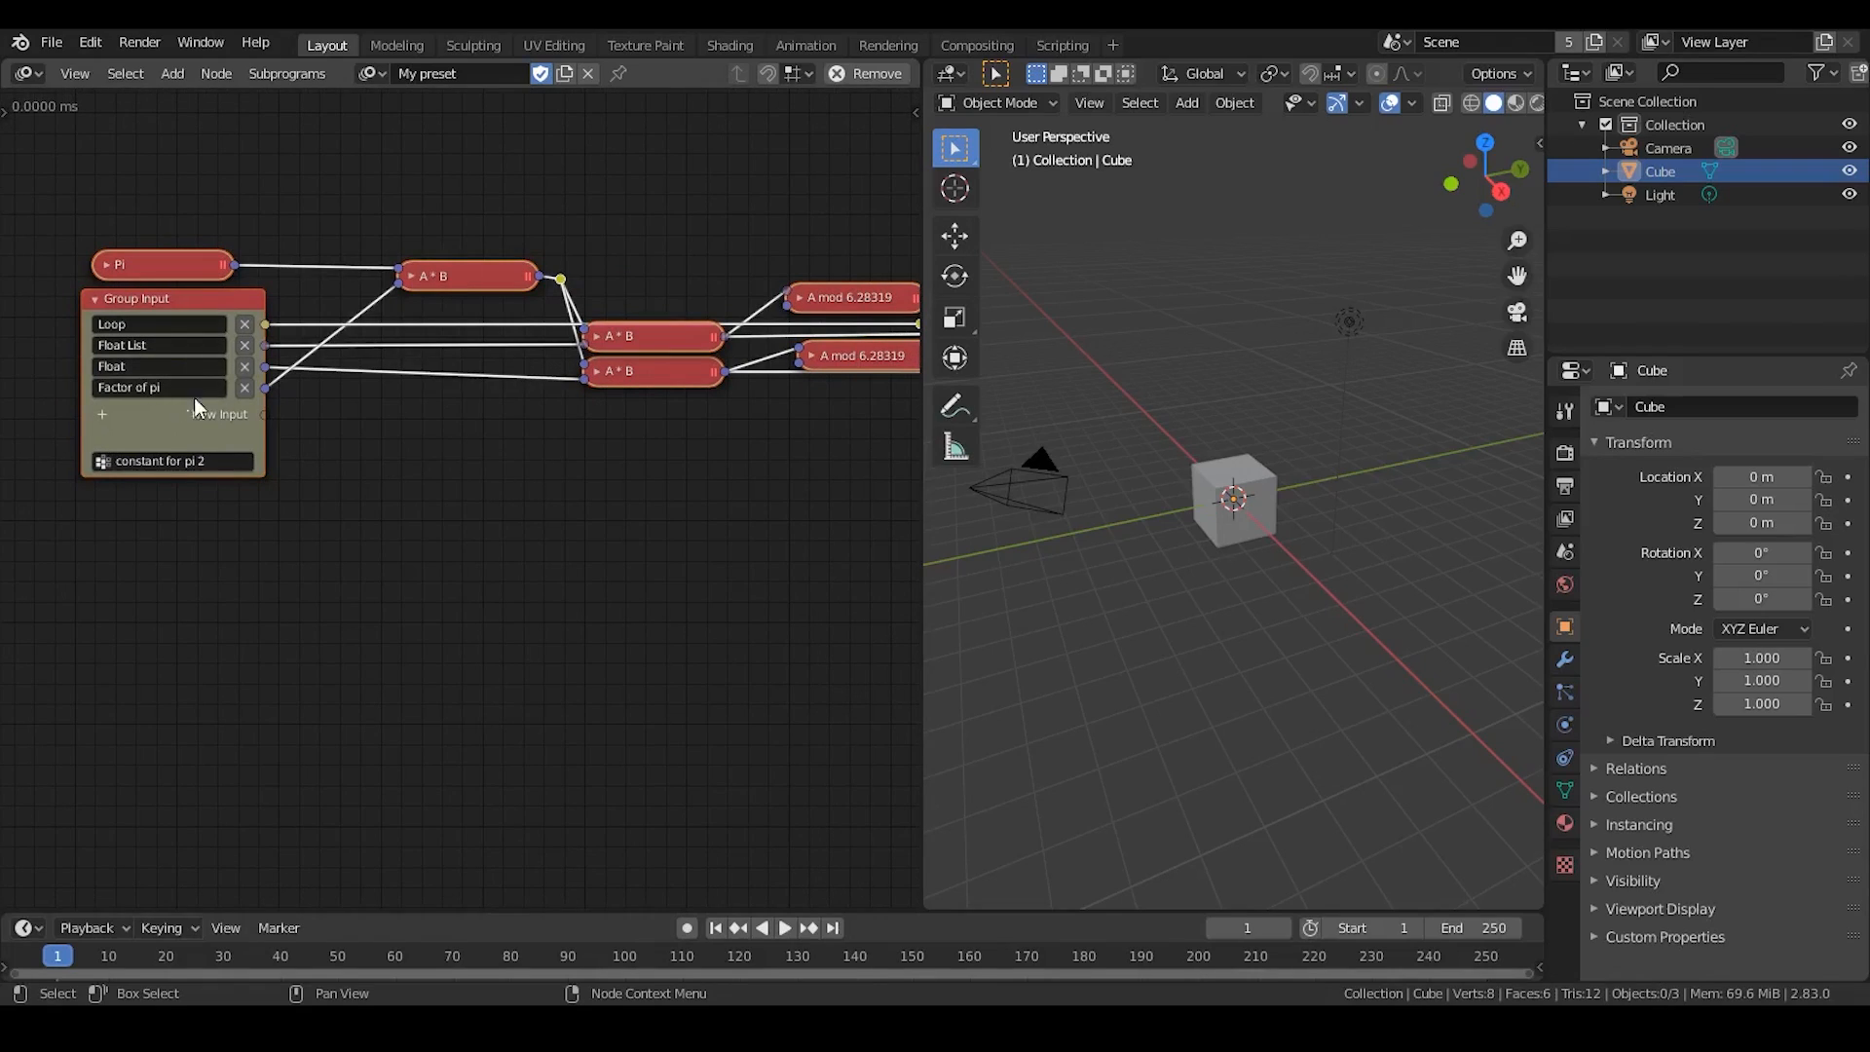
# Remove the Loop and Factor of pi inputs from the pasted Group Input node.
pyautogui.click(244, 388)
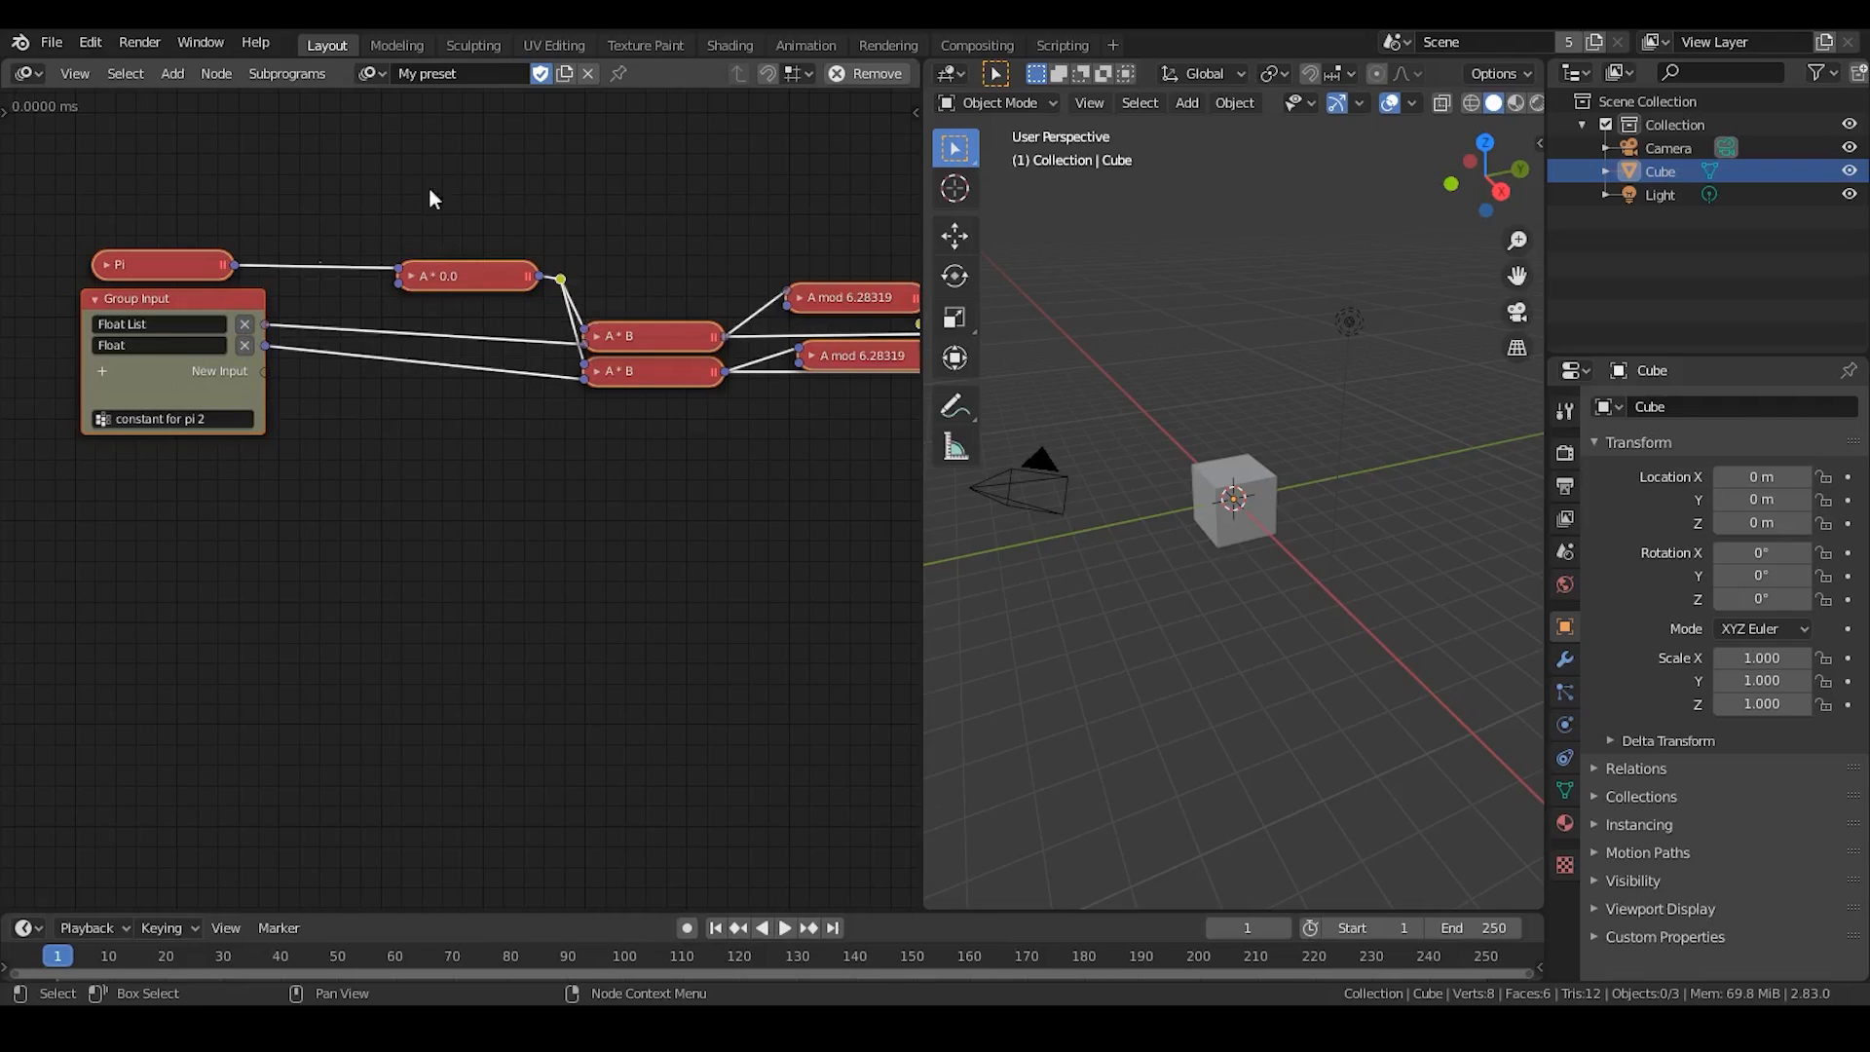
pyautogui.click(448, 245)
pyautogui.moveTo(624, 334); pyautogui.dragTo(506, 287, button='middle')
pyautogui.scroll(-2, 535, 317)
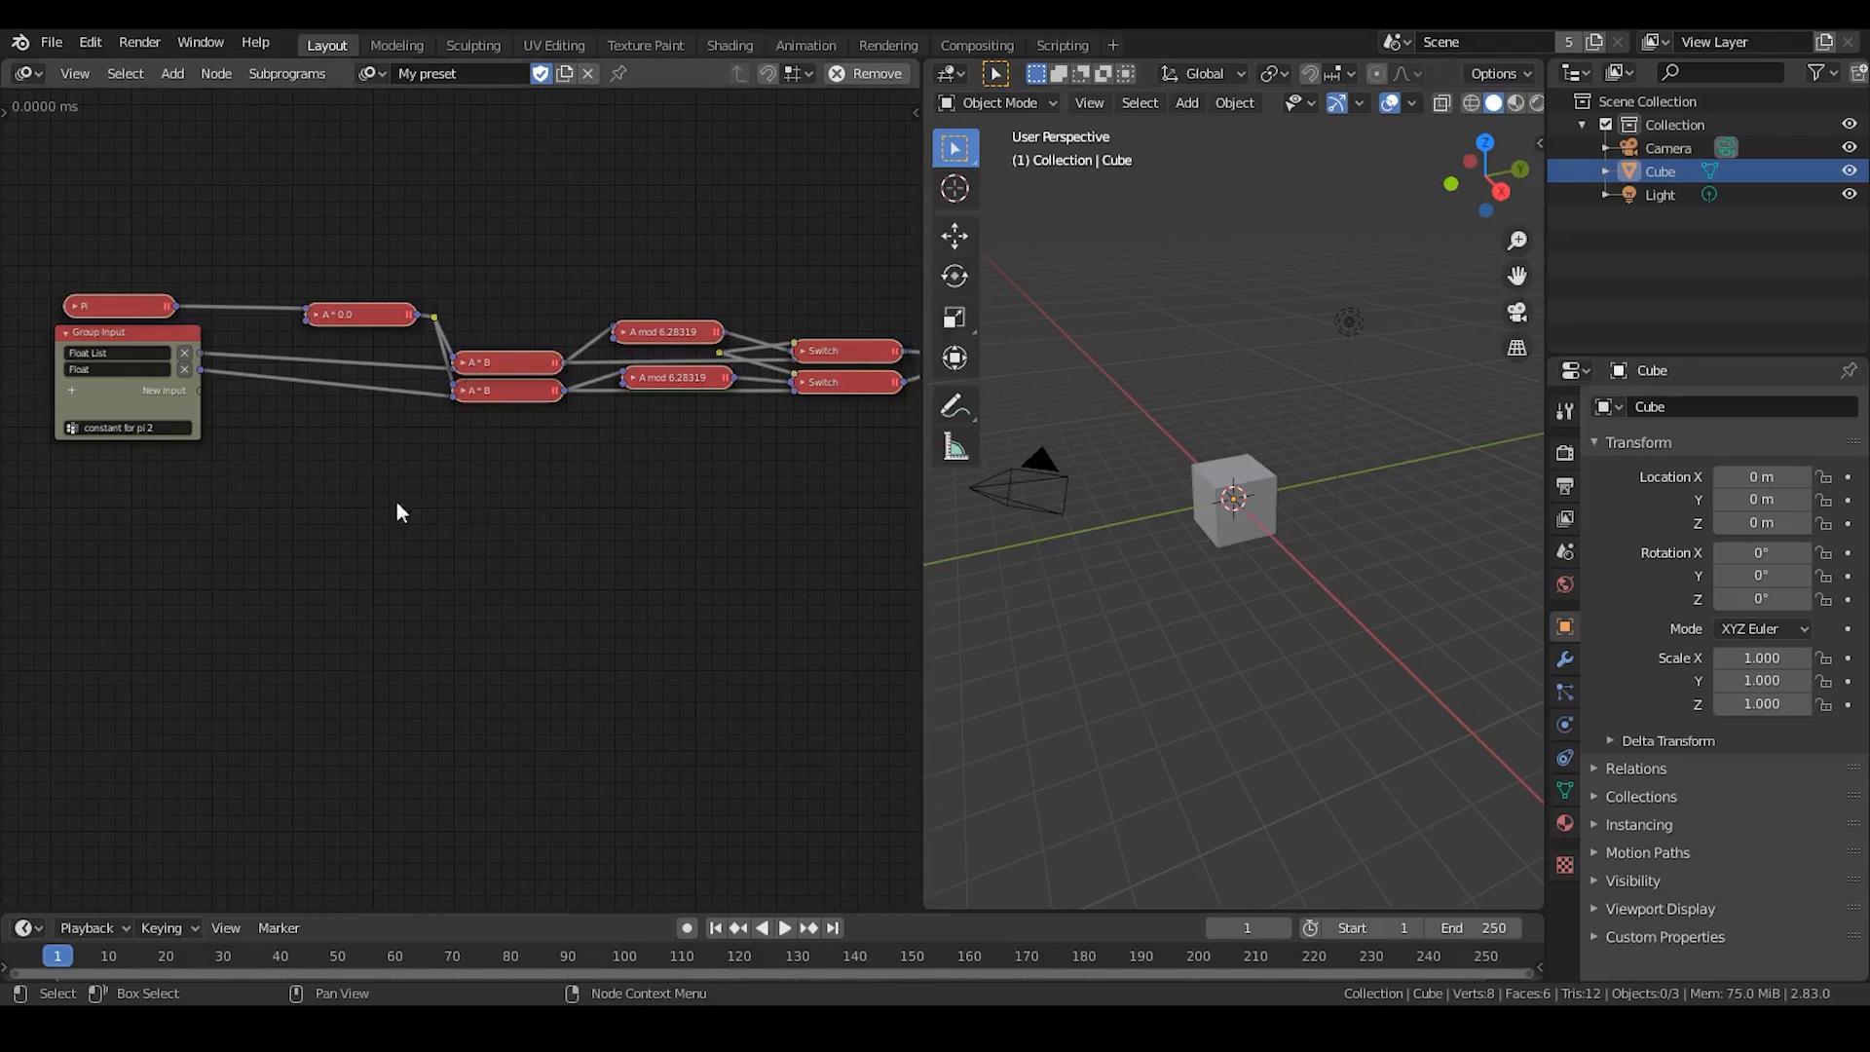
# Load the Preset node tree and look over its whole collection of subprogram frames.
pyautogui.click(367, 73)
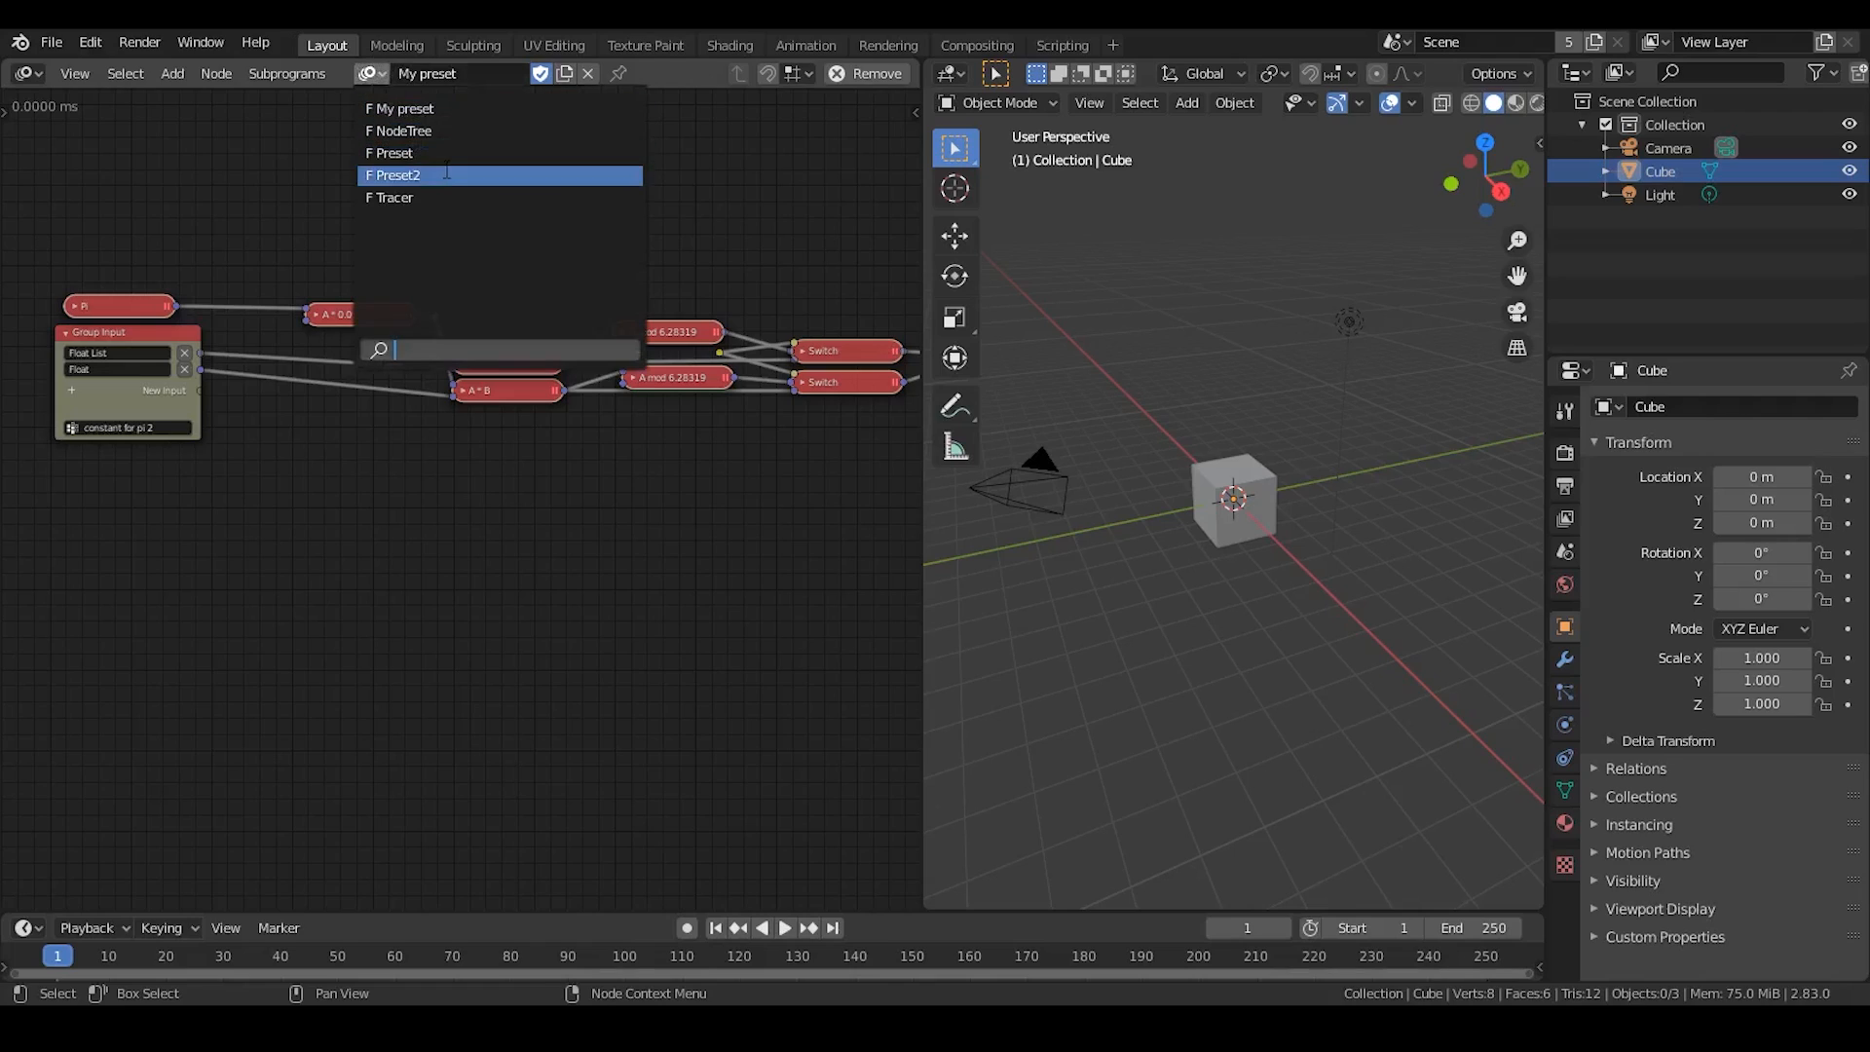
pyautogui.click(413, 129)
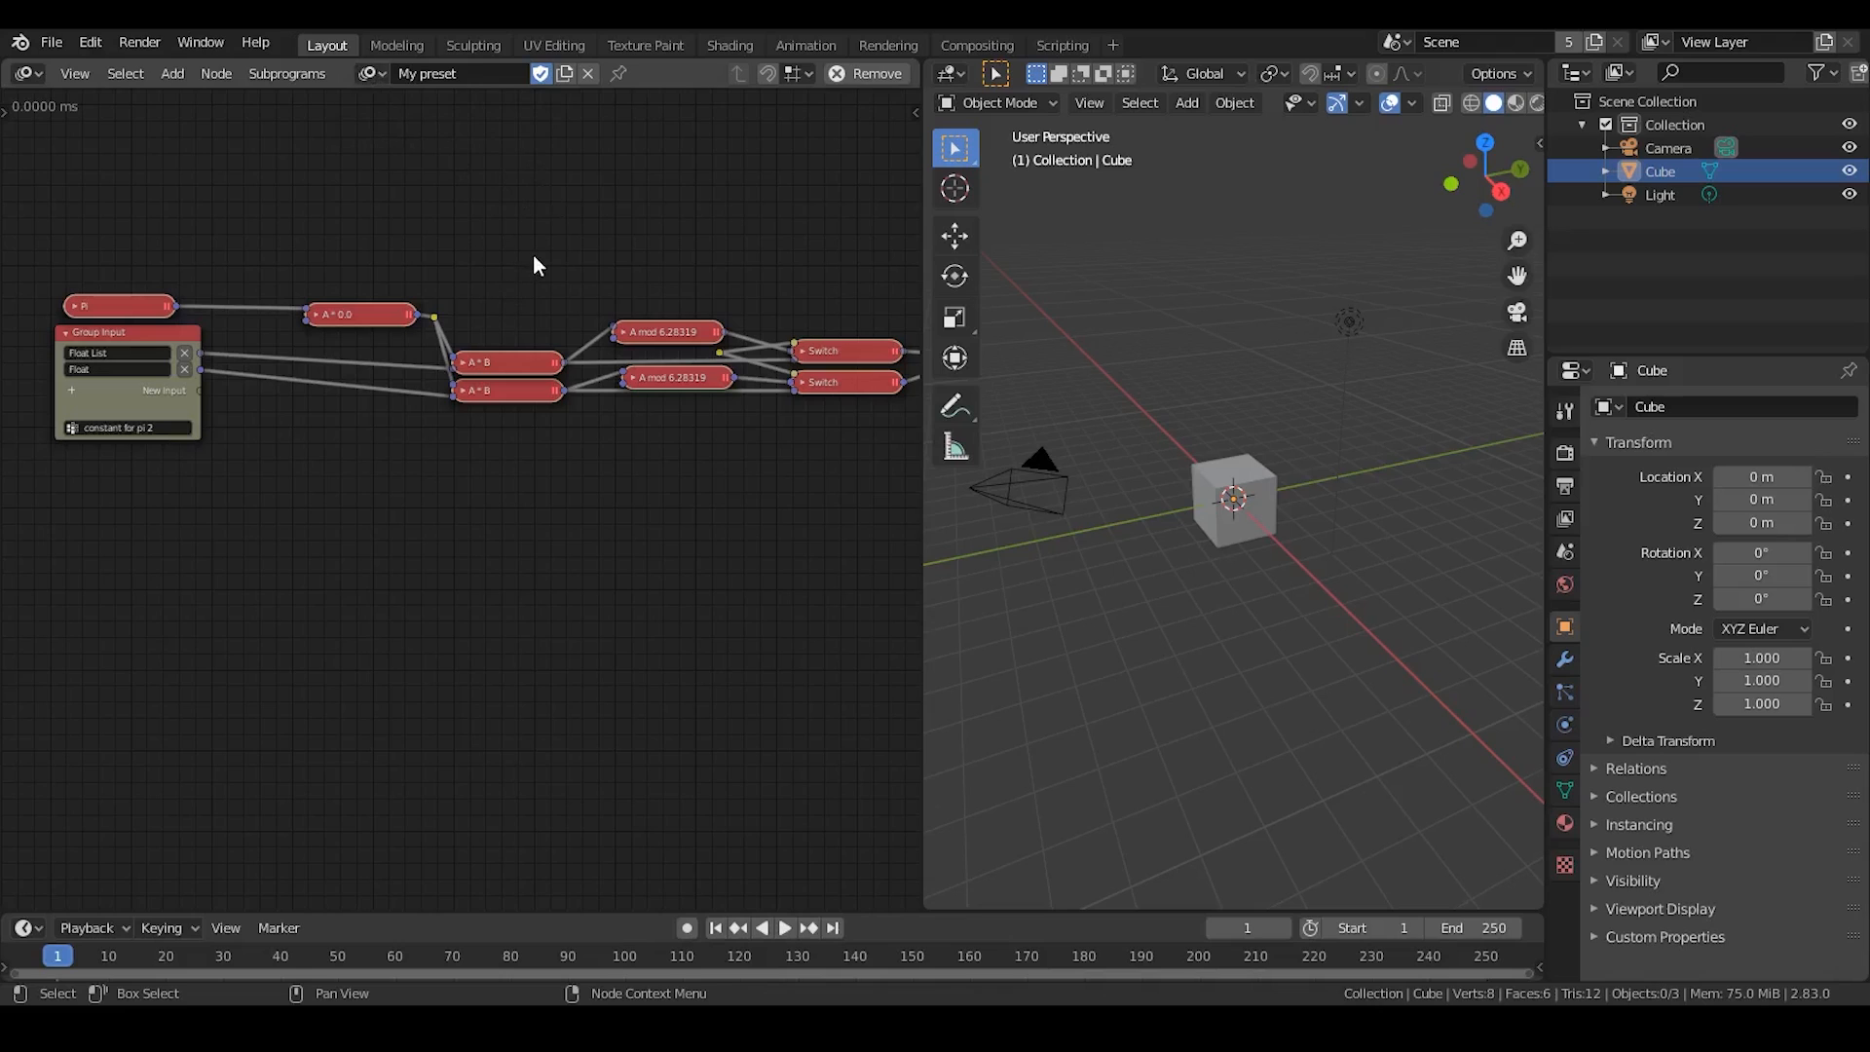
pyautogui.moveTo(710, 379); pyautogui.dragTo(649, 347, button='middle')
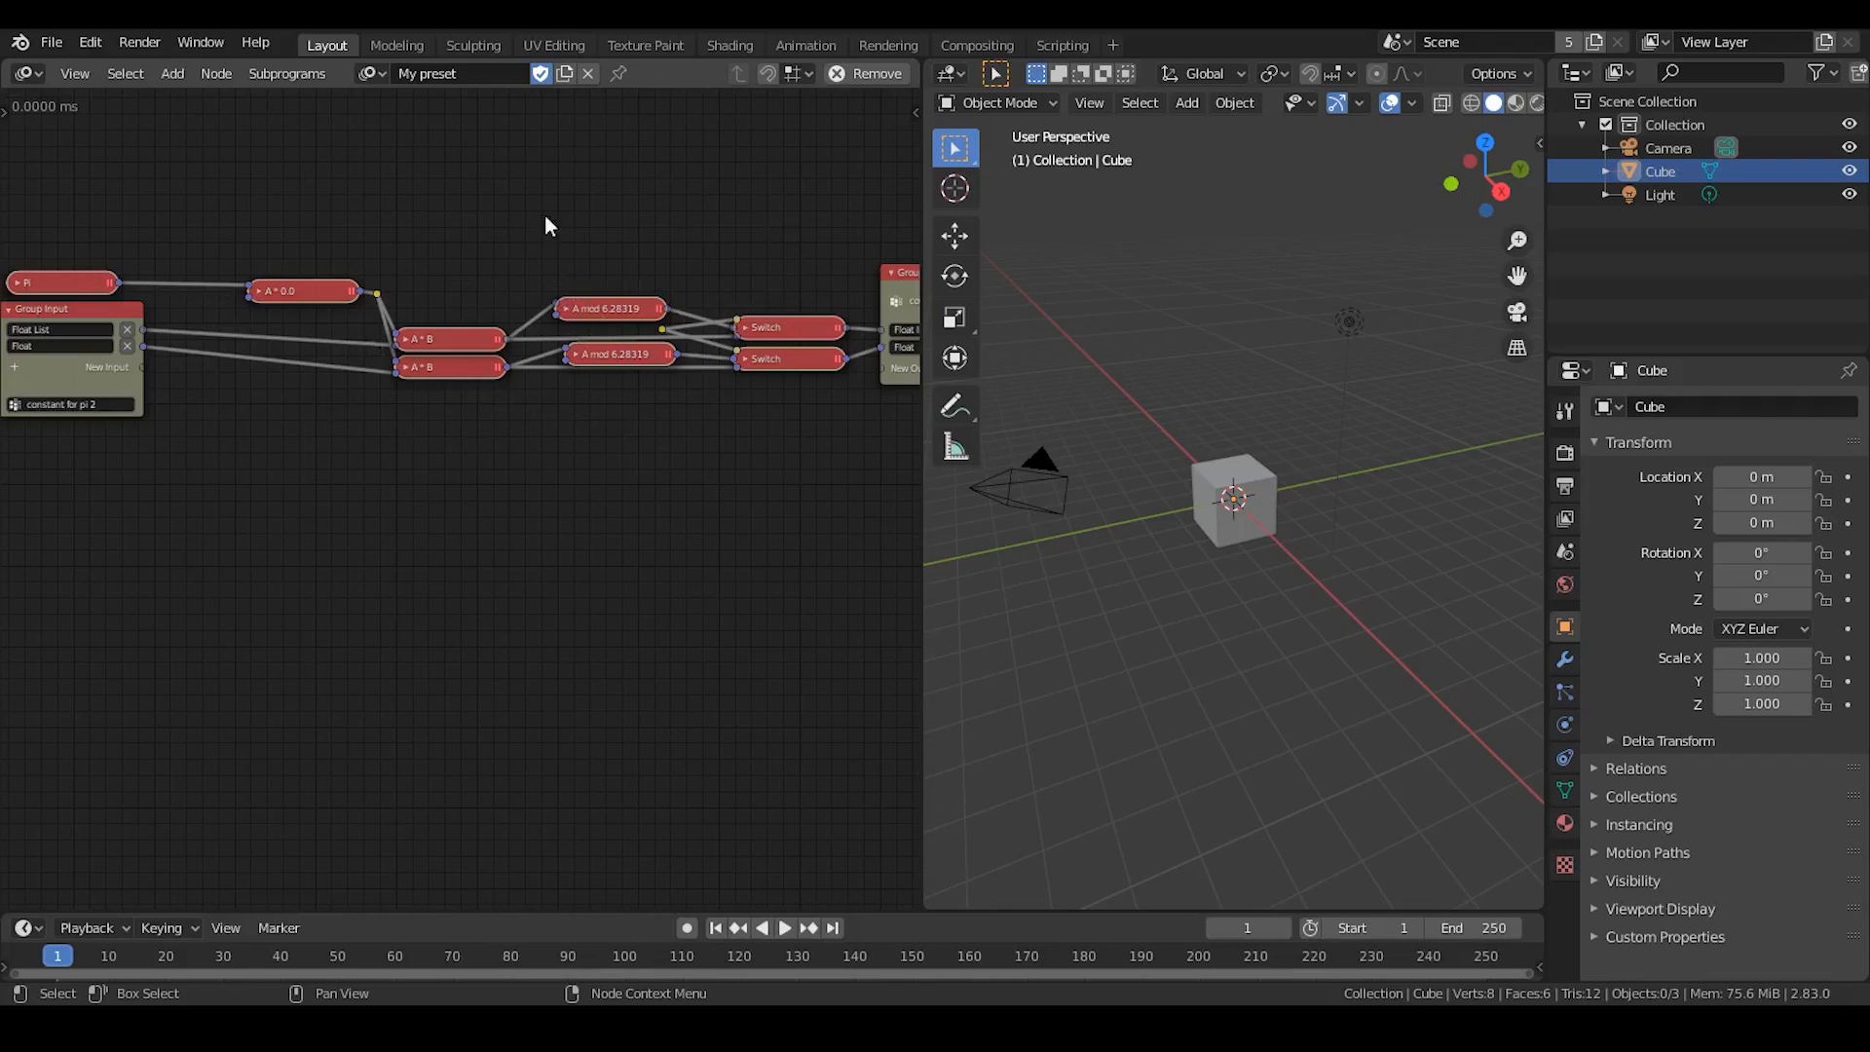
pyautogui.click(363, 78)
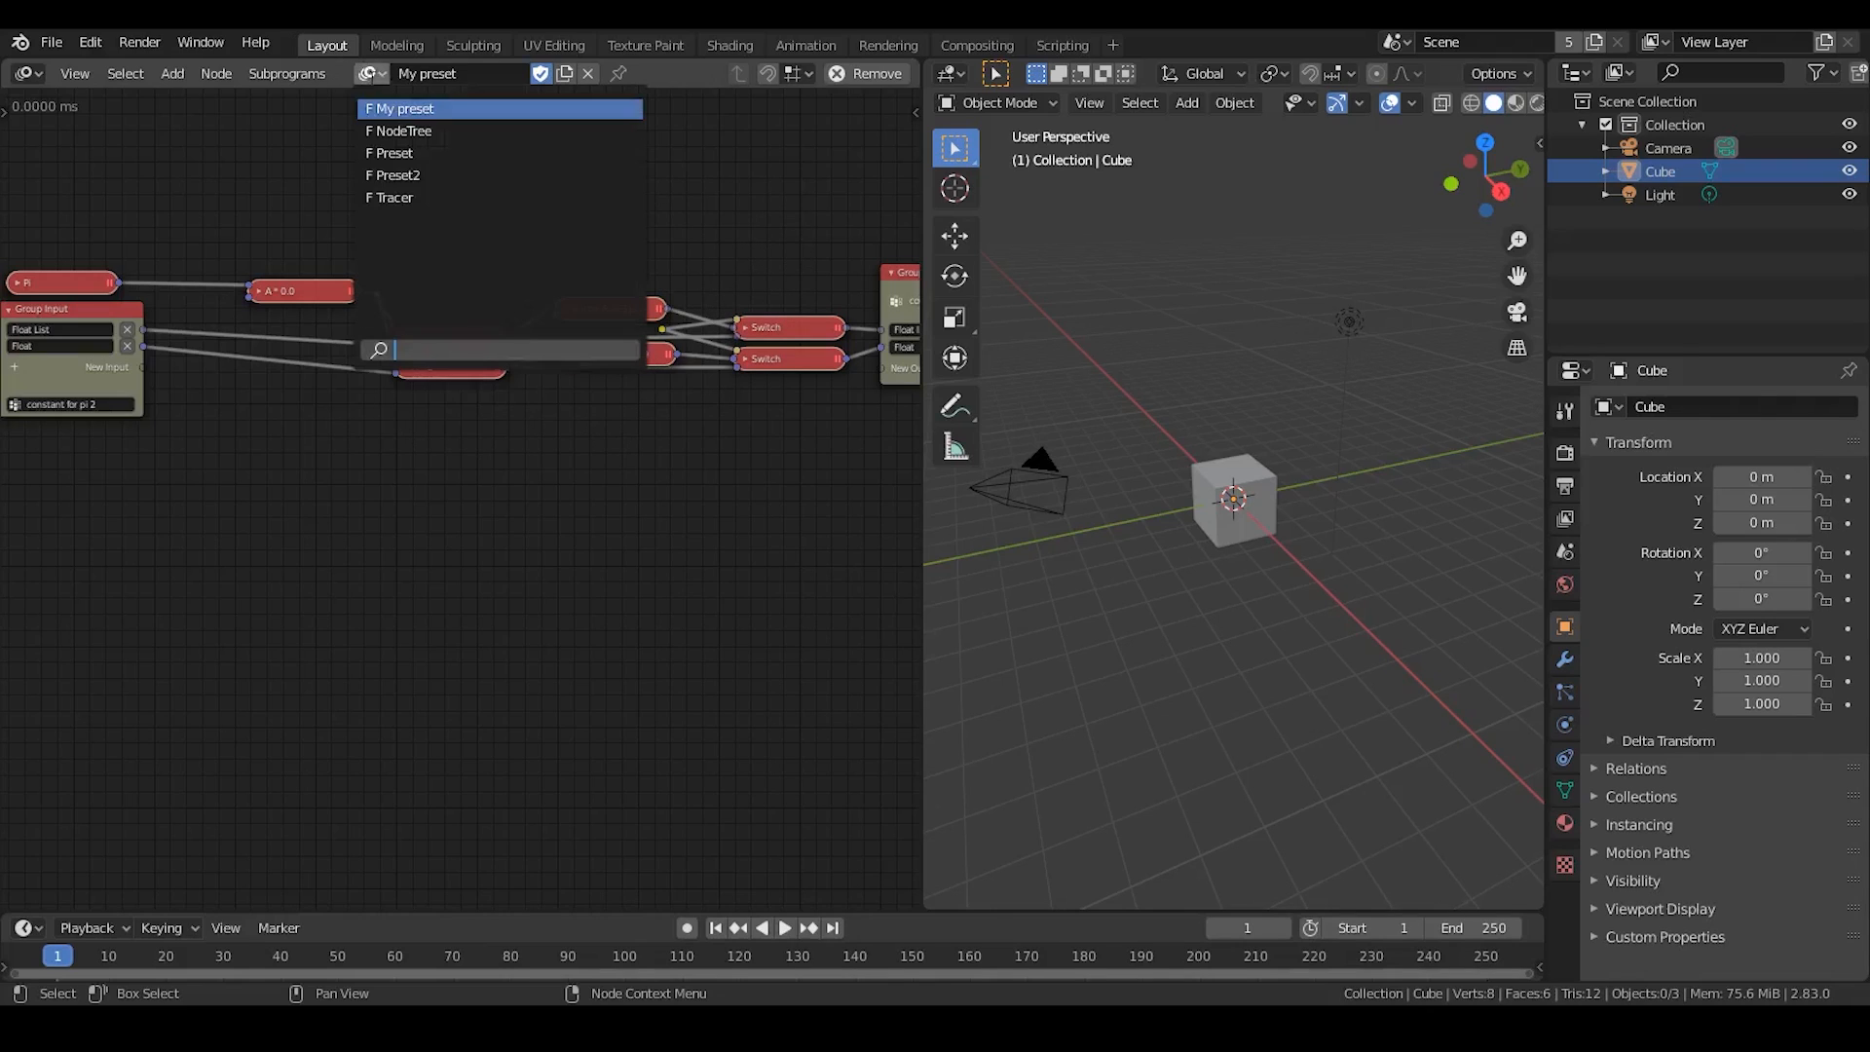
pyautogui.click(409, 150)
pyautogui.scroll(-10, 429, 402)
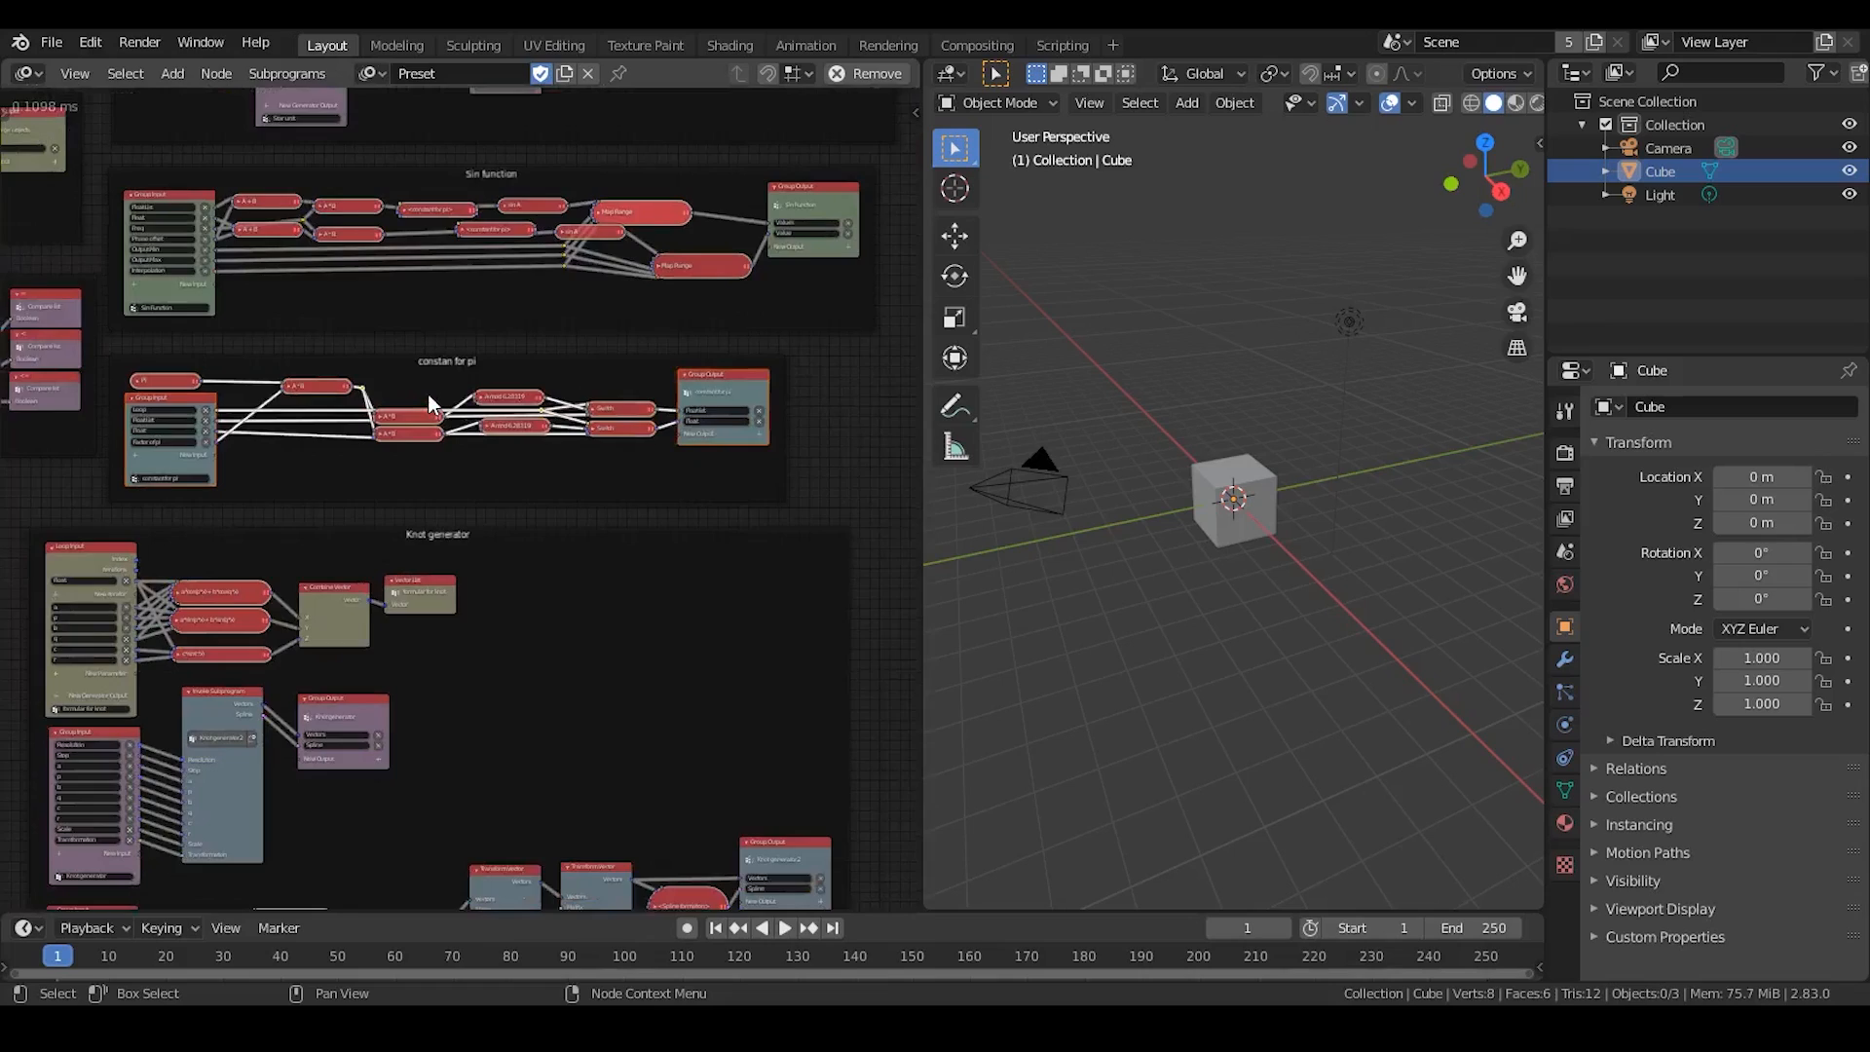
pyautogui.scroll(-5, 429, 392)
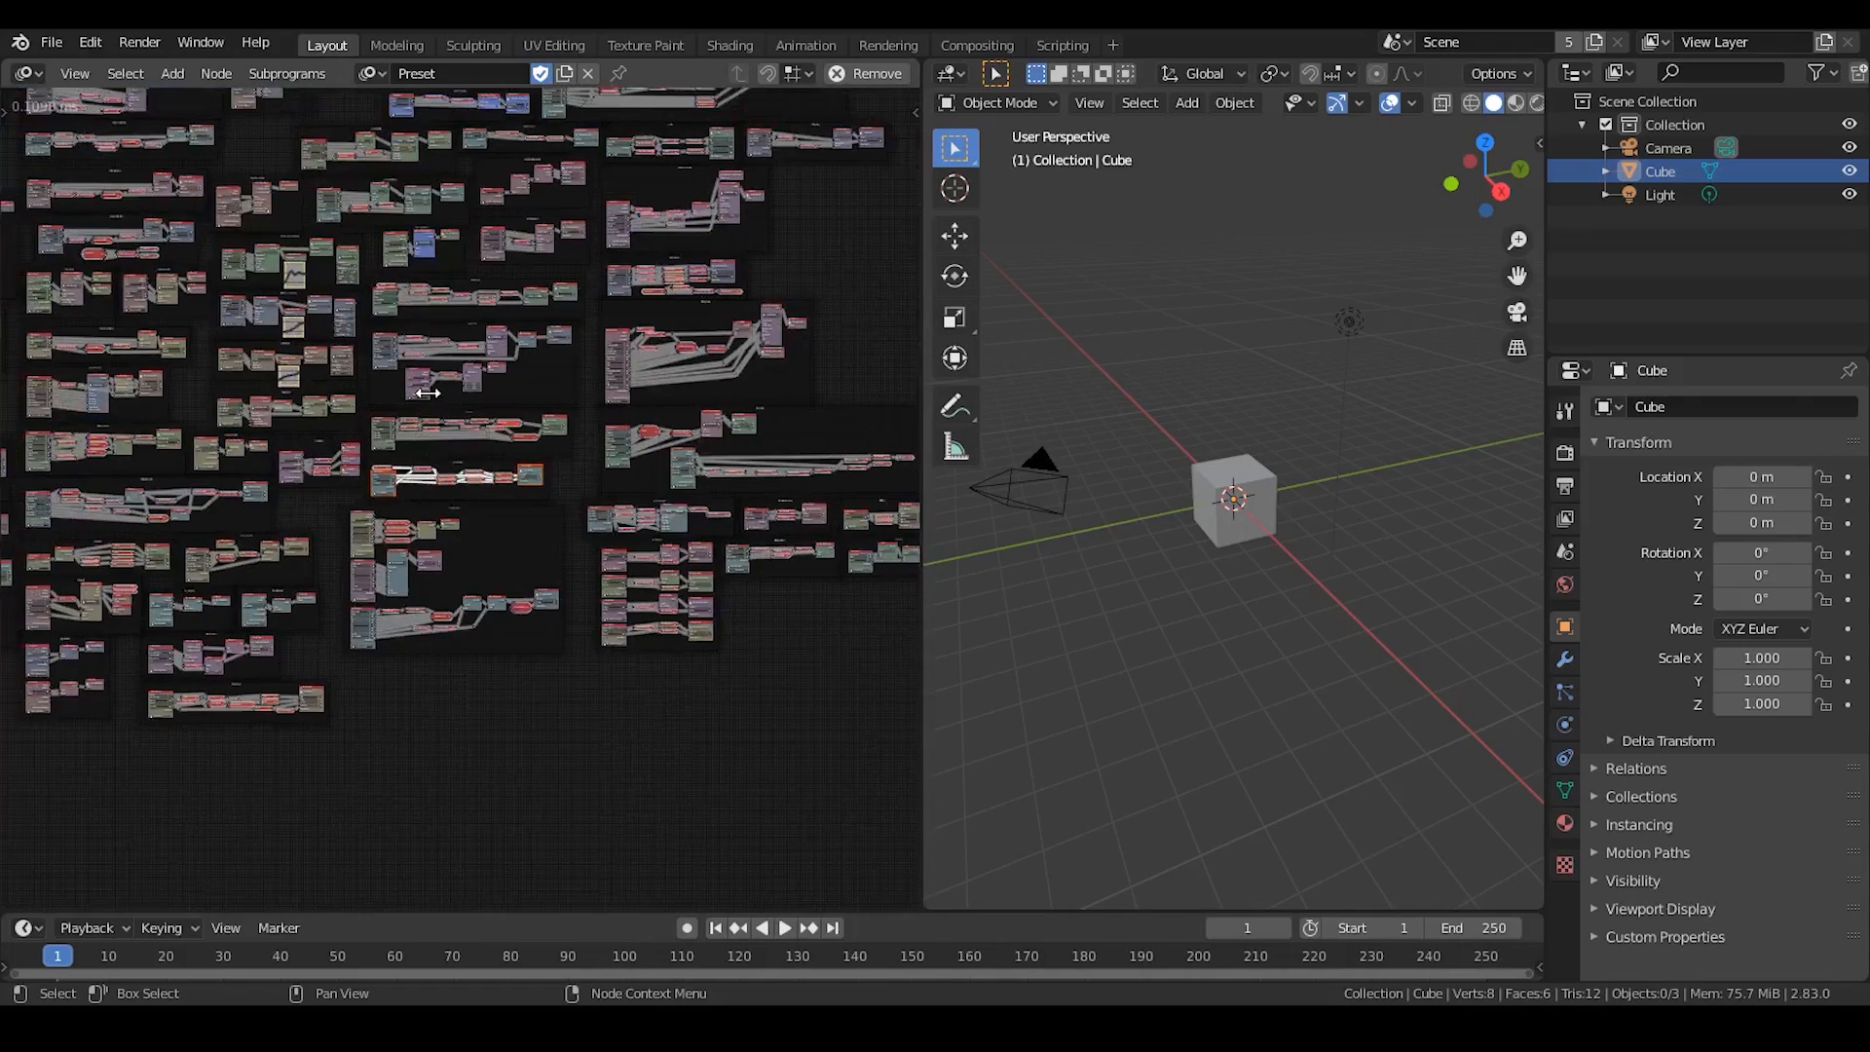
pyautogui.scroll(2, 380, 346)
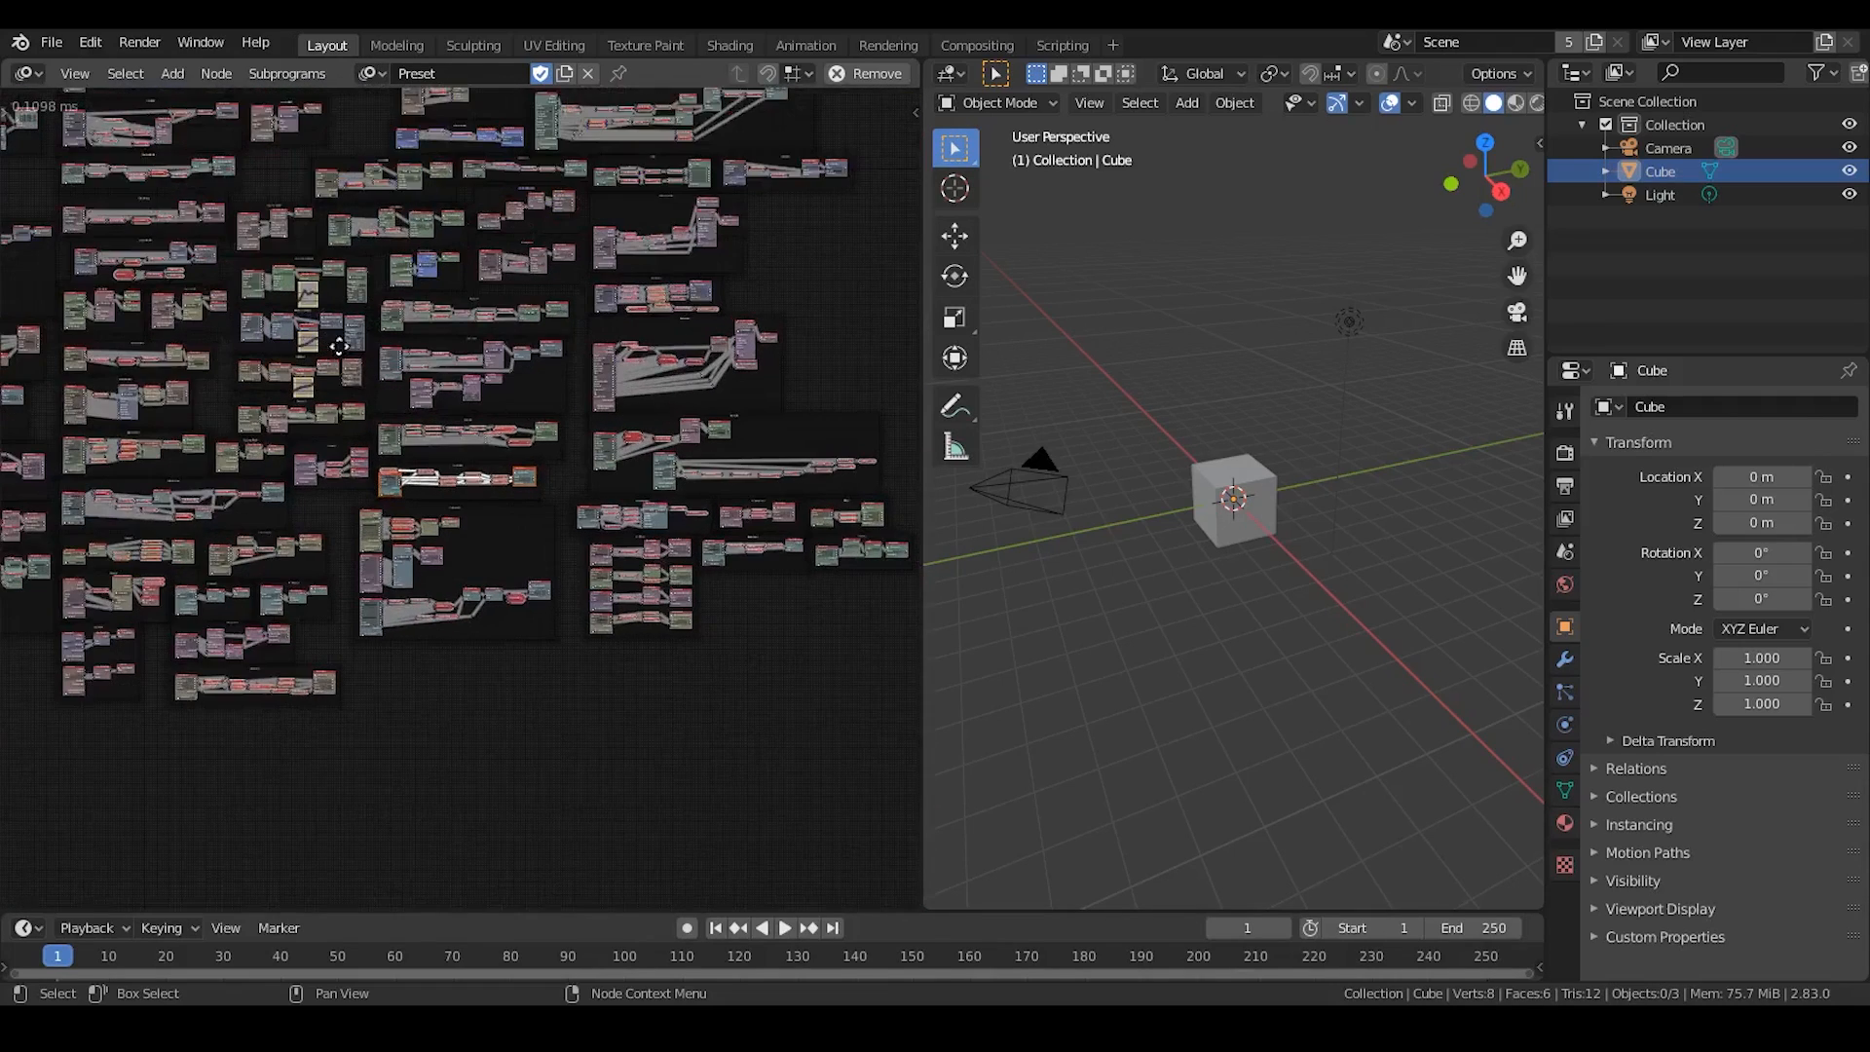
pyautogui.moveTo(380, 346); pyautogui.dragTo(465, 444, button='middle')
# Load the Preset2 node tree and look over its subprogram frames.
pyautogui.click(409, 78)
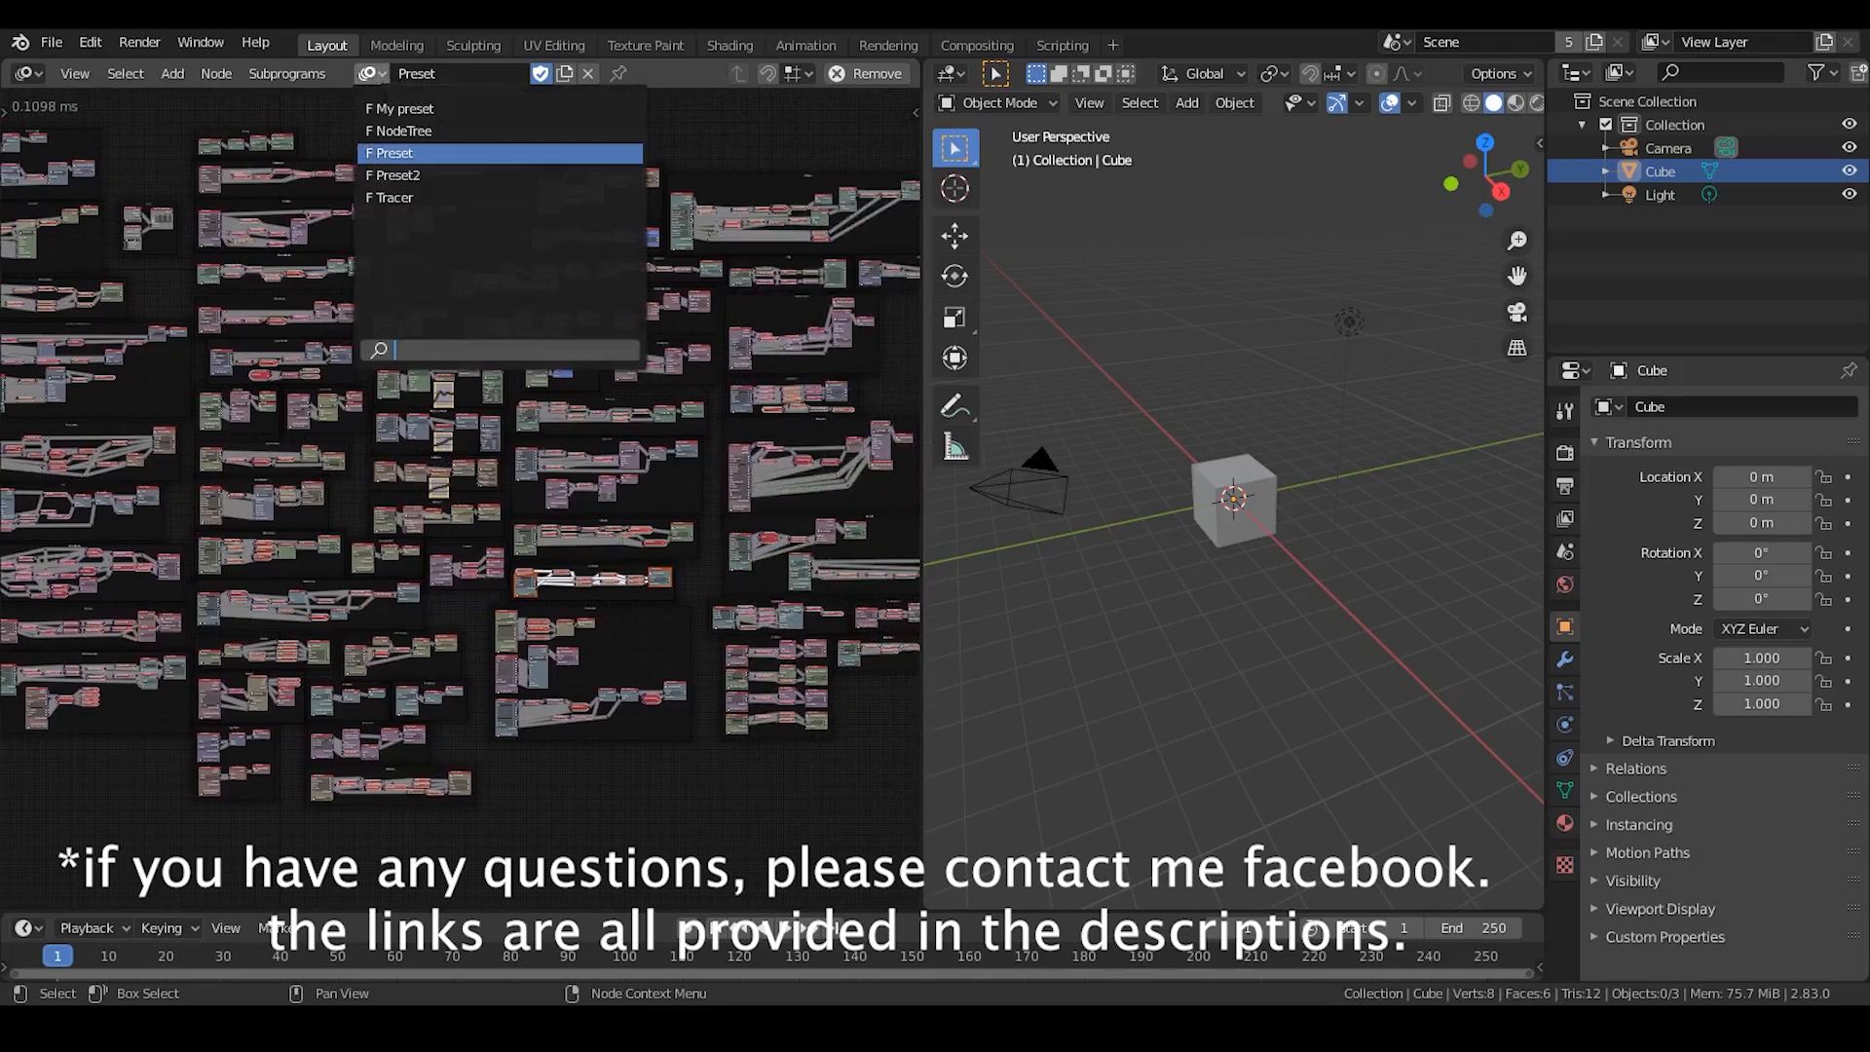
pyautogui.click(409, 172)
pyautogui.moveTo(601, 388); pyautogui.dragTo(413, 320, button='middle')
pyautogui.scroll(4, 414, 320)
pyautogui.moveTo(507, 365); pyautogui.dragTo(443, 350, button='middle')
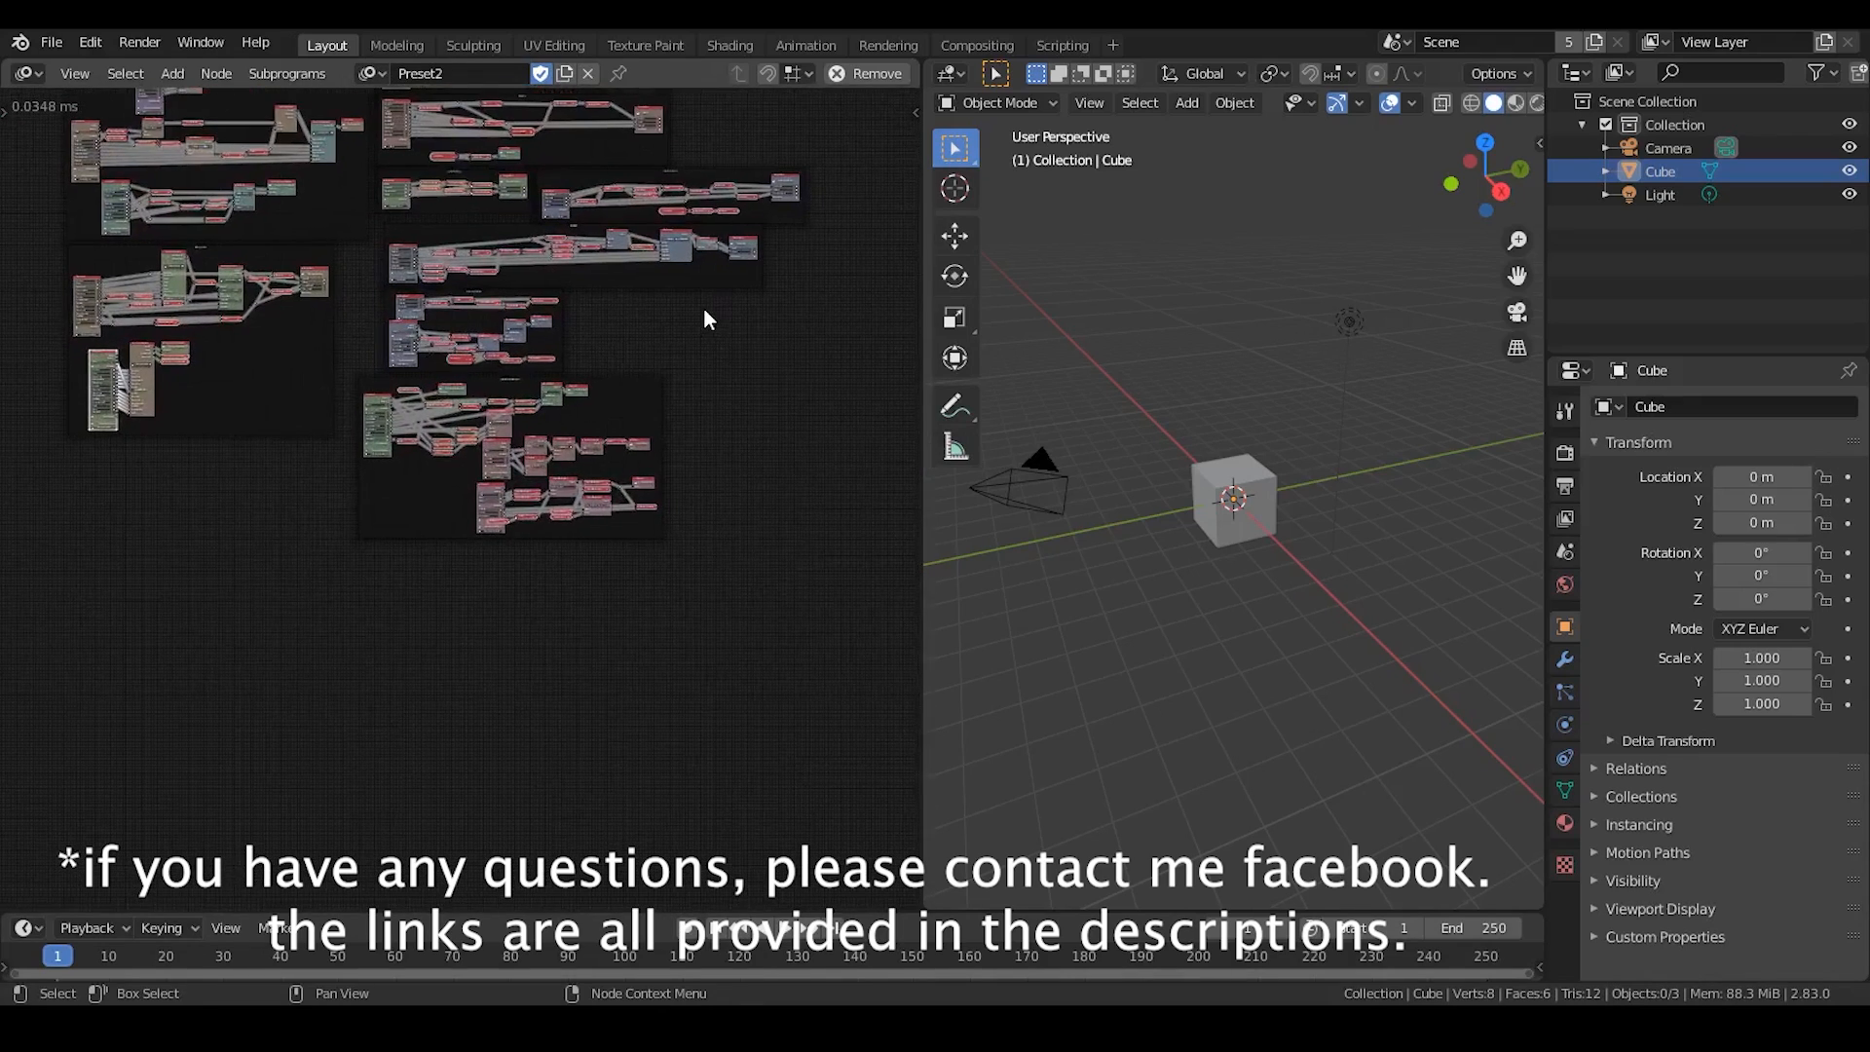
# Box-select the nodes in the two lowest frames of Preset2's second column, and clear the selection.
pyautogui.moveTo(703, 303); pyautogui.dragTo(362, 584)
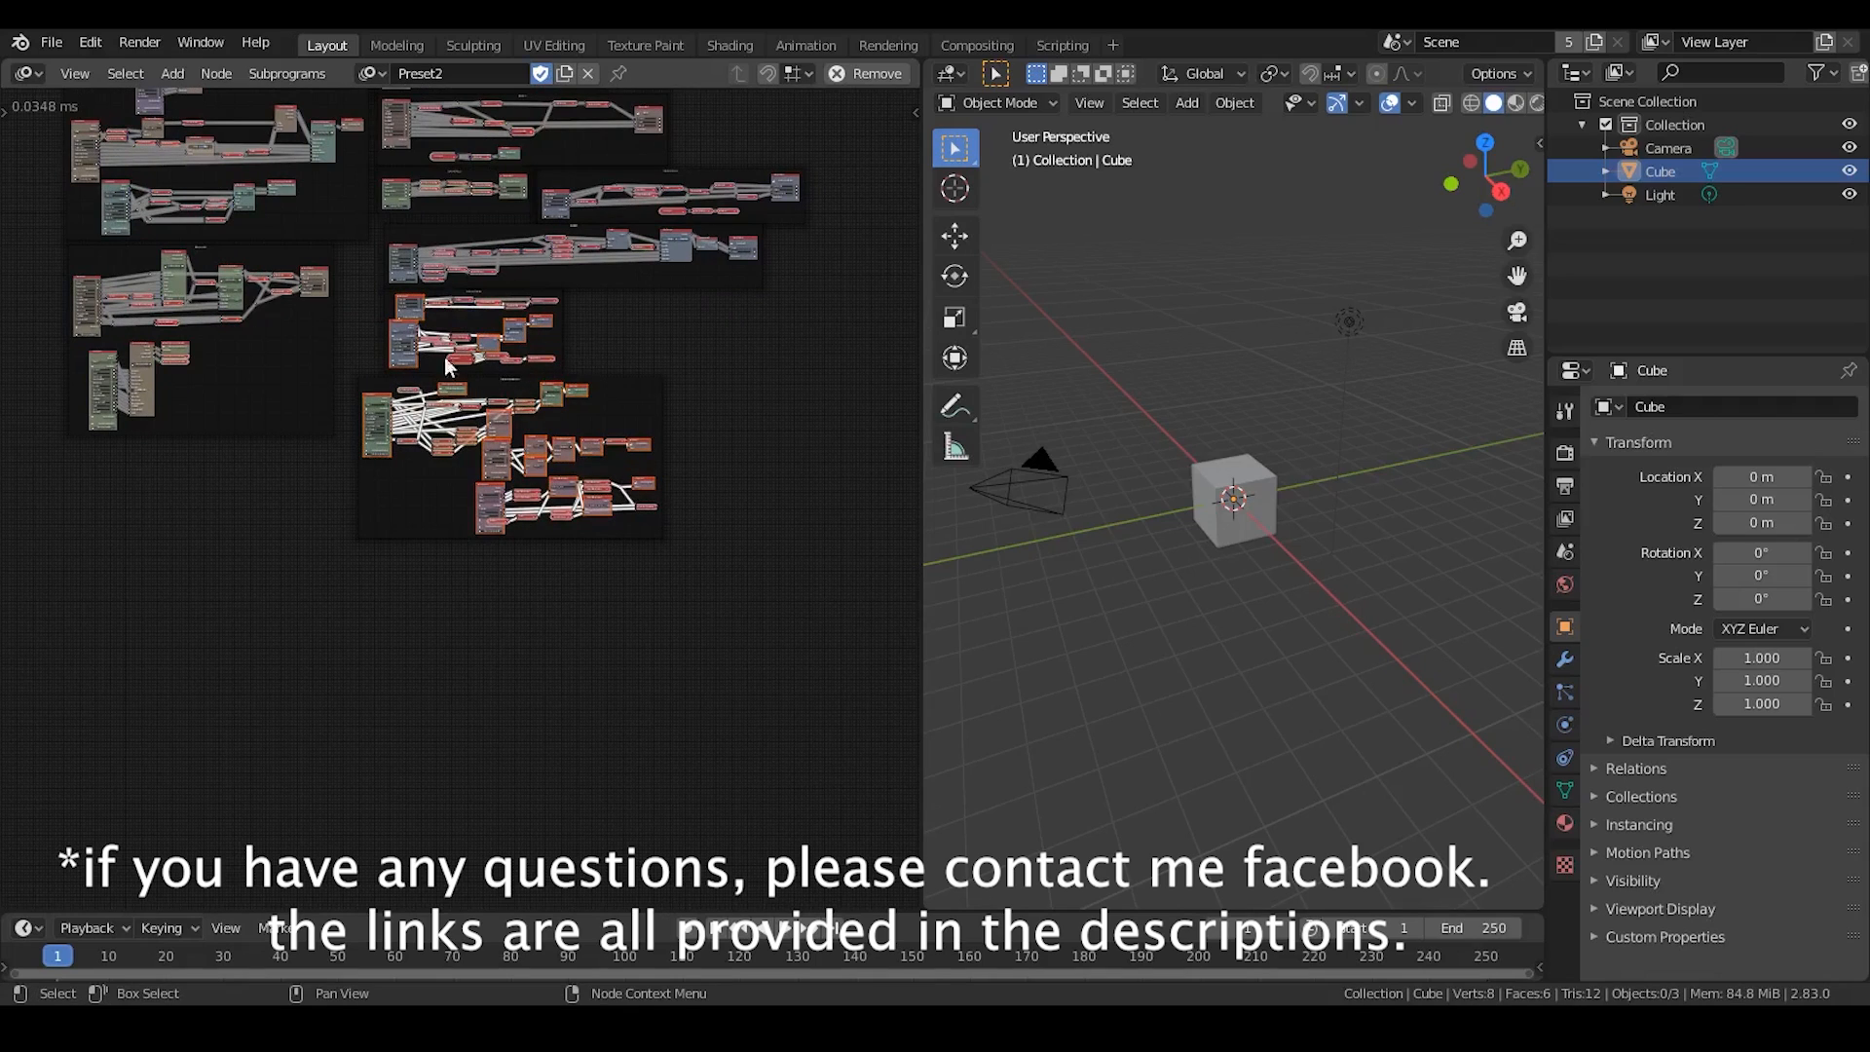
pyautogui.moveTo(698, 307); pyautogui.dragTo(337, 557)
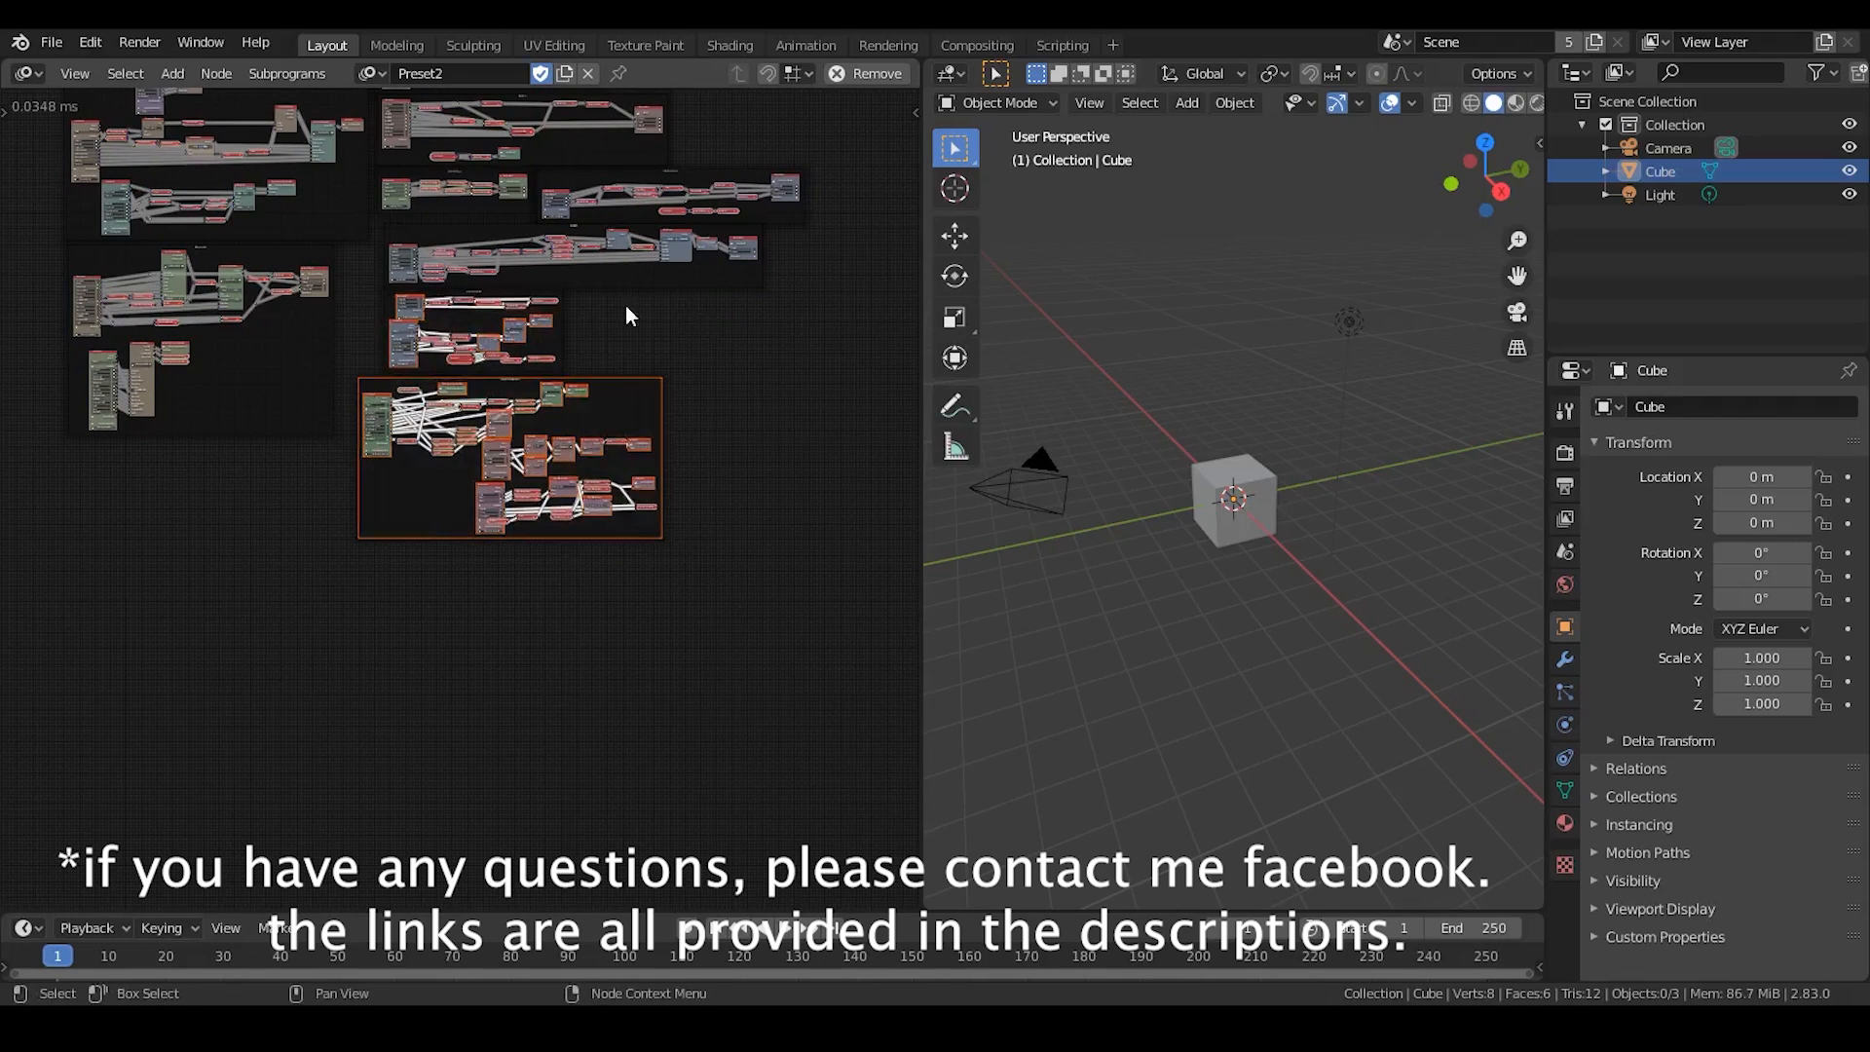
pyautogui.scroll(1, 448, 443)
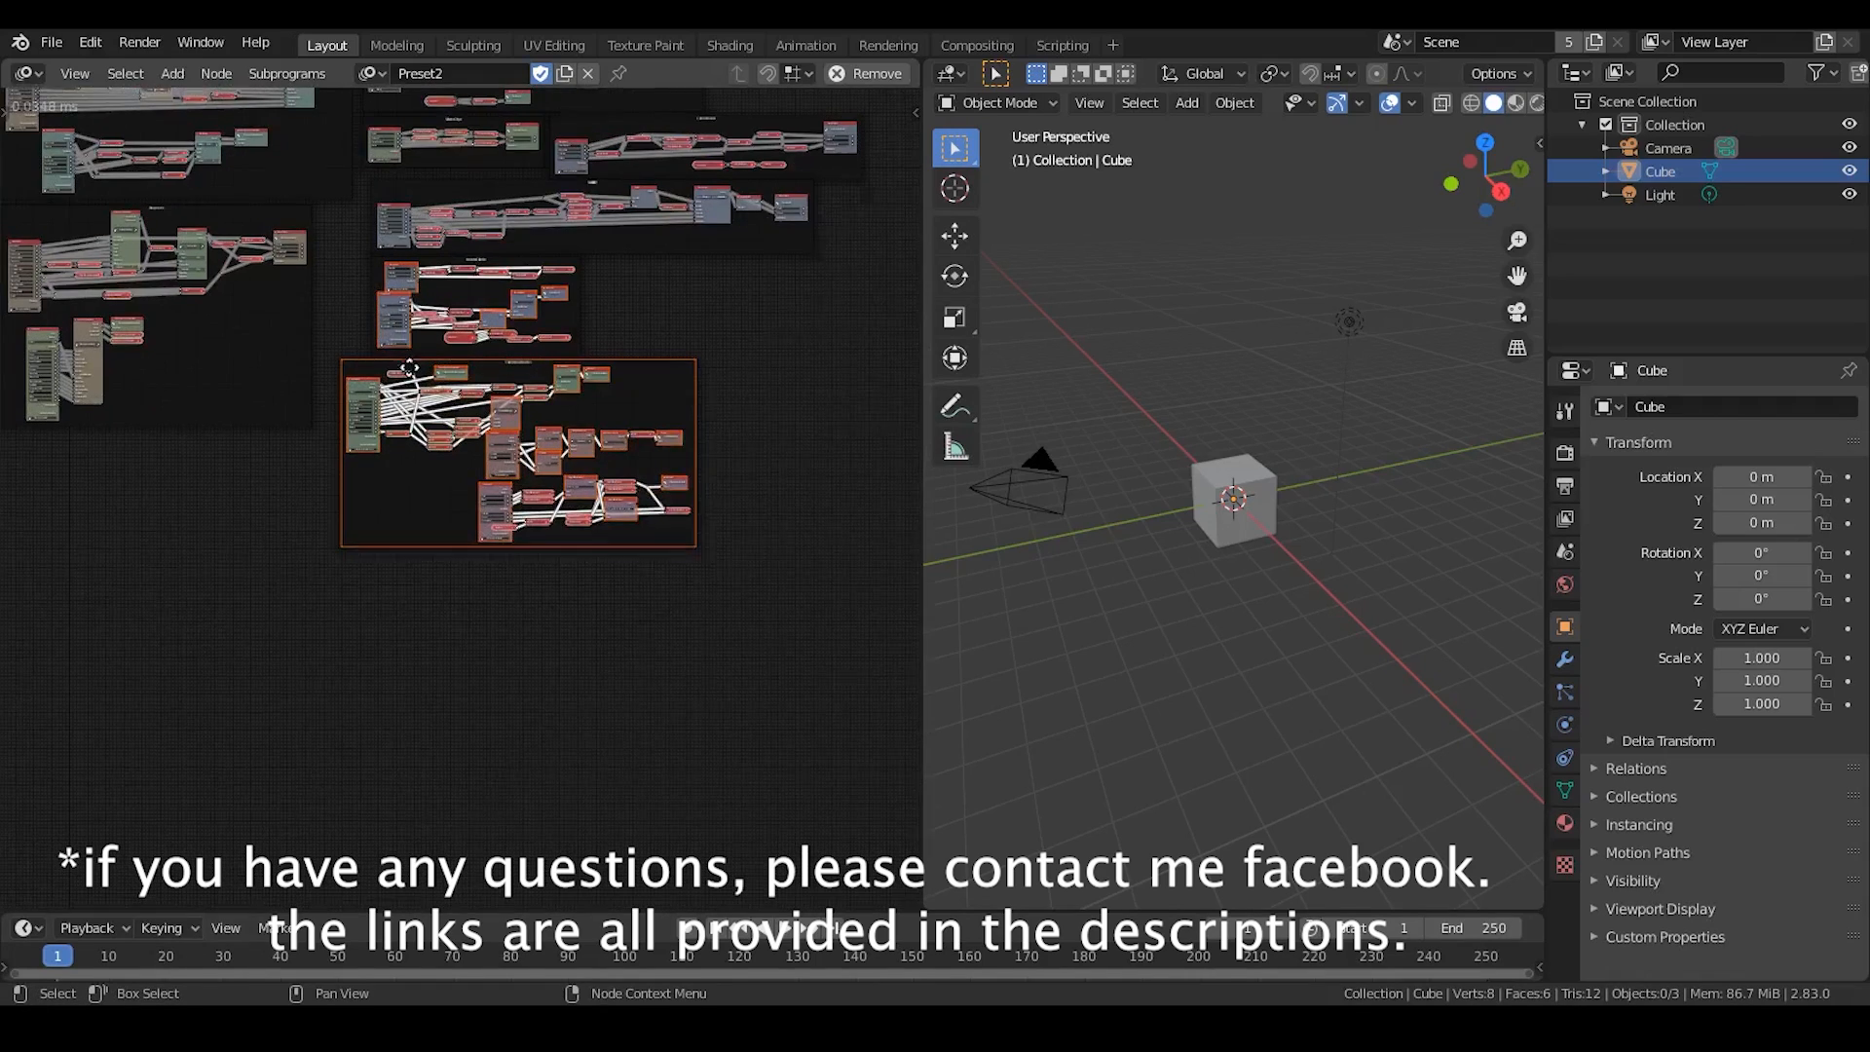
pyautogui.moveTo(400, 336); pyautogui.dragTo(411, 371, button='middle')
pyautogui.click(359, 370)
pyautogui.moveTo(730, 314); pyautogui.dragTo(366, 577)
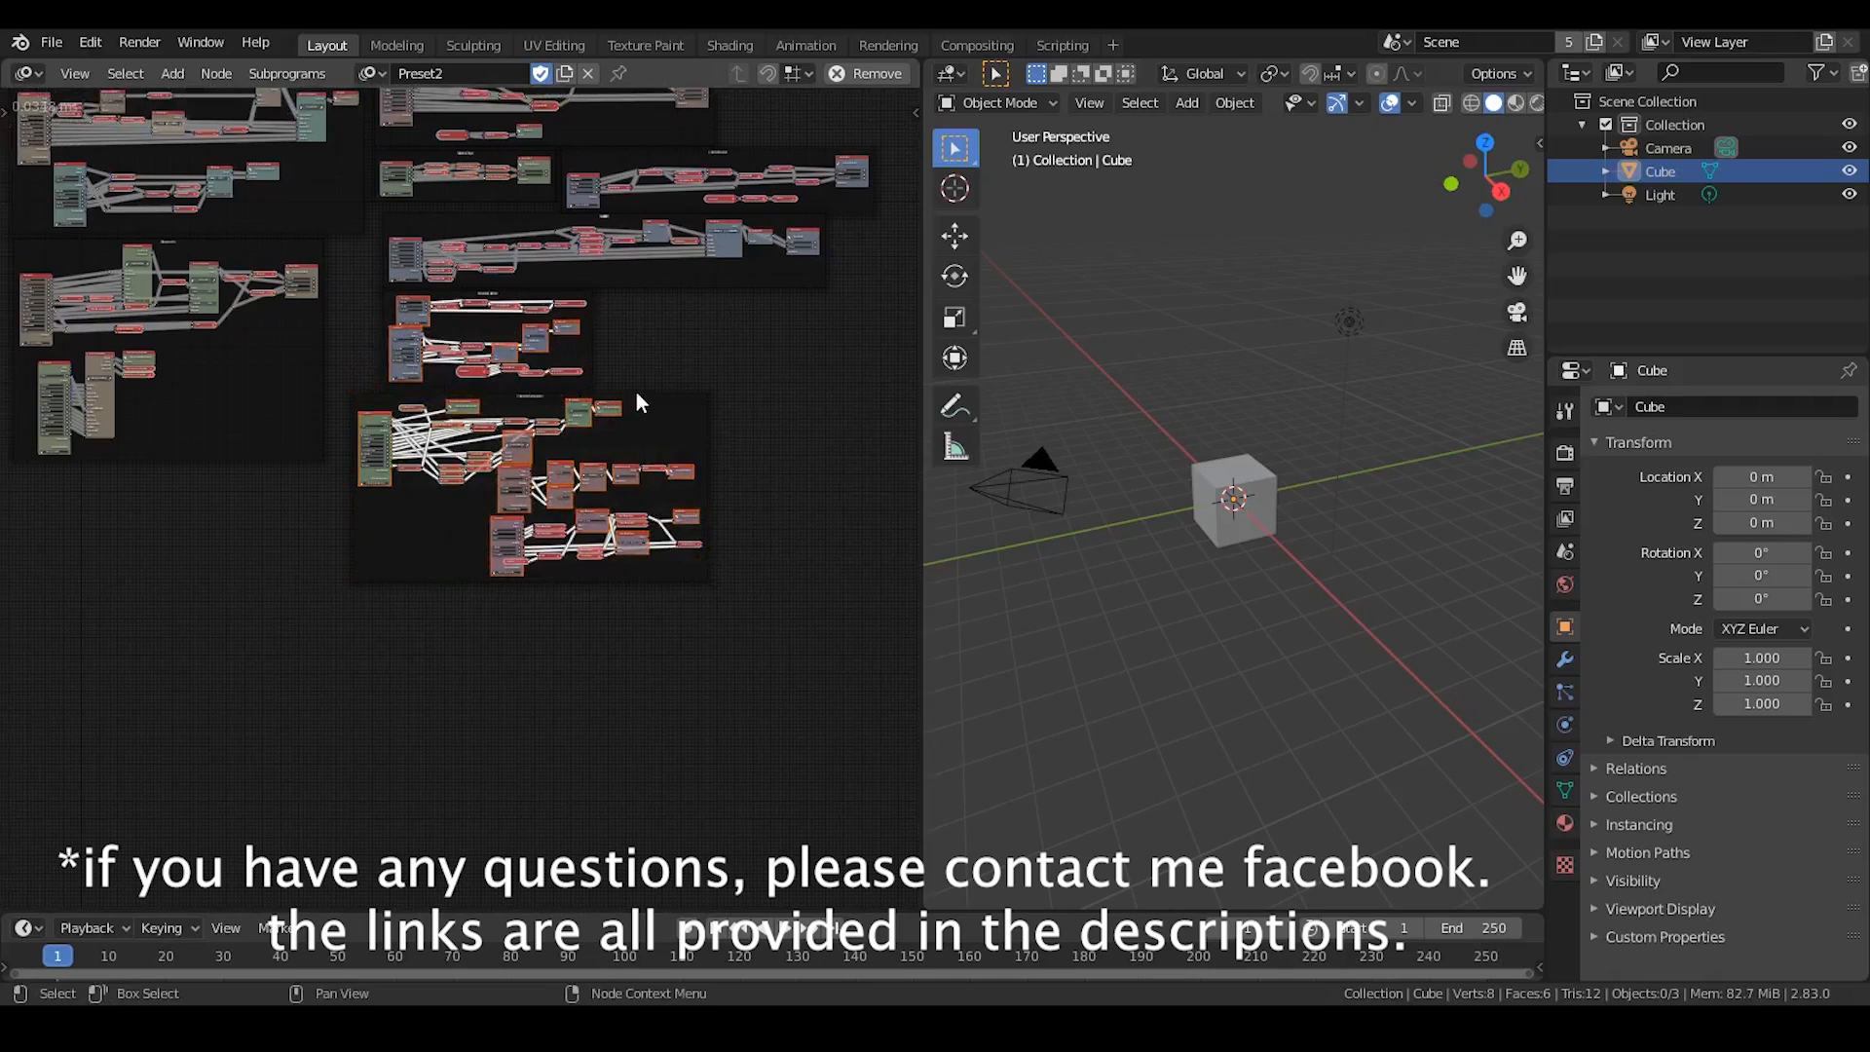
pyautogui.moveTo(366, 388); pyautogui.dragTo(450, 498, button='middle')
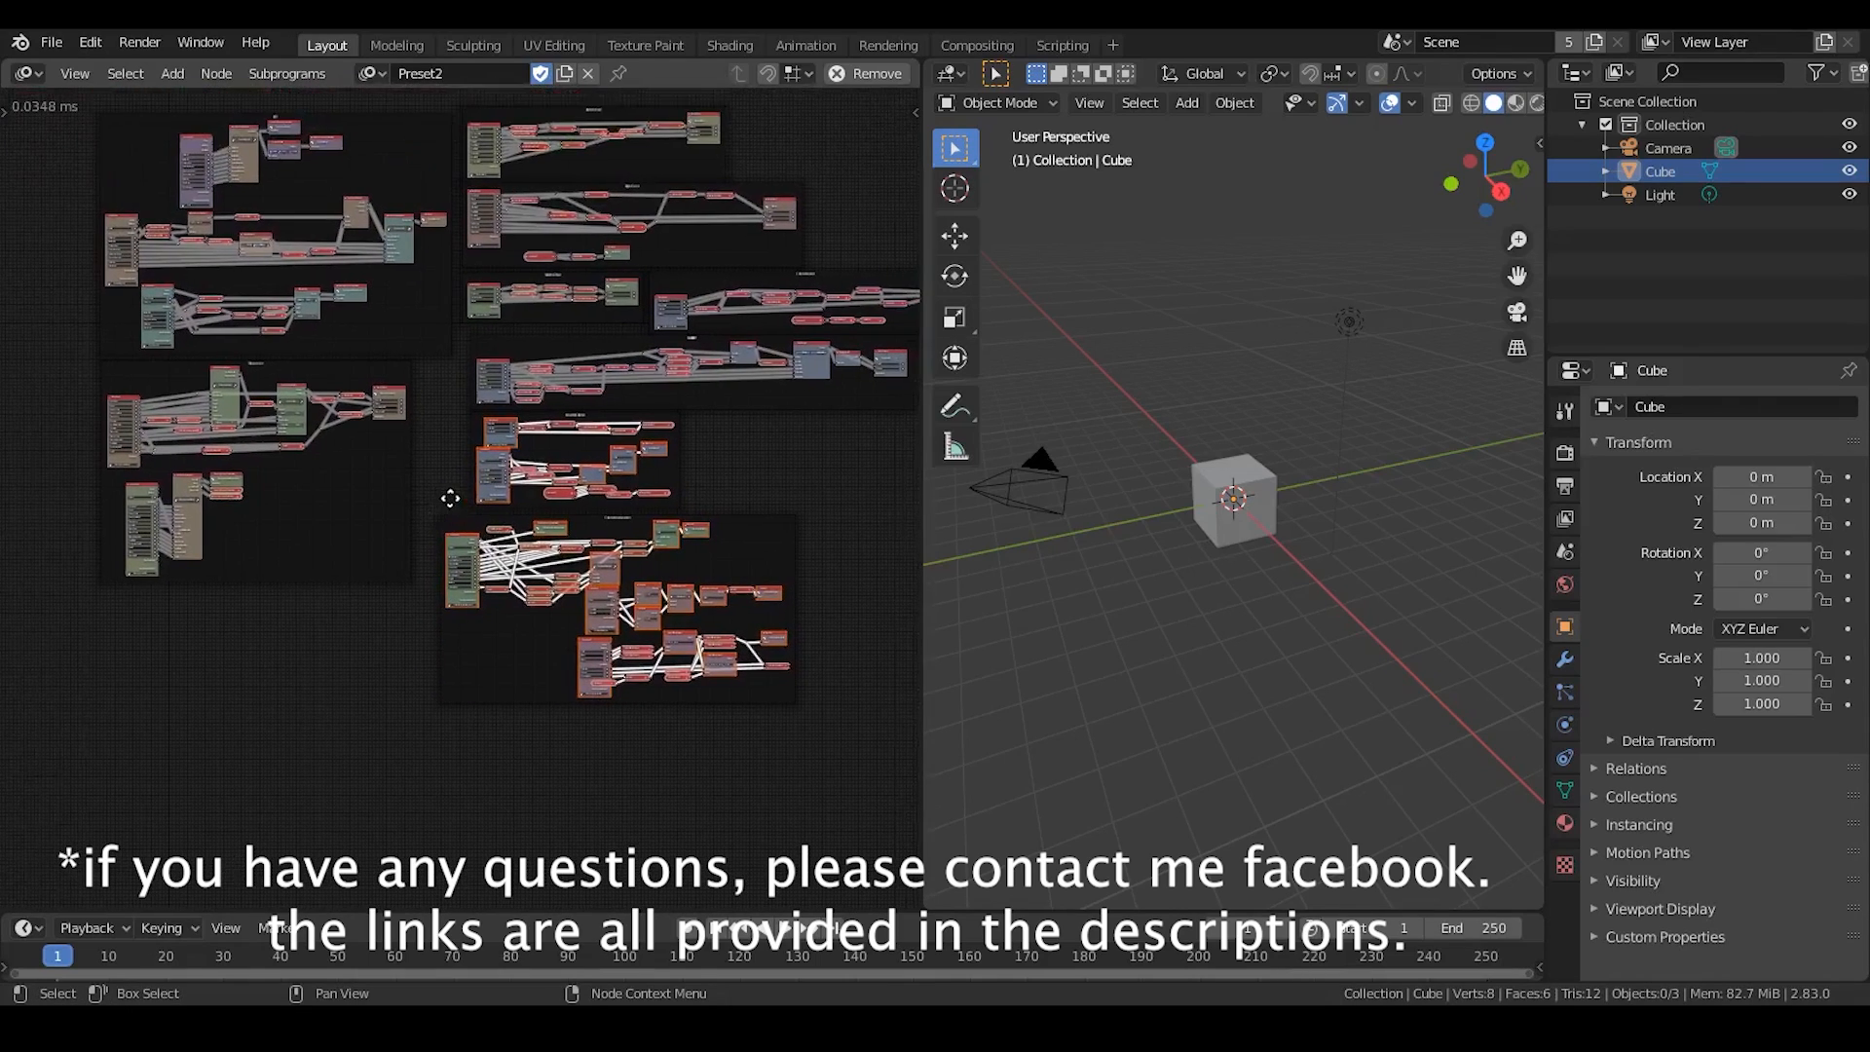
pyautogui.click(434, 381)
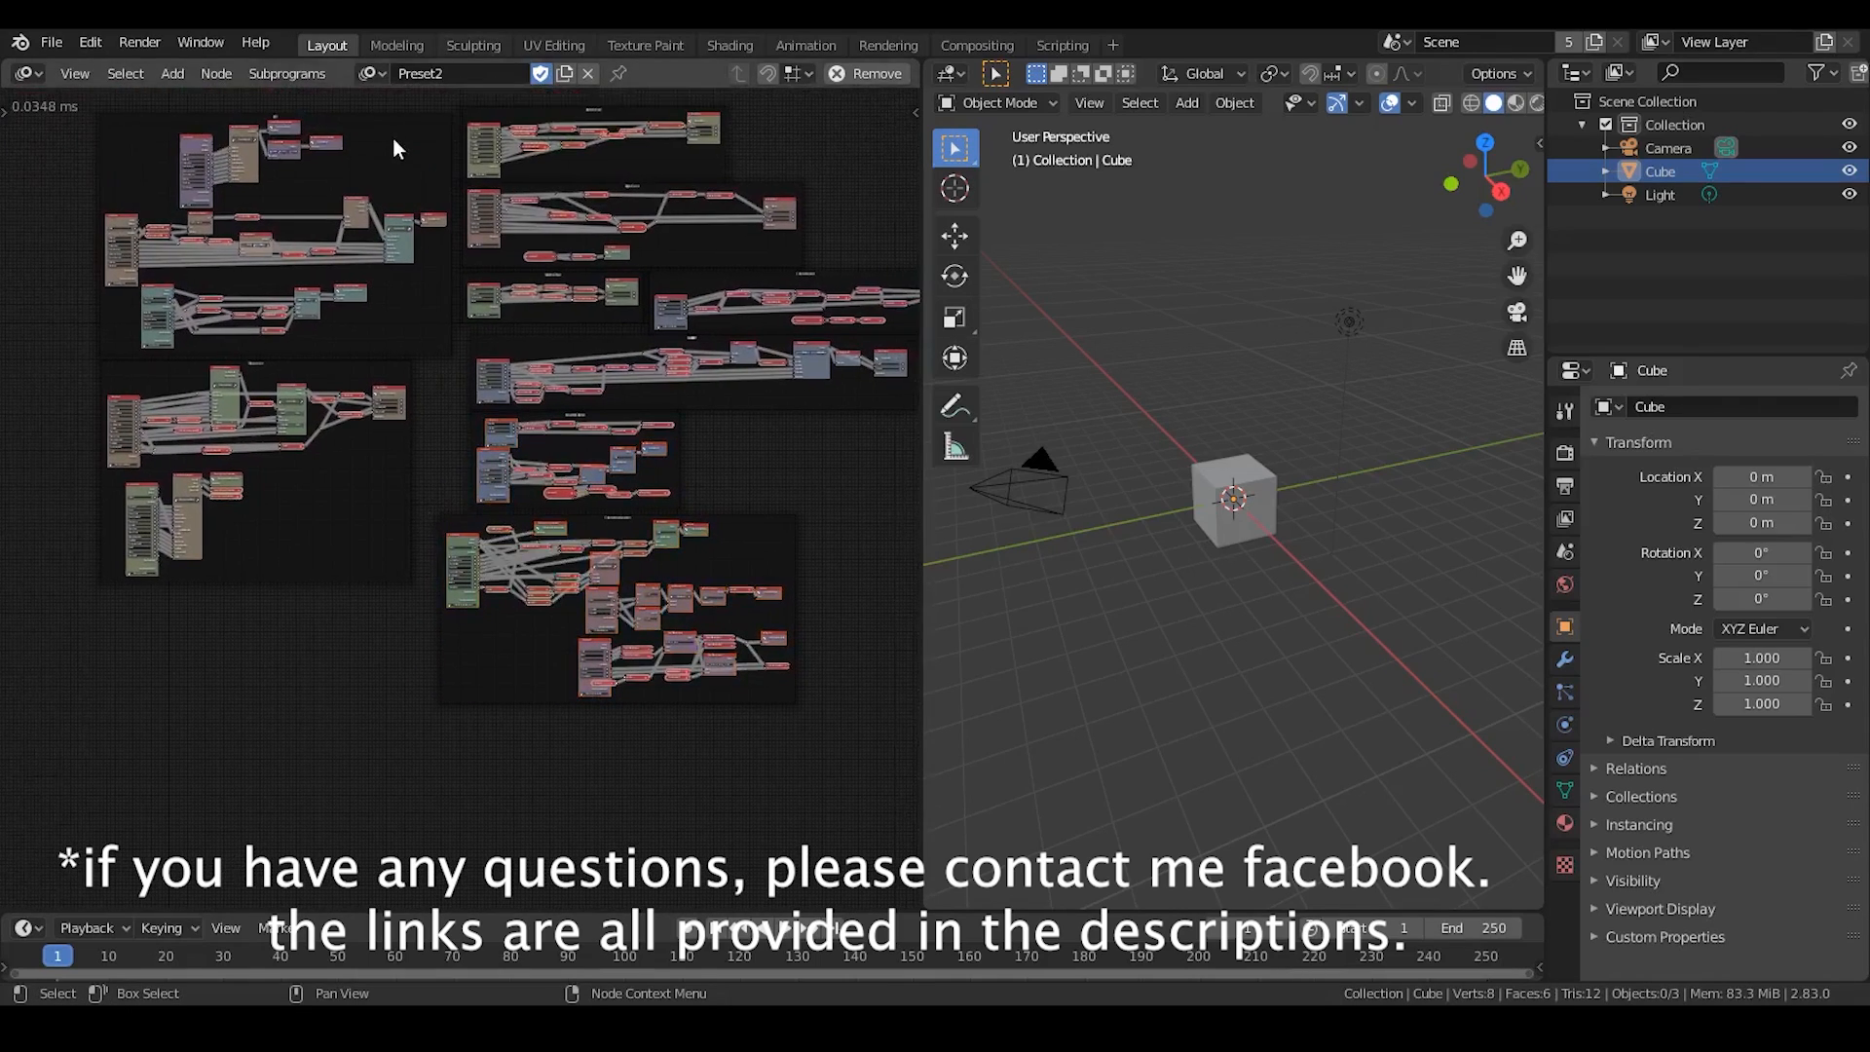
# Switch the node editor from Preset2 back to the Preset node tree.
pyautogui.click(370, 73)
pyautogui.click(375, 76)
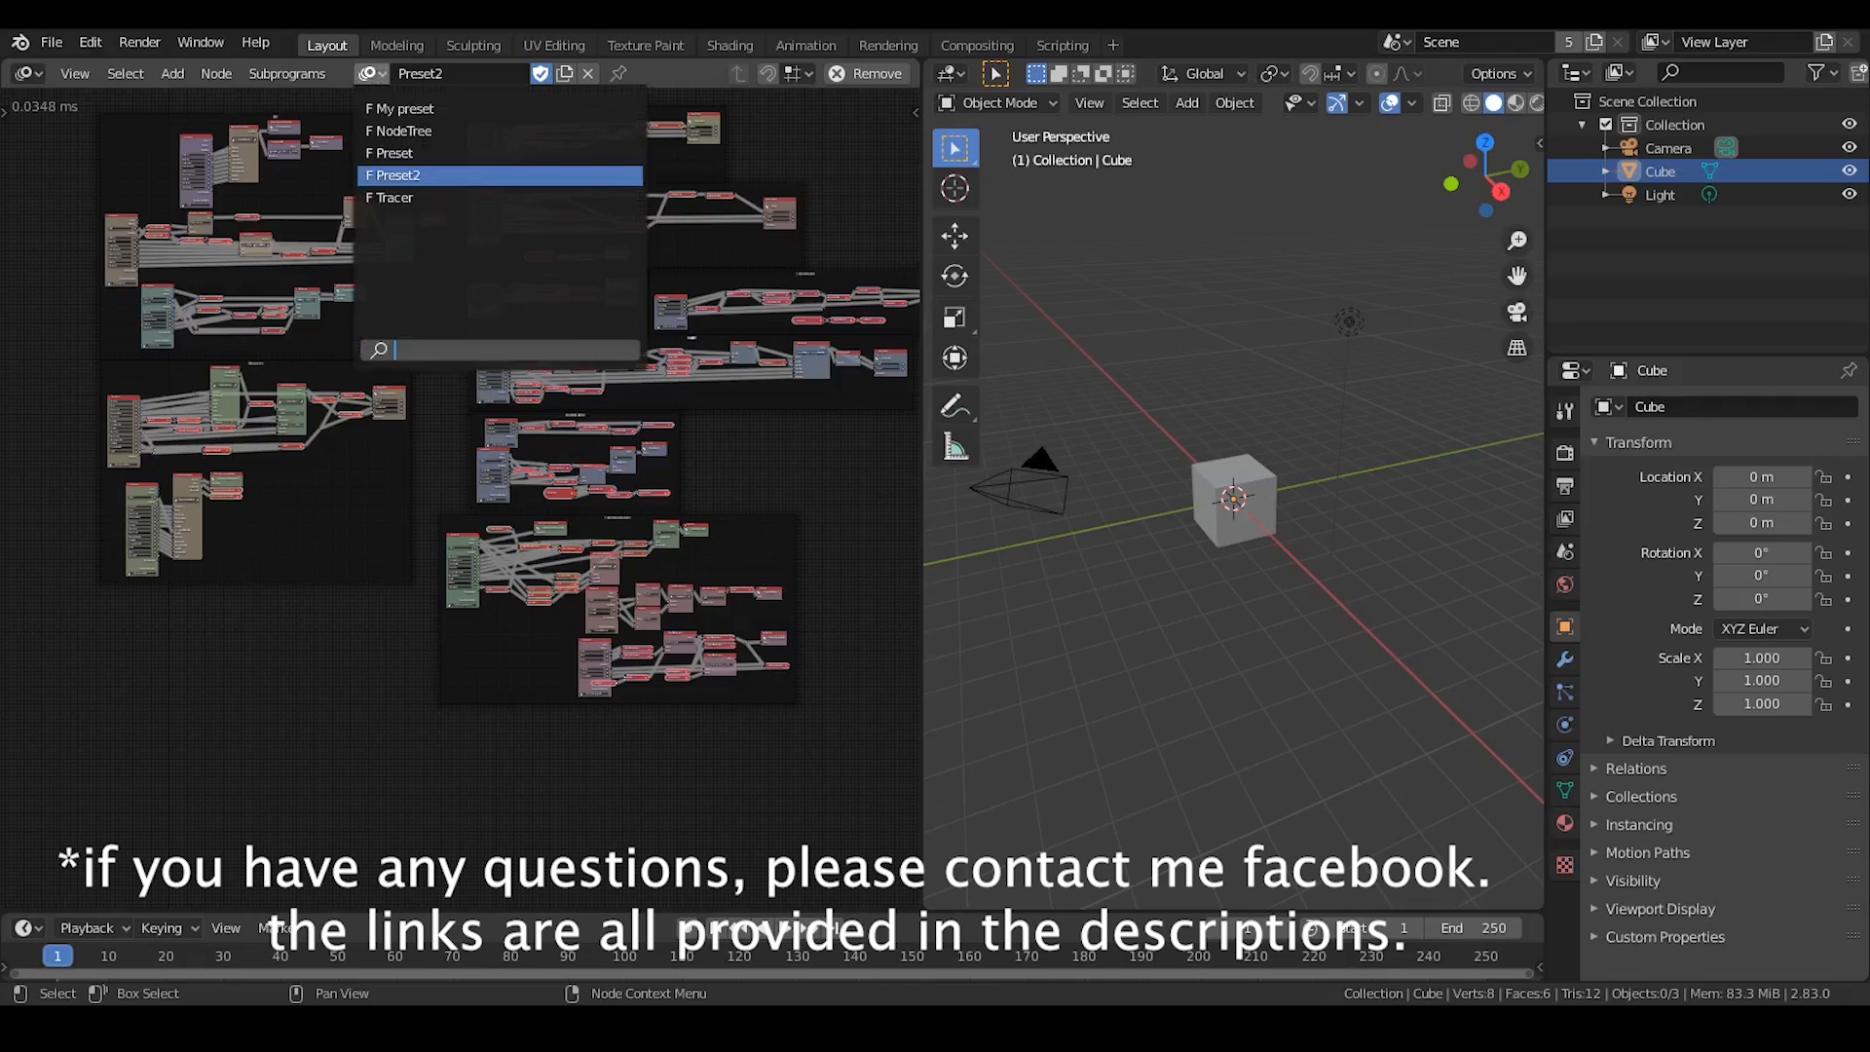
pyautogui.click(418, 156)
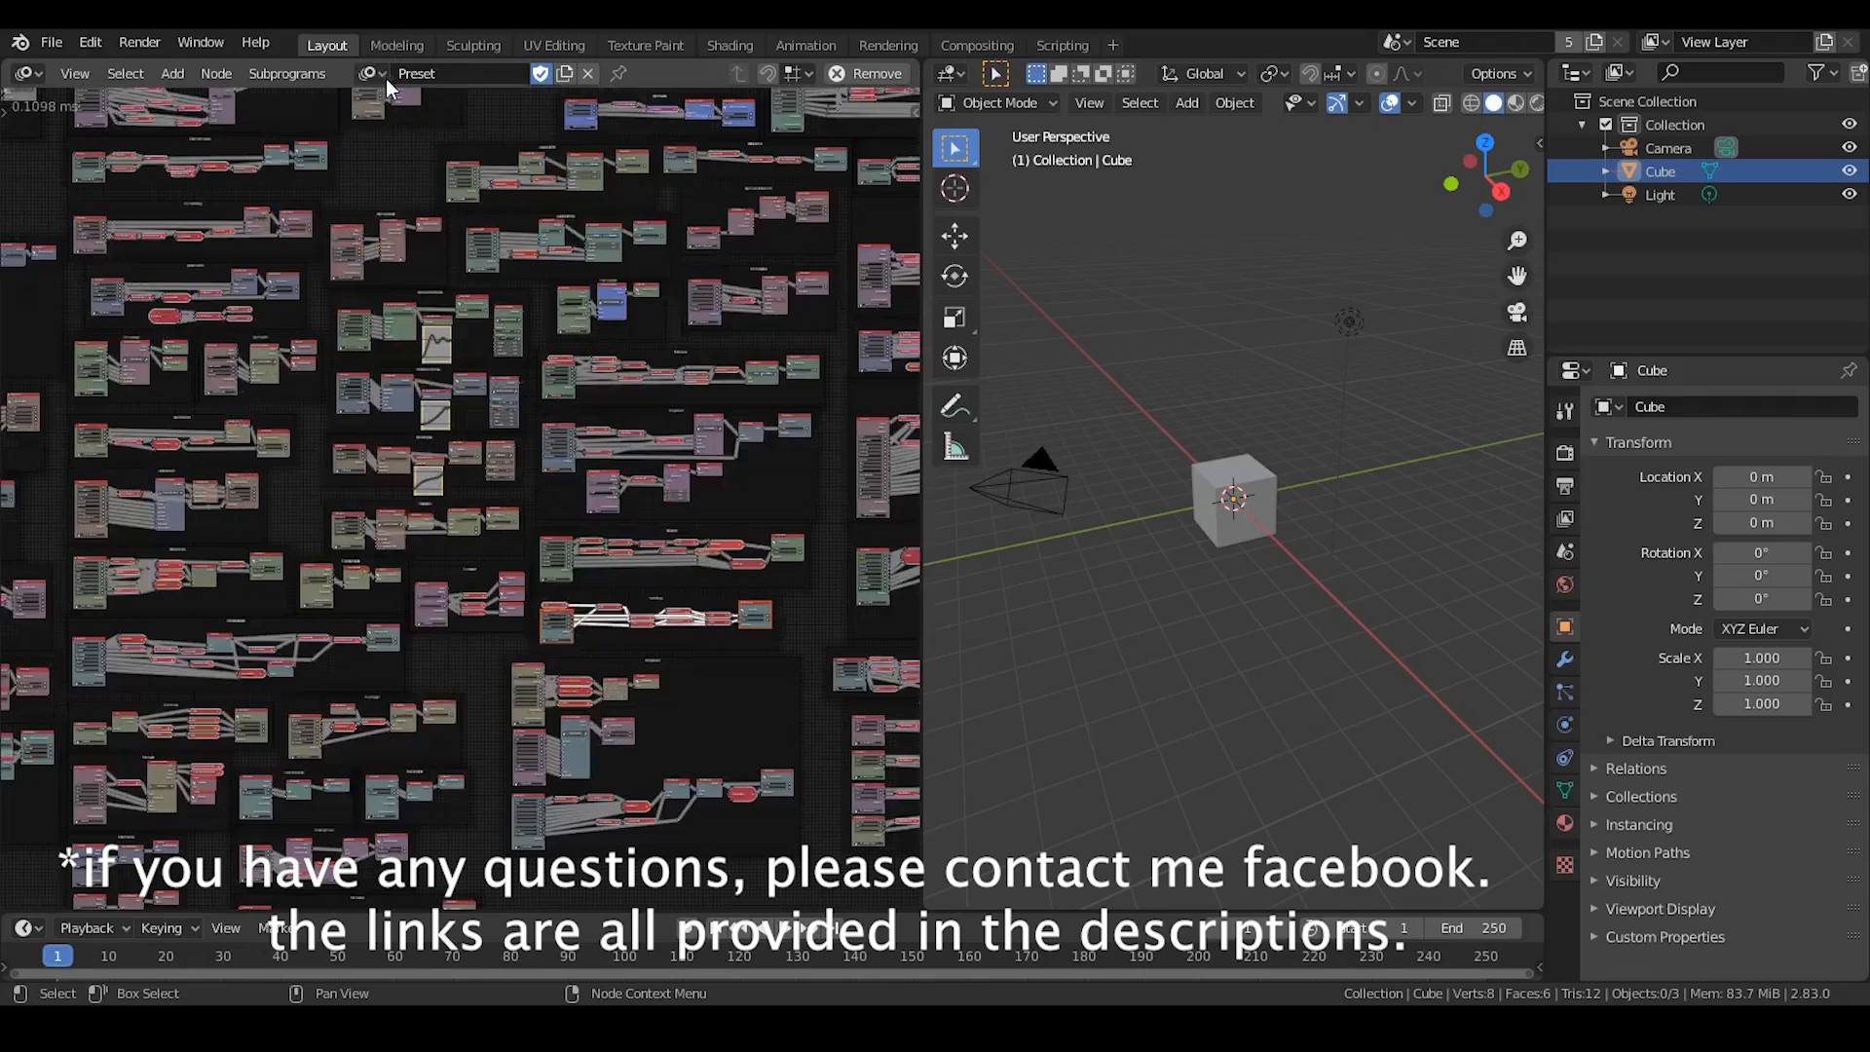